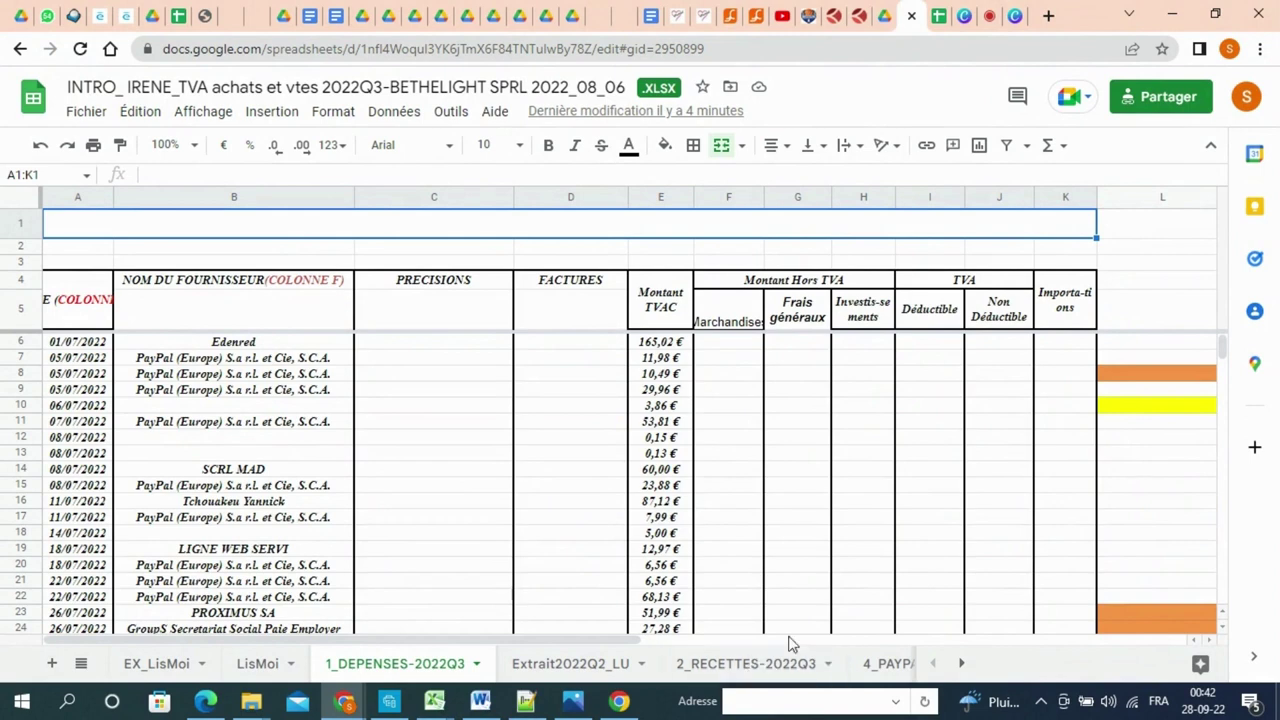
- Examine the 3_VERIFICATIONS sheet's 2022Q3 balance section, and look over the ALIMENTATION_LISTING and ALL_Extrait2022Q3 sheets
click(965, 665)
click(965, 665)
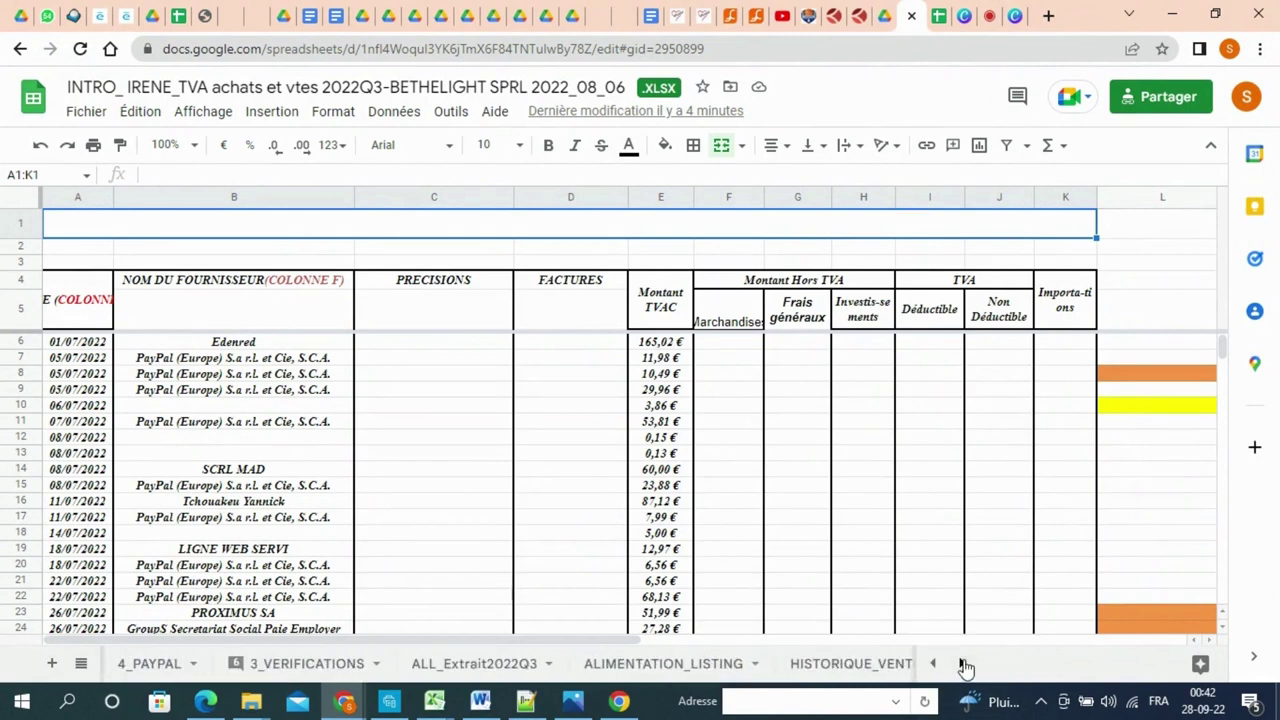
click(312, 665)
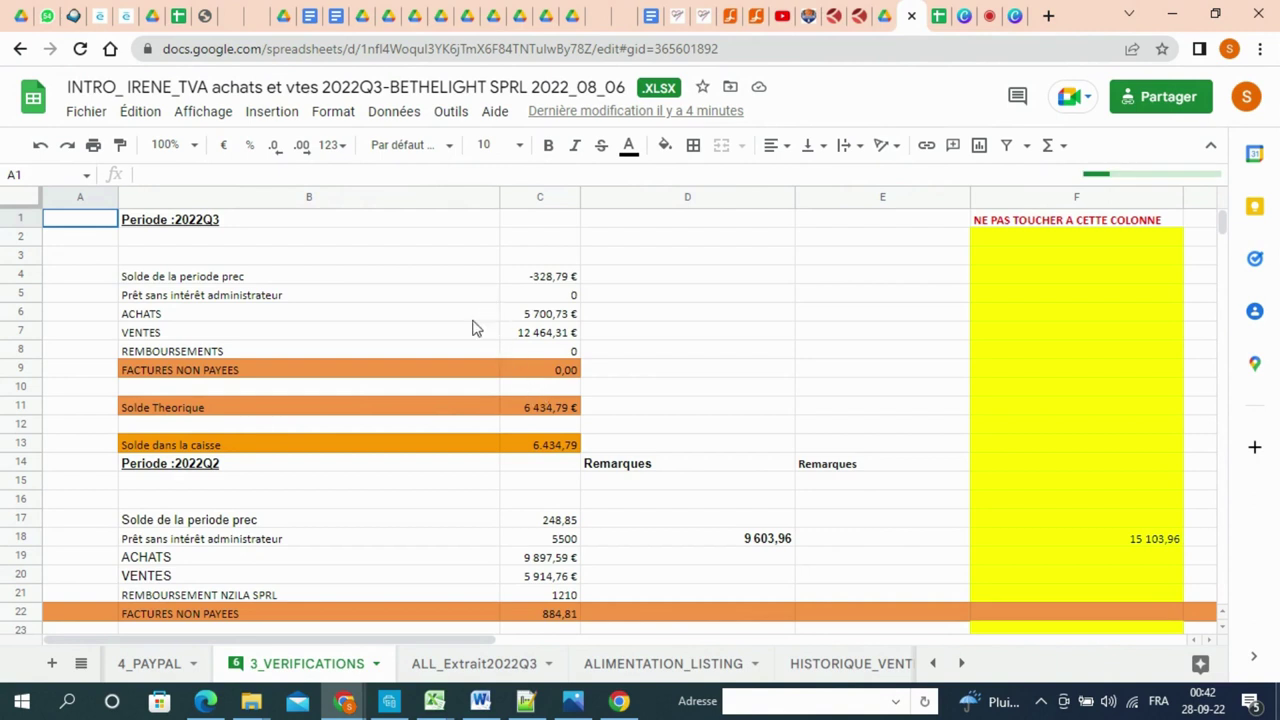
click(461, 320)
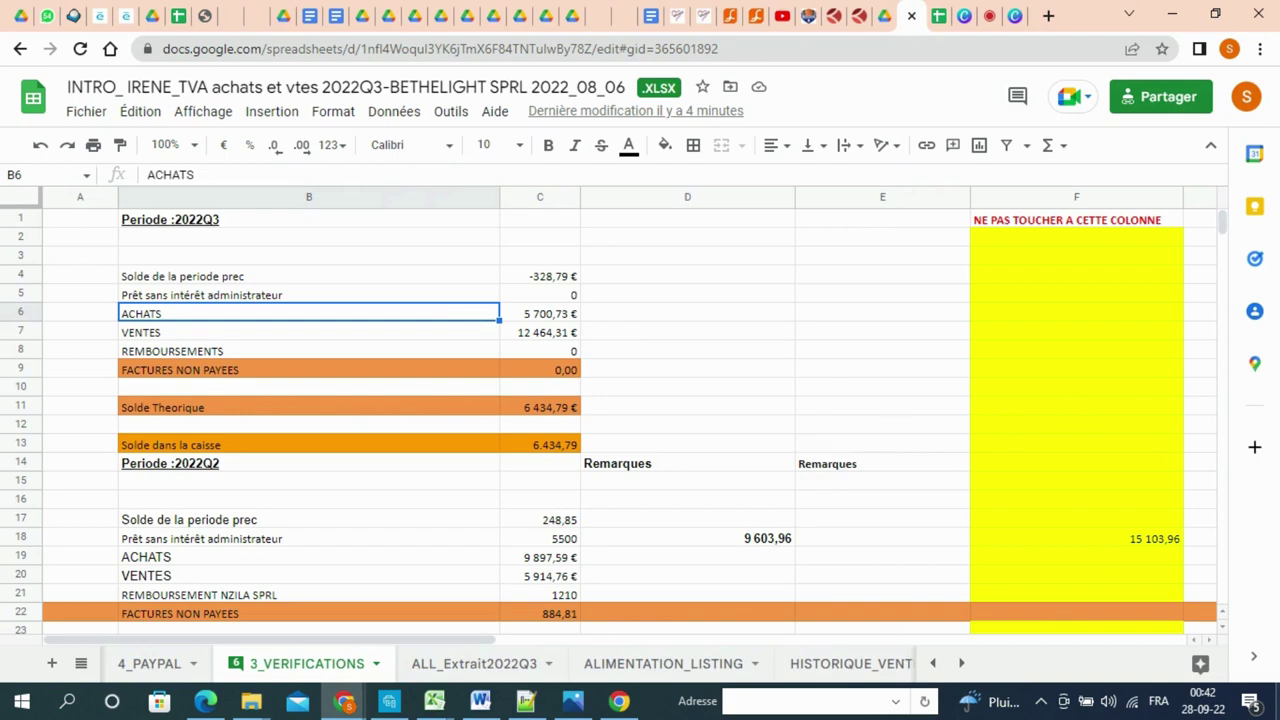
click(657, 666)
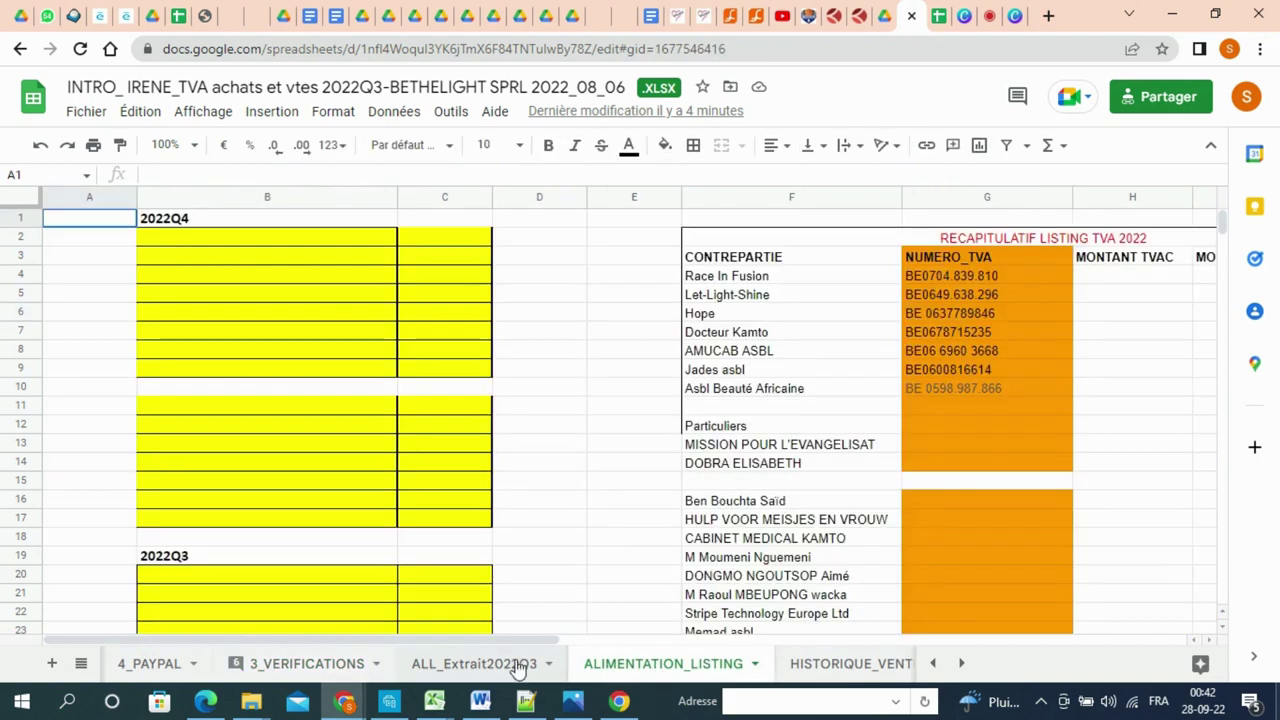
click(495, 666)
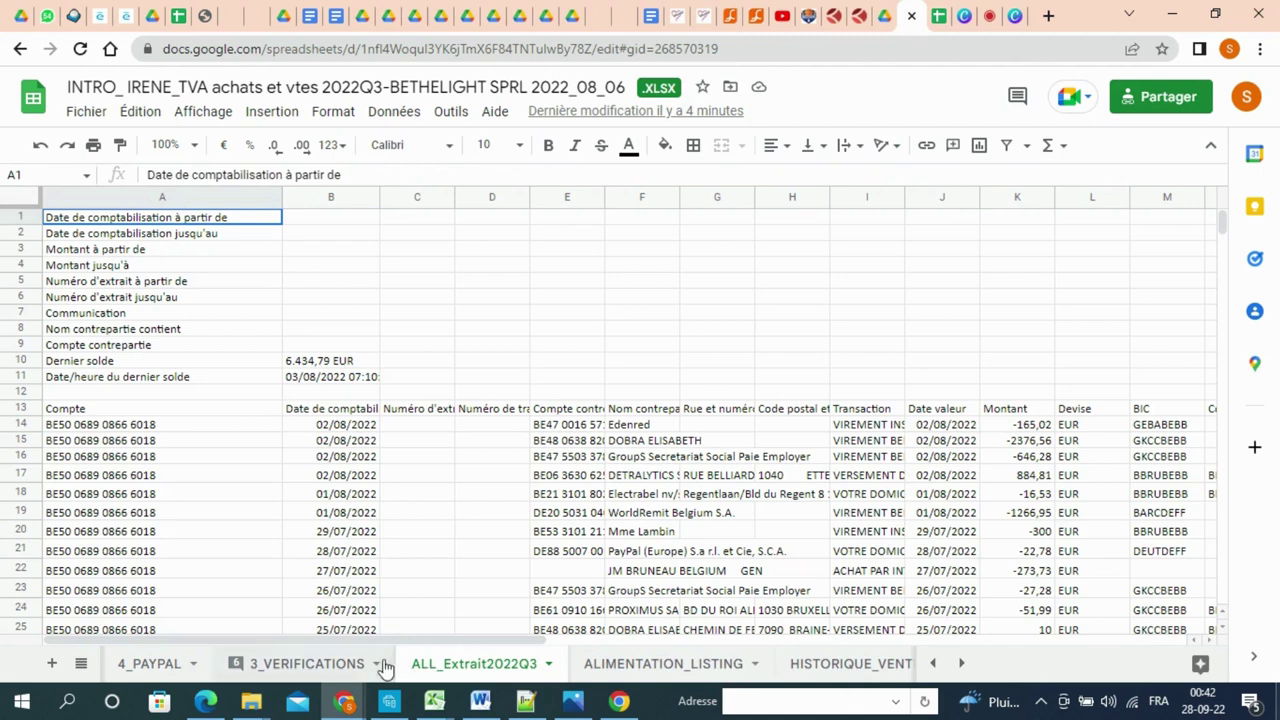
click(308, 664)
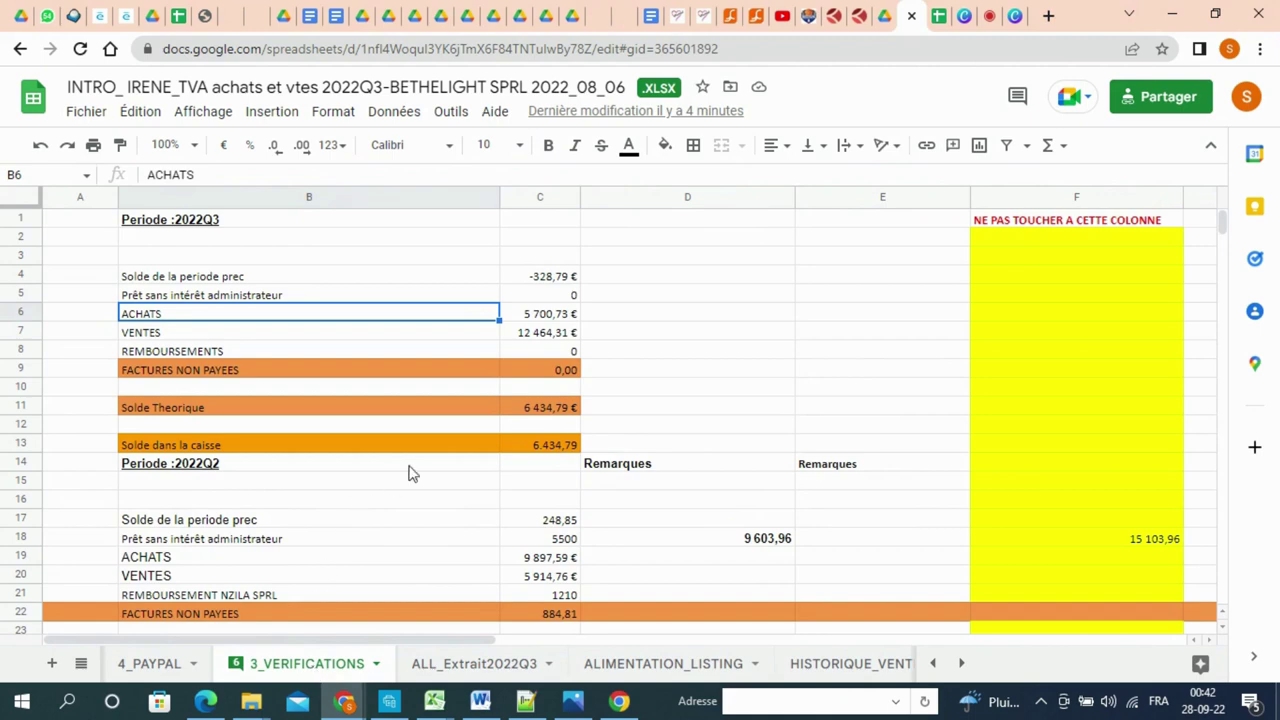
click(603, 340)
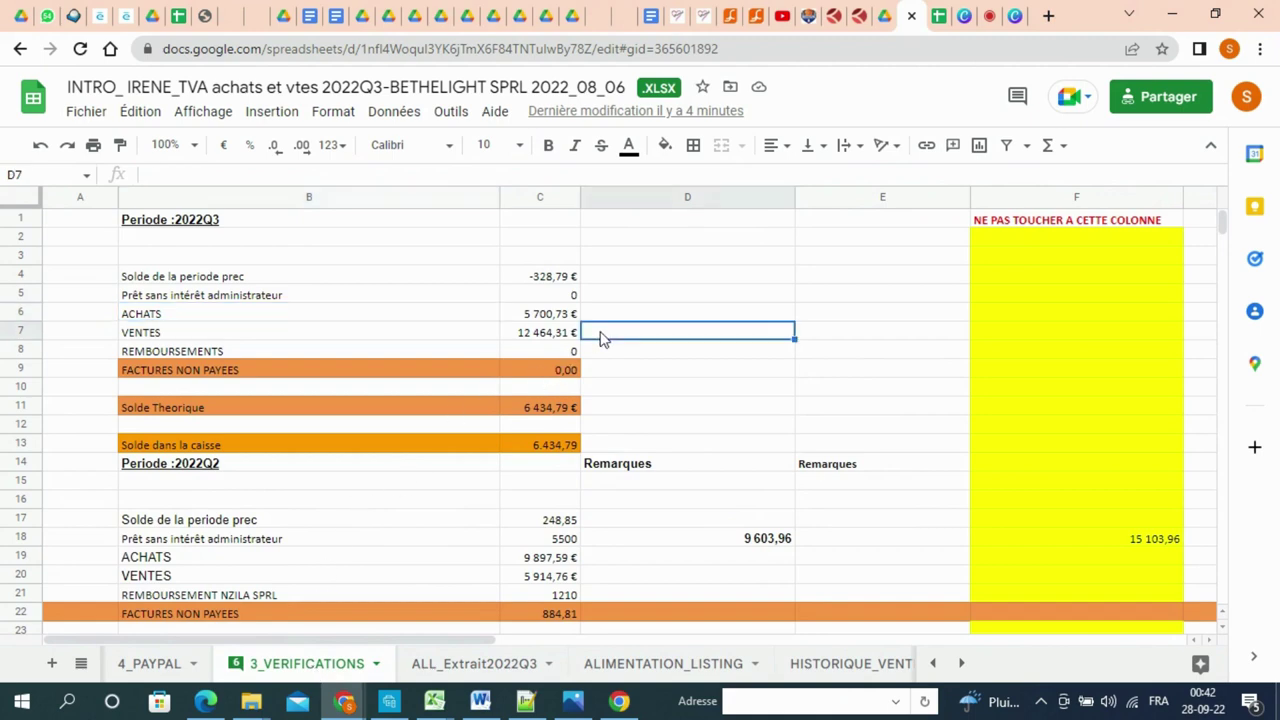
click(617, 300)
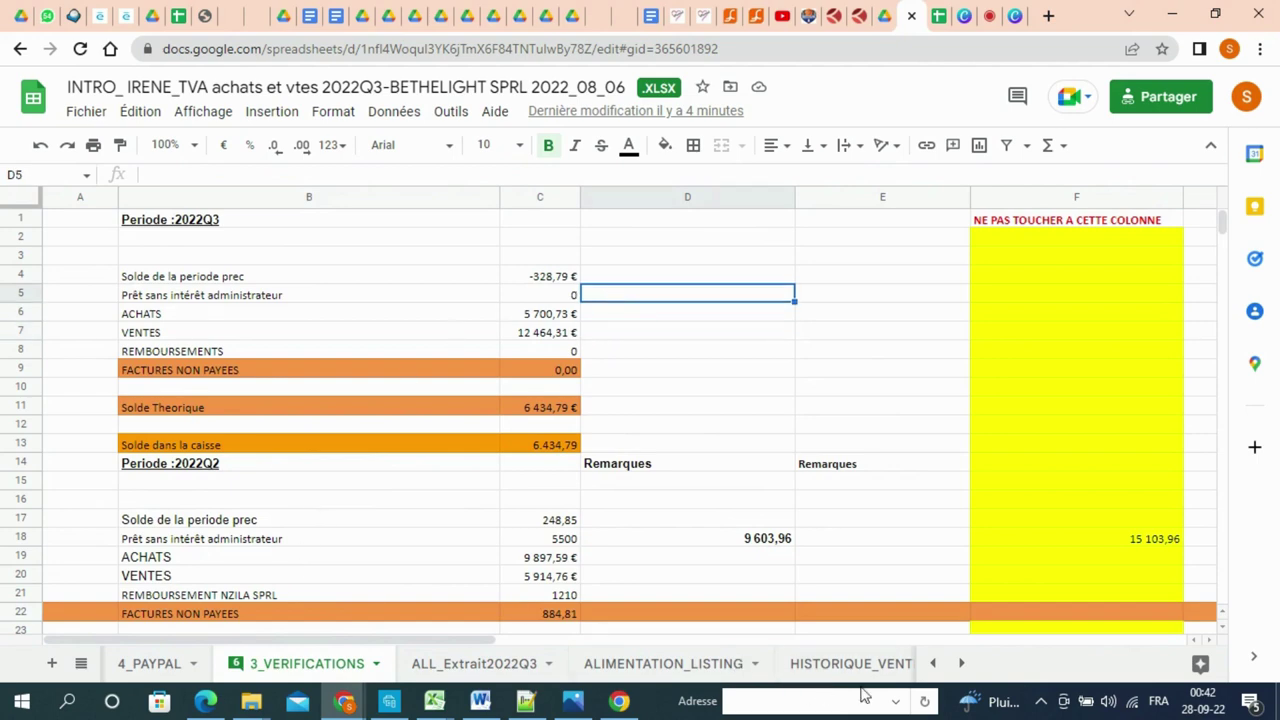
- Insert a row above row 32, the last expense entry, in the 1_DEPENSES-2022Q3 sheet
click(934, 664)
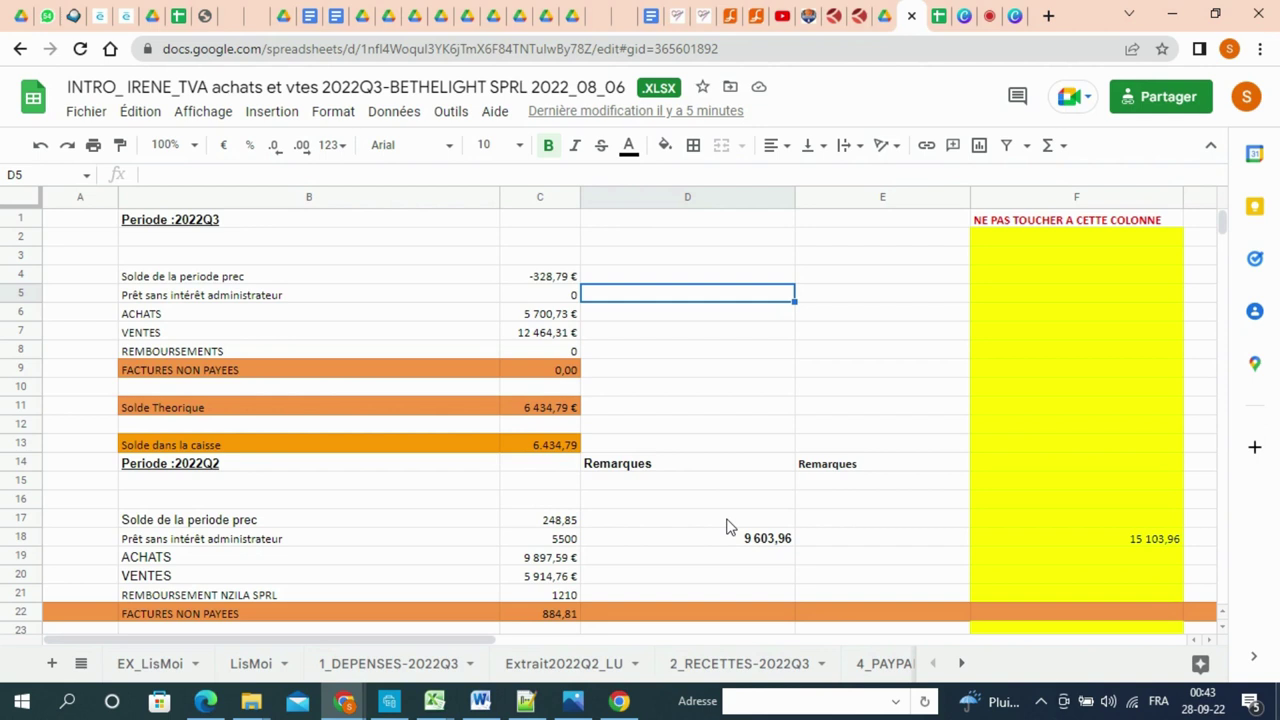
click(388, 664)
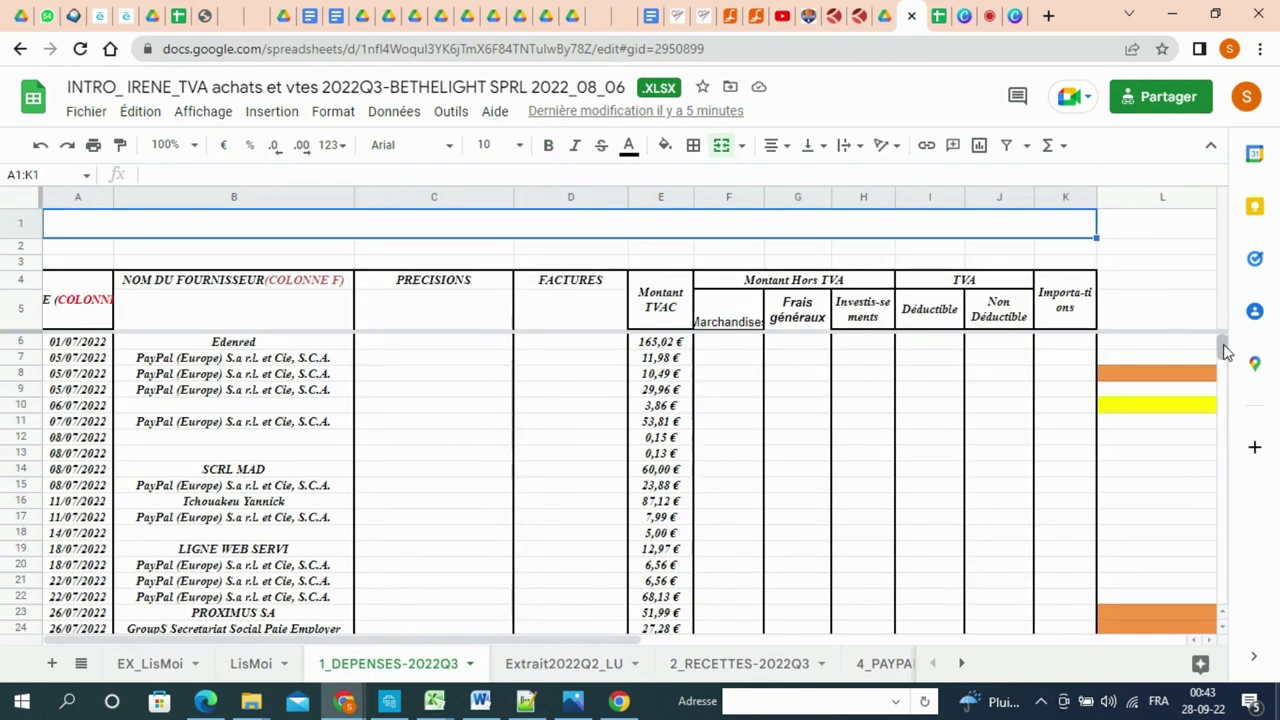
drag(1223, 343, 1224, 365)
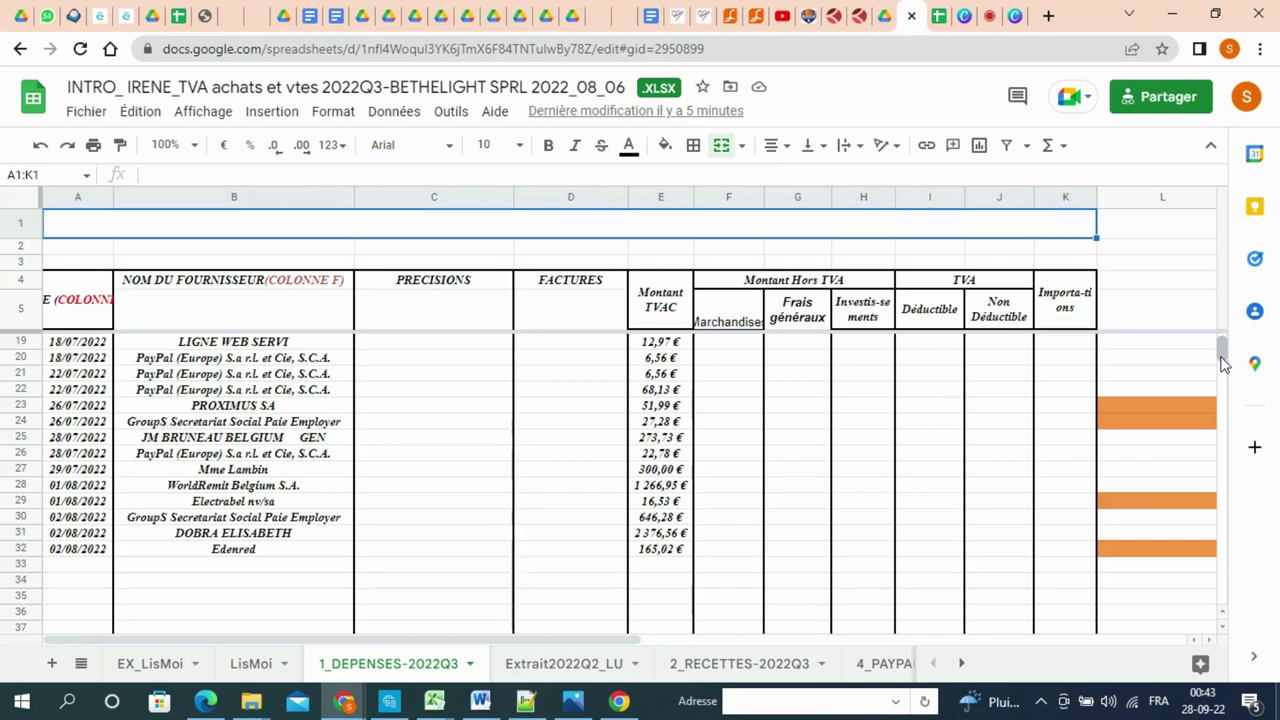
click(72, 554)
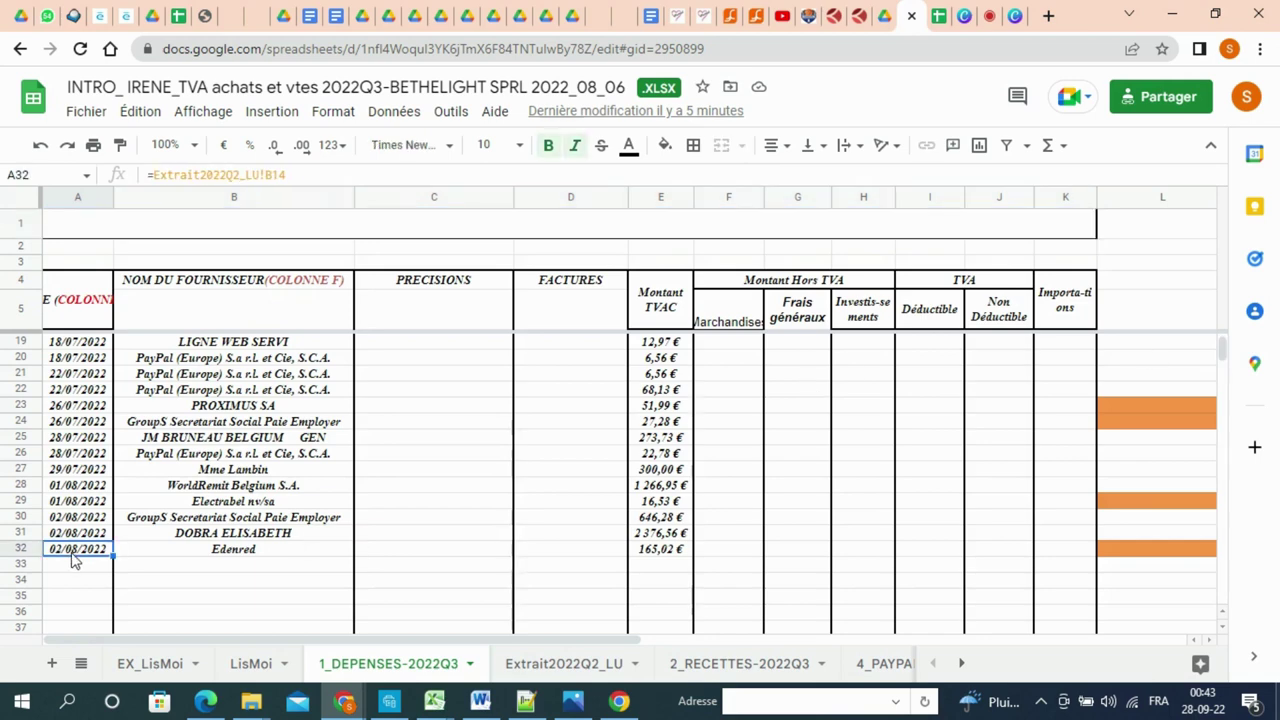
click(21, 549)
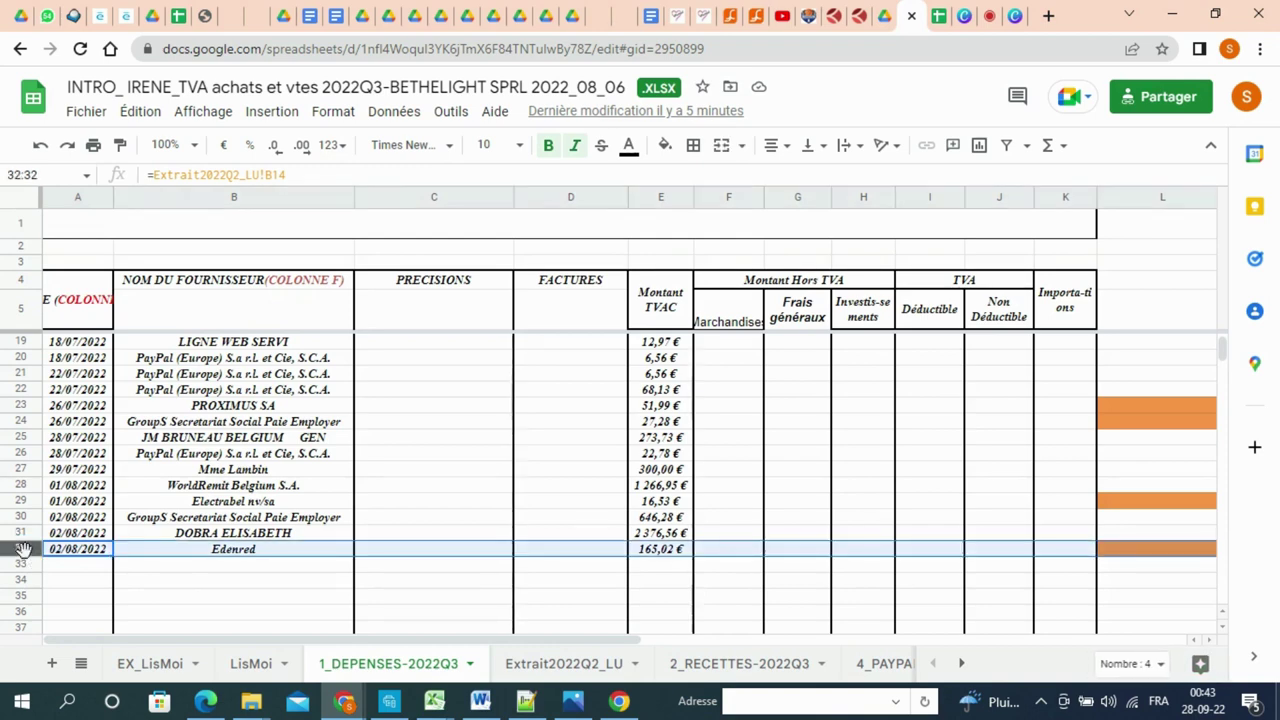
right_click(22, 549)
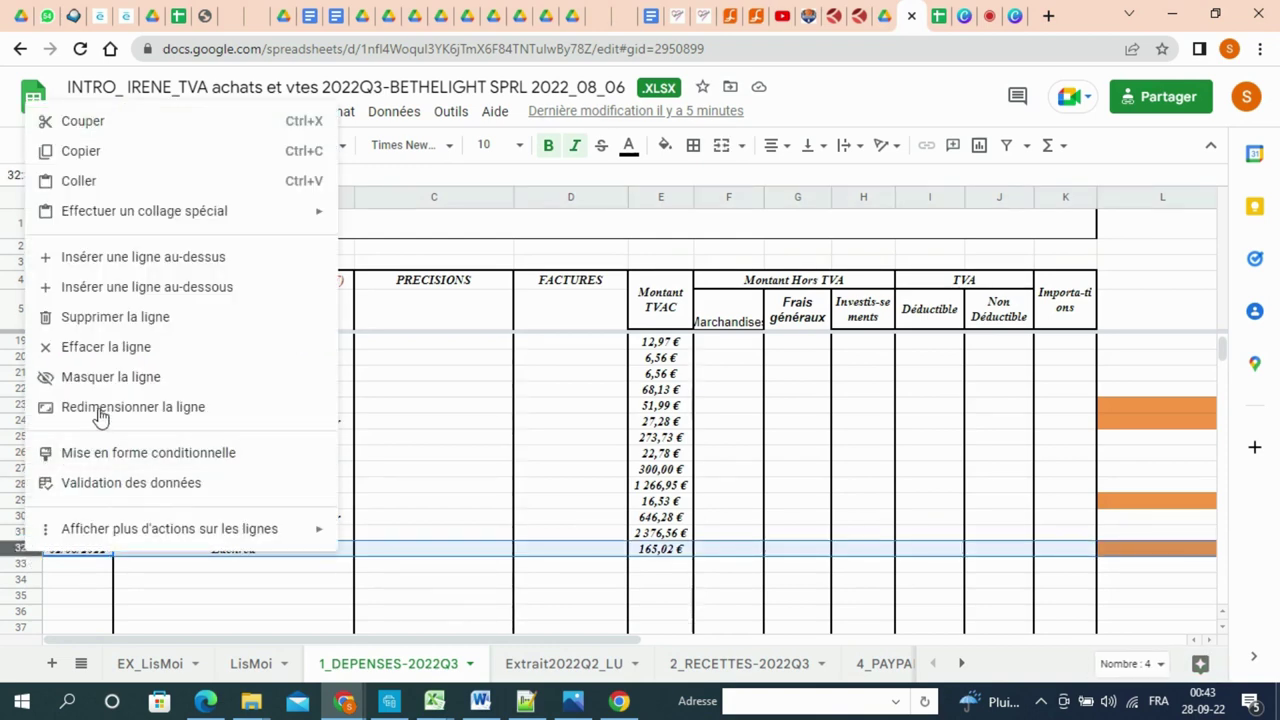
click(141, 259)
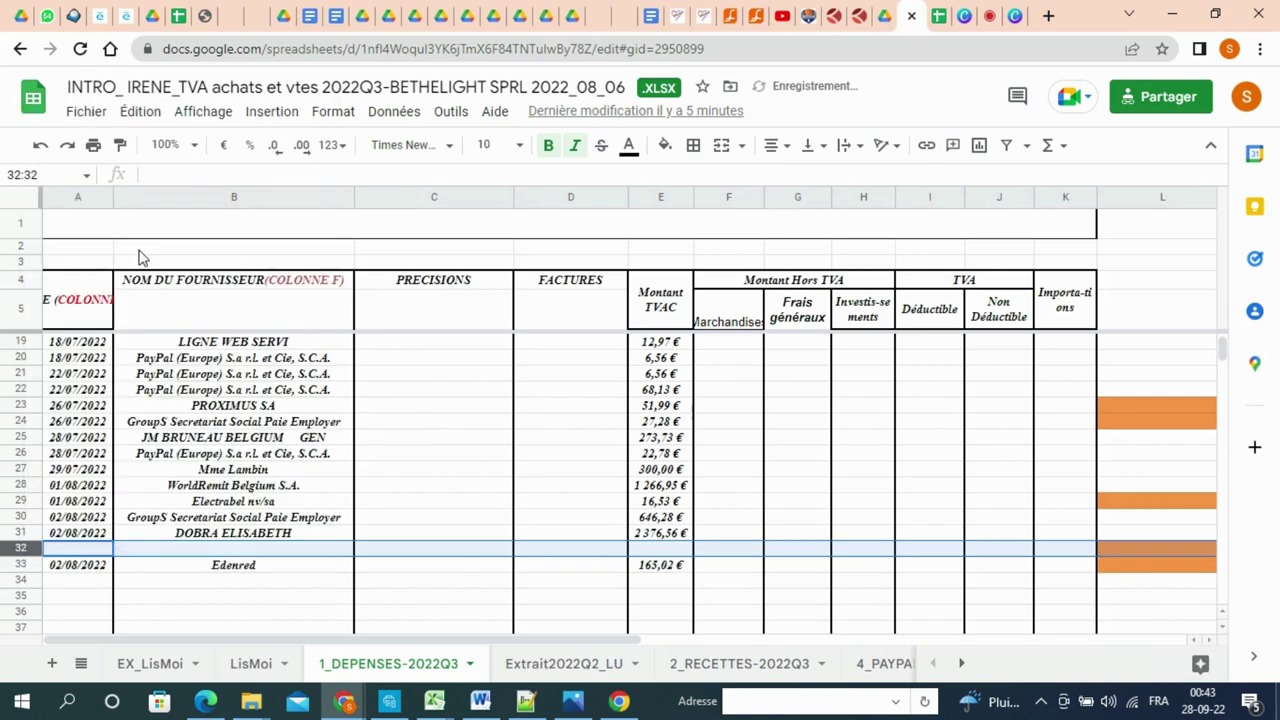
- Clear the expense entries in A19:K32, keeping the last Edenred row below them
click(252, 552)
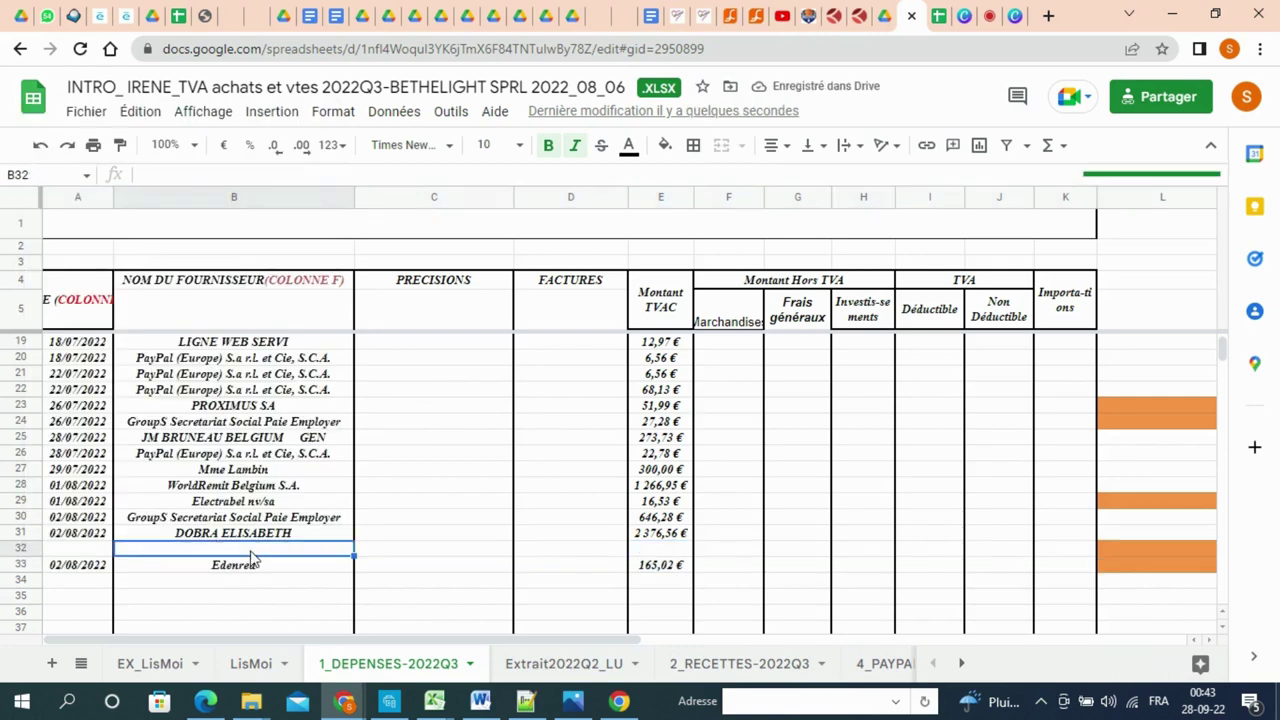
click(89, 556)
drag(258, 553, 1080, 553)
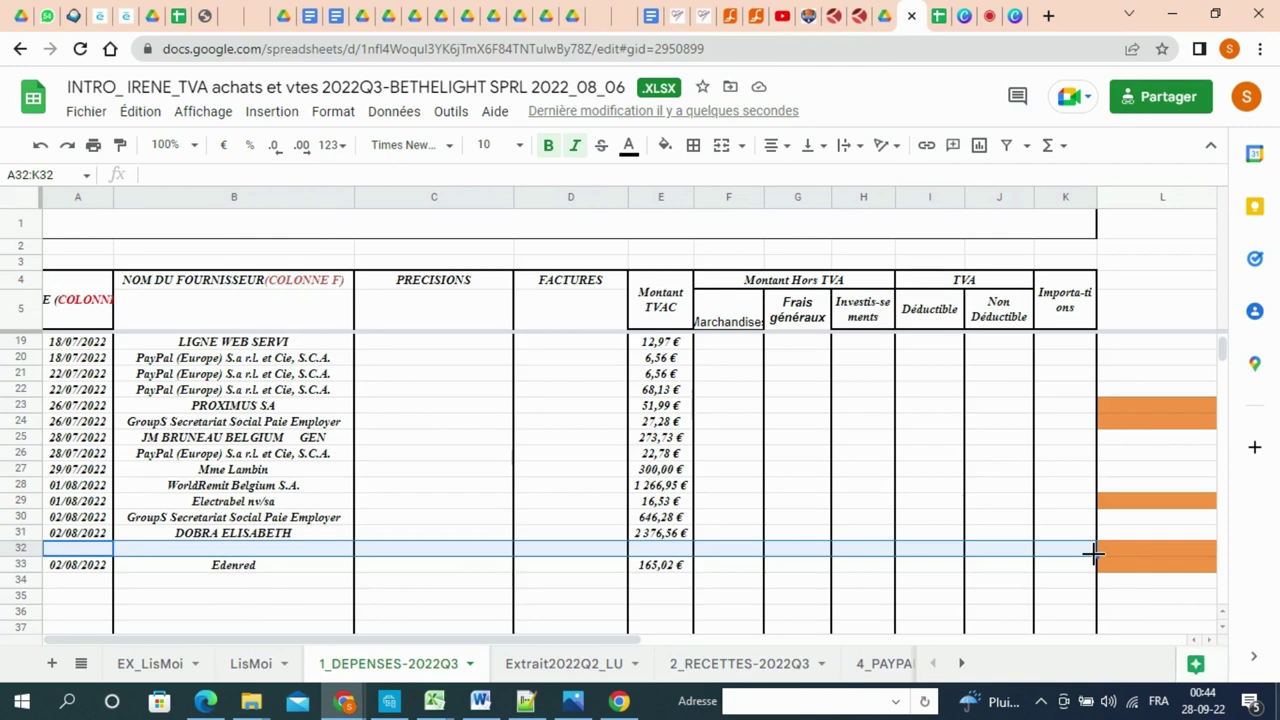
shift+click(1036, 340)
key(Delete)
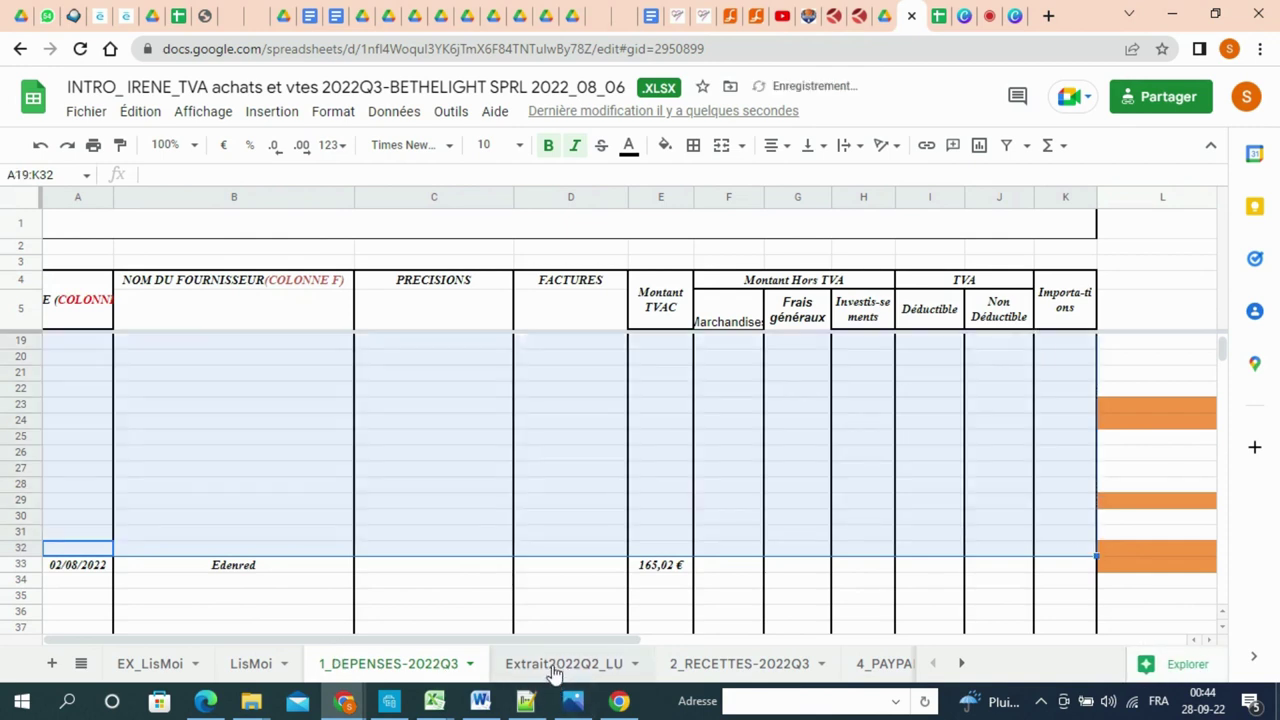
- Insert a row above row 9, the last revenue entry, in the 2_RECETTES-2022Q3 sheet
click(724, 665)
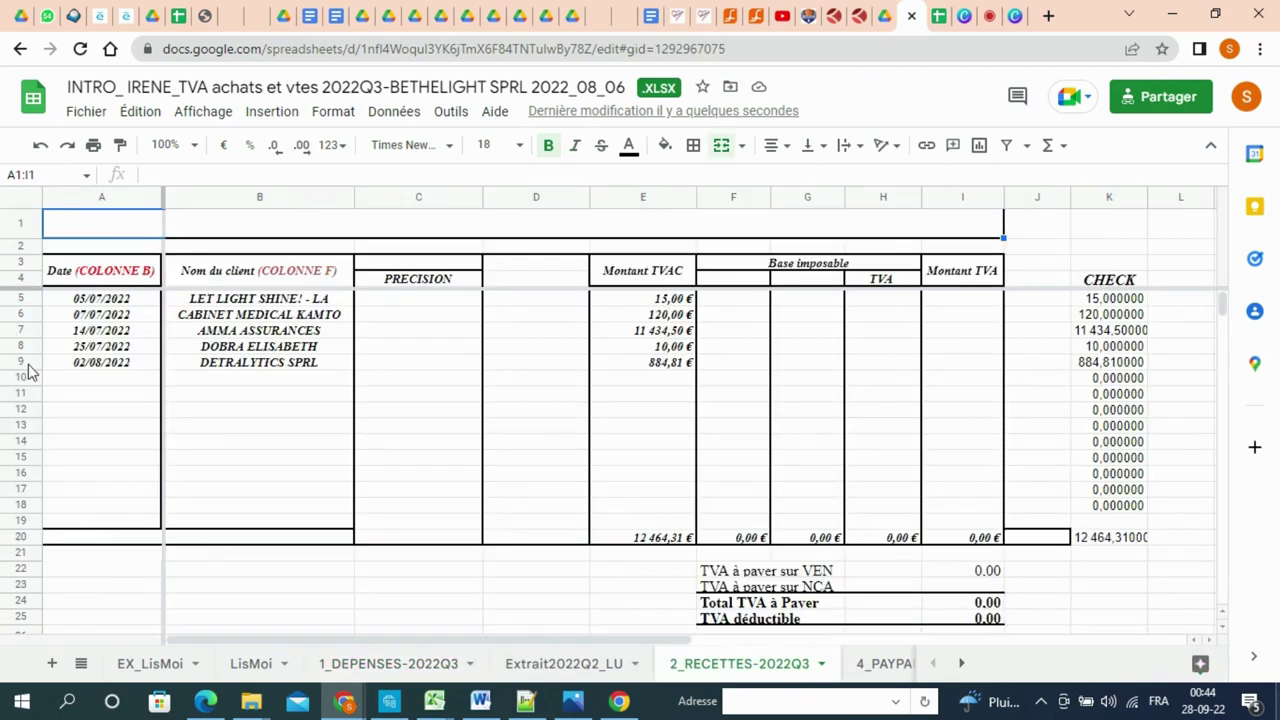
click(24, 362)
right_click(24, 362)
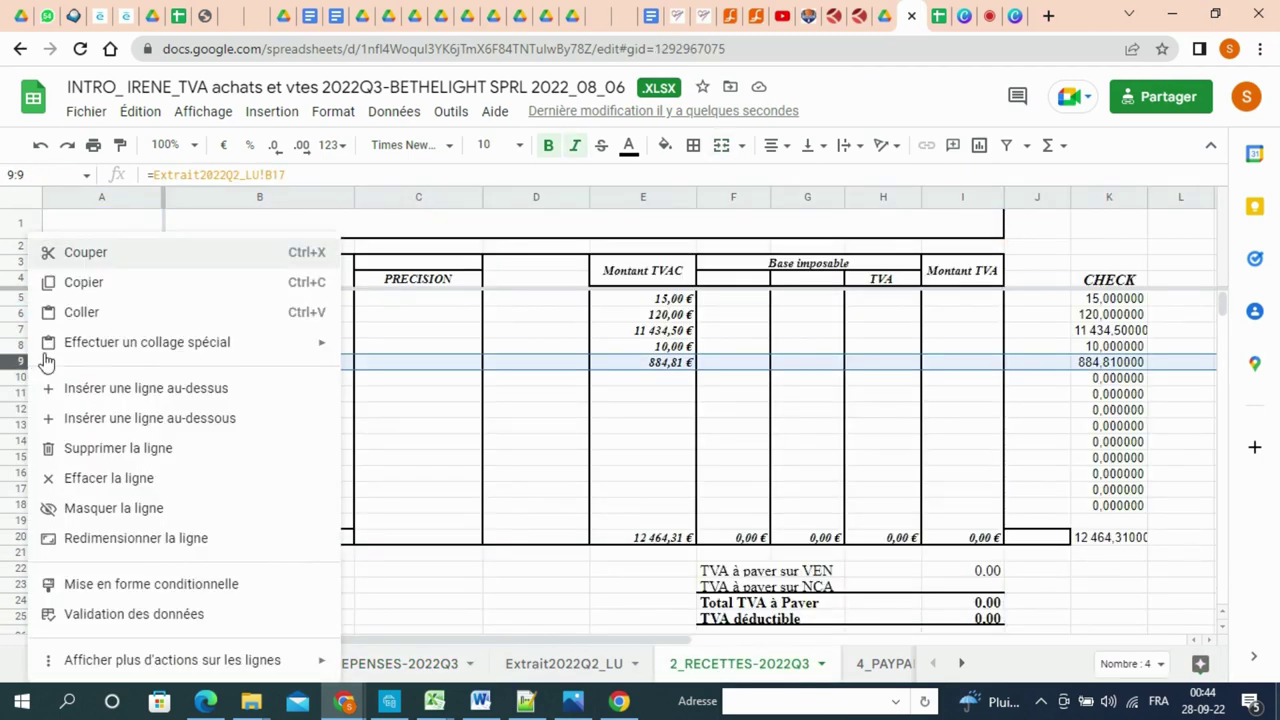
click(108, 392)
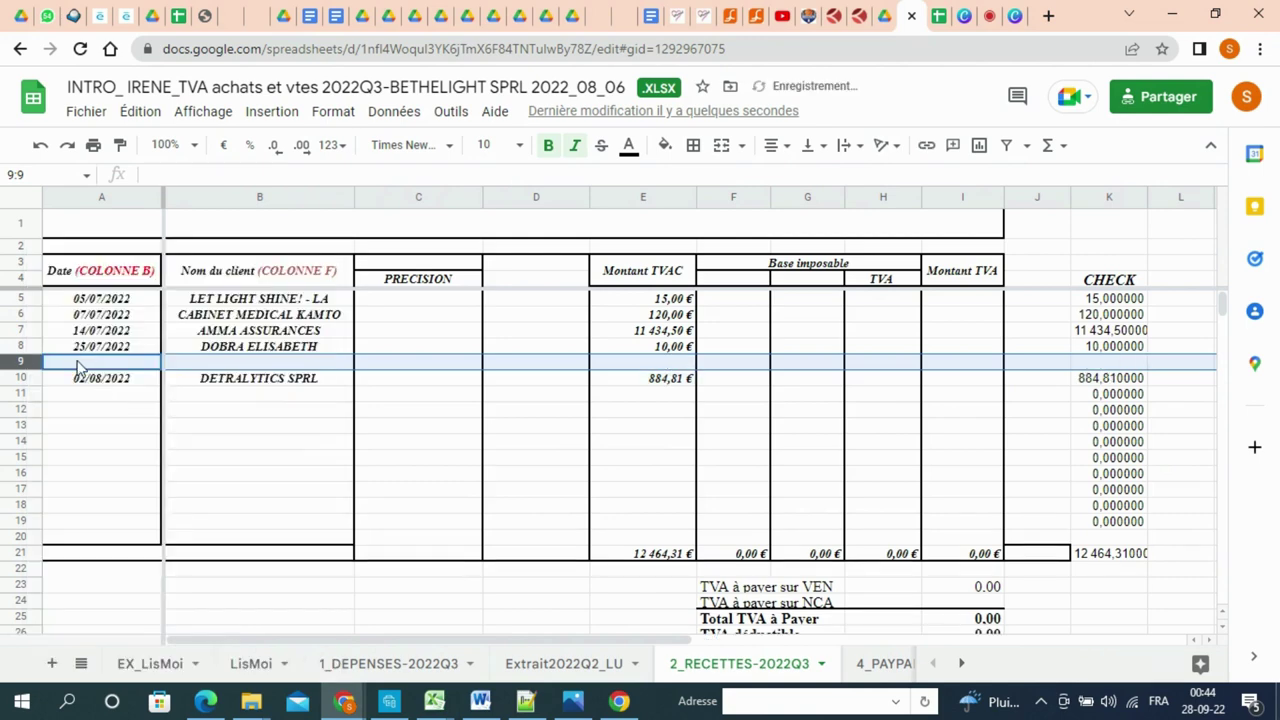
- Clear the revenue entries in A5:I9, keeping the last DETRALYTICS SPRL row below them
drag(80, 367, 946, 371)
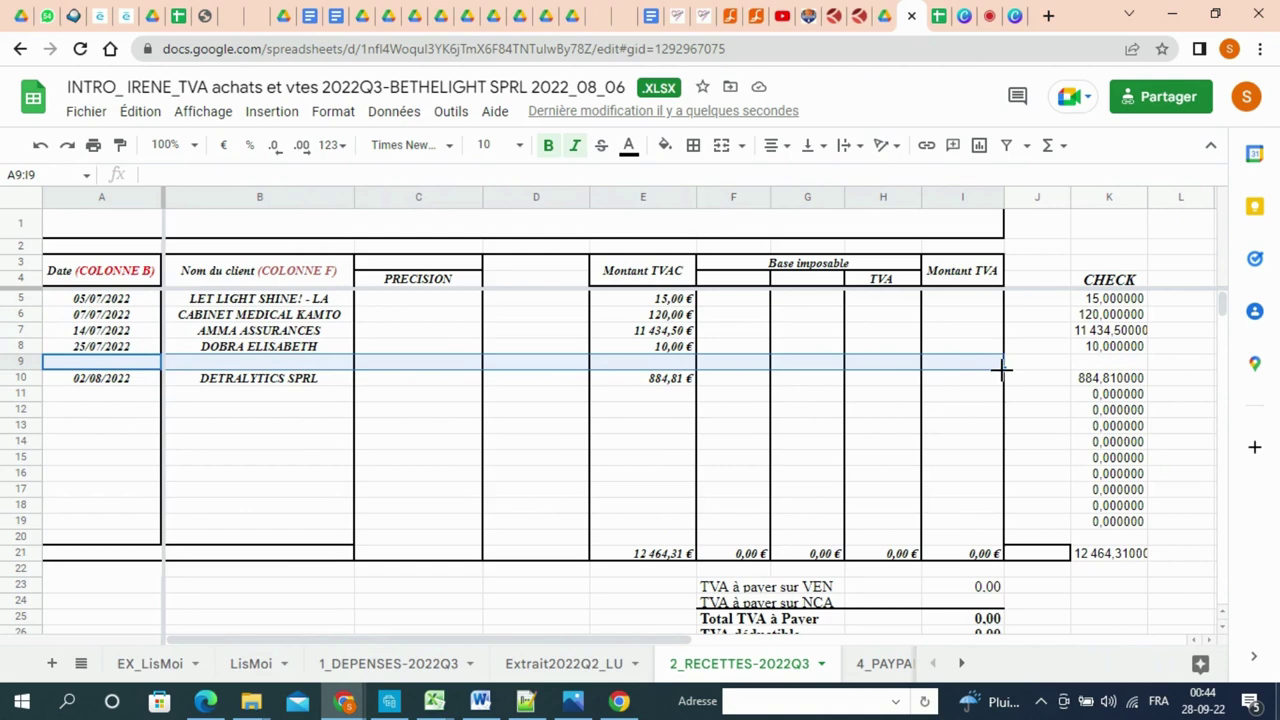
shift+click(973, 290)
key(Delete)
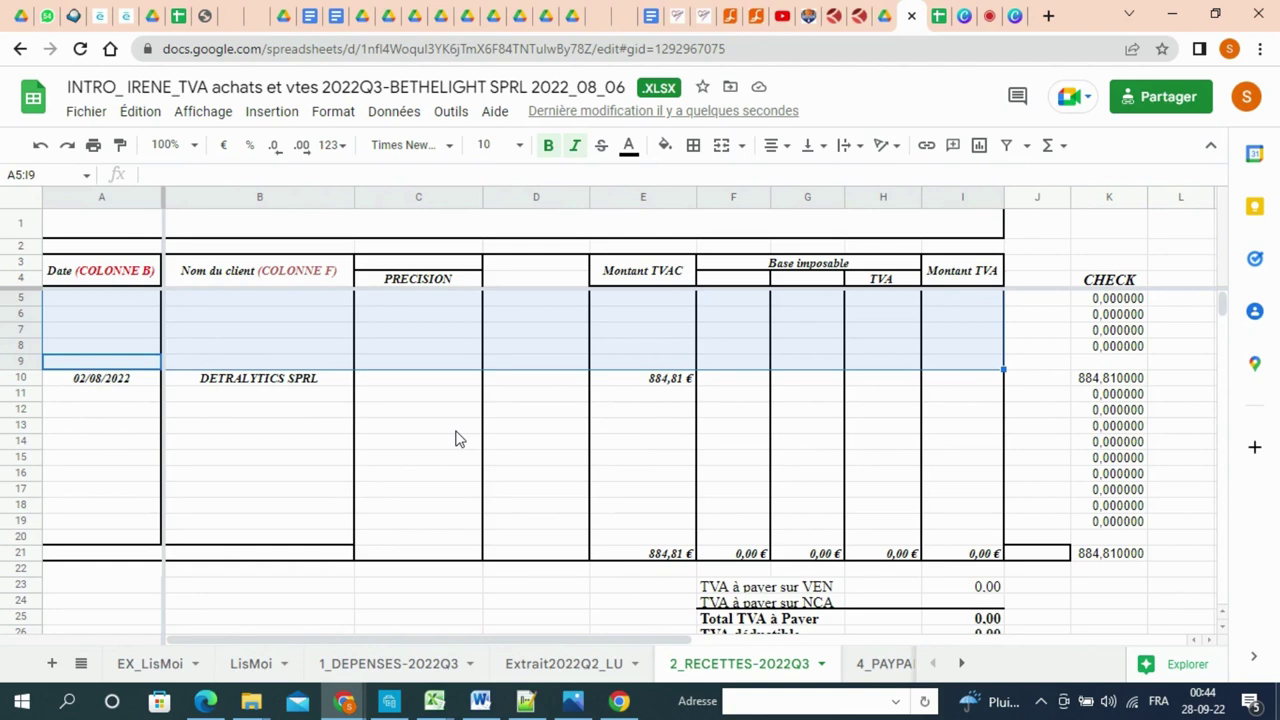
- Change the date formula in A33 of 1_DEPENSES-2022Q3 to =Extrait2022Q2_LU!B23, matching the last yellow row of the bank statement
click(367, 664)
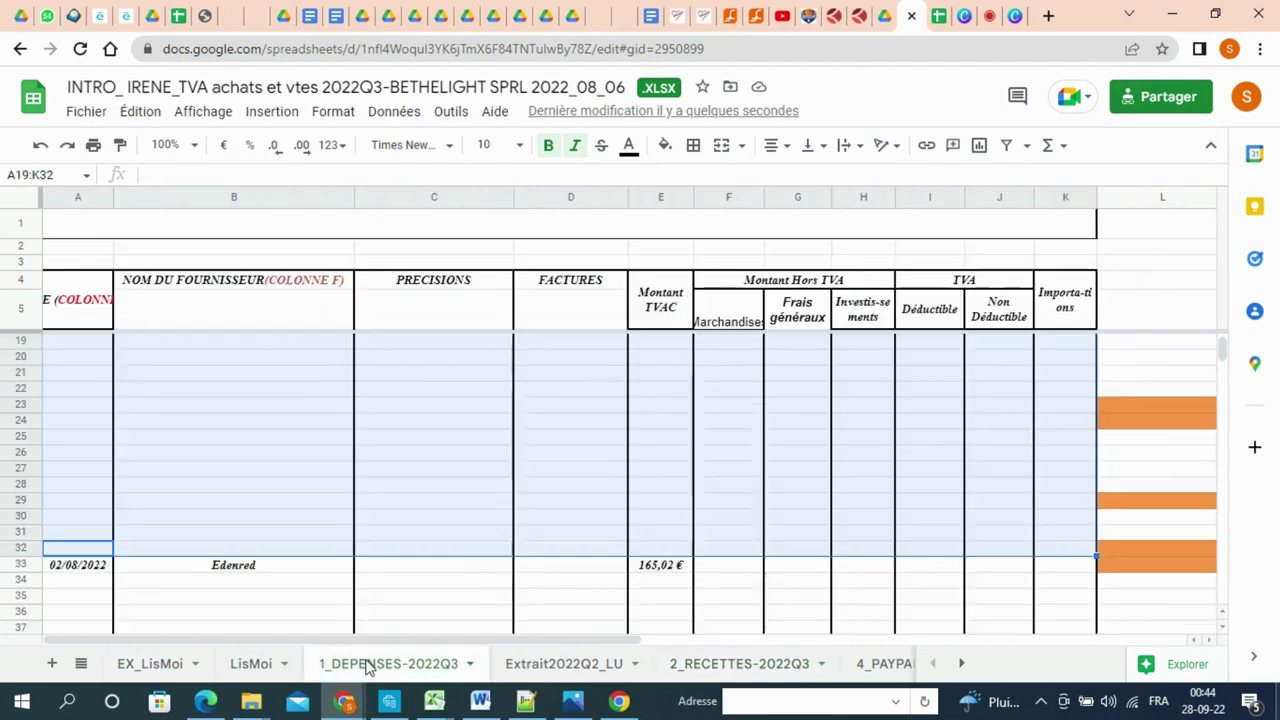
click(79, 566)
click(225, 567)
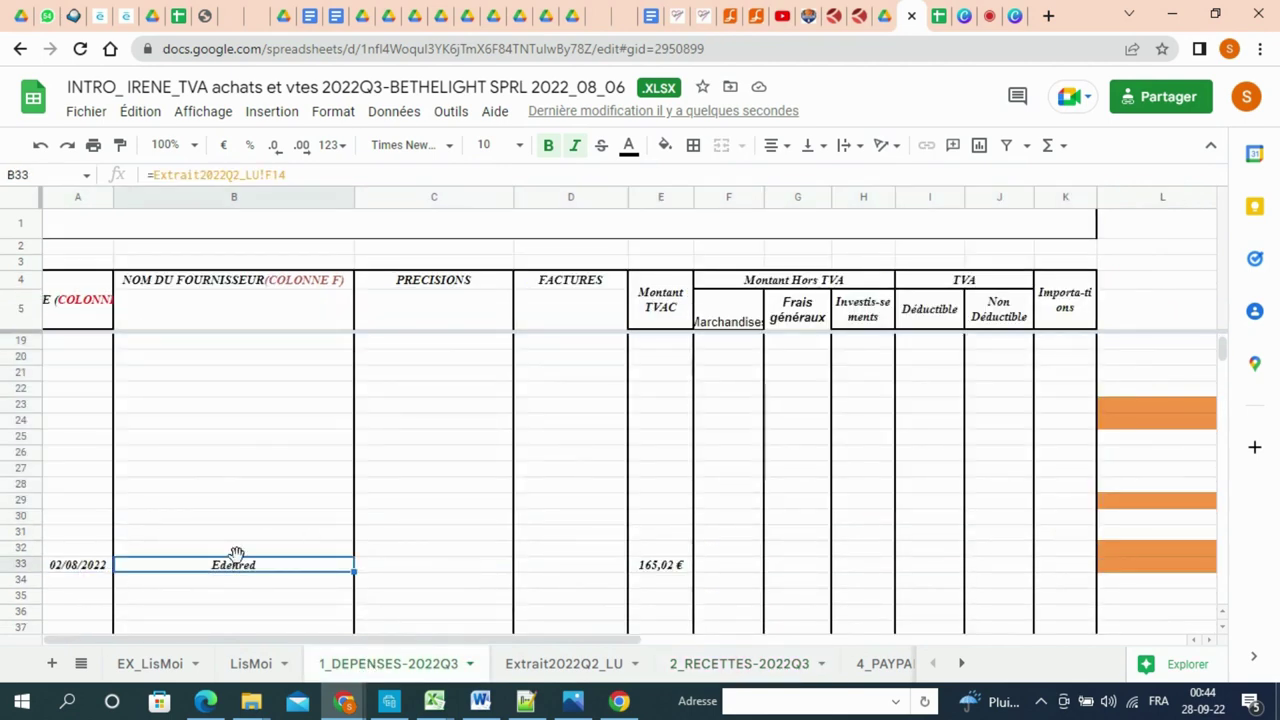
click(530, 672)
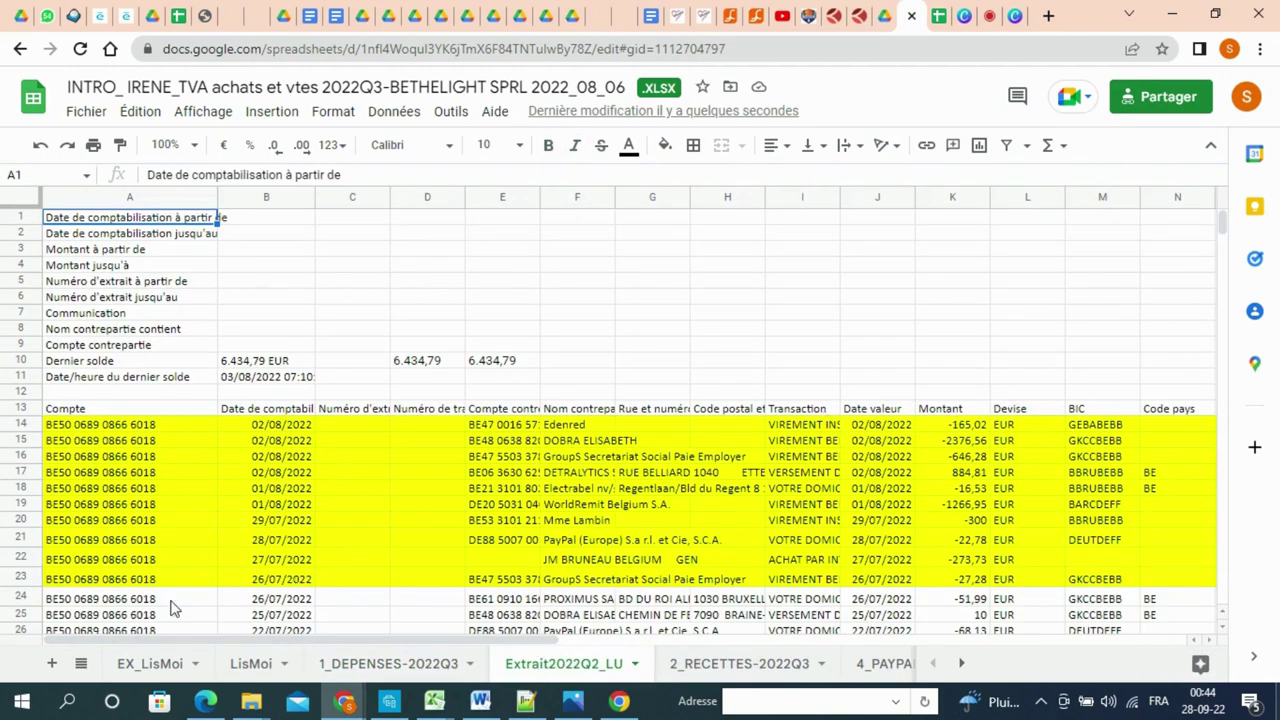
click(84, 582)
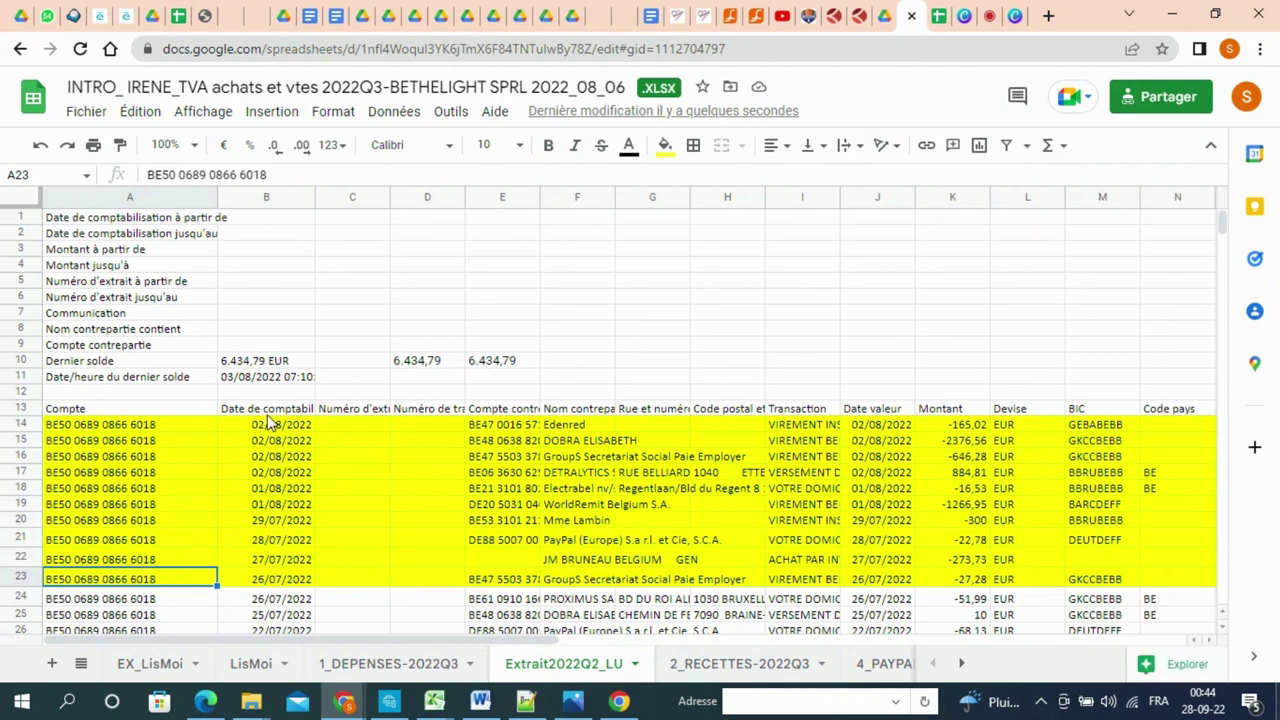
click(368, 660)
click(95, 568)
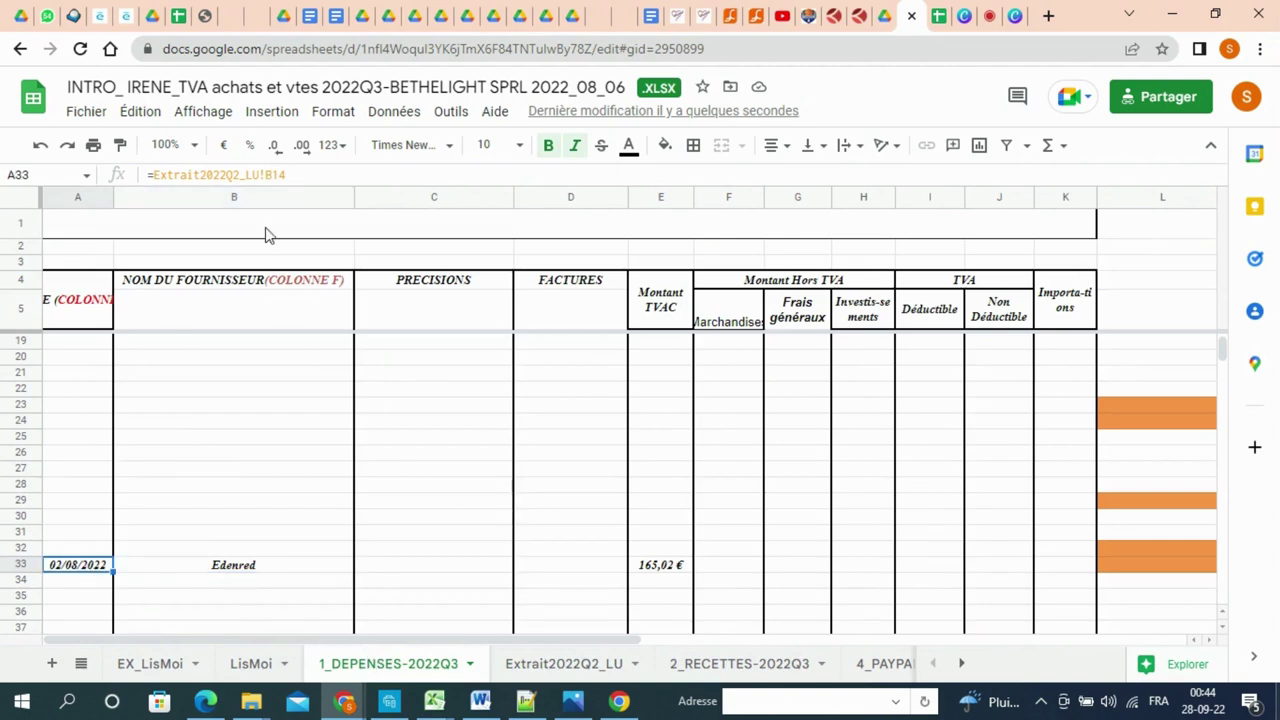
drag(294, 176, 268, 167)
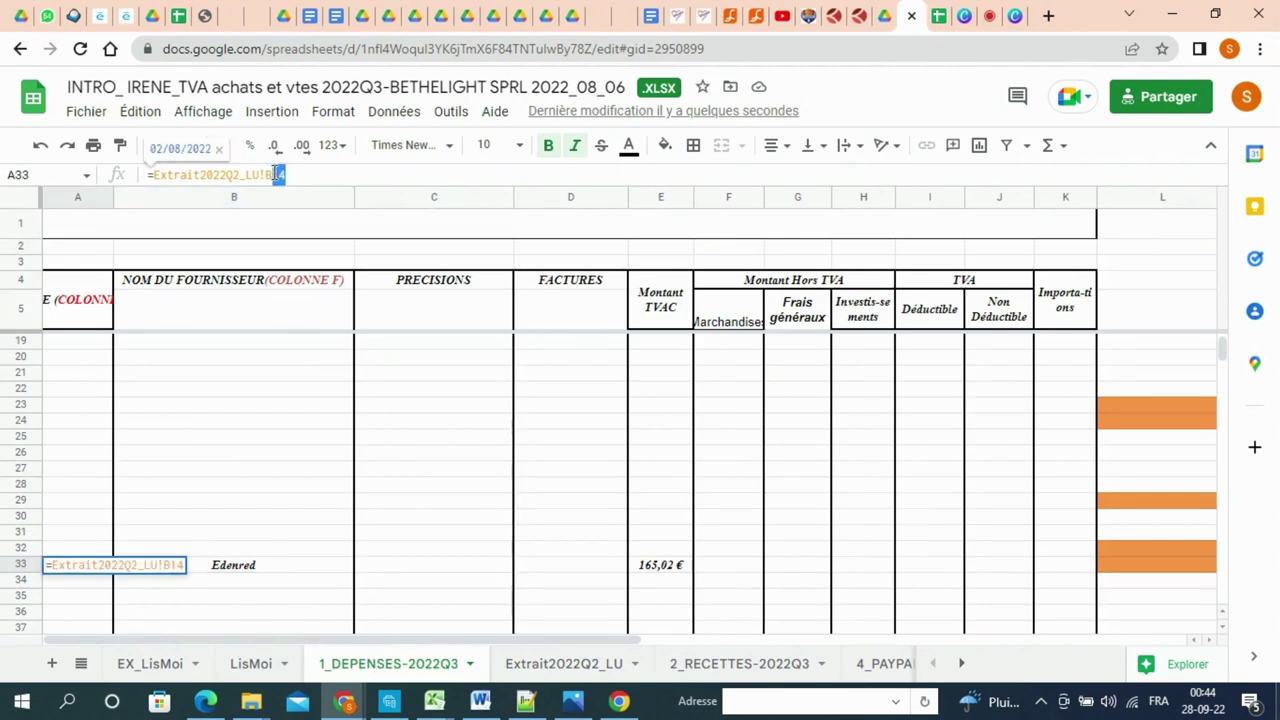
text(23)
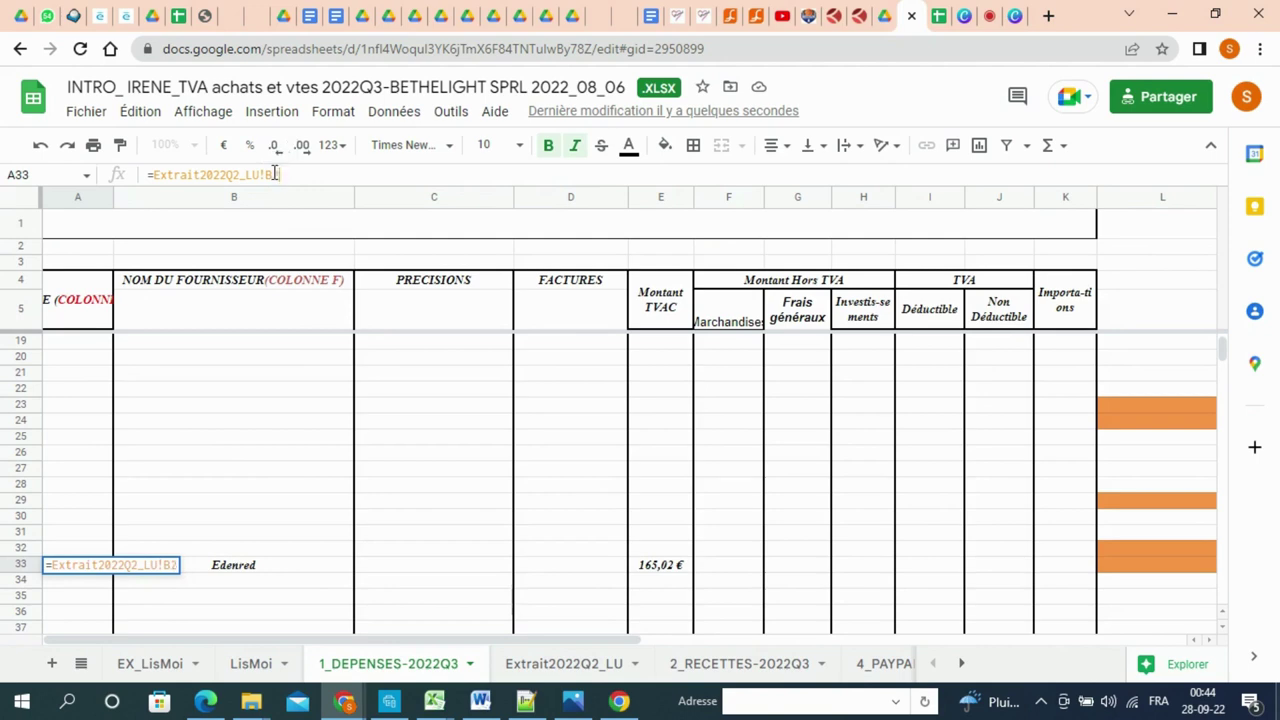
click(553, 664)
key(Return)
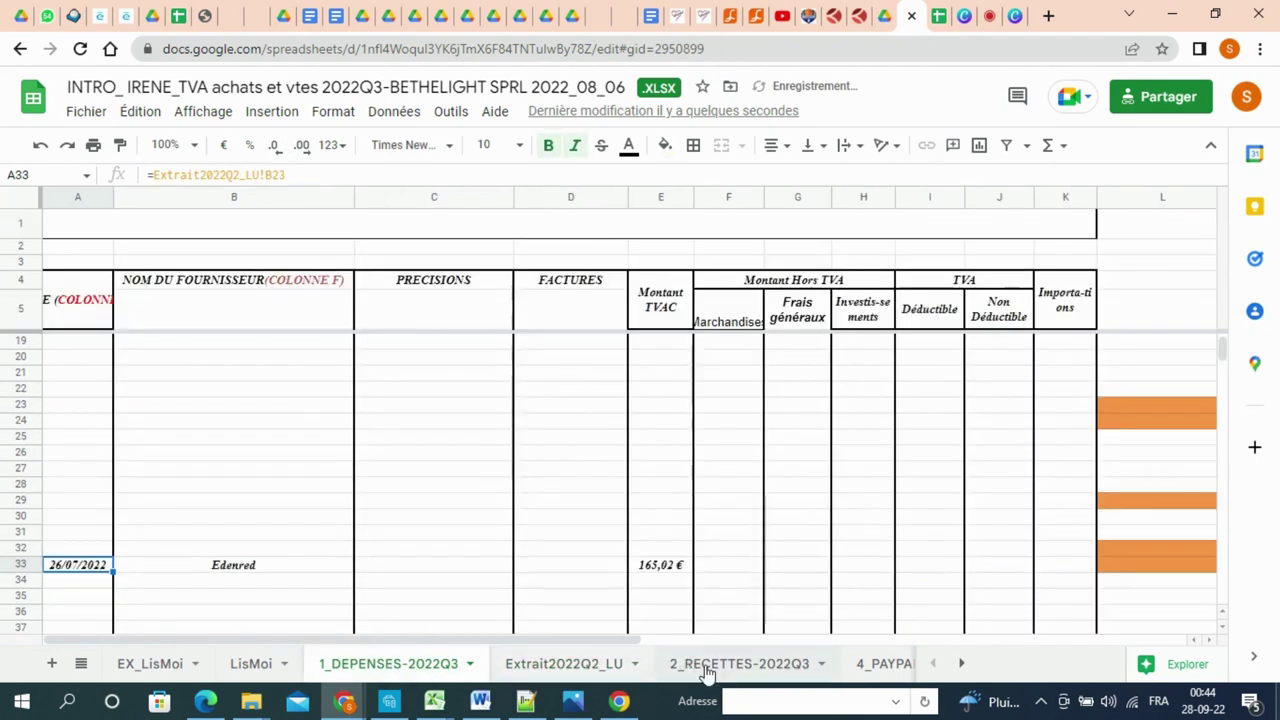
- Change the supplier formula in B33 of 1_DEPENSES-2022Q3 to =Extrait2022Q2_LU!F23
click(739, 664)
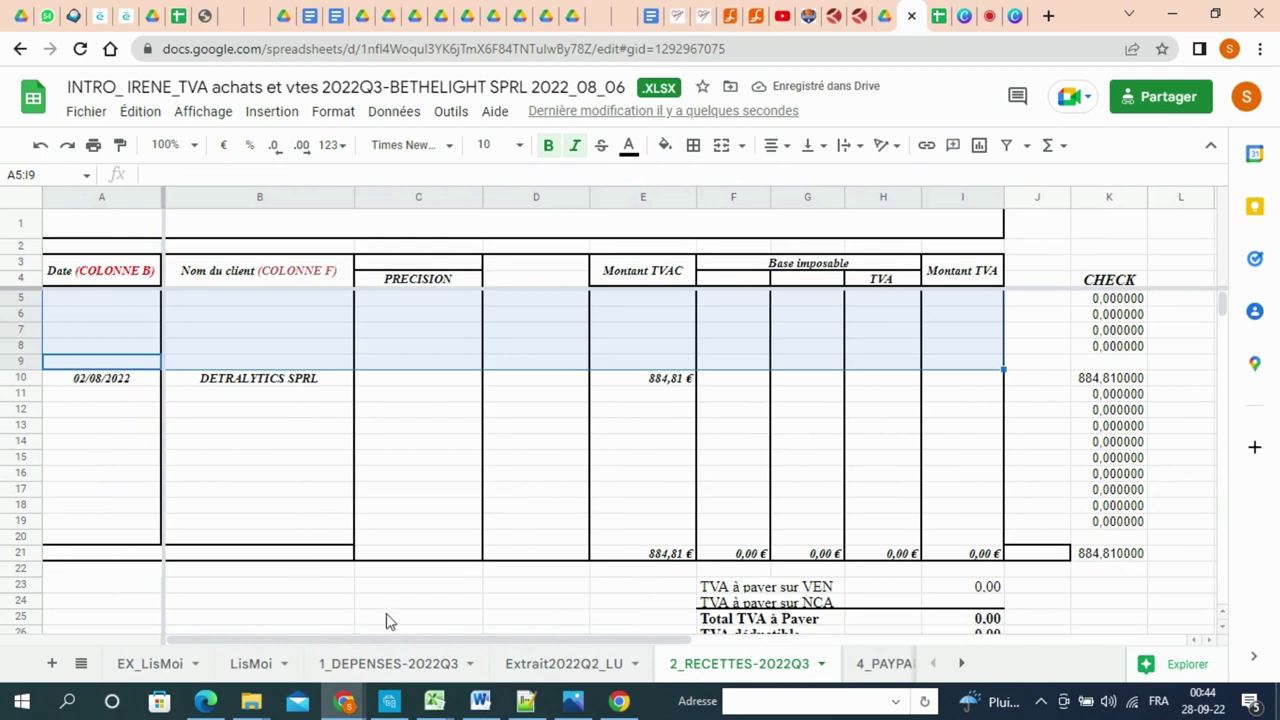
click(390, 664)
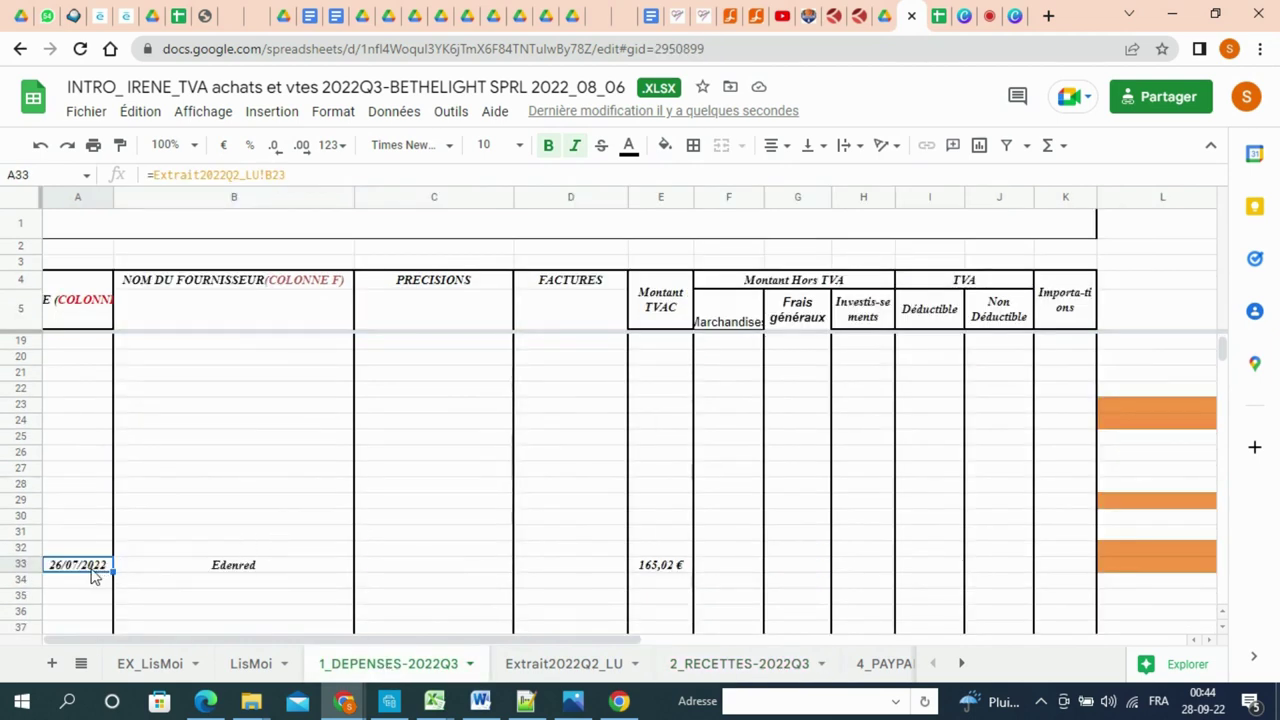
click(234, 571)
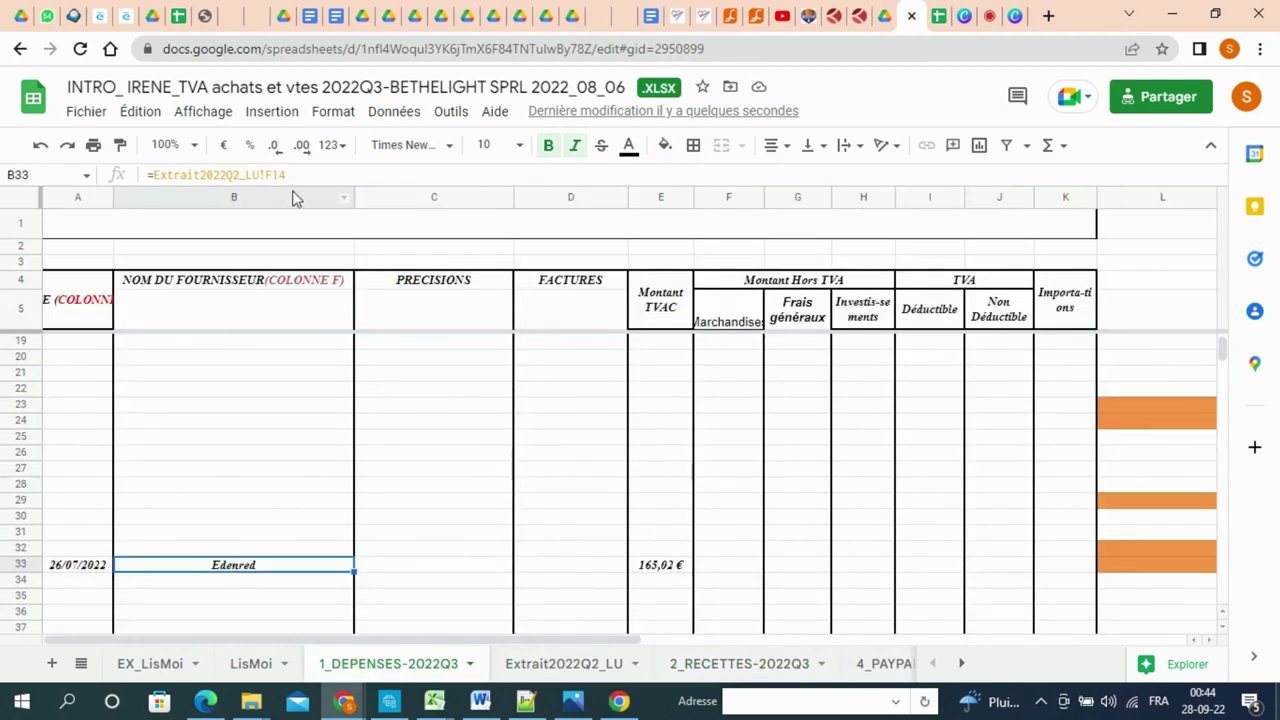
drag(288, 174, 276, 174)
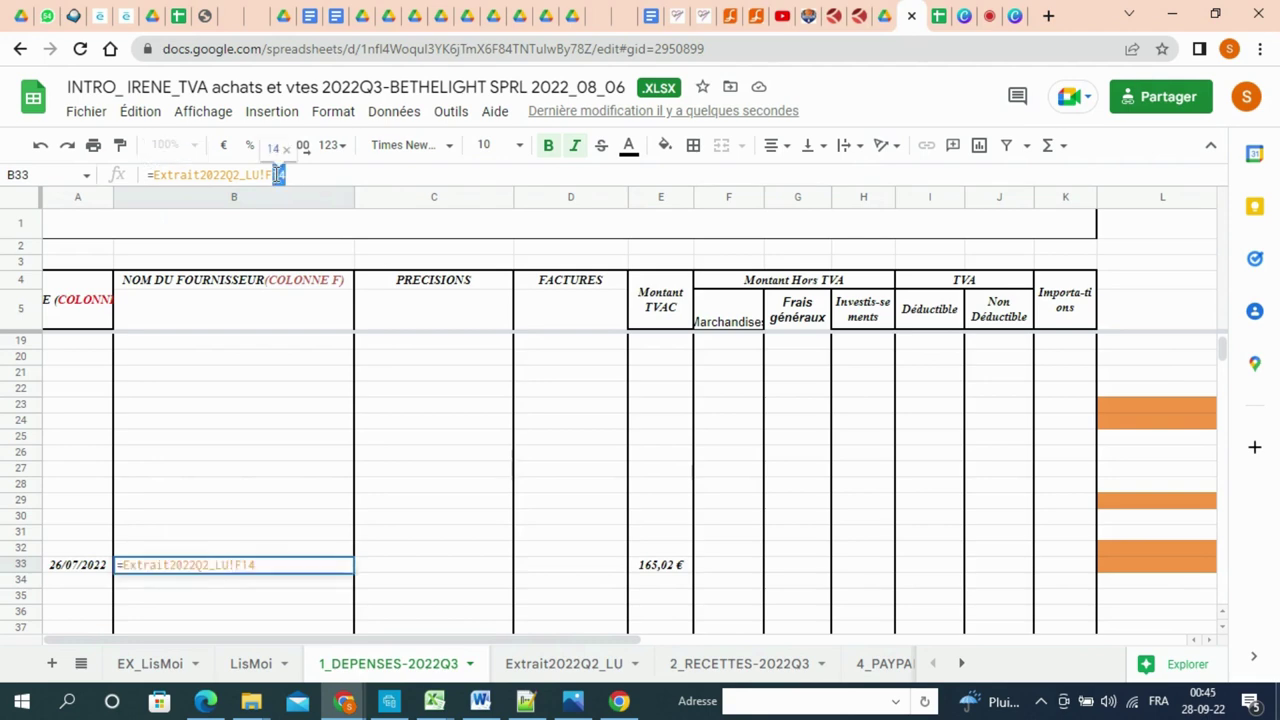
text(23)
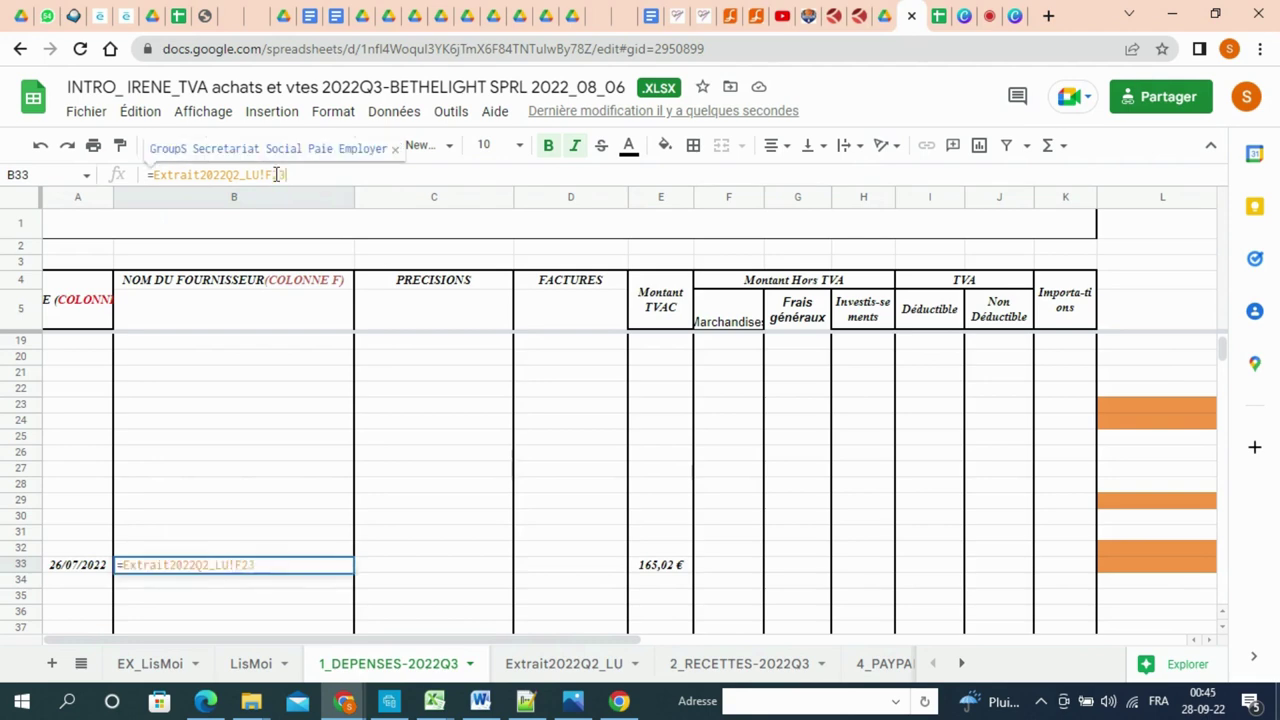
- Change the Montant TVAC formula in E33 to =-Extrait2022Q2_LU!K23
click(660, 566)
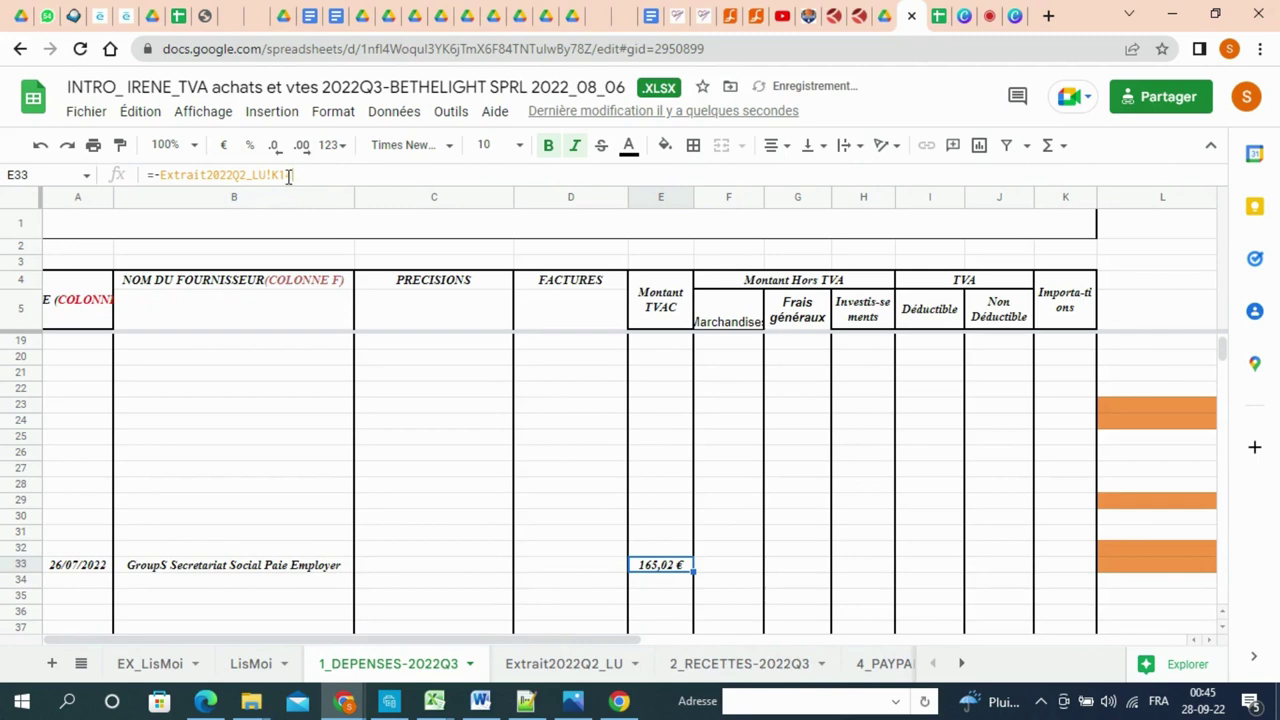
drag(288, 174, 278, 174)
text(23)
key(Return)
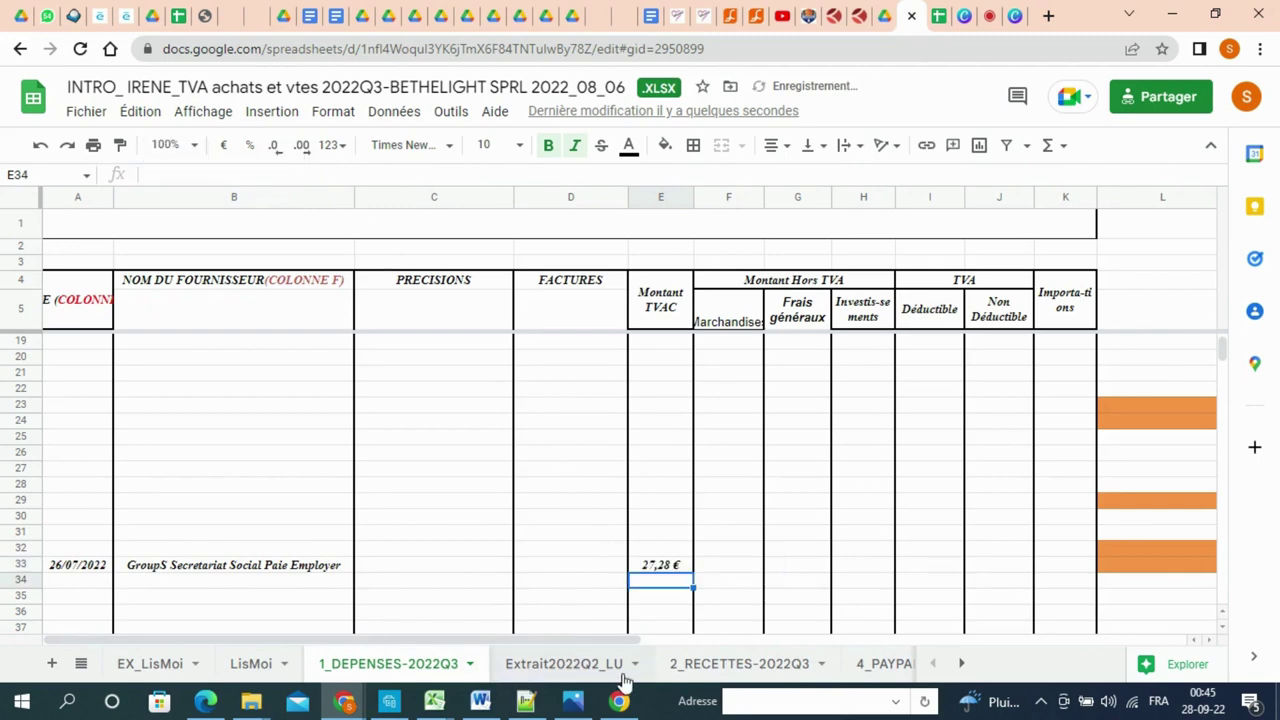
- Check the yellow rows in Extrait2022Q2_LU and fill the A33:E33 formulas of 1_DEPENSES-2022Q3 upward to row 23
click(570, 670)
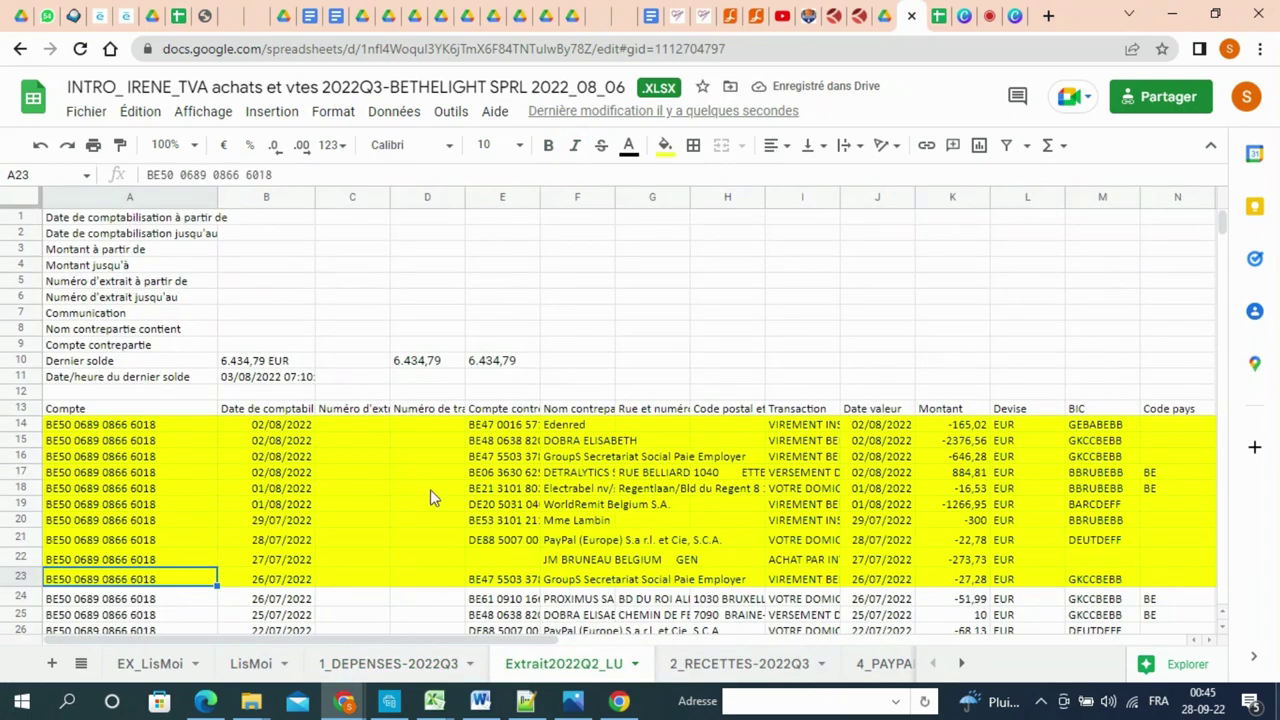
click(103, 411)
click(365, 668)
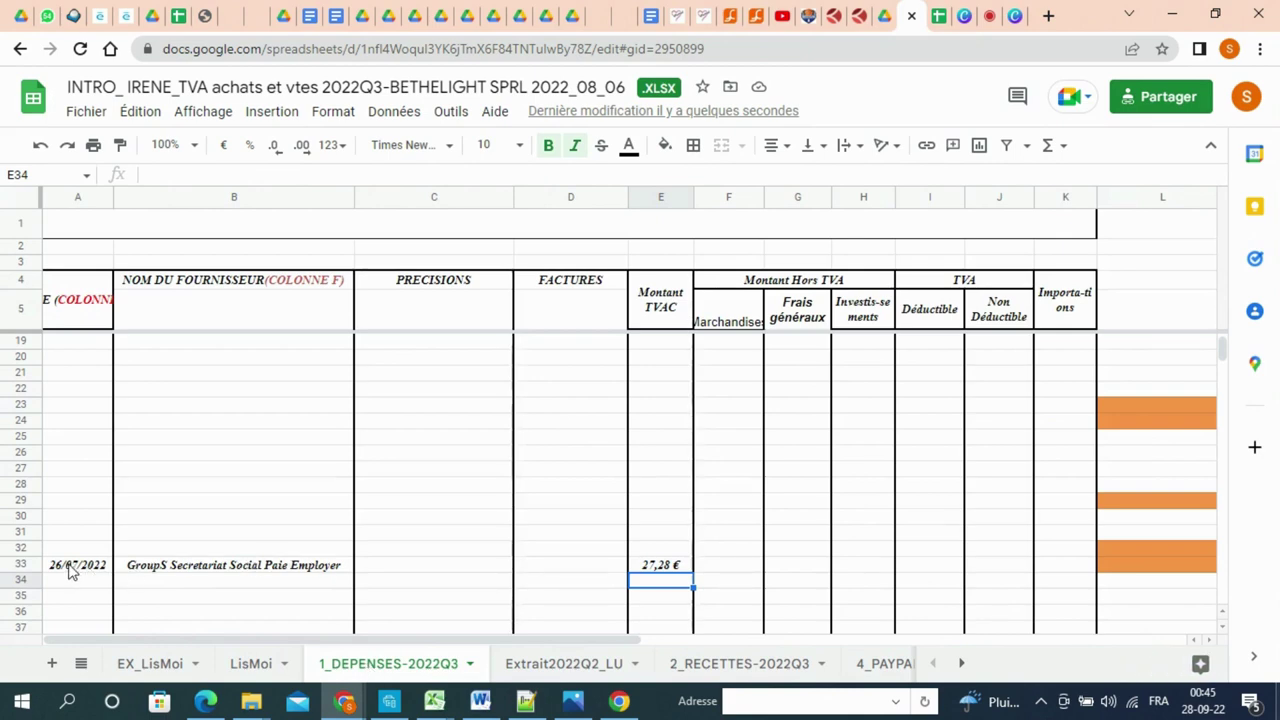
drag(72, 572, 664, 576)
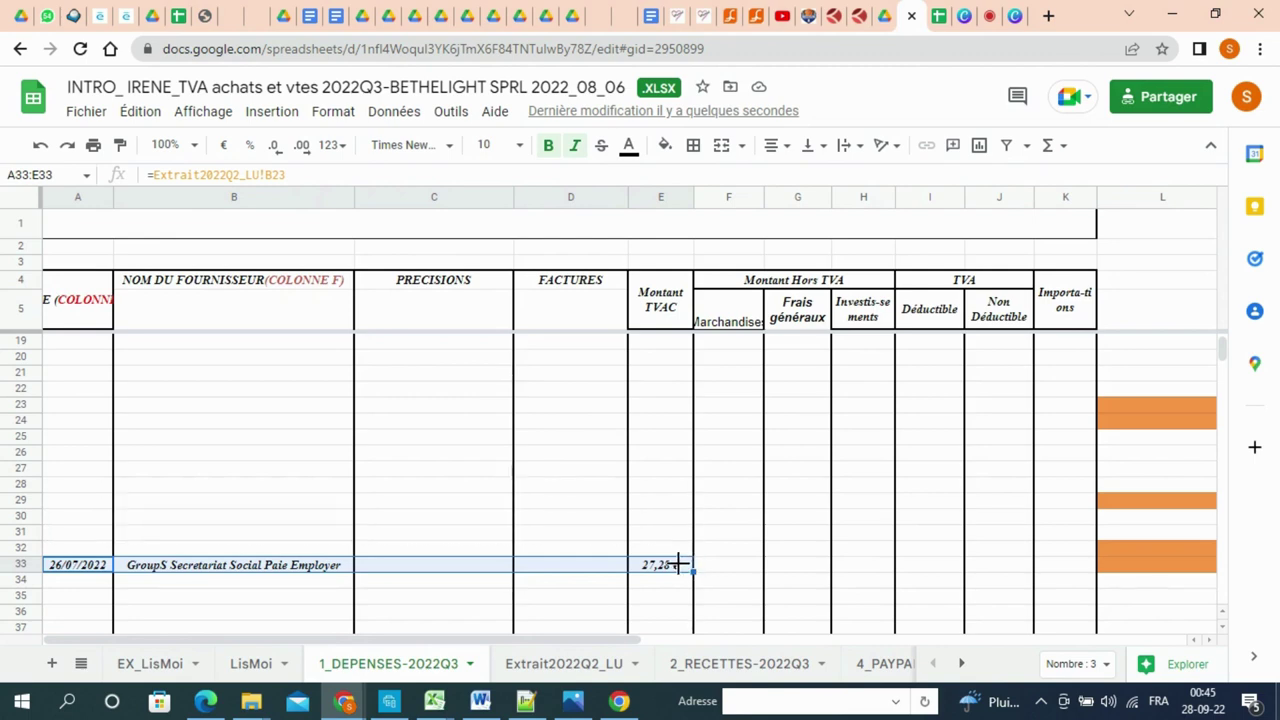
drag(679, 566, 672, 407)
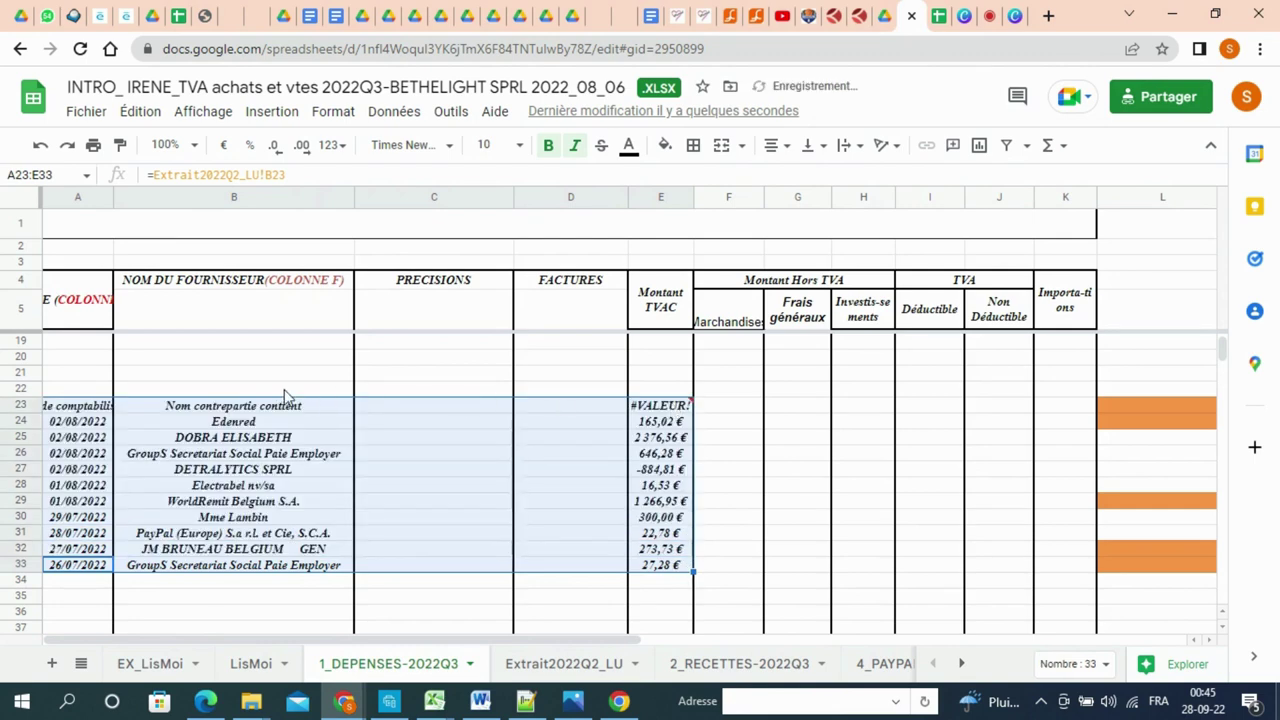
- Clear the amount, supplier and date cells in row 23 that picked up the bank statement's column headings
click(82, 422)
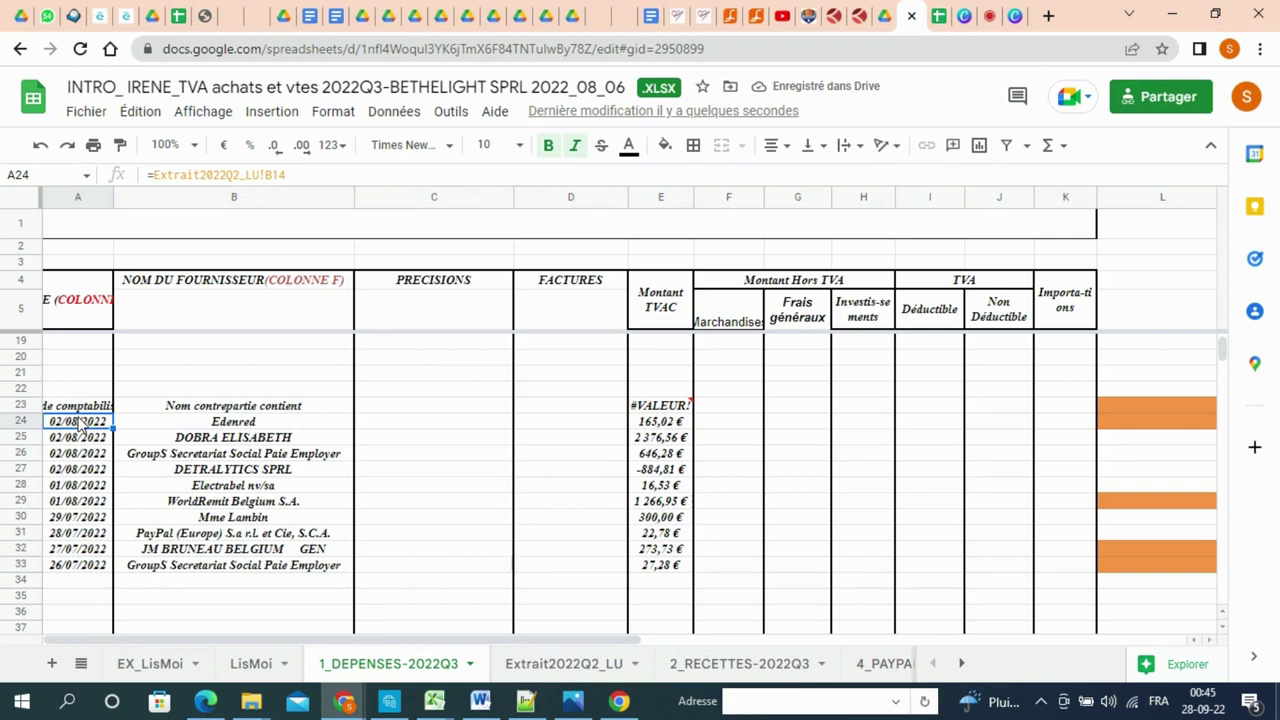
click(683, 408)
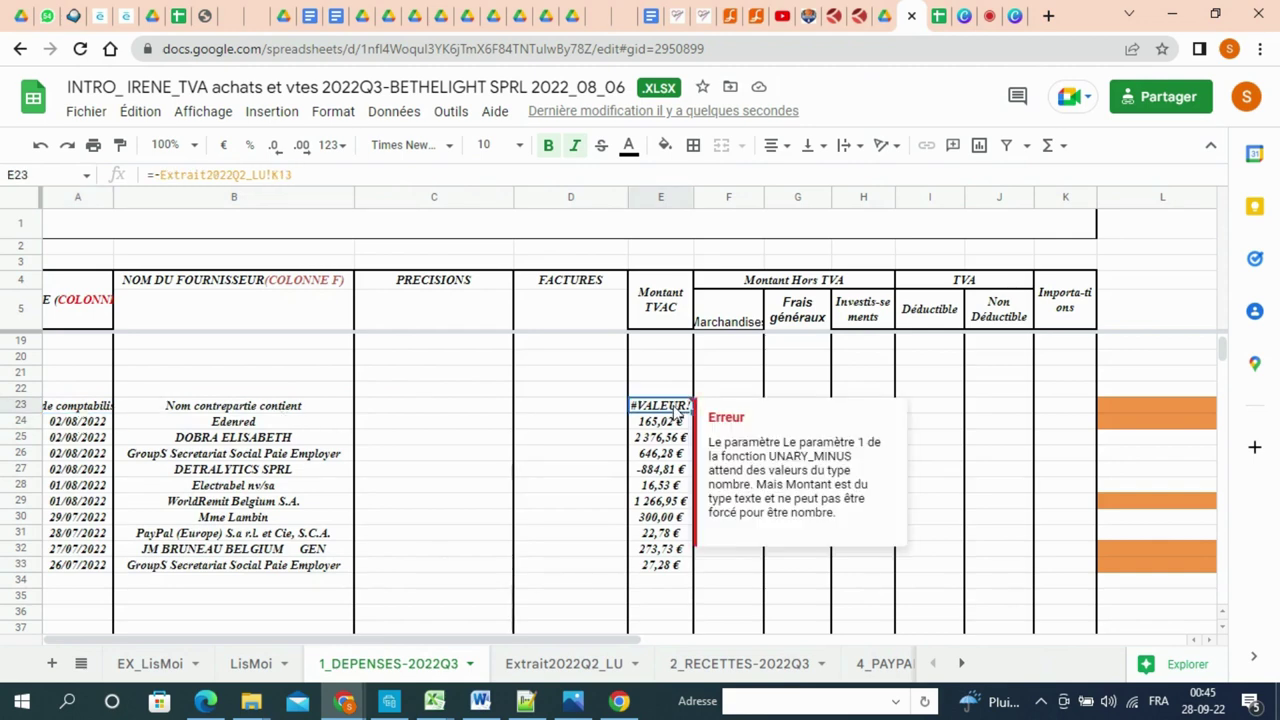
key(Delete)
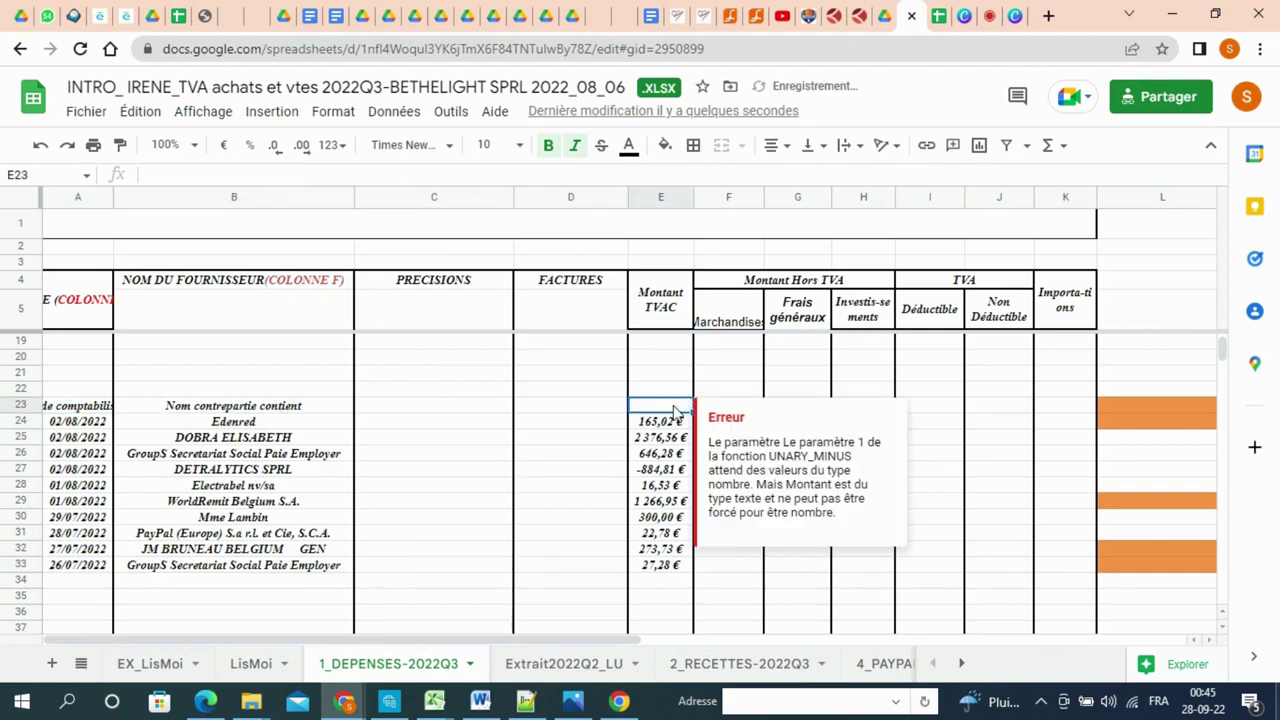
click(250, 400)
key(Delete)
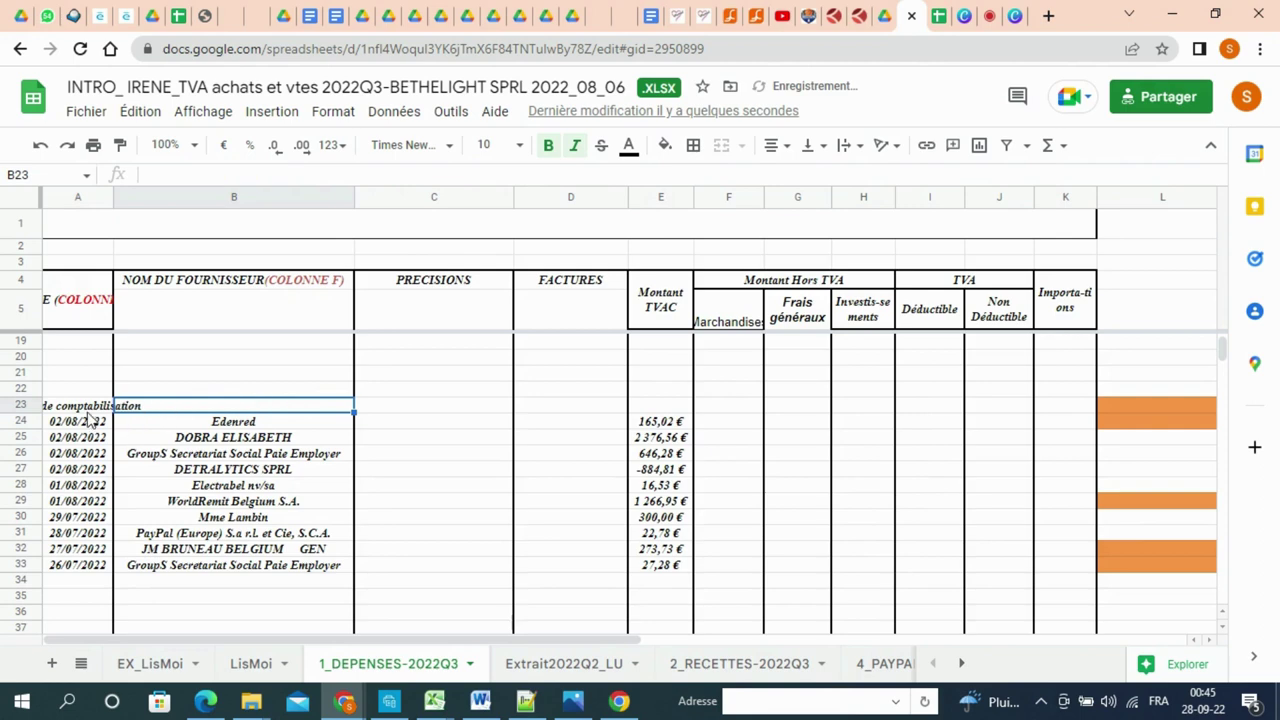
click(92, 410)
key(Delete)
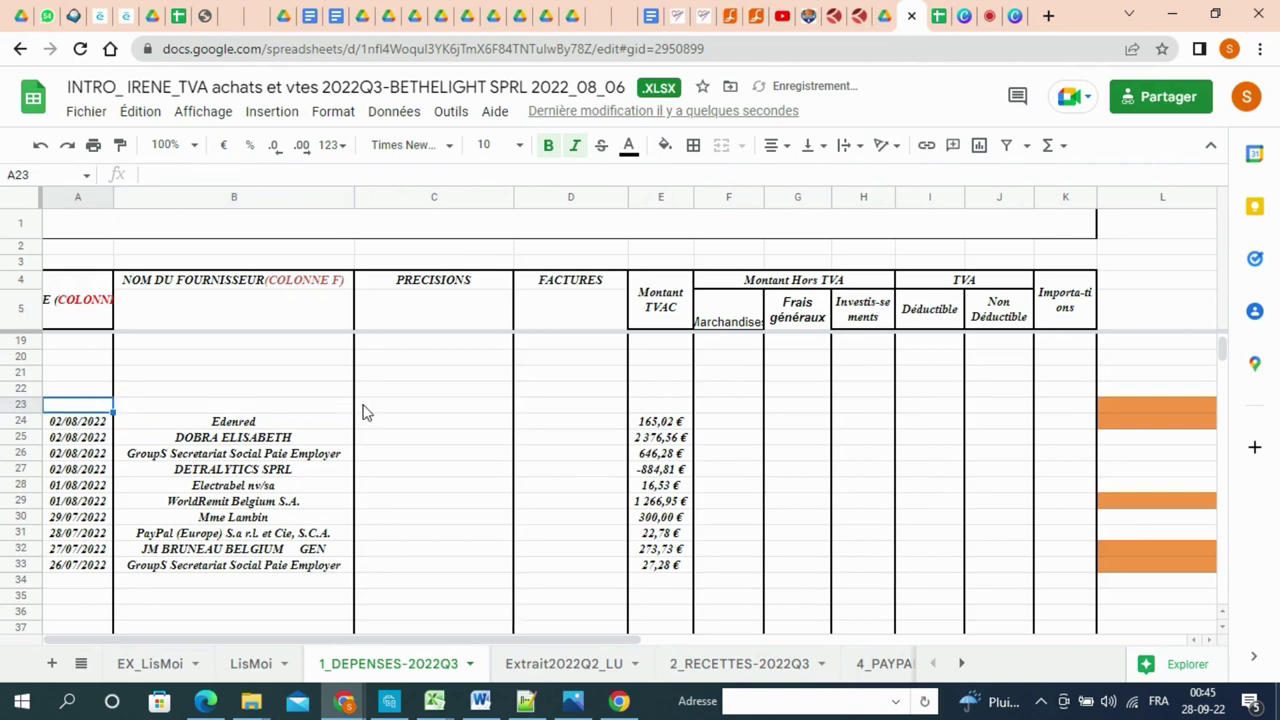
click(366, 408)
click(234, 414)
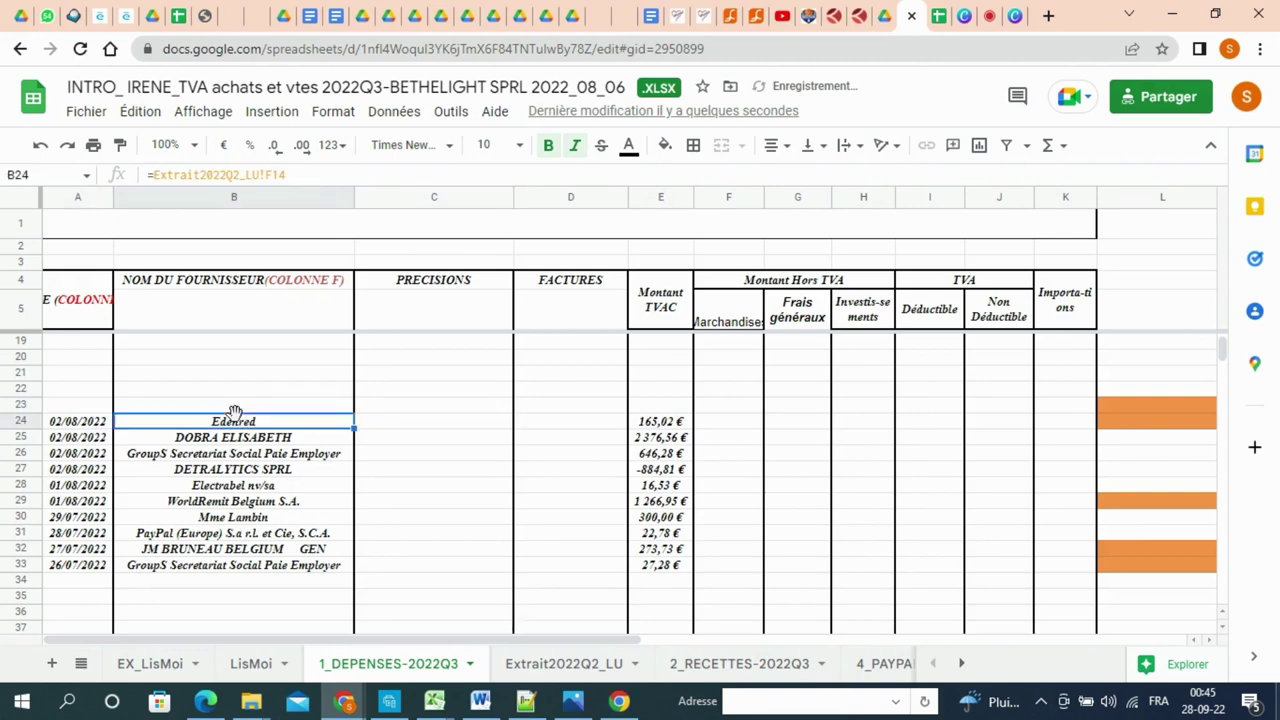
click(86, 422)
drag(78, 405, 754, 352)
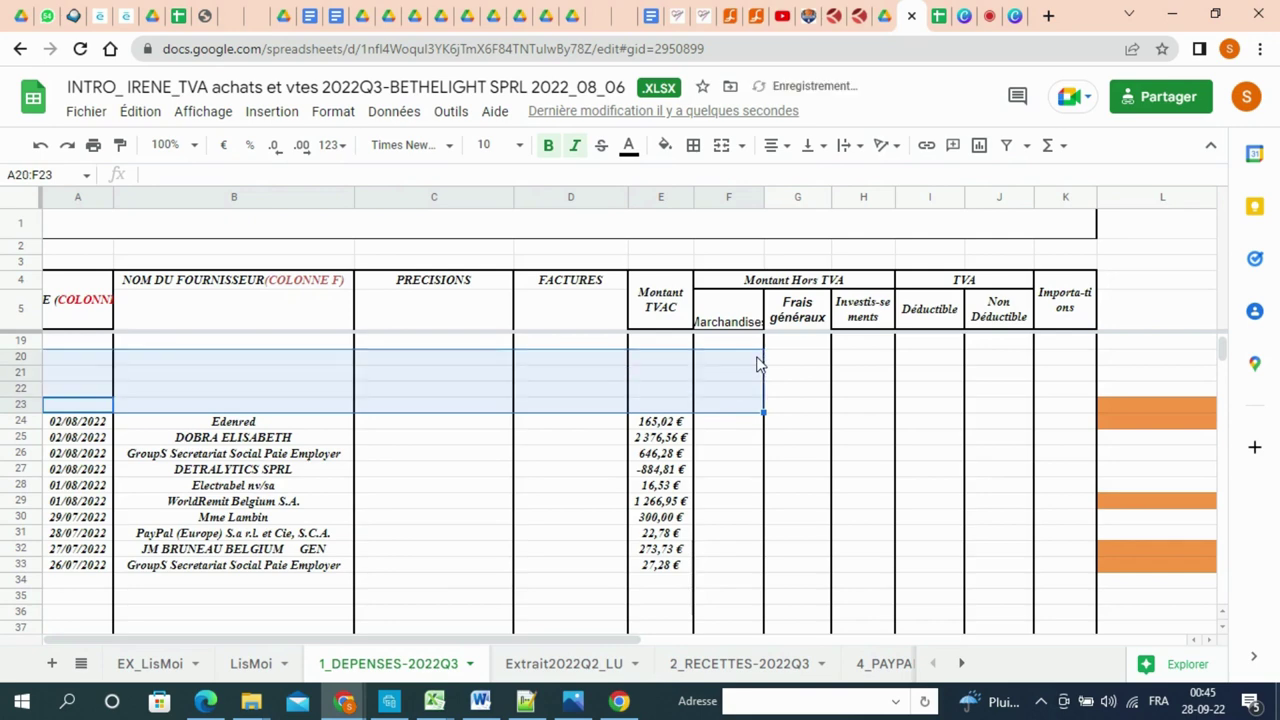
click(750, 358)
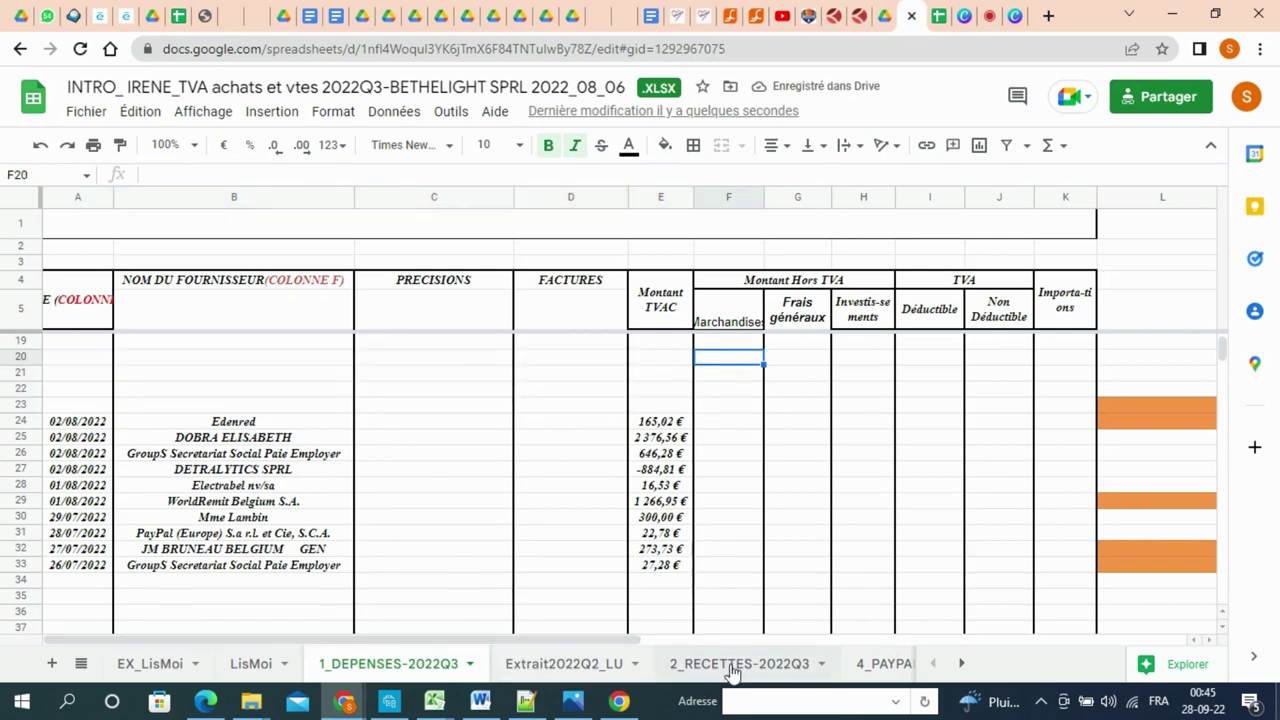
- In 2_RECETTES-2022Q3, change the date formula in A10 to =Extrait2022Q2_LU!B23 and the client formula in B10 to =Extrait2022Q2_LU!F23
click(729, 664)
click(115, 385)
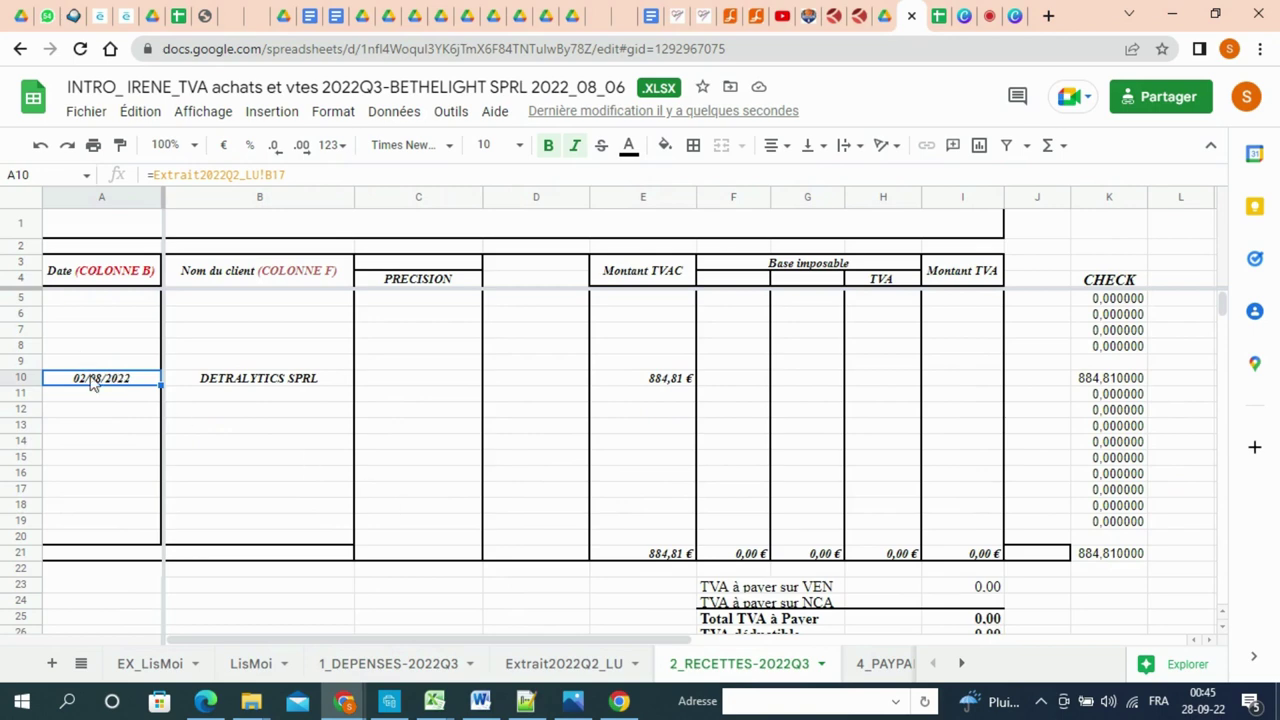
click(282, 175)
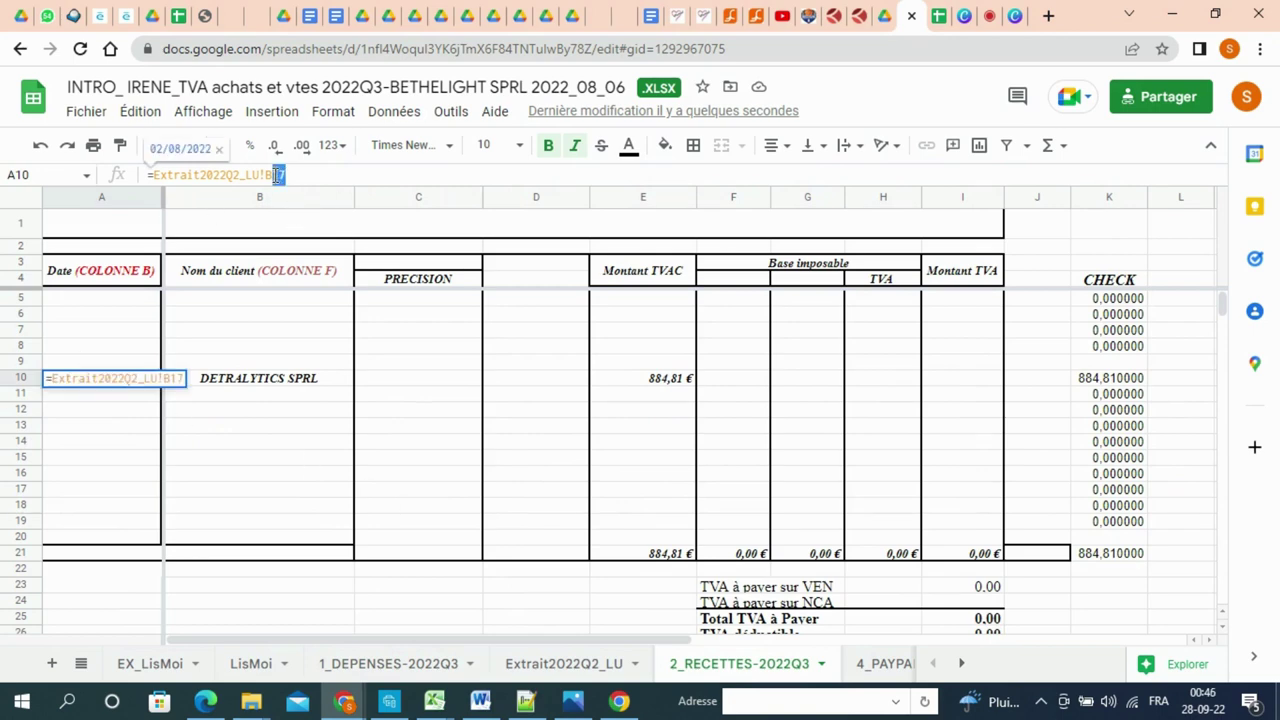
text(23)
click(253, 385)
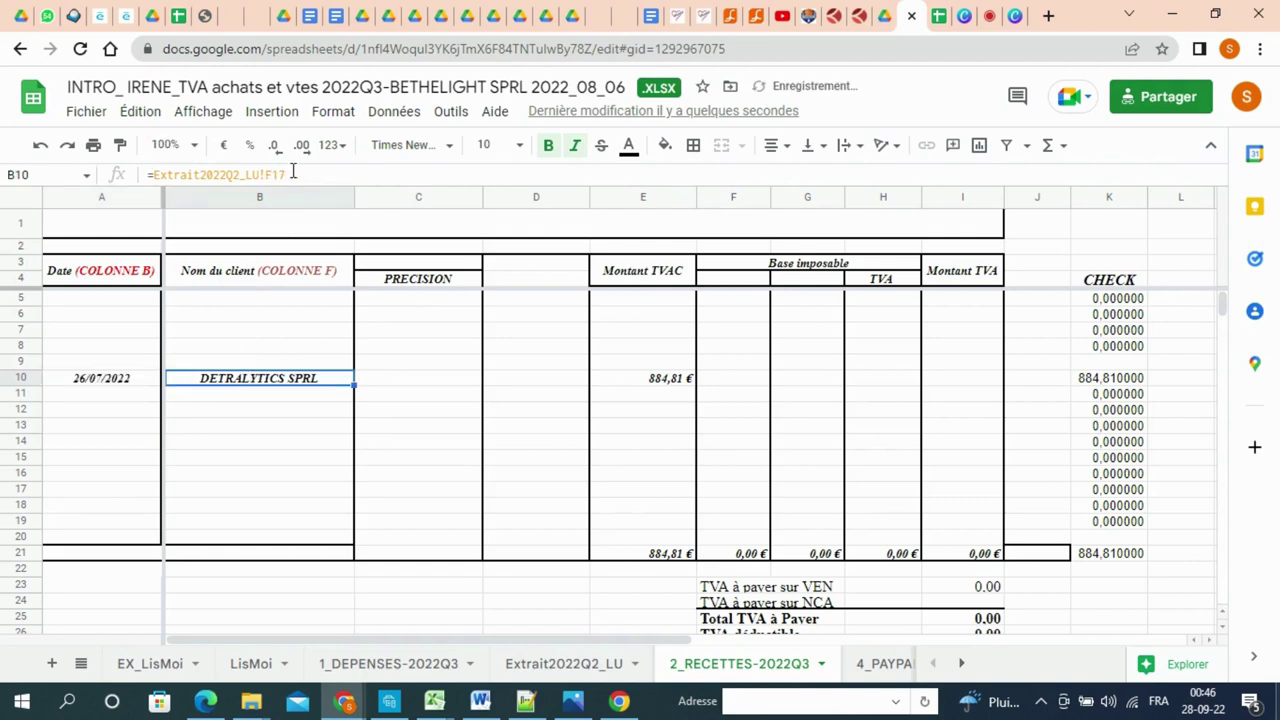
double_click(276, 175)
text(23)
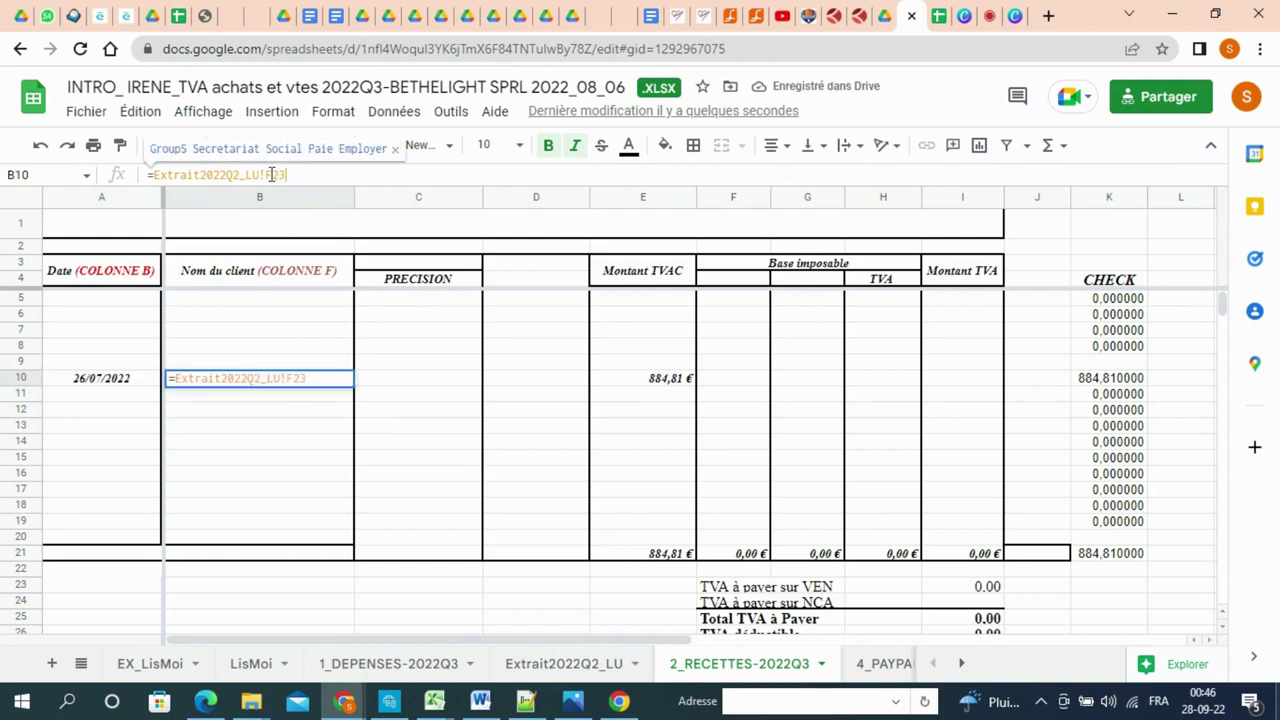
- Change the Montant TVAC formula in E10 to =Extrait2022Q2_LU!K23
click(643, 384)
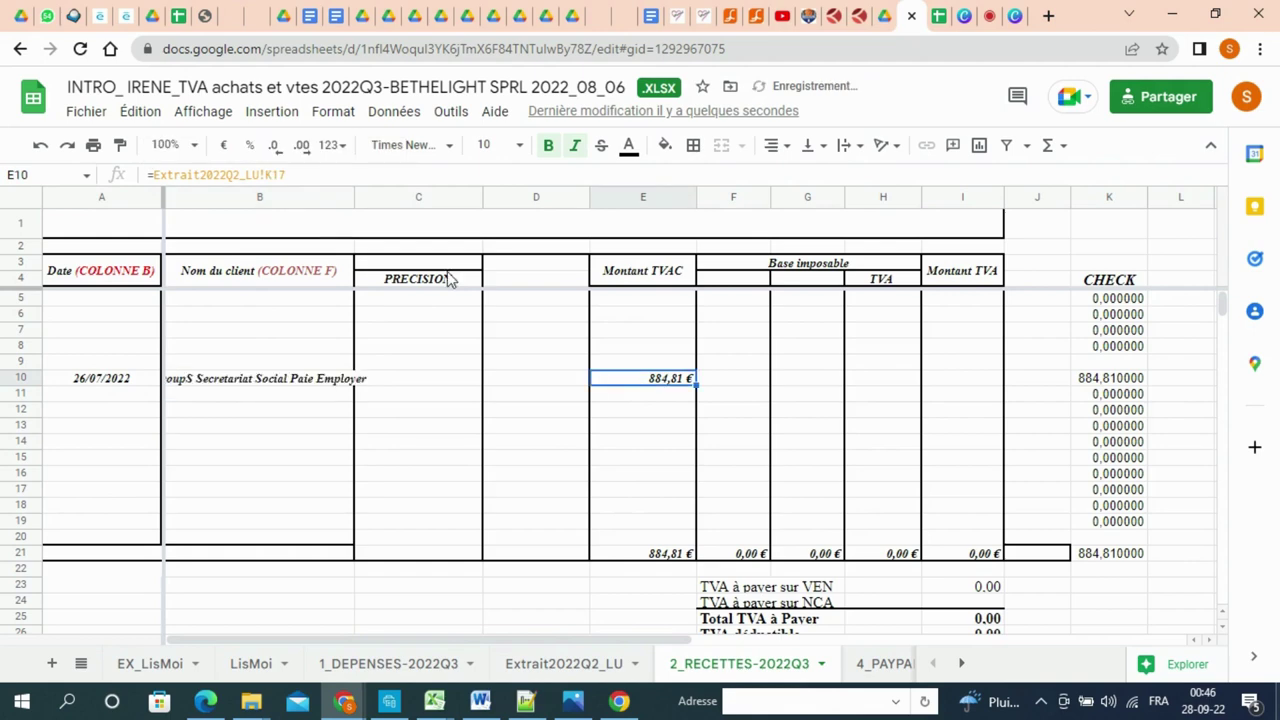
double_click(281, 175)
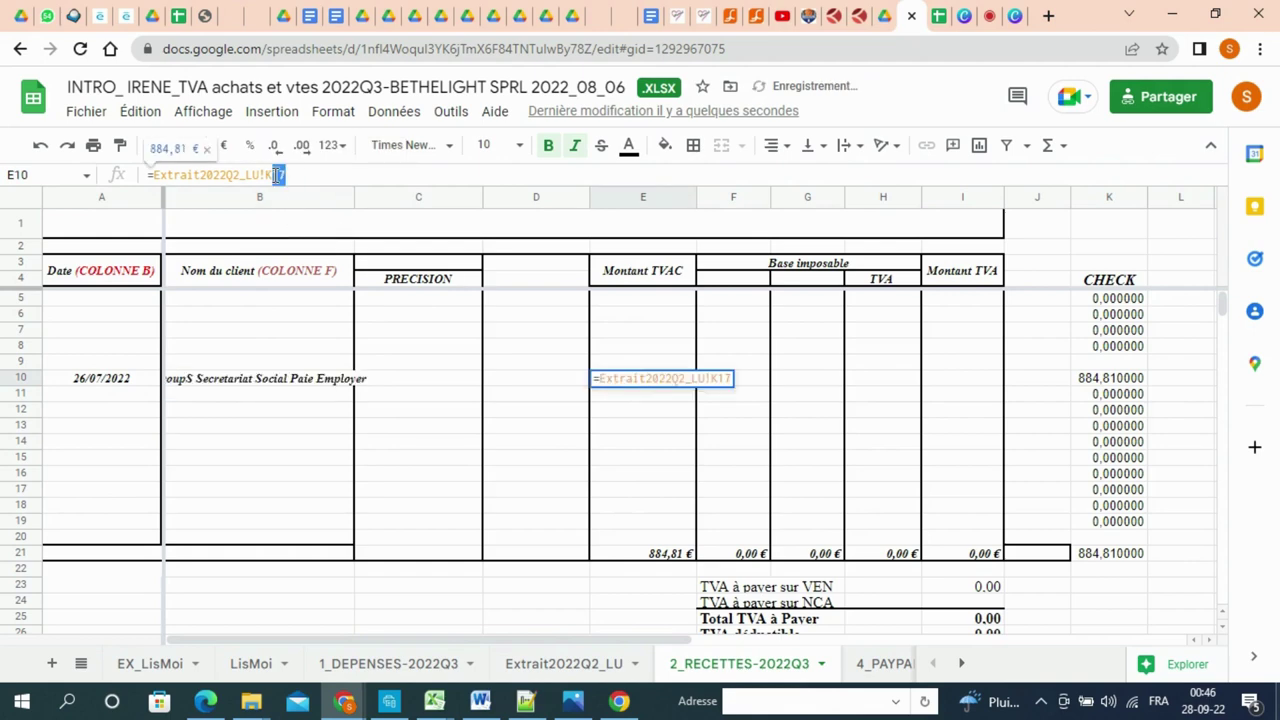
text(23)
key(Return)
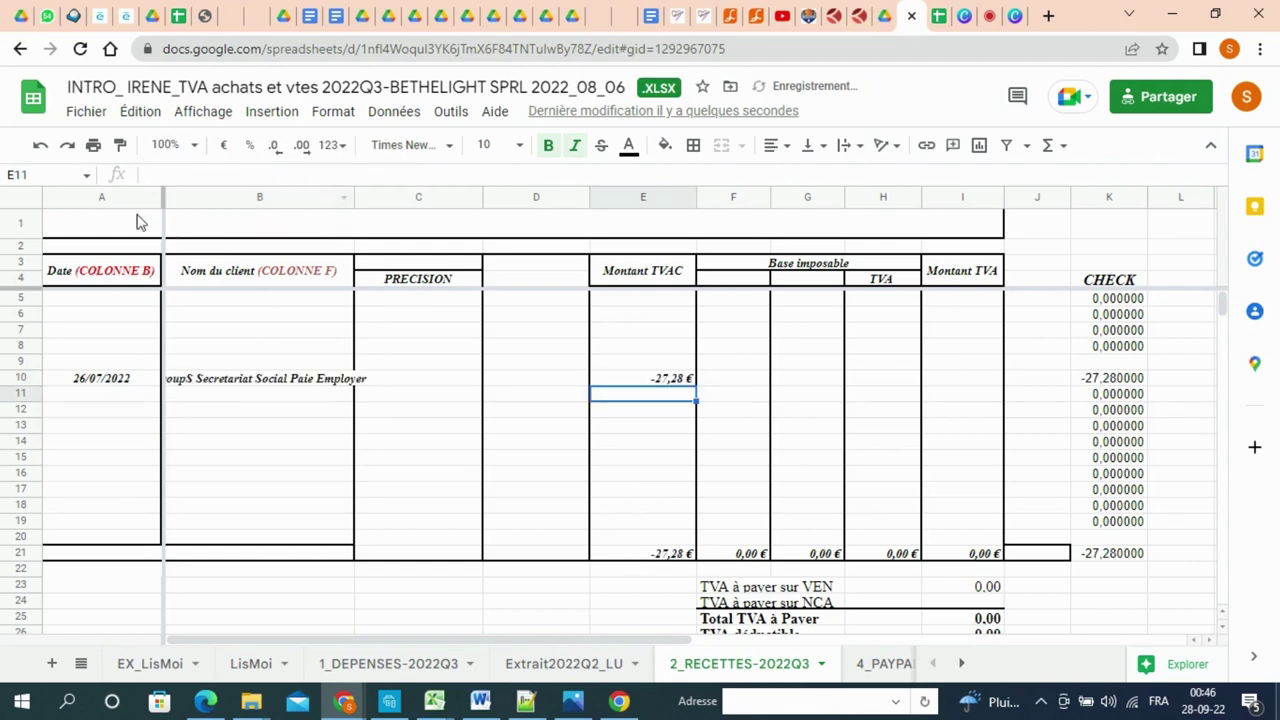
- Fill the A10:E10 revenue formulas upward to row 6
click(96, 384)
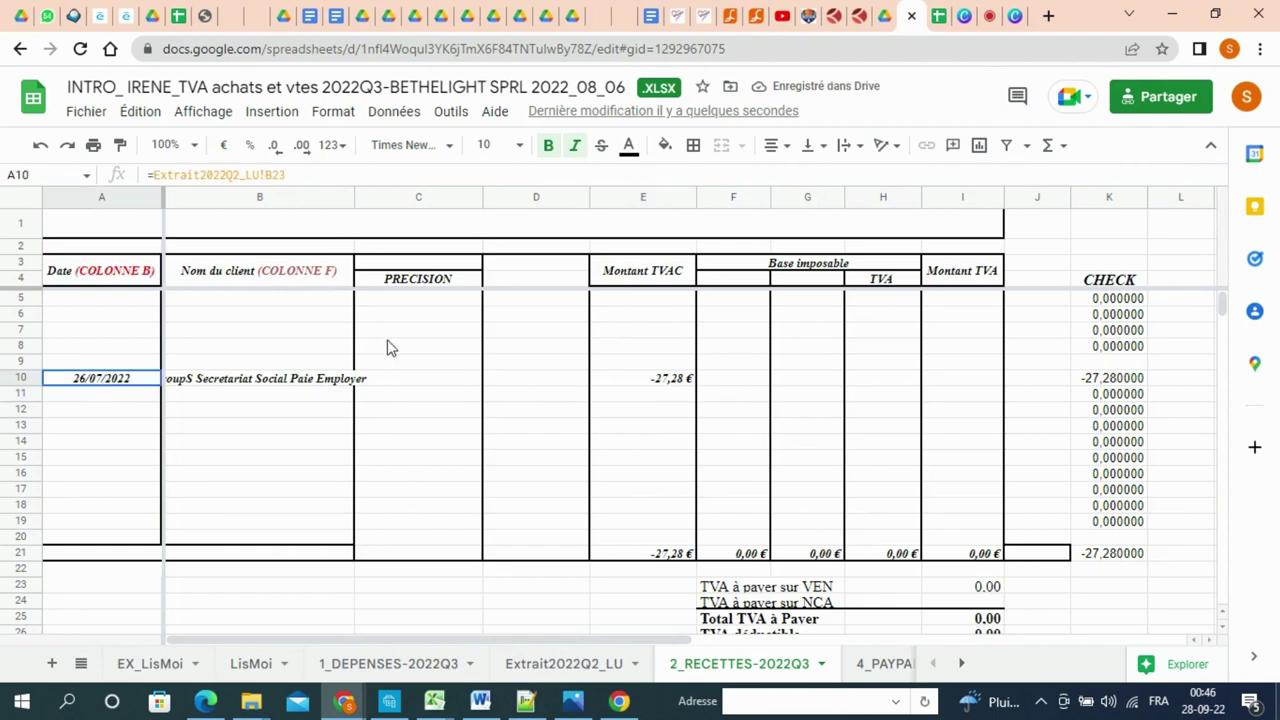
shift+click(655, 380)
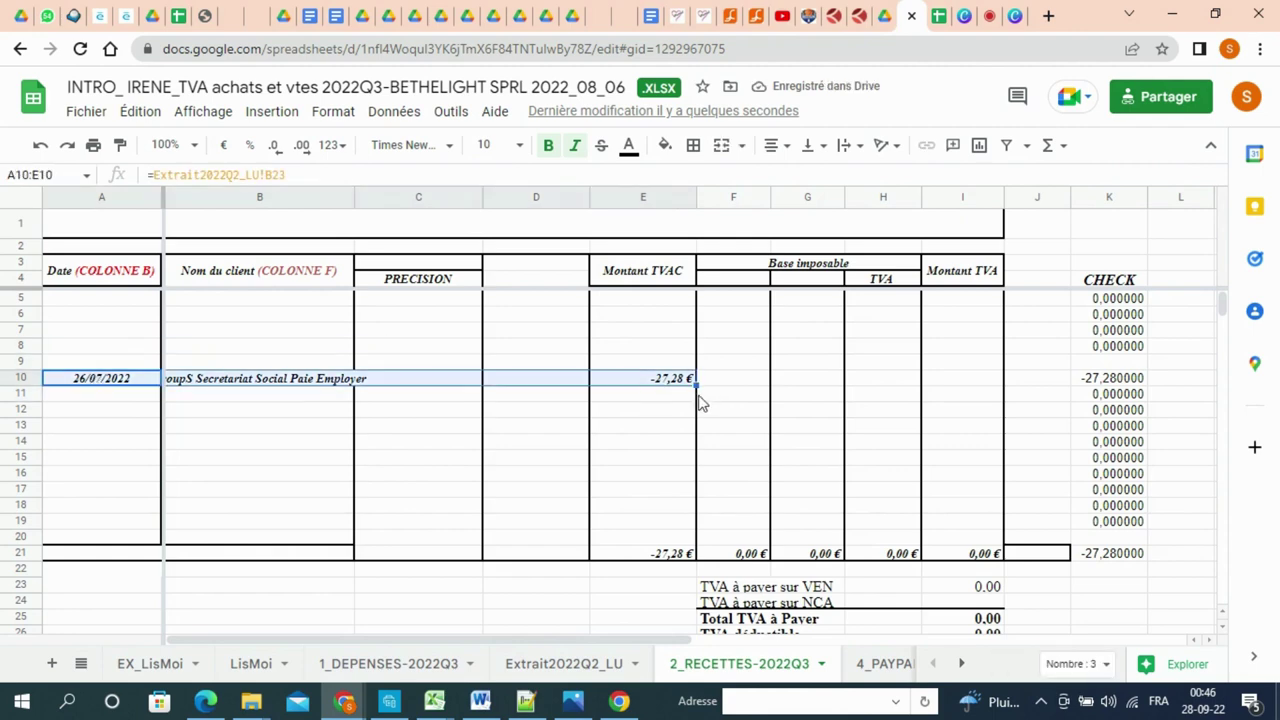
drag(695, 385, 686, 316)
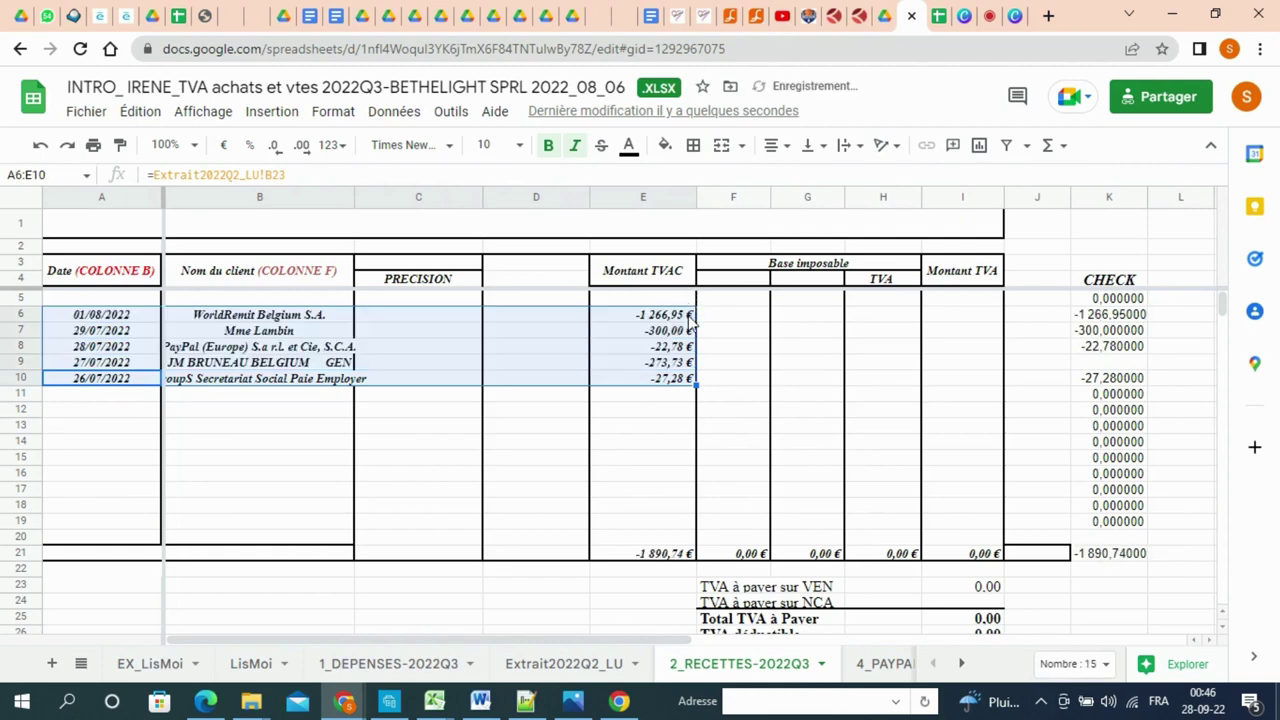
click(259, 318)
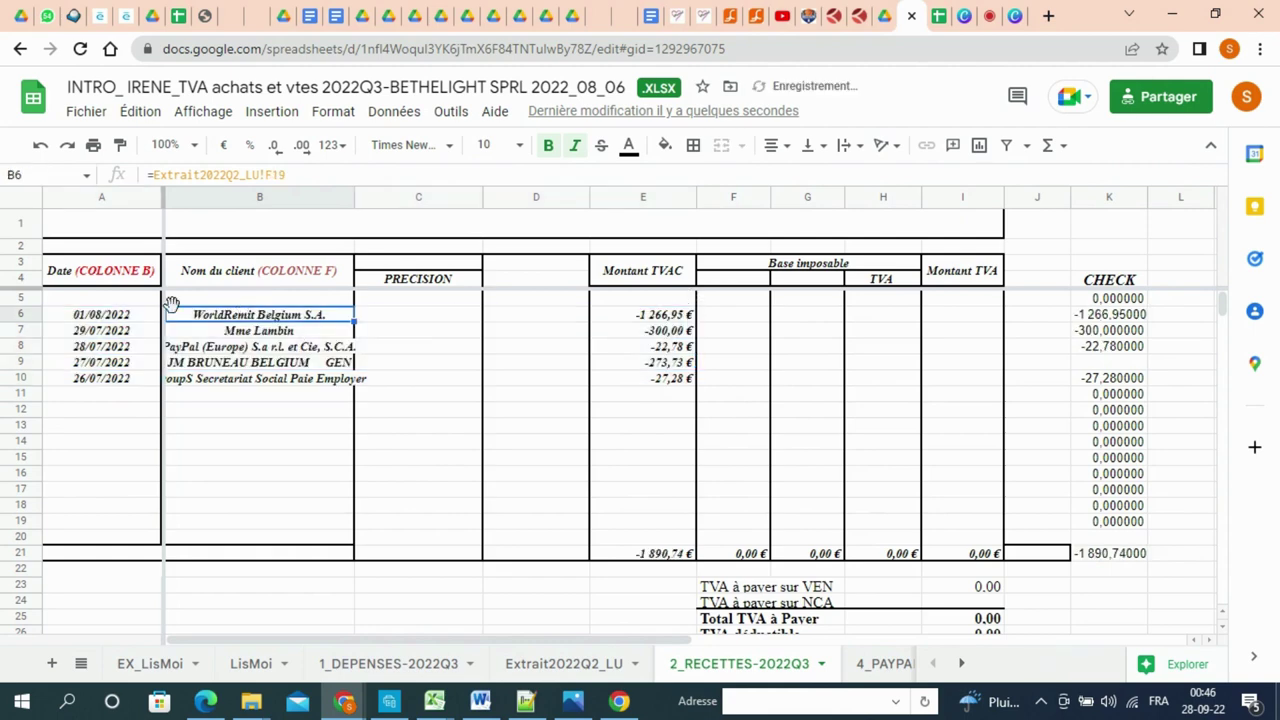
click(118, 318)
- Insert three rows above row 5 in the revenue sheet
drag(22, 298, 24, 330)
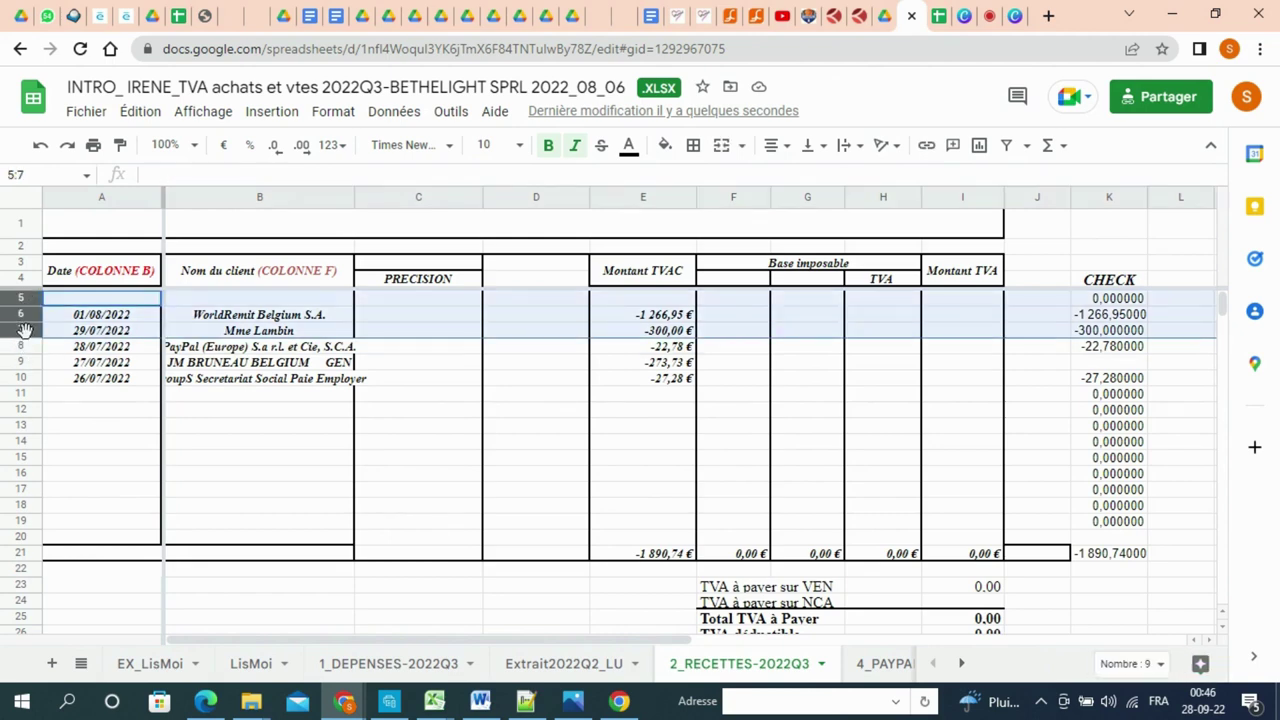
right_click(26, 298)
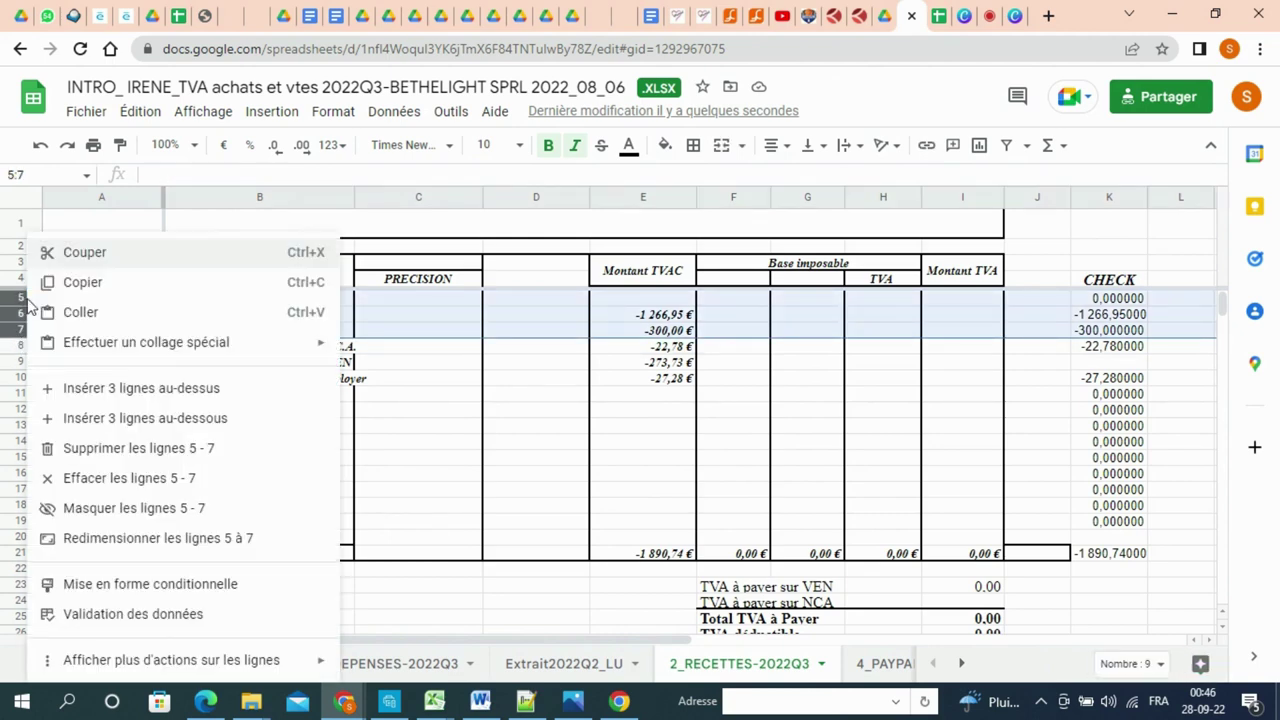
click(143, 390)
- Fill the formulas of the WorldRemit row, A9:E9, upward to row 6
click(85, 347)
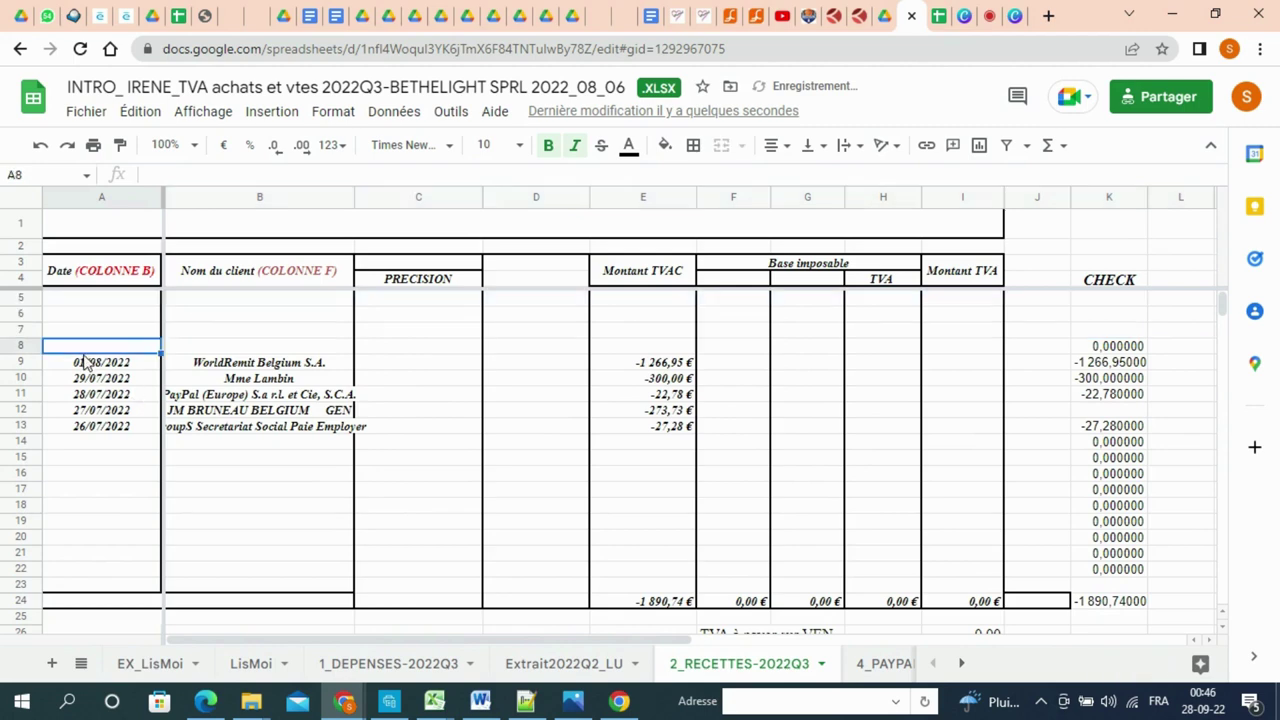
drag(88, 366, 694, 318)
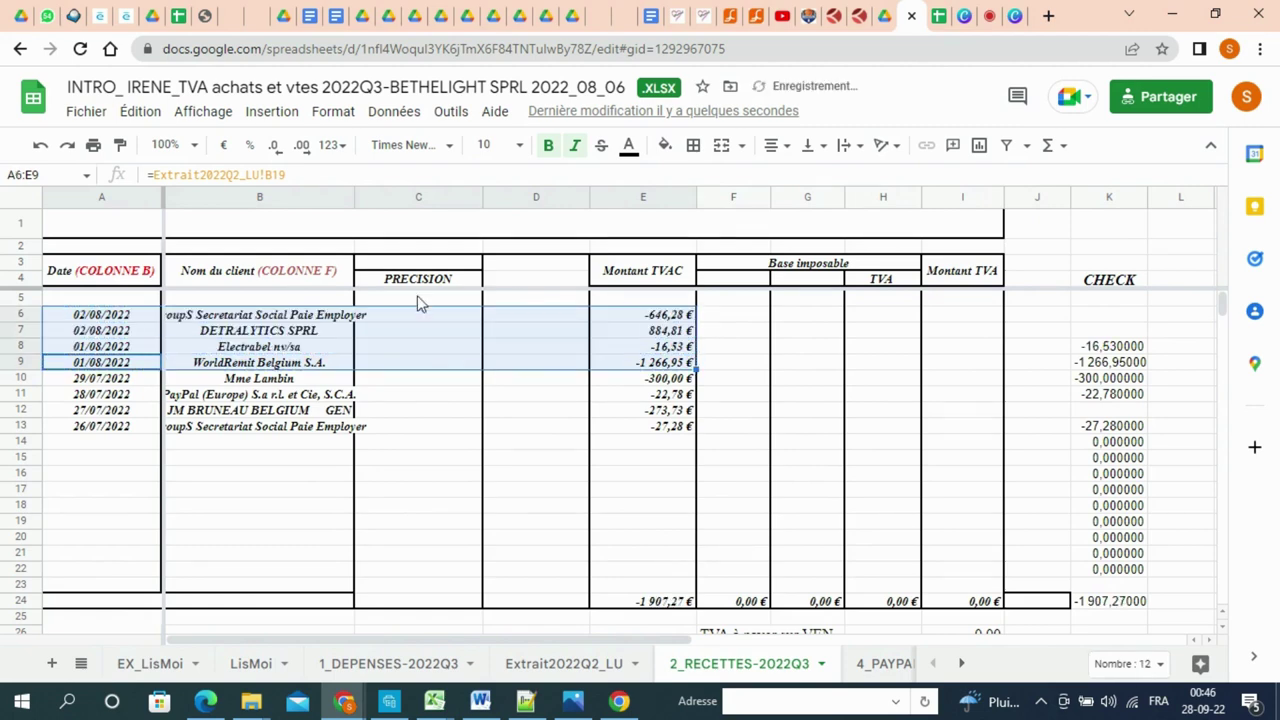
click(311, 319)
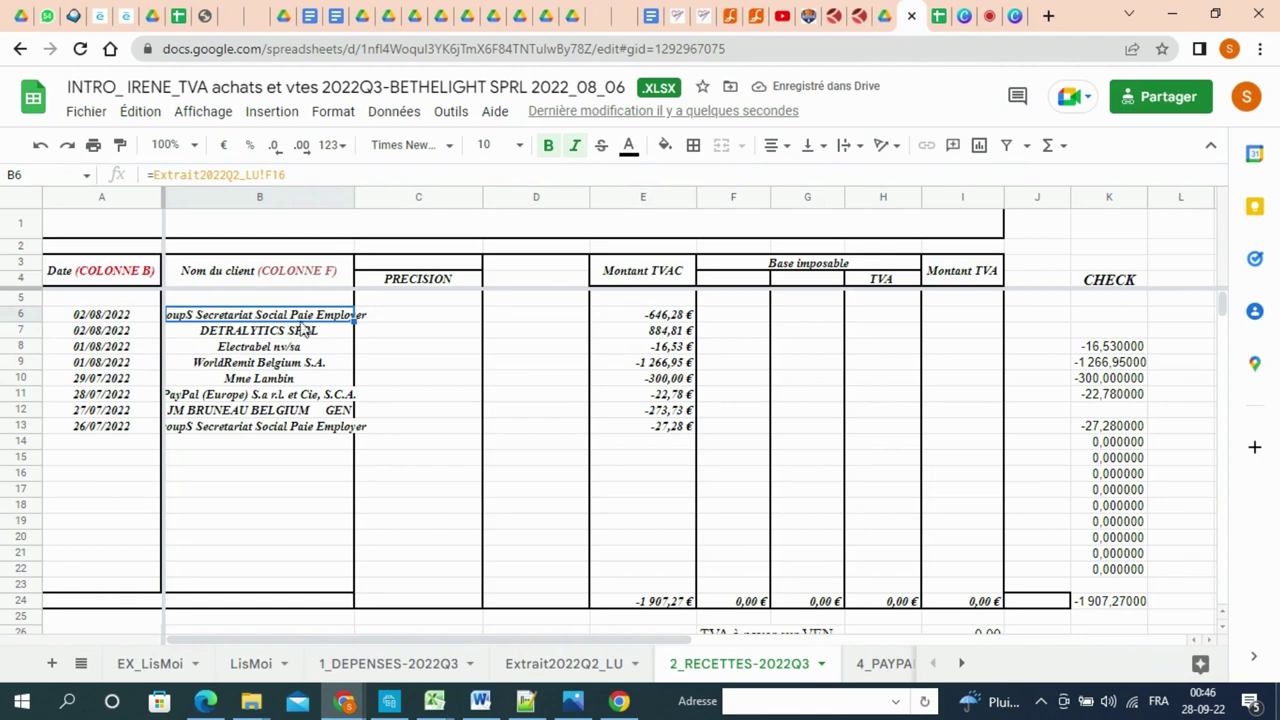
- Insert two rows above row 5 in the revenue sheet
drag(22, 297, 22, 313)
right_click(22, 313)
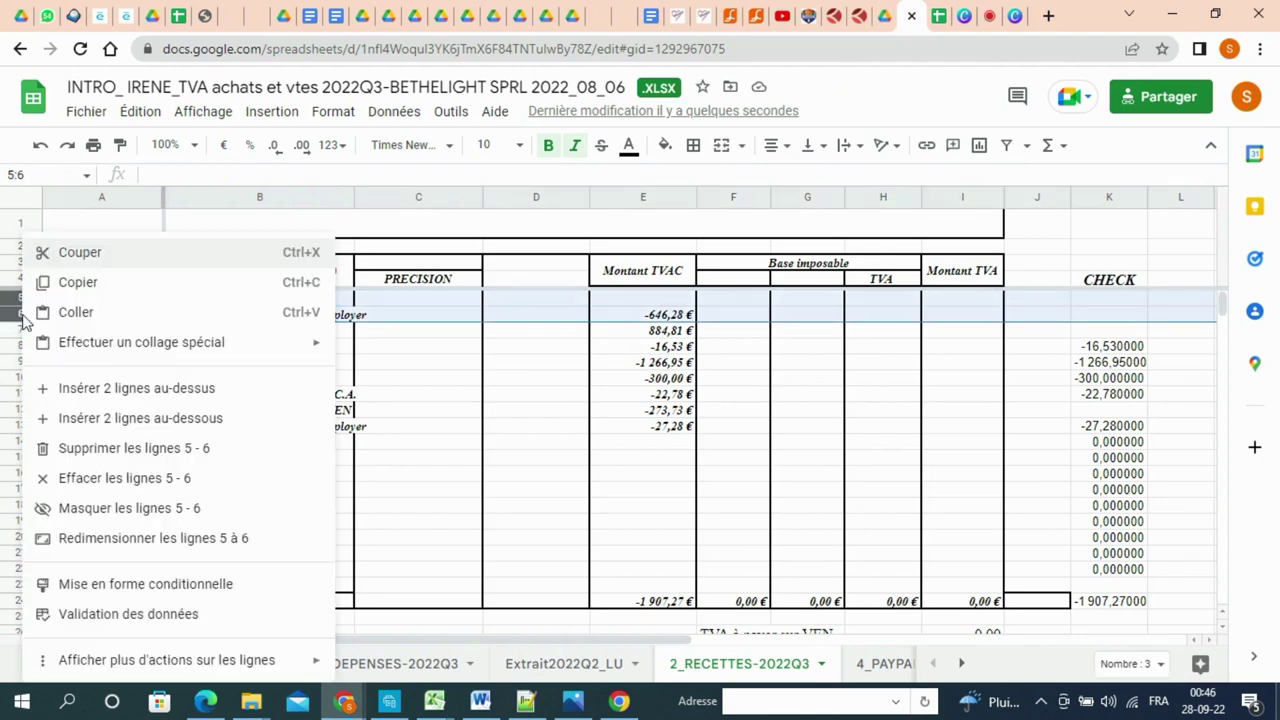
click(157, 389)
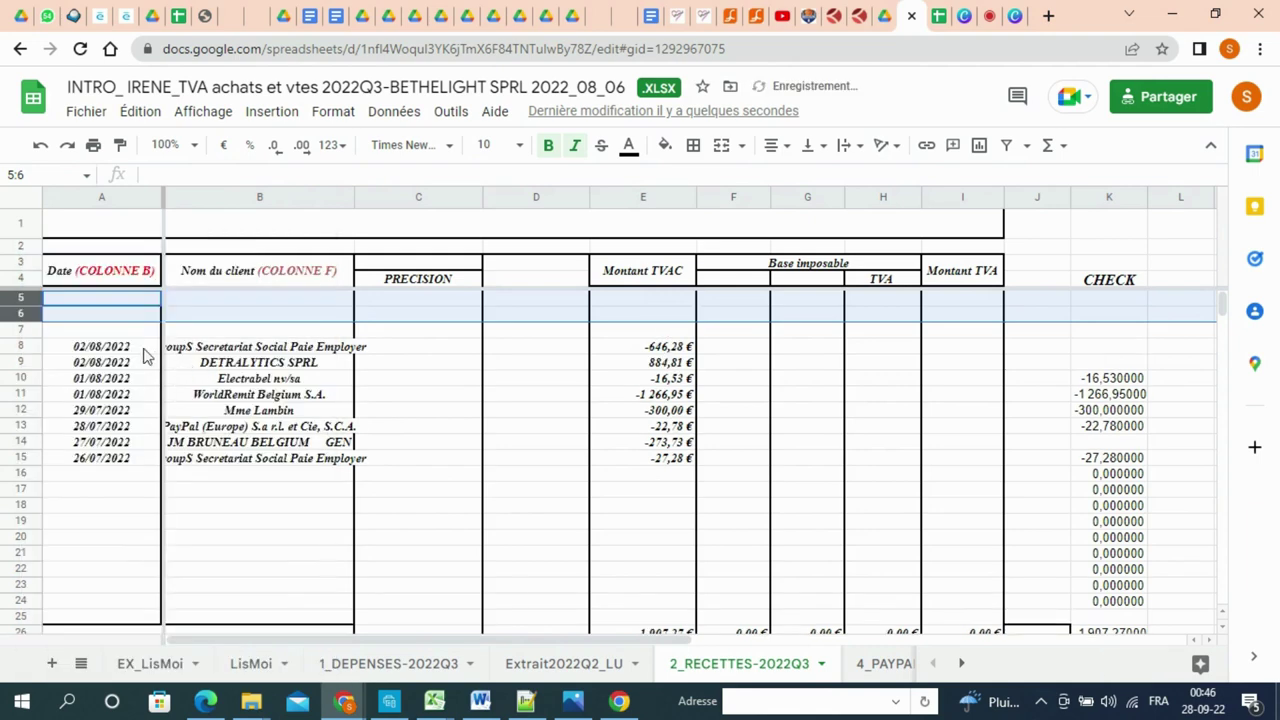
- Fill the revenue formulas in A8:E8 upward to row 6 and check the Montant TVAC amounts
drag(112, 346, 697, 312)
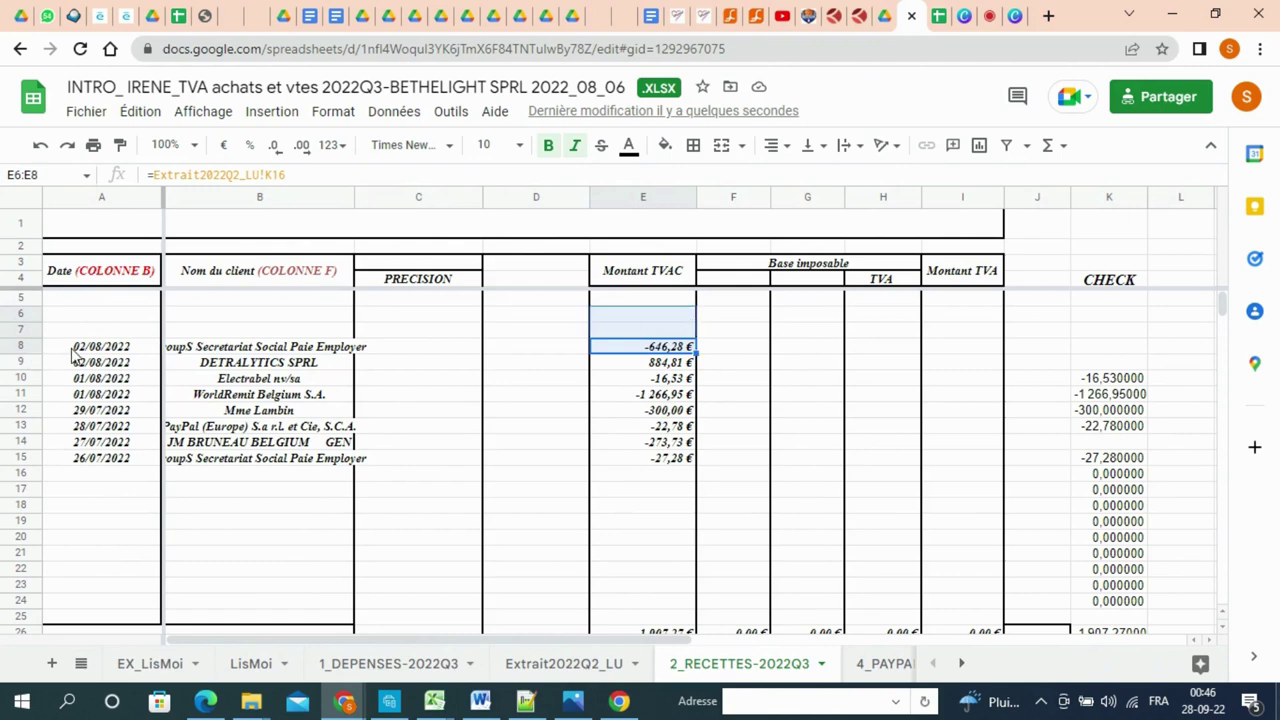
drag(60, 350, 694, 316)
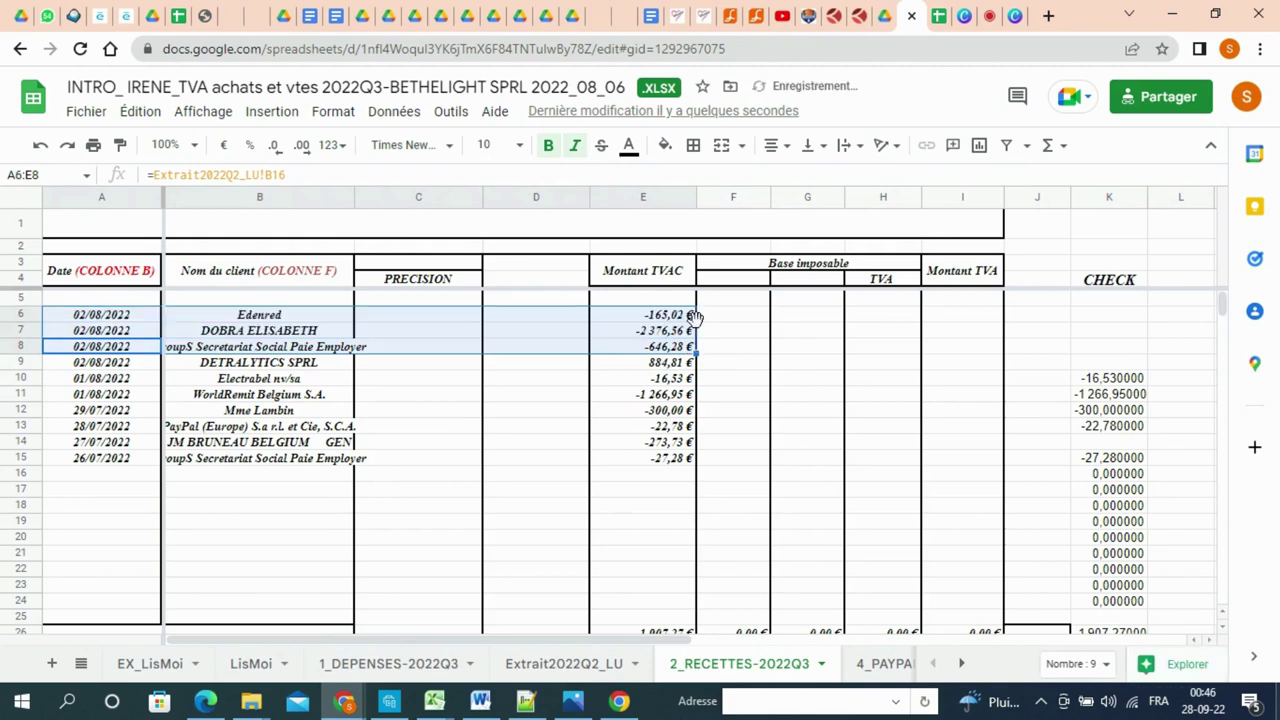
click(668, 321)
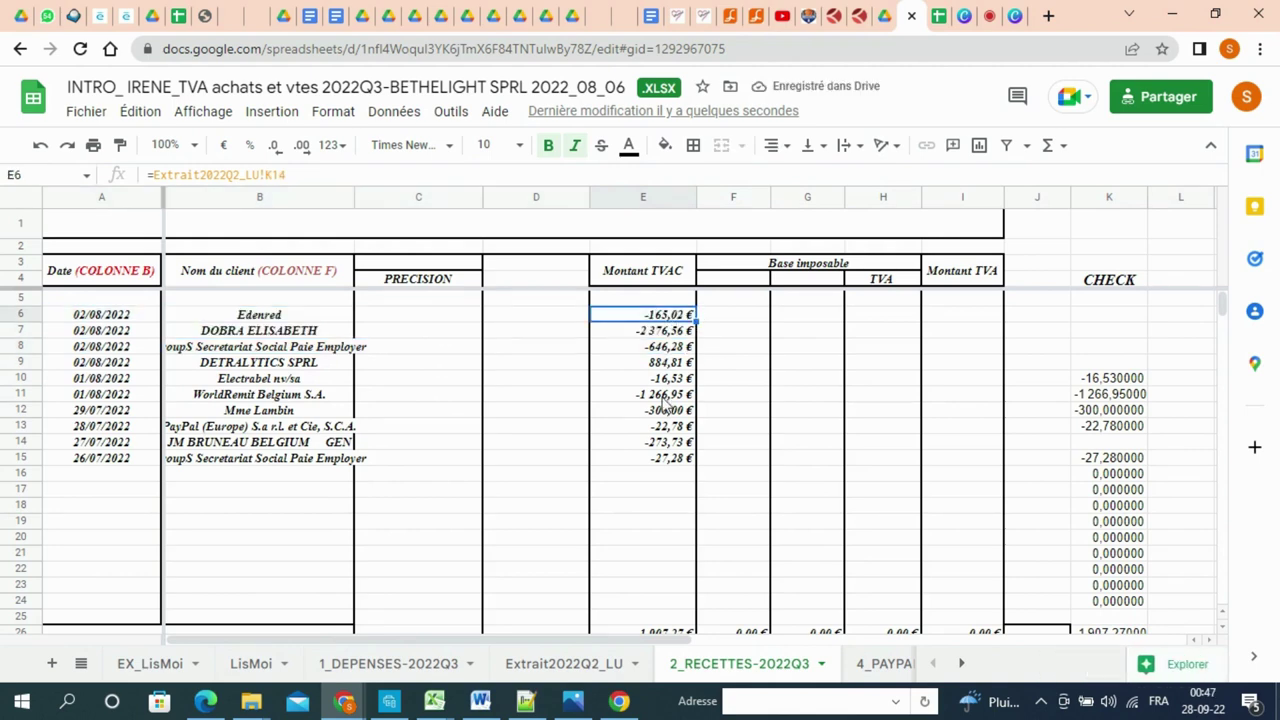
click(664, 473)
click(660, 316)
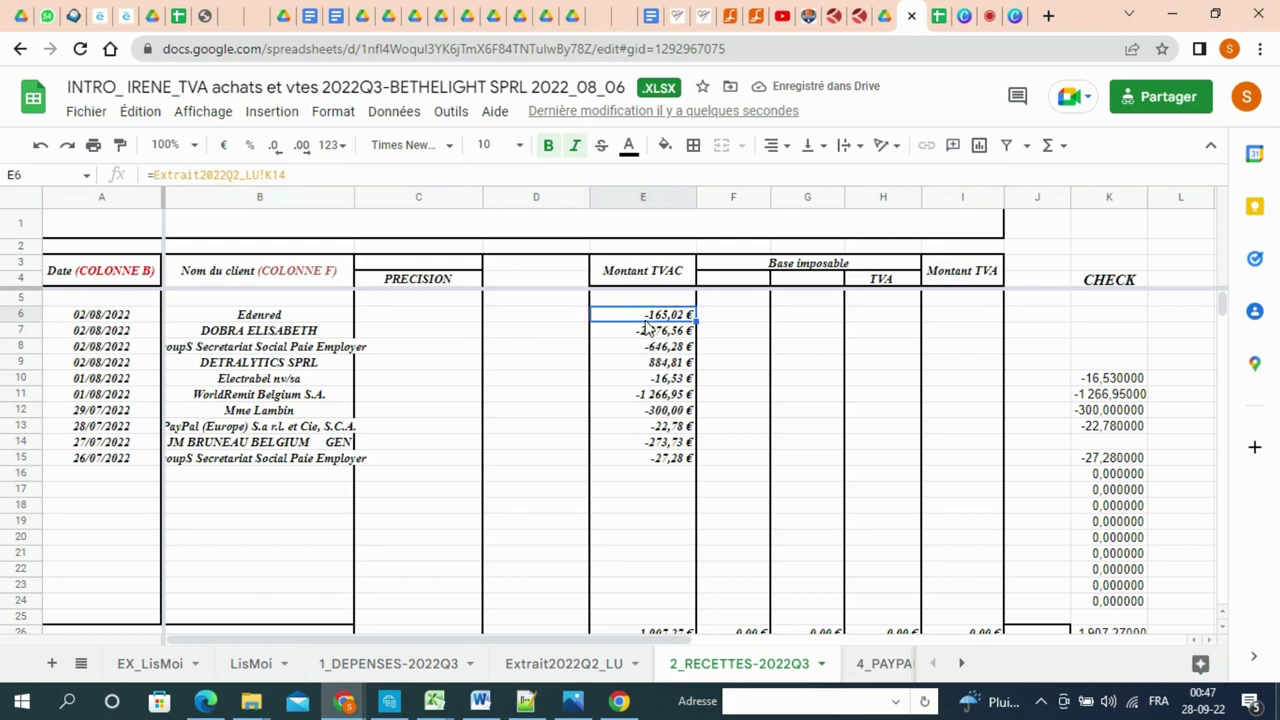
- Compare the expense and revenue sheets with the highlighted transactions in rows 14 to 23 of Extrait2022Q2_LU
click(365, 664)
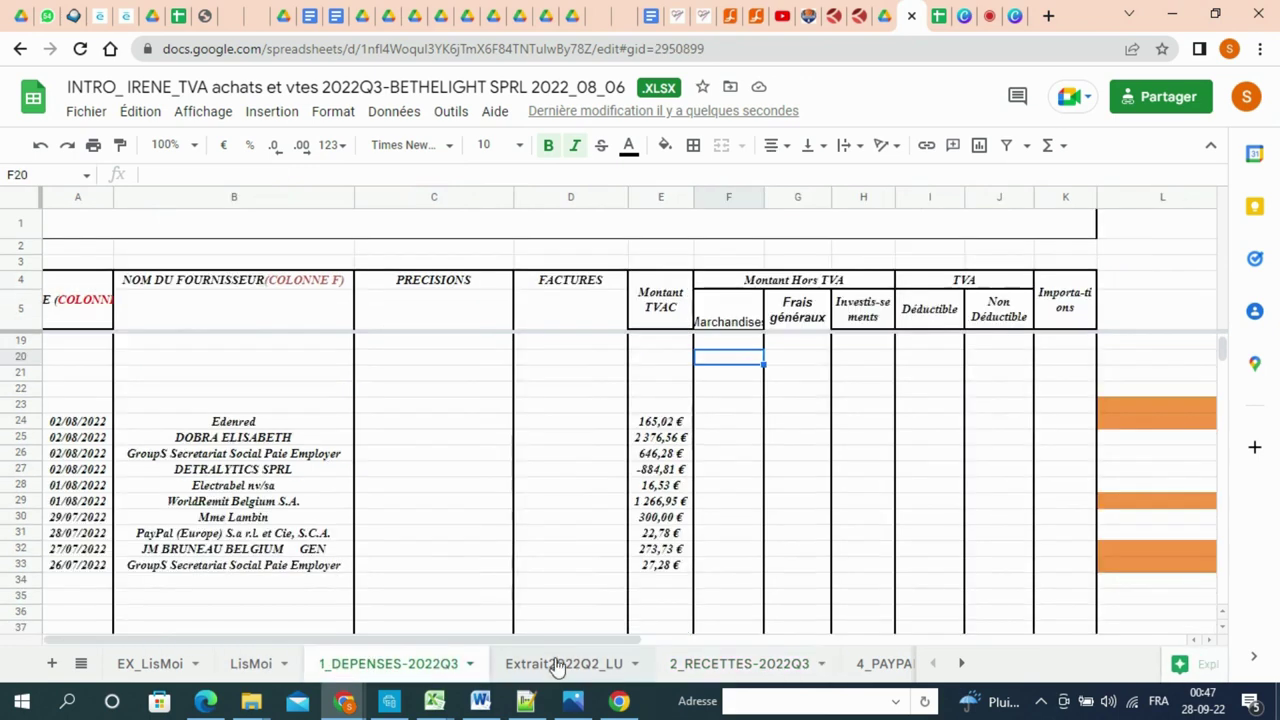
click(705, 664)
click(566, 666)
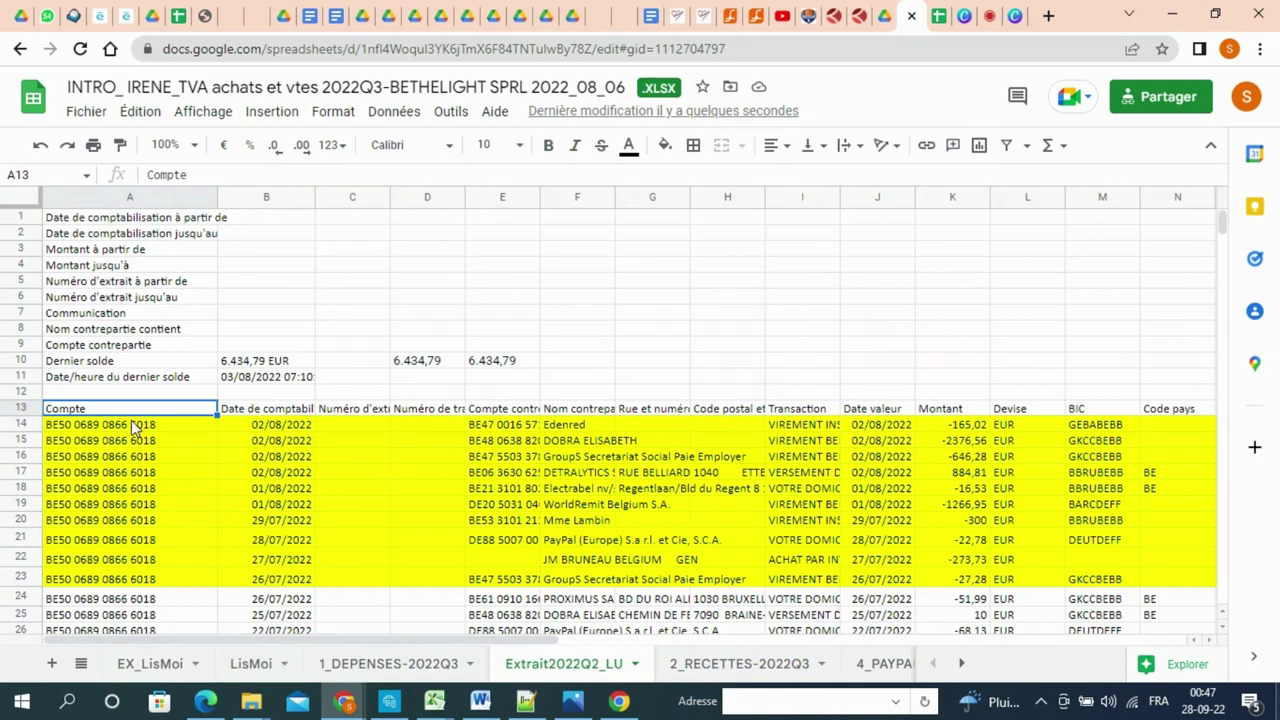
drag(135, 425, 138, 580)
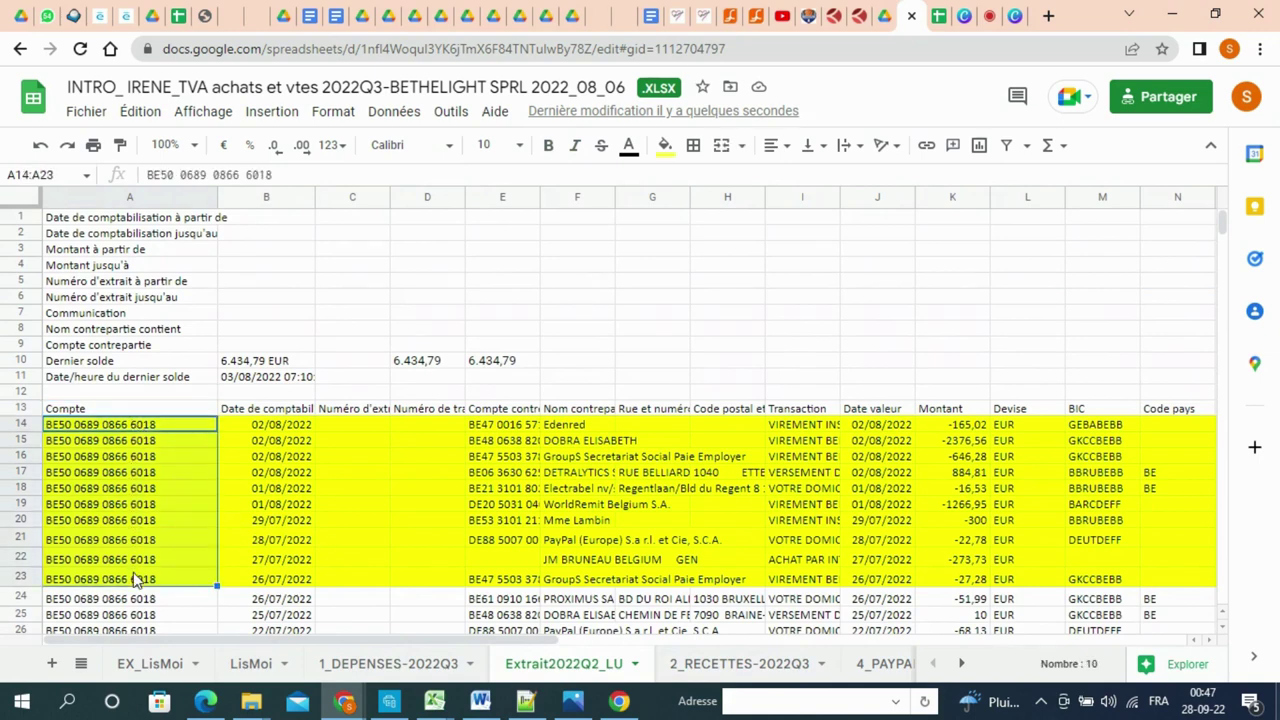
- Delete the DETRALYTICS SPRL row, row 27, from the 1_DEPENSES-2022Q3 sheet
click(367, 669)
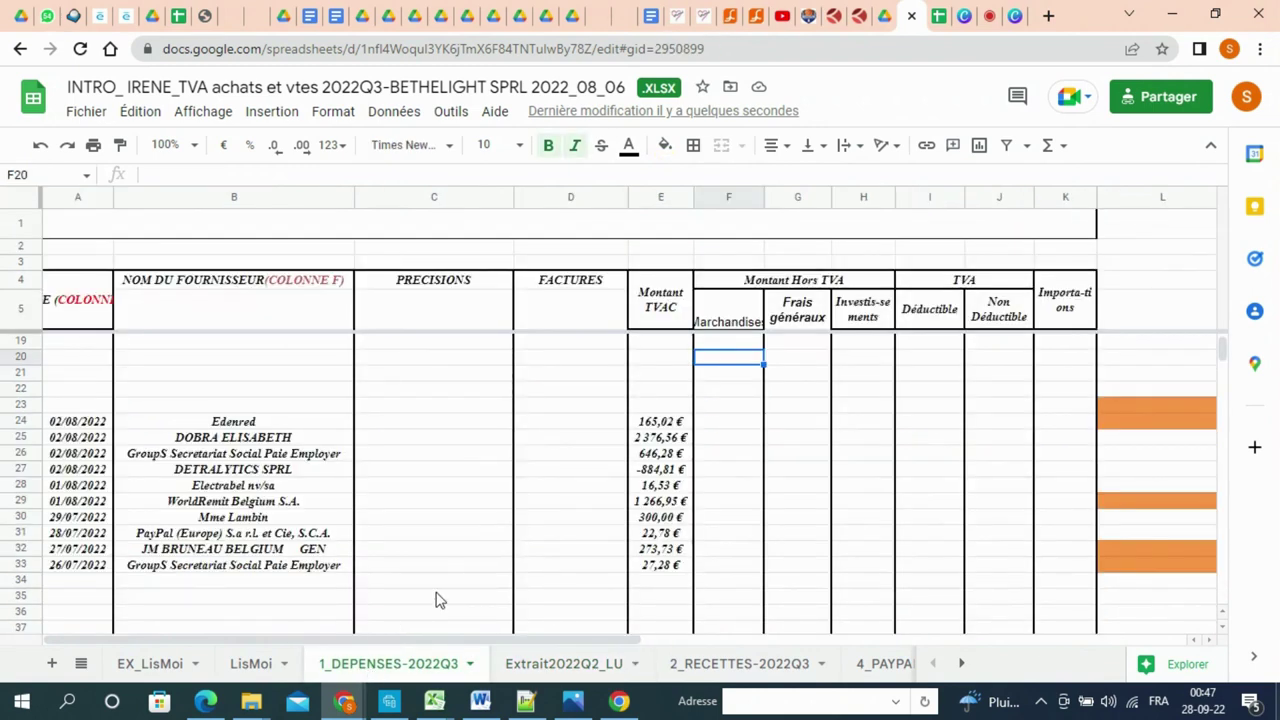
click(21, 420)
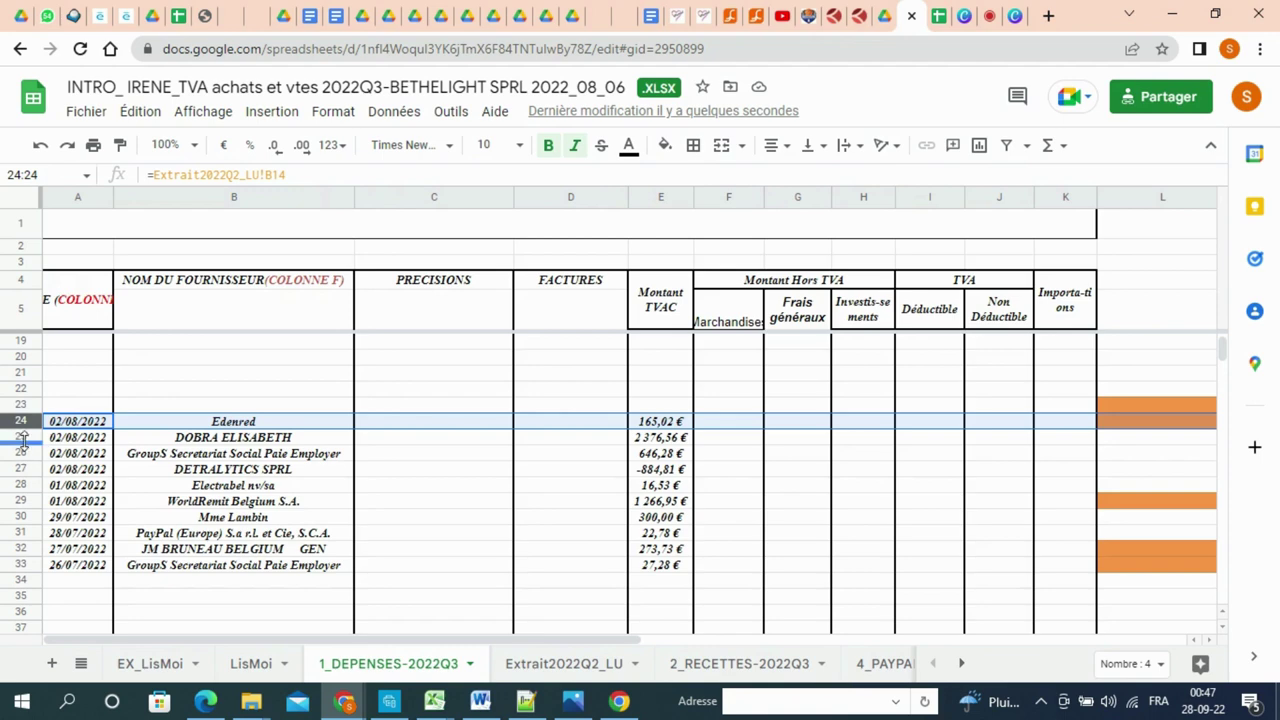
click(18, 469)
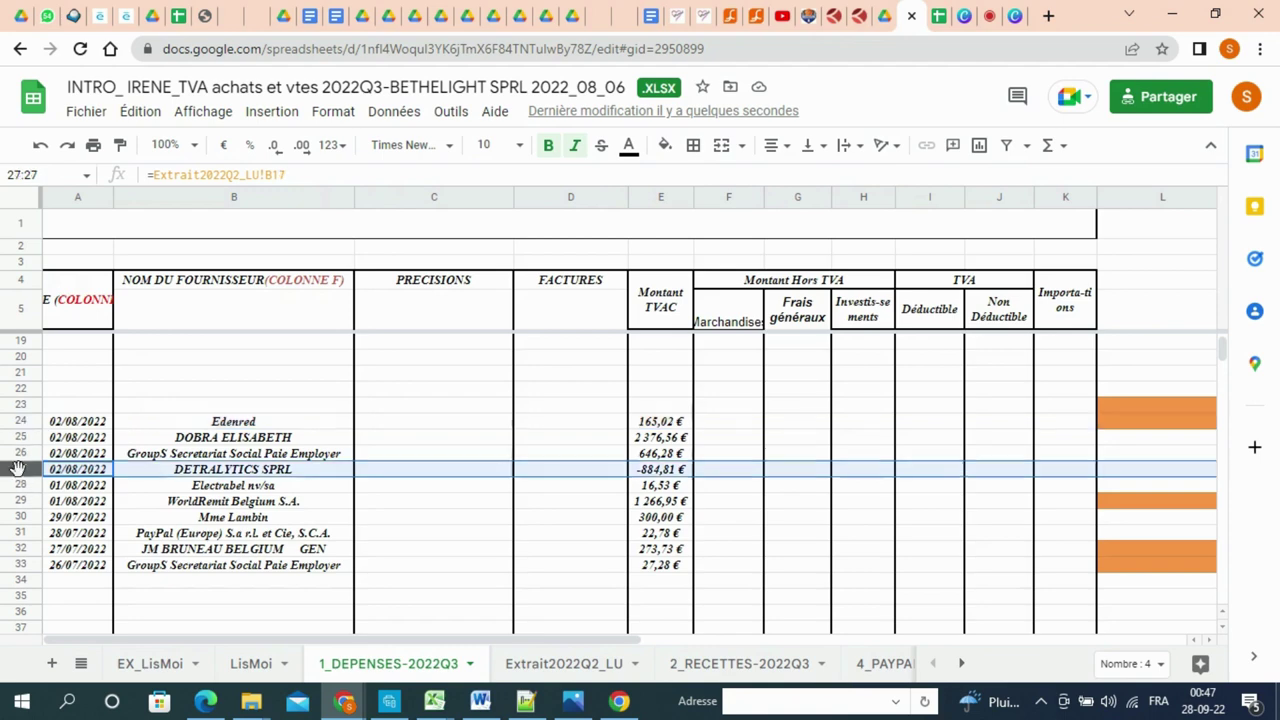
right_click(18, 469)
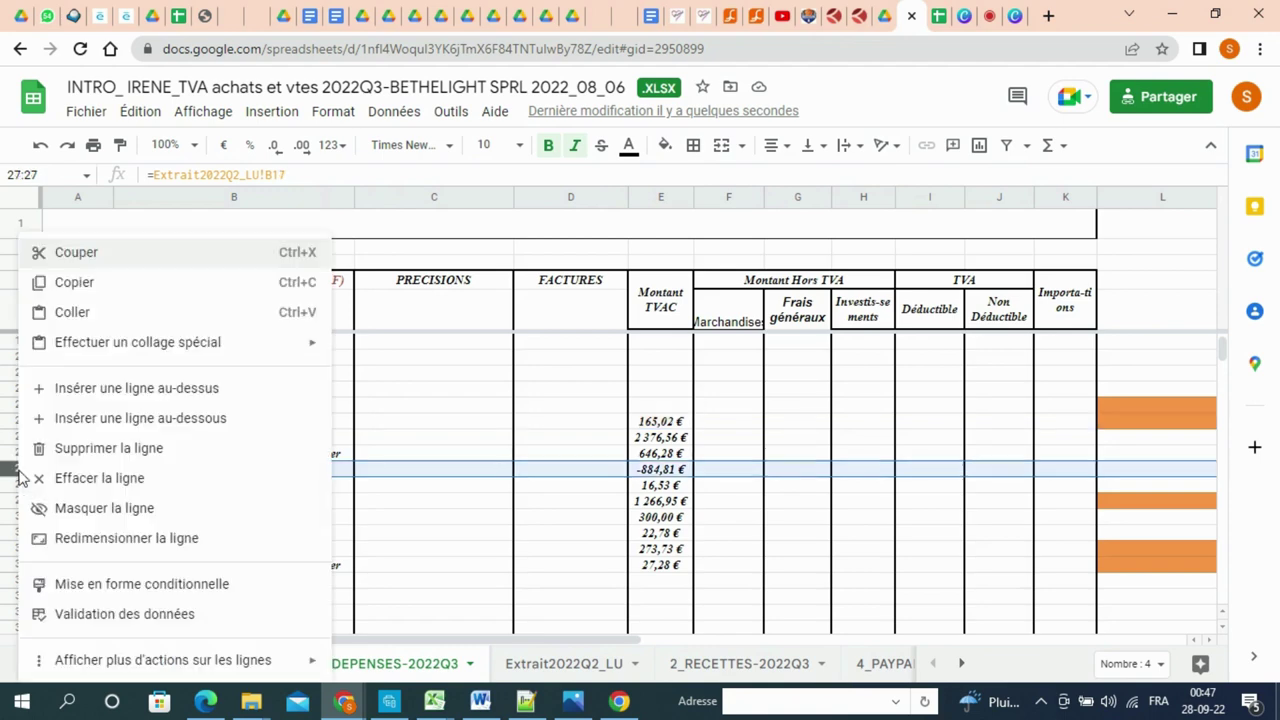
click(104, 450)
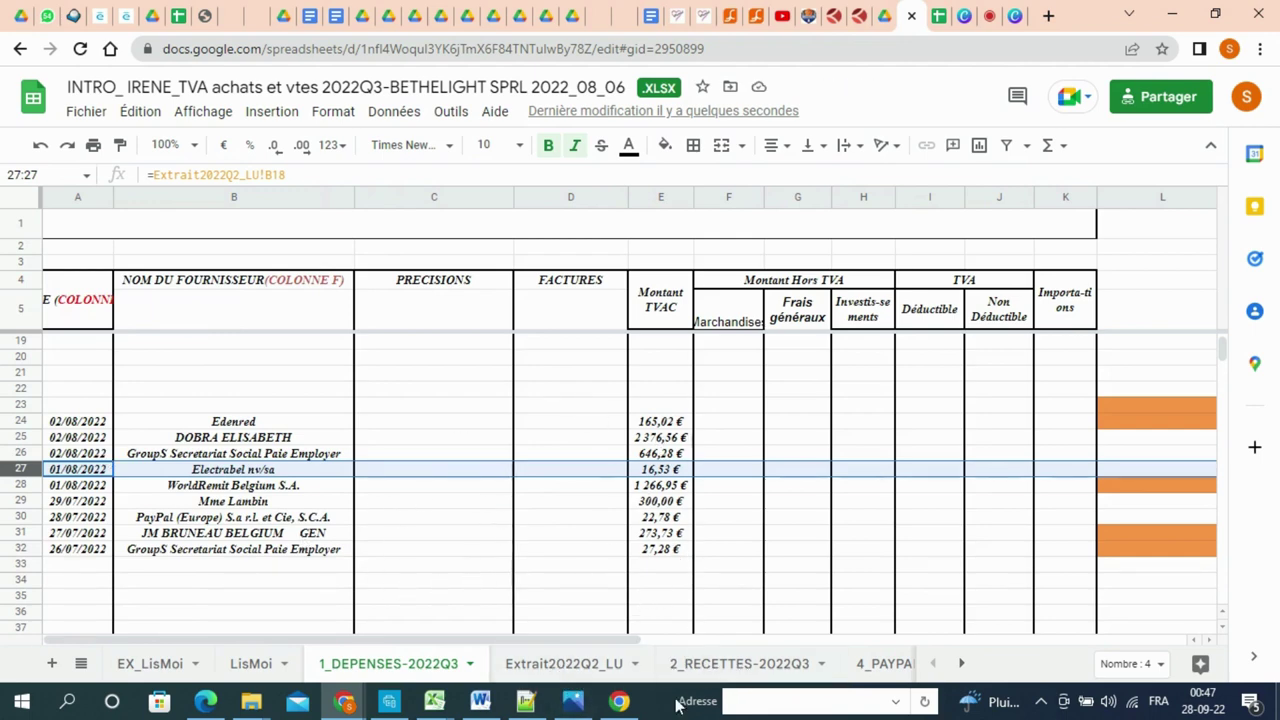
- Delete the three negative-amount rows above DETRALYTICS SPRL, rows 6 to 8, from the 2_RECETTES-2022Q3 sheet
click(714, 664)
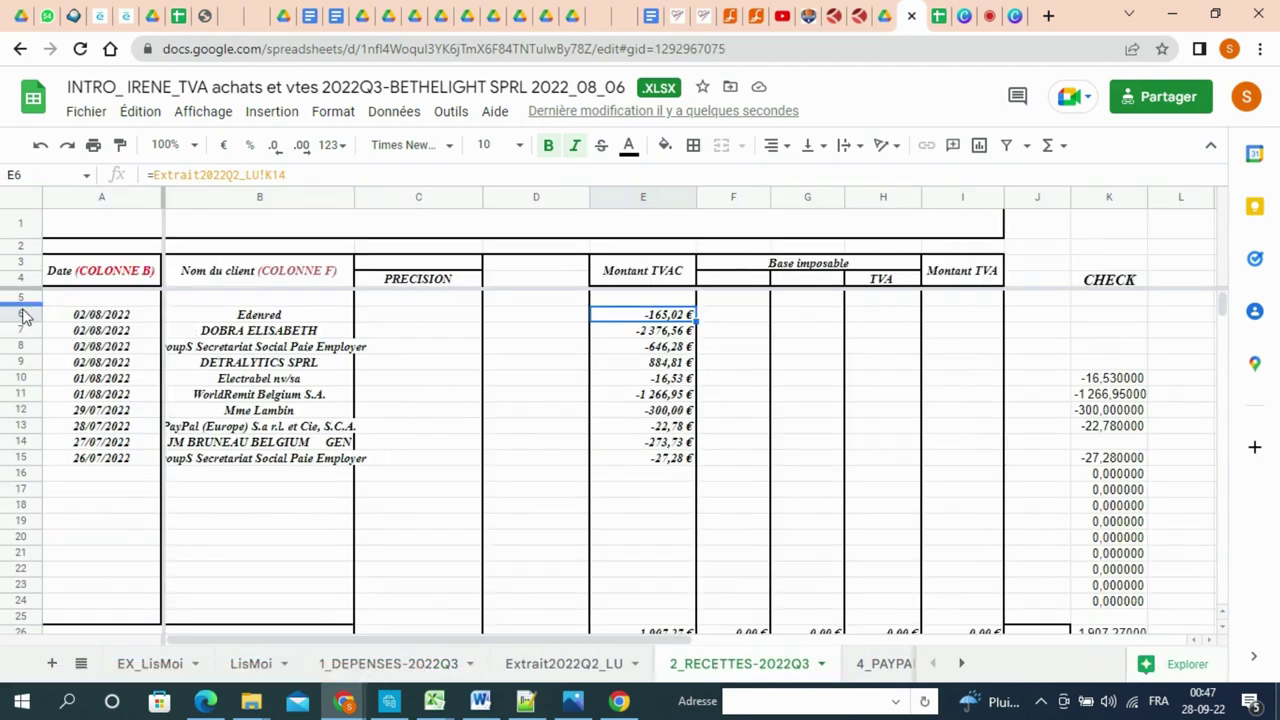
drag(21, 314, 24, 338)
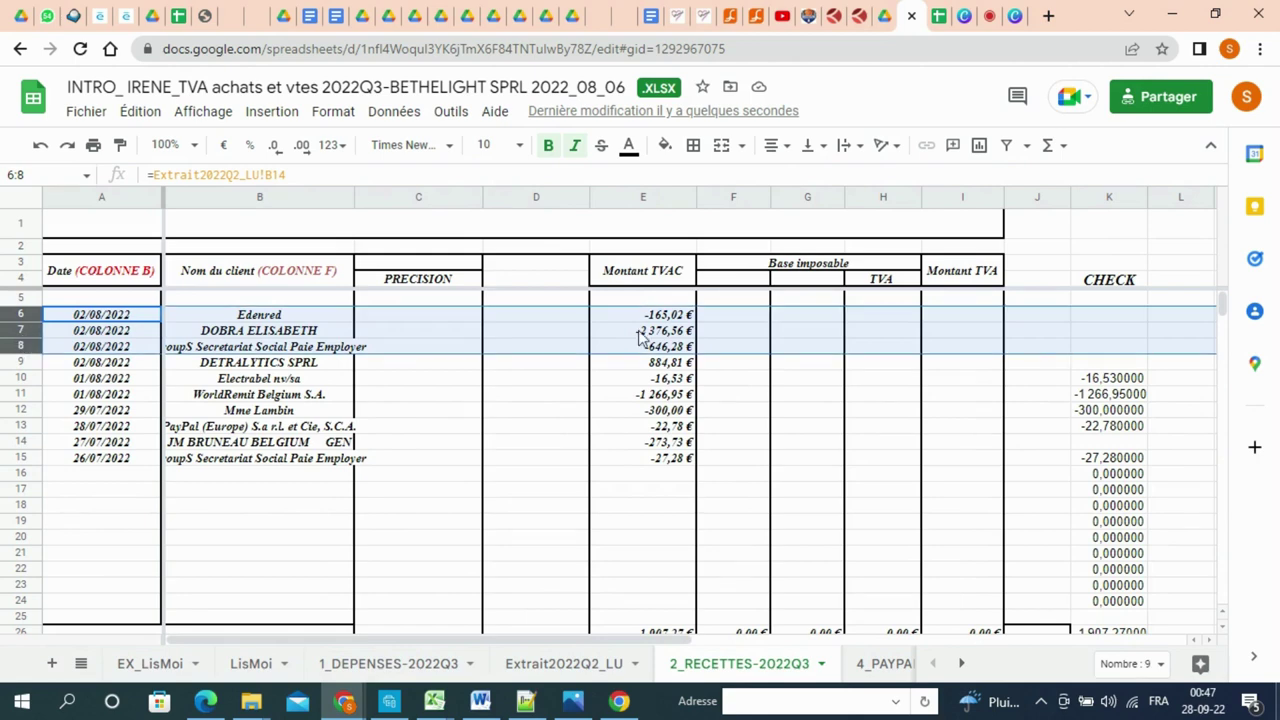
right_click(24, 322)
click(98, 450)
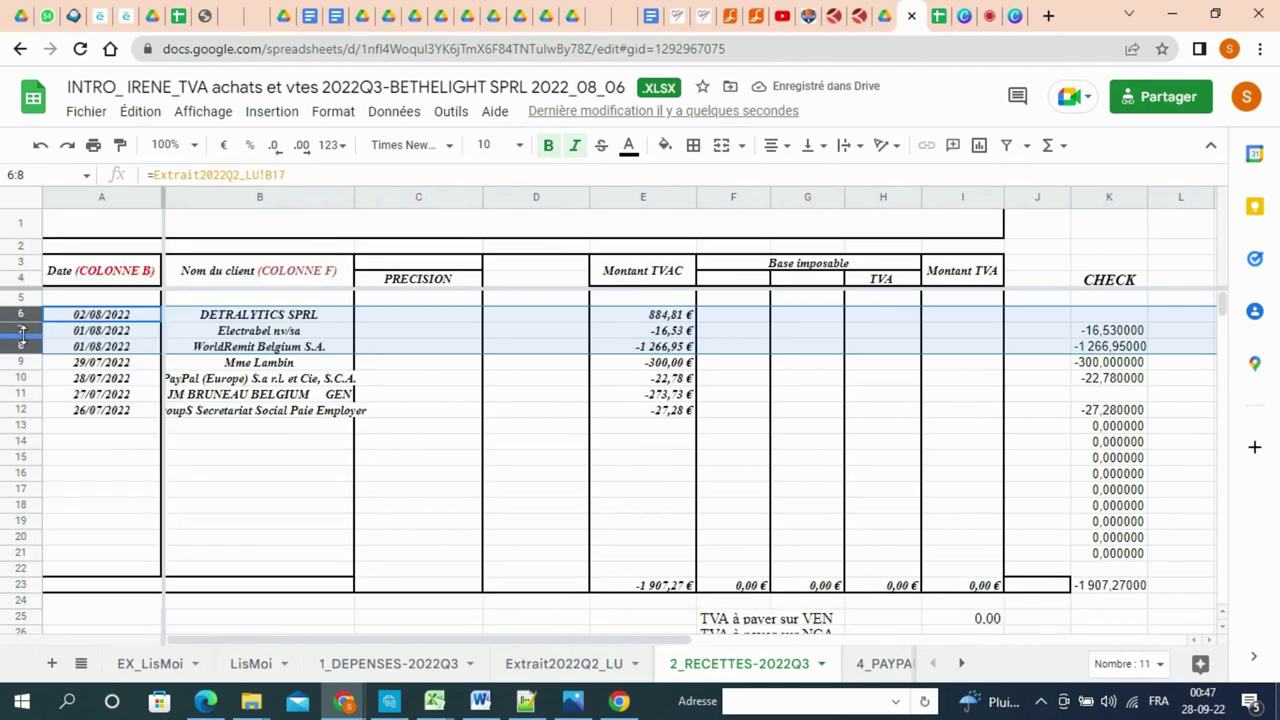
- Delete the remaining negative-amount rows below DETRALYTICS SPRL, rows 7 to 12, from the revenue sheet
click(22, 395)
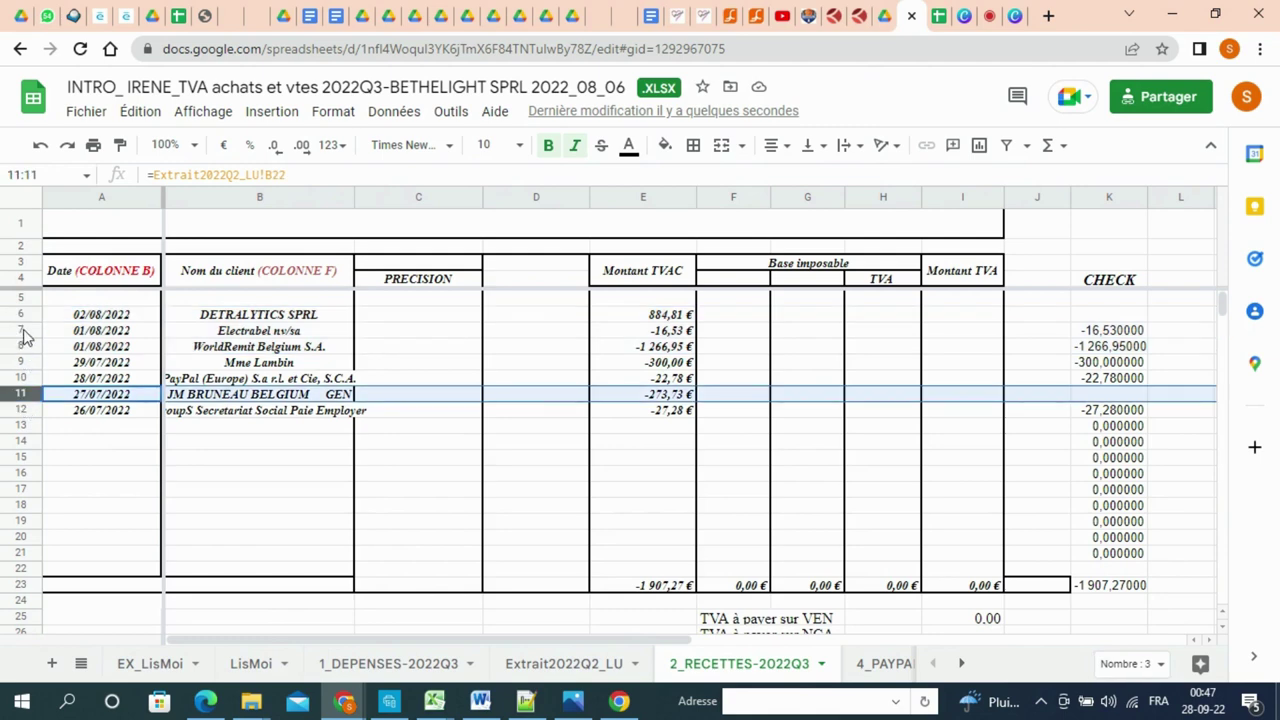
drag(24, 336, 32, 410)
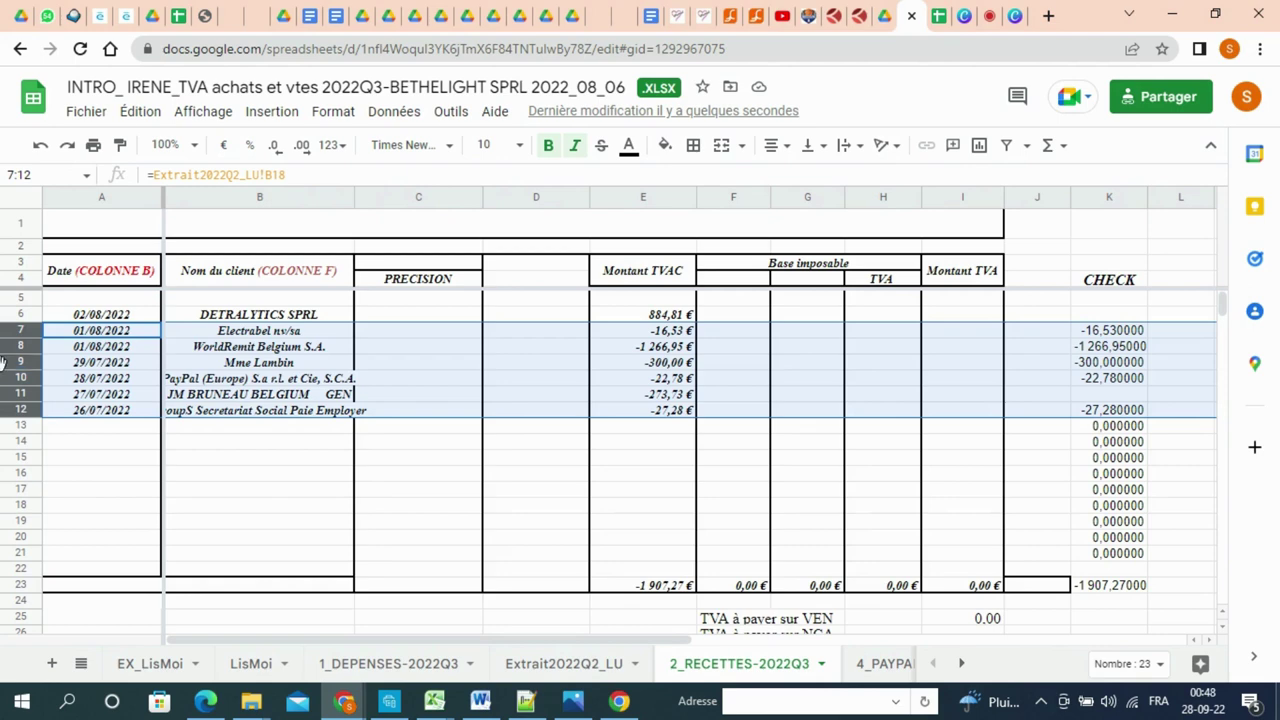
right_click(14, 364)
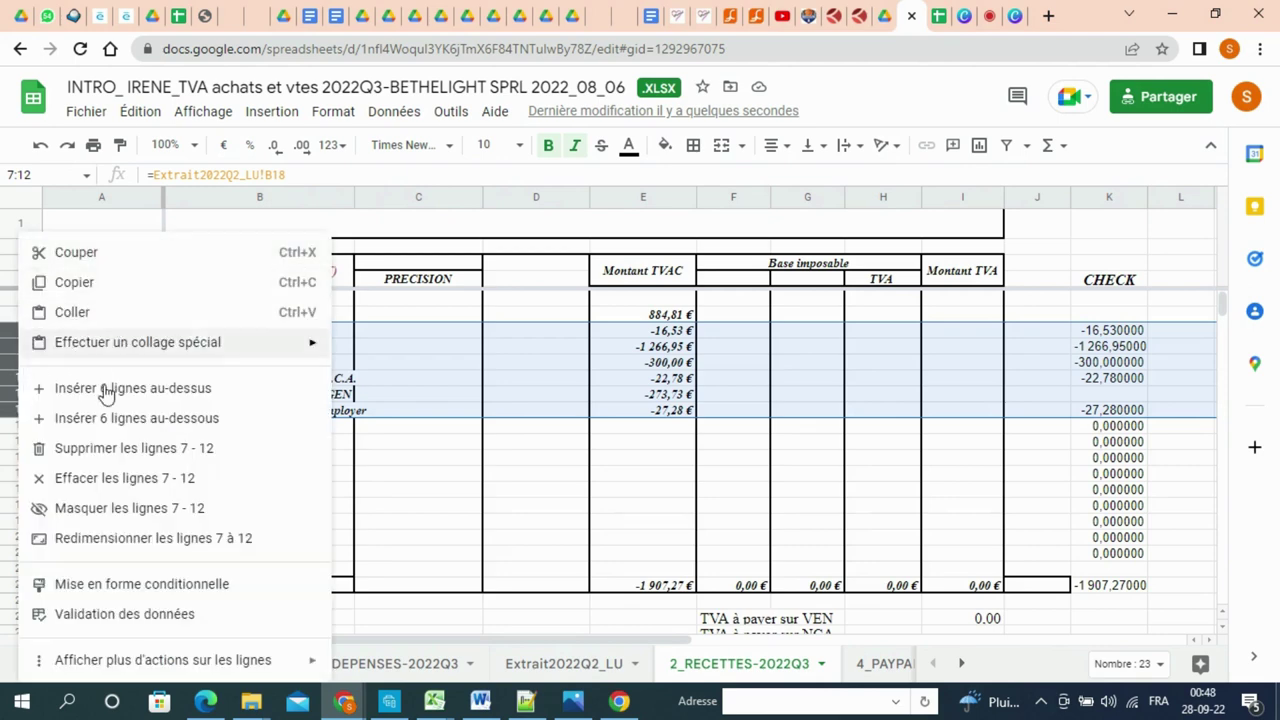
click(109, 449)
click(503, 370)
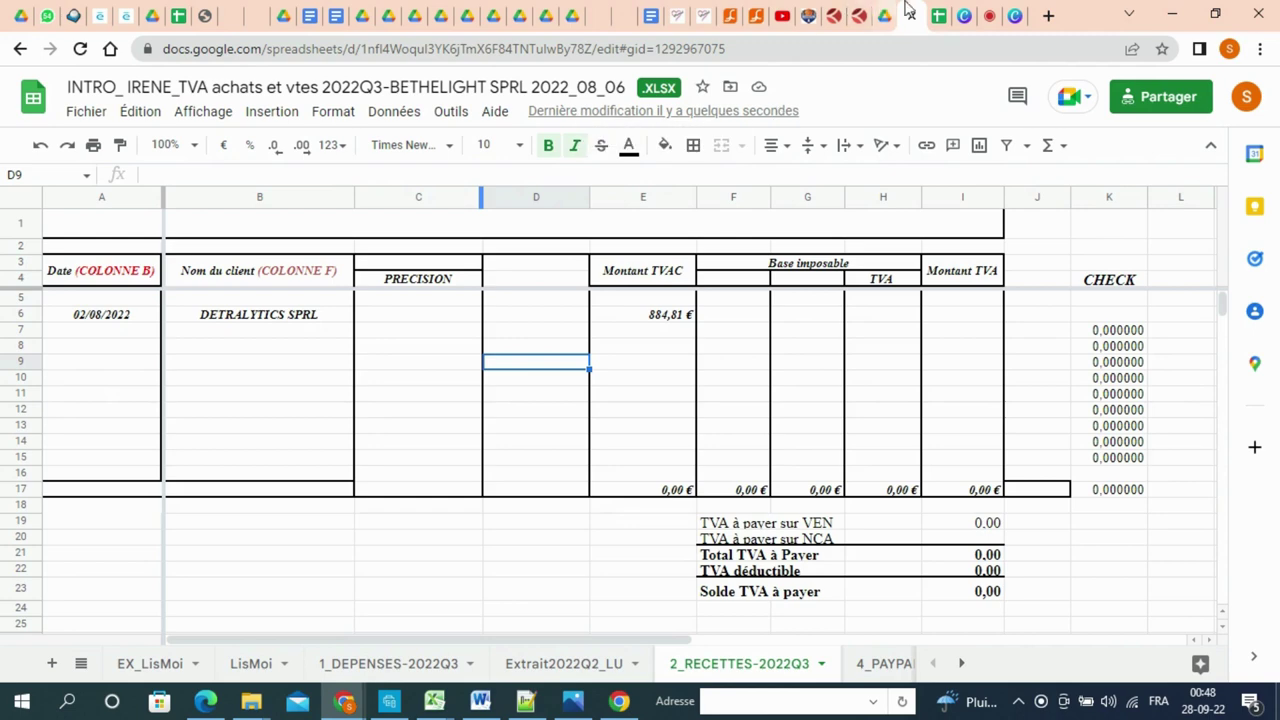
- Switch to the ALTERNATIVE_NEW_TVA workbook and examine the expense sheet's linked rows, including the formula behind the first date in A43
click(945, 10)
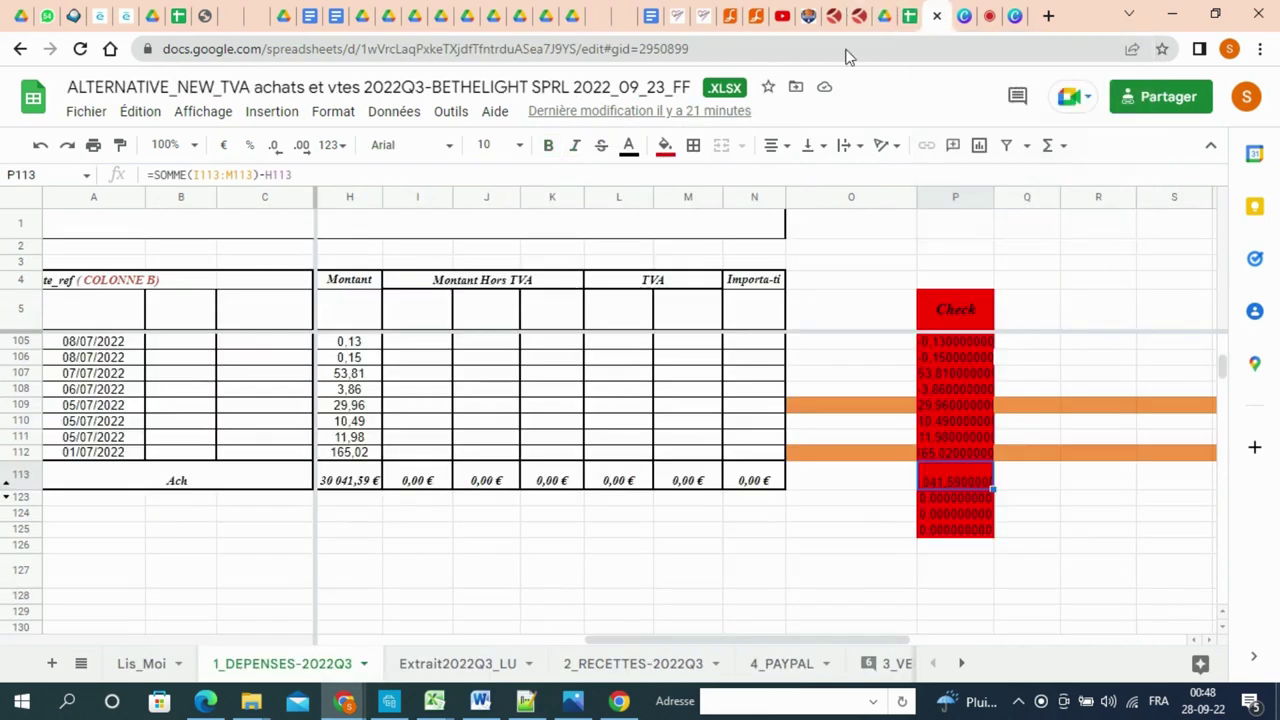
click(196, 530)
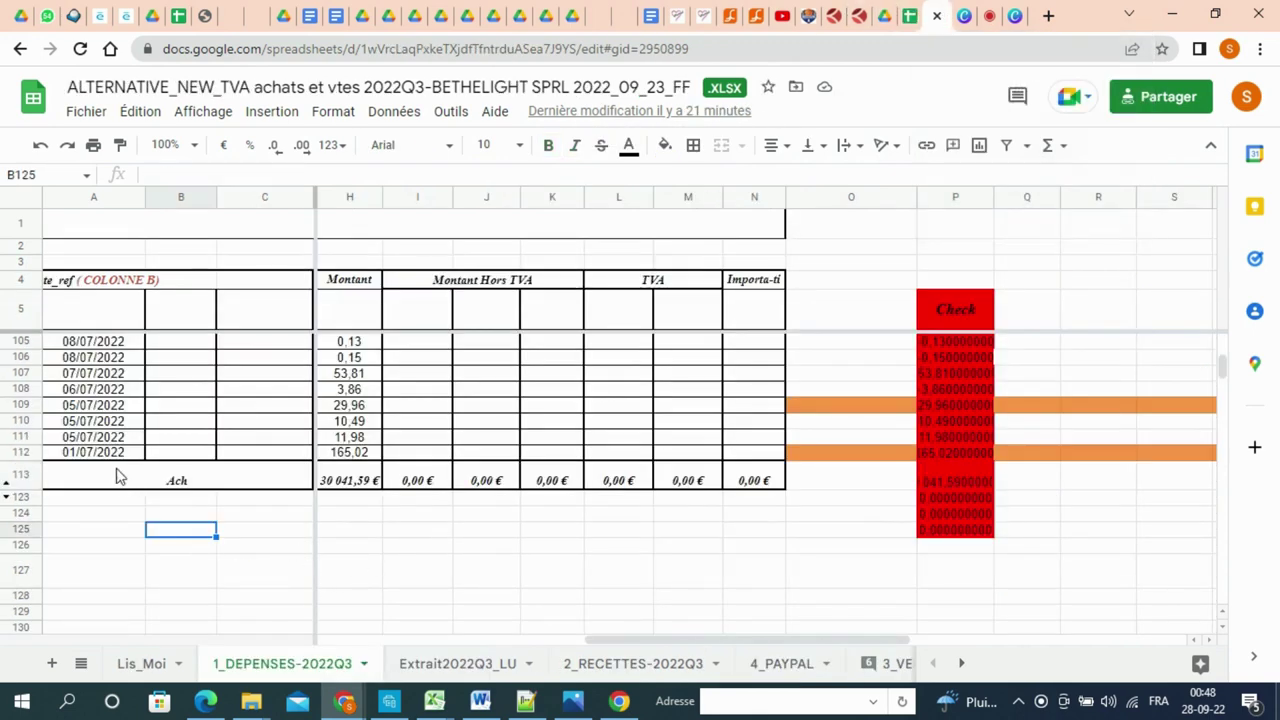
click(100, 440)
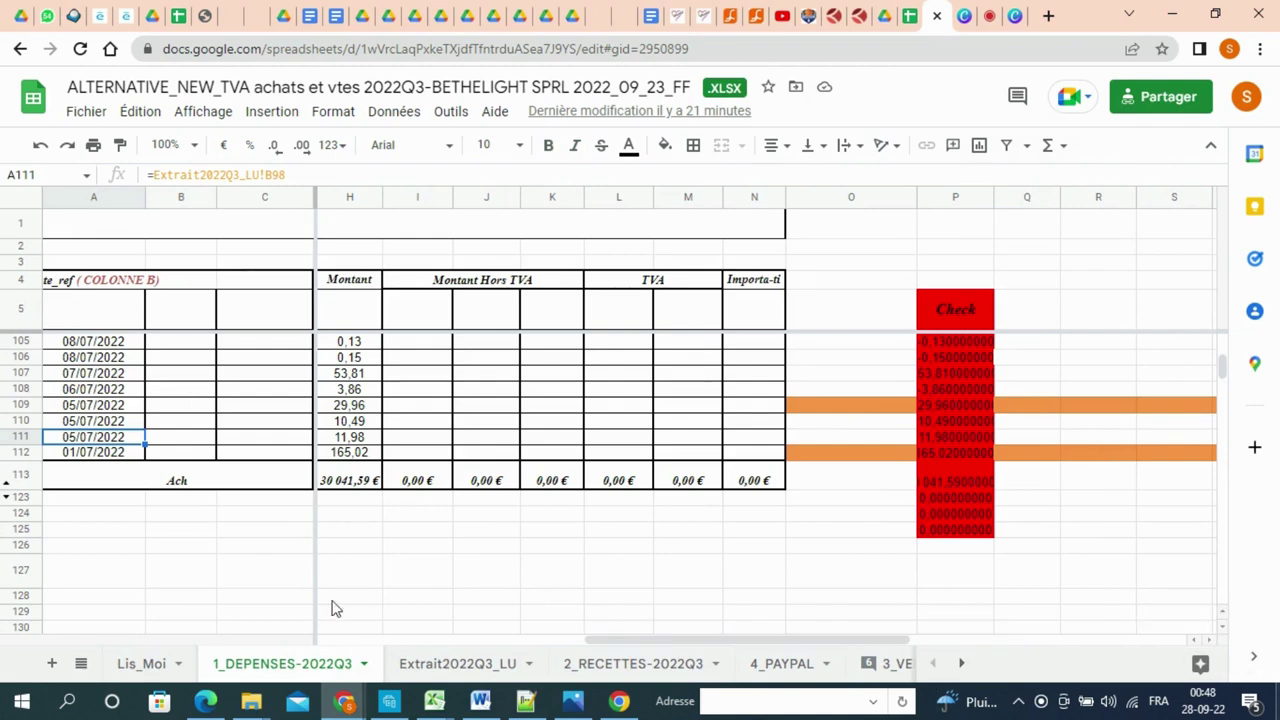
click(233, 595)
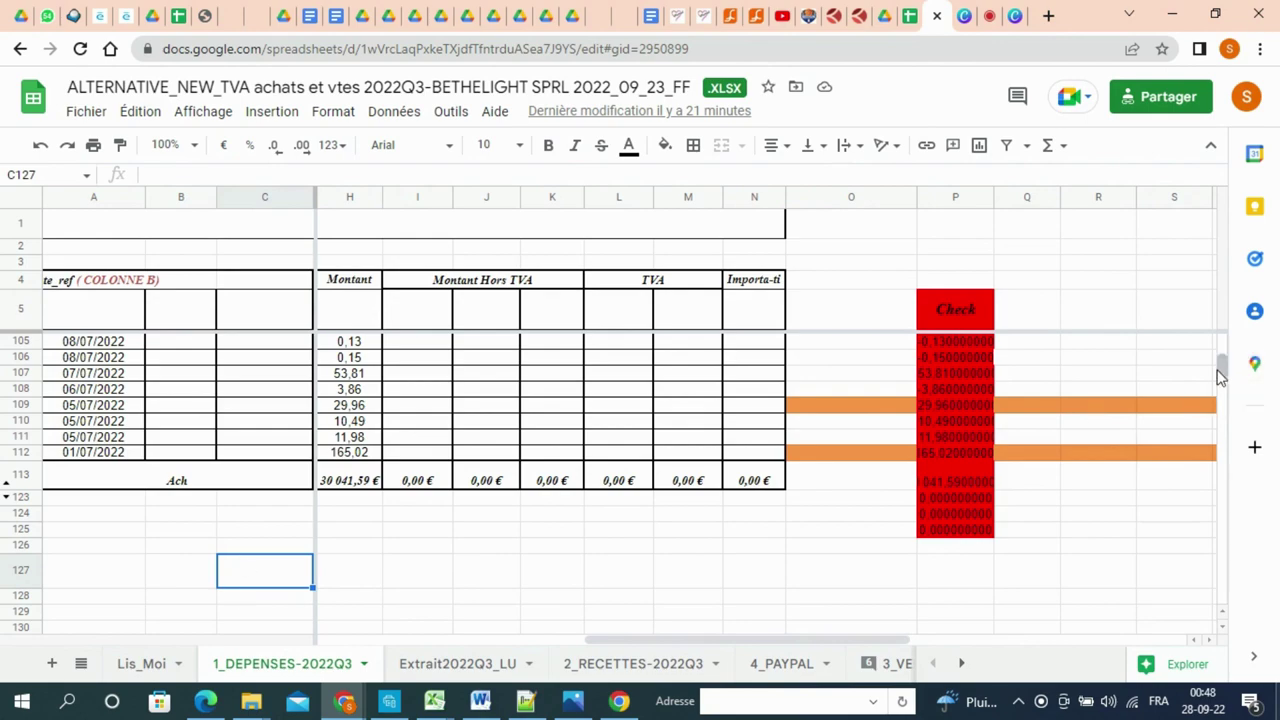
scroll(1221, 363, up, 5)
scroll(1221, 363, up, 15)
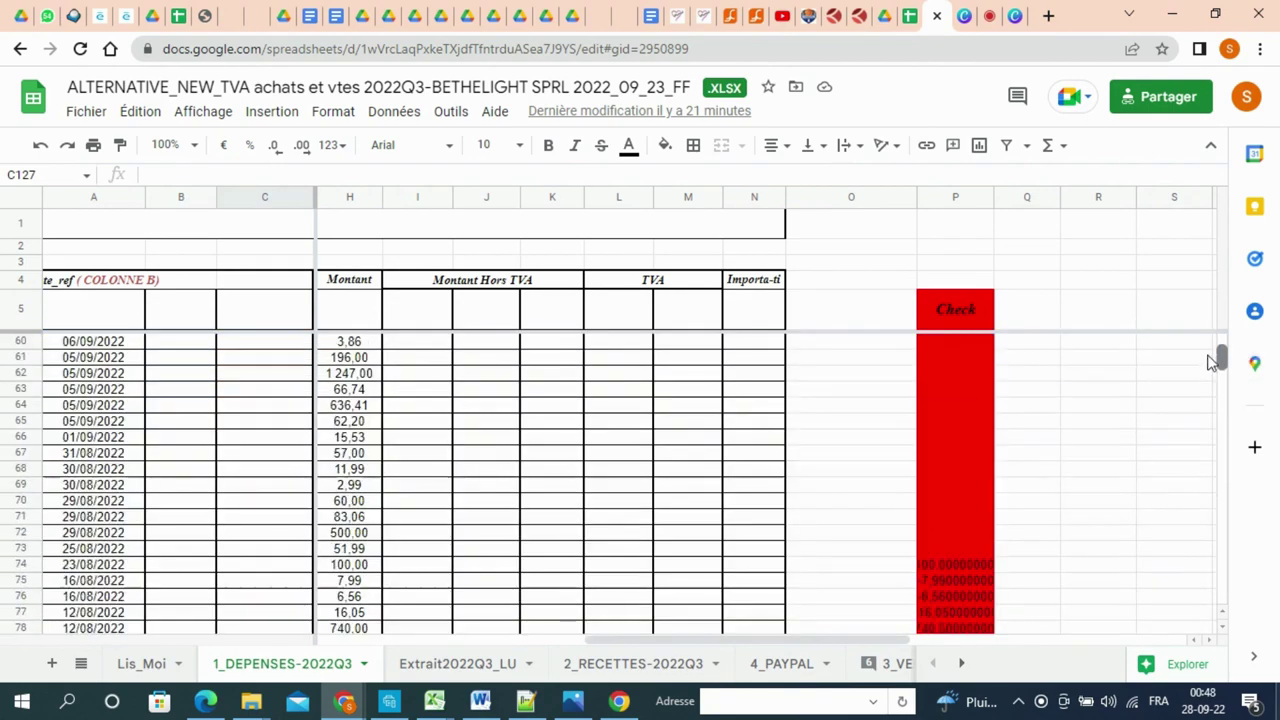
scroll(1208, 355, down, 6)
scroll(1207, 365, down, 7)
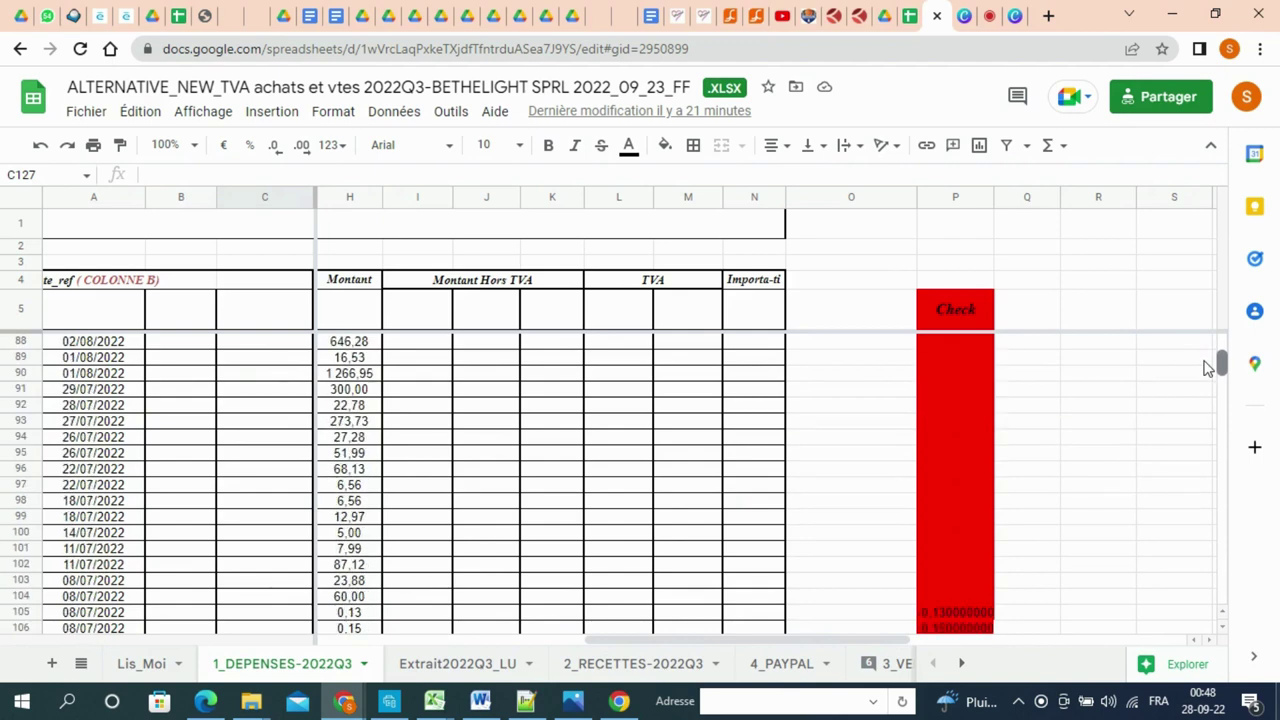
scroll(1202, 320, up, 20)
drag(1228, 350, 1220, 306)
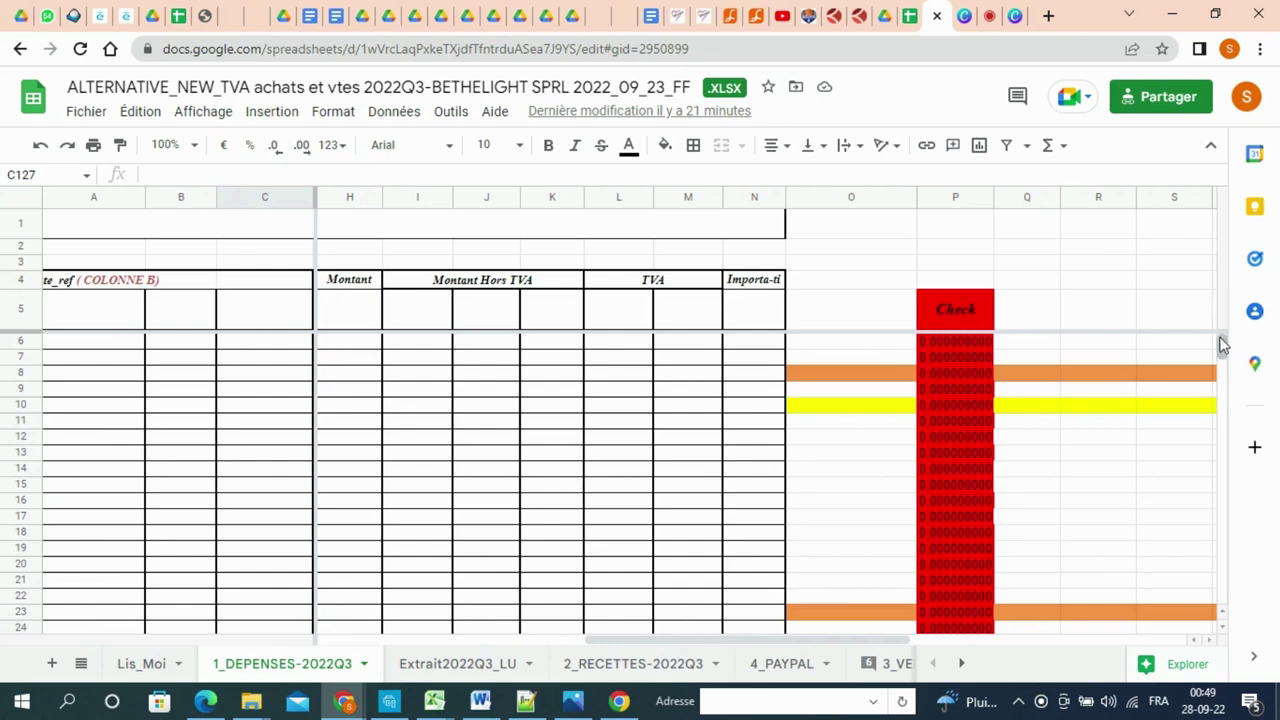
scroll(1223, 343, down, 6)
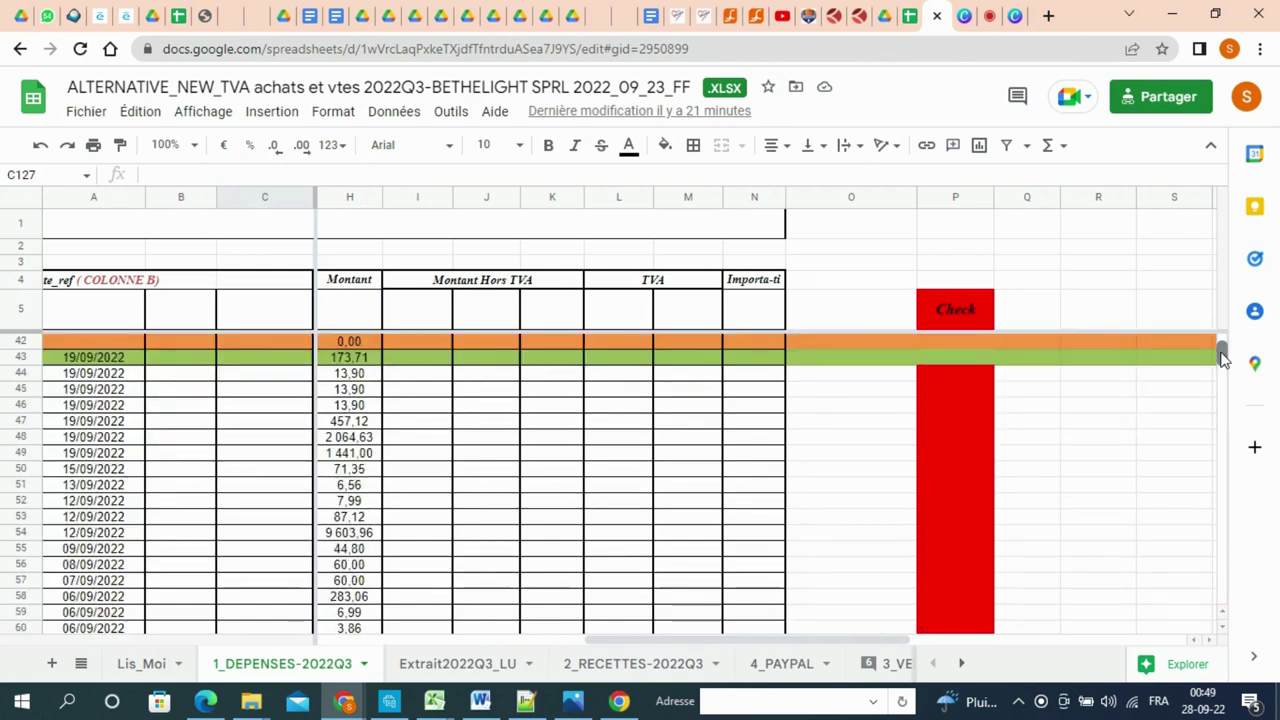
click(110, 366)
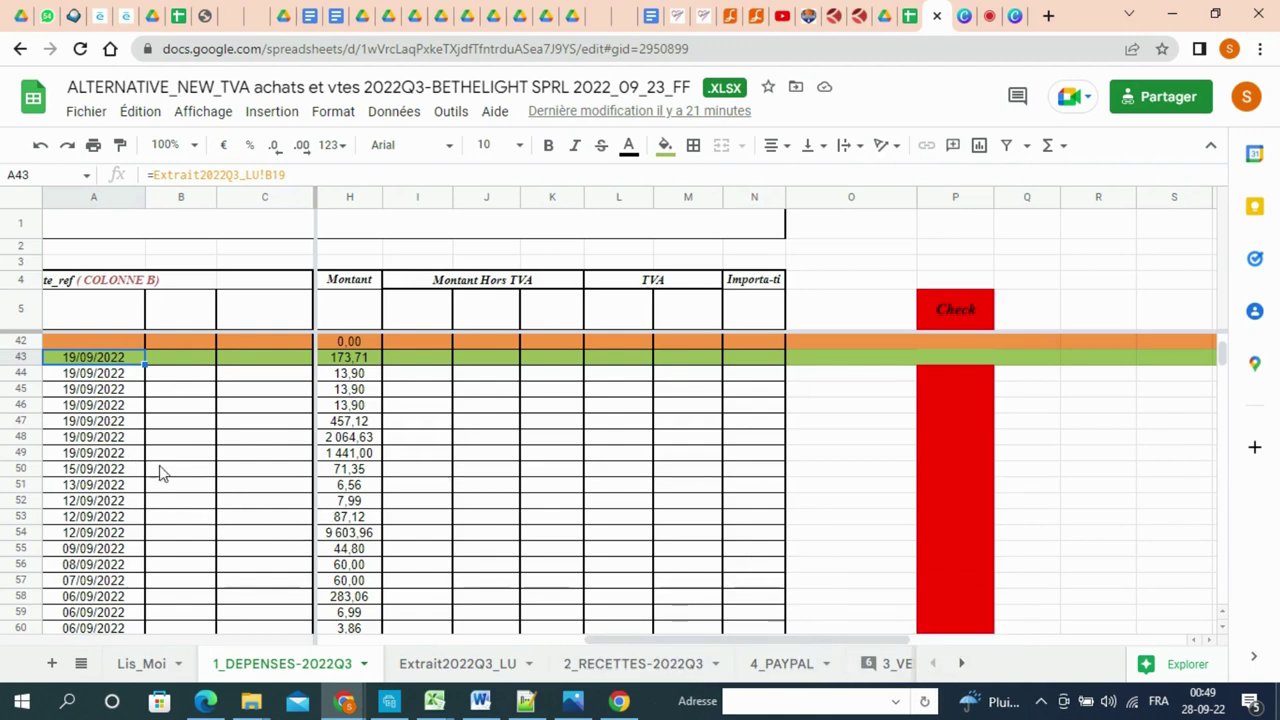
- Examine the empty rows 14 to 18 in Extrait2022Q3_LU and the orange rows 39 to 42 in the expense sheet
click(472, 668)
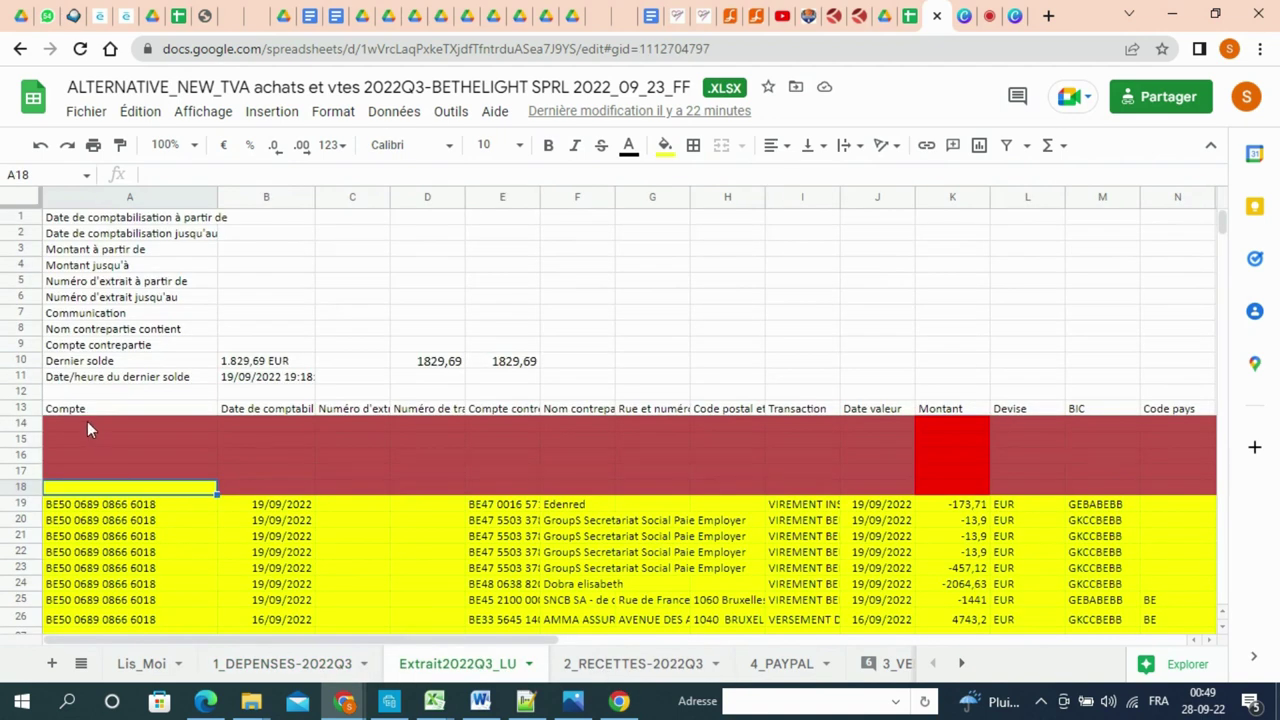
drag(87, 424, 98, 500)
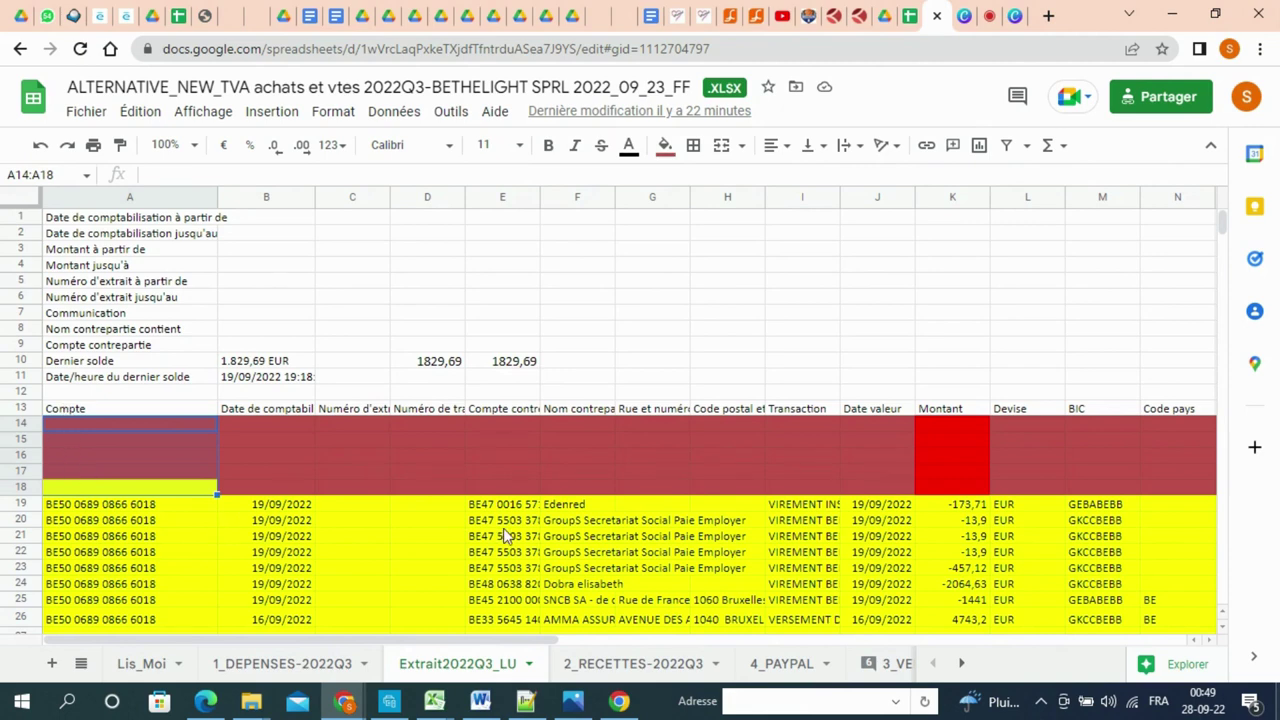
click(277, 665)
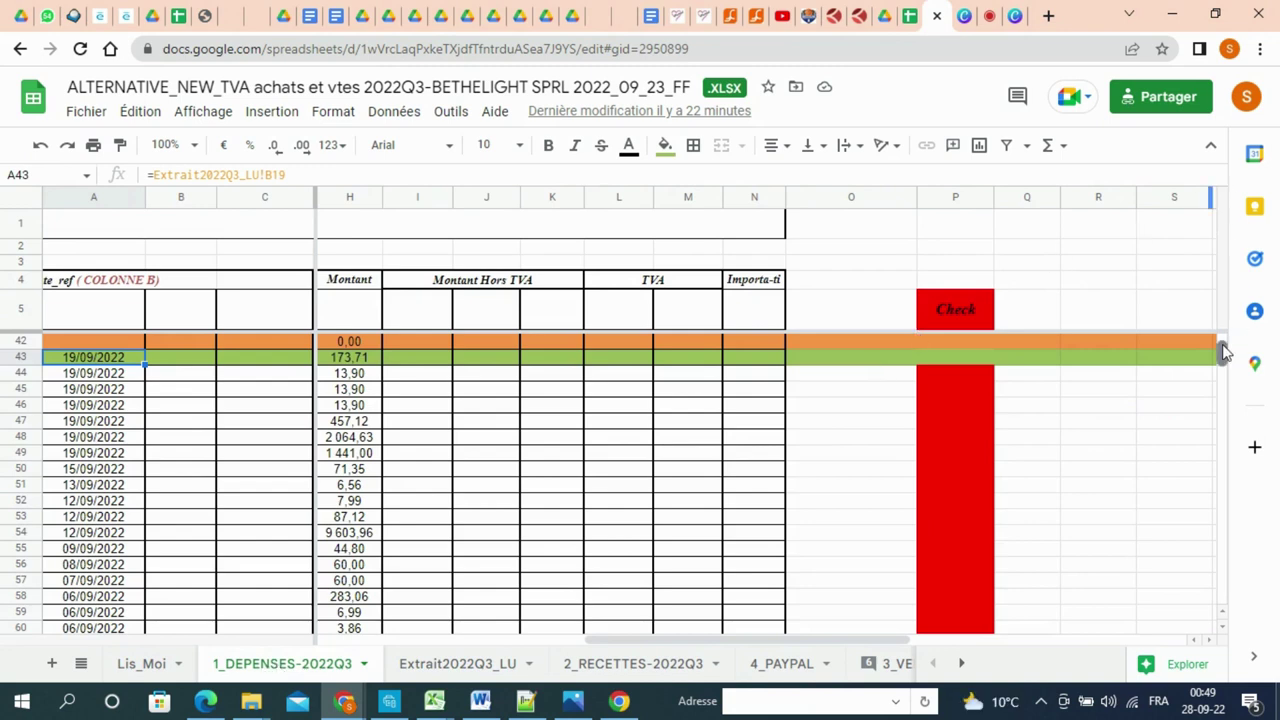
scroll(1220, 350, up, 6)
scroll(1220, 350, down, 9)
scroll(1220, 350, up, 9)
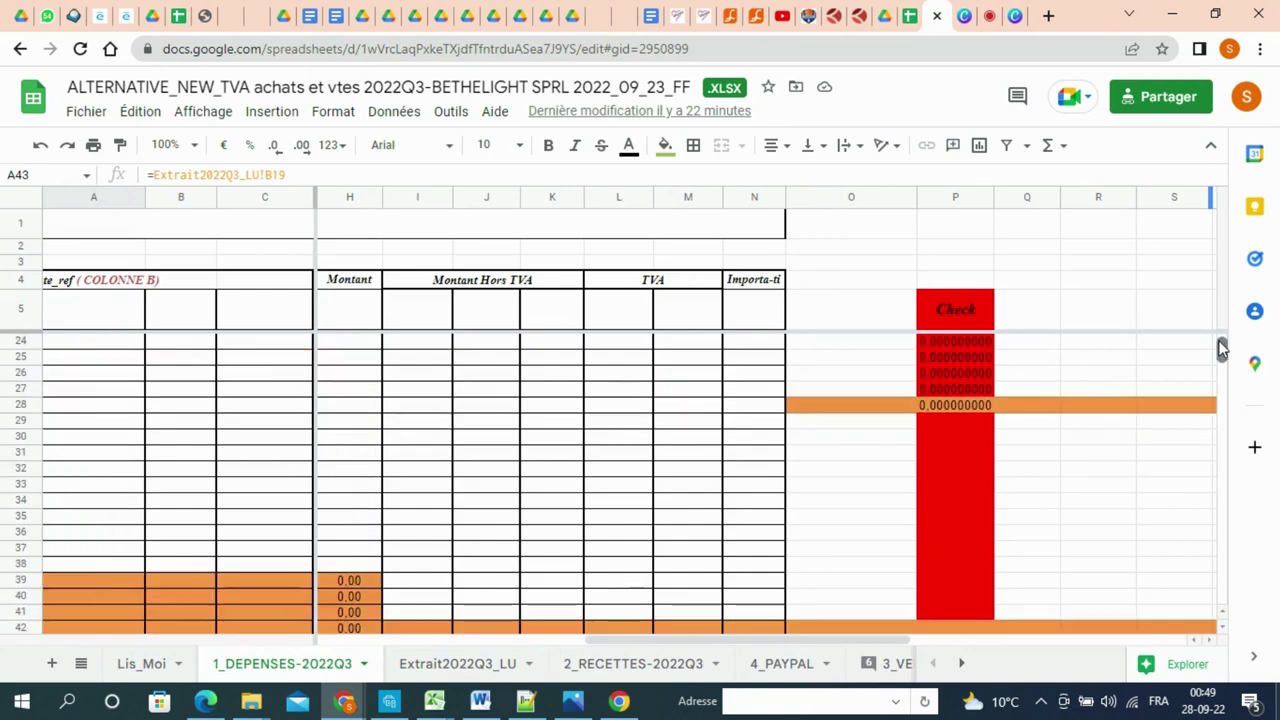
scroll(1220, 350, down, 1)
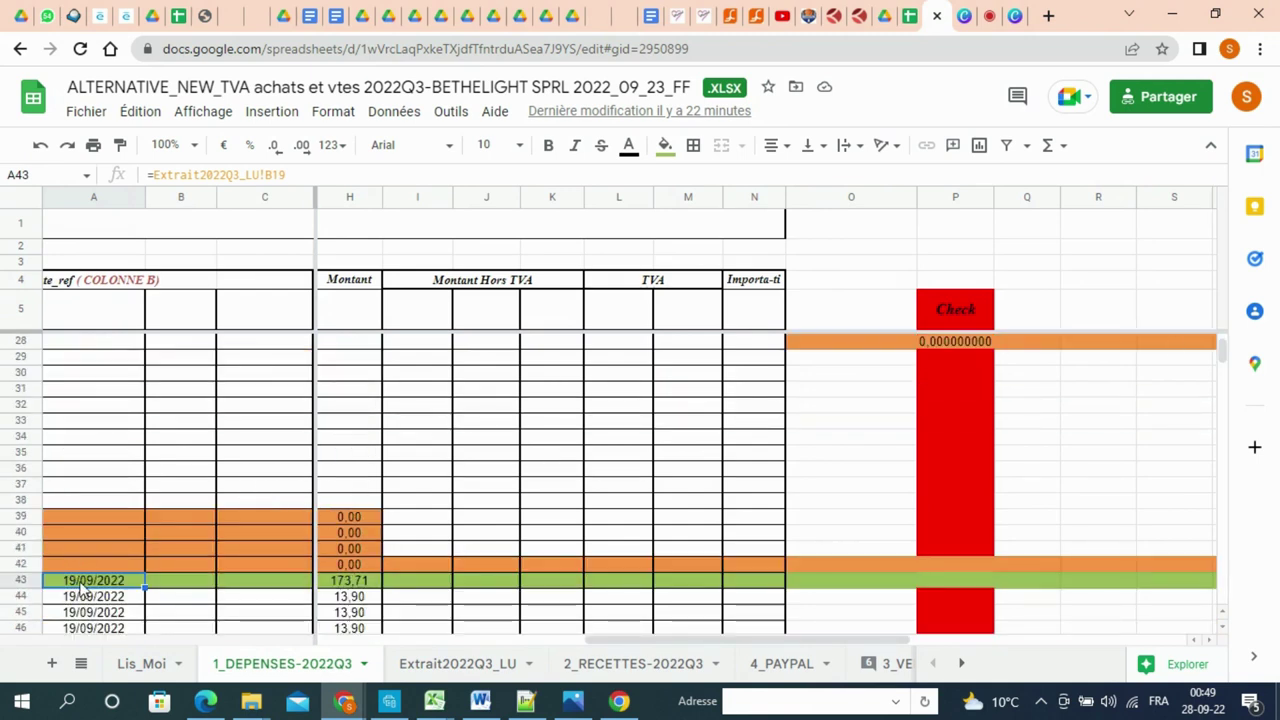
- Extend the formulas of the Edenred row, A43:H43, up into row 42 and colour row 42 orange
drag(84, 588, 1108, 566)
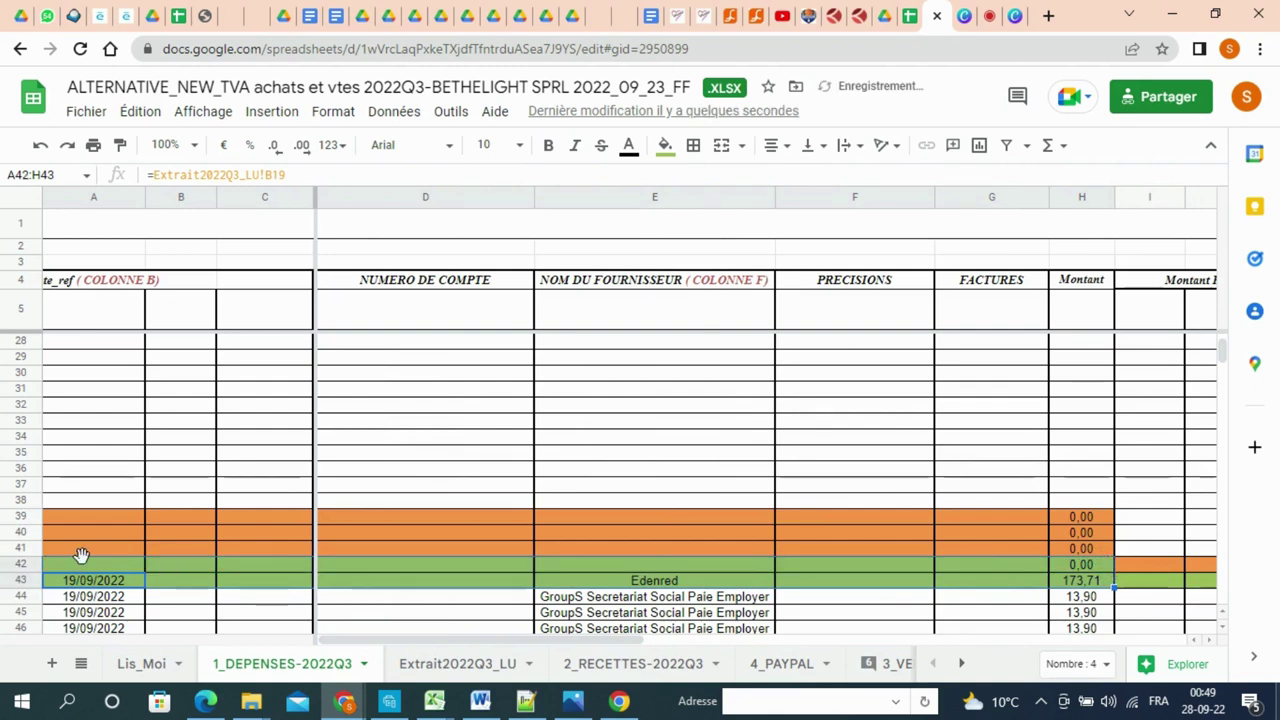
click(20, 564)
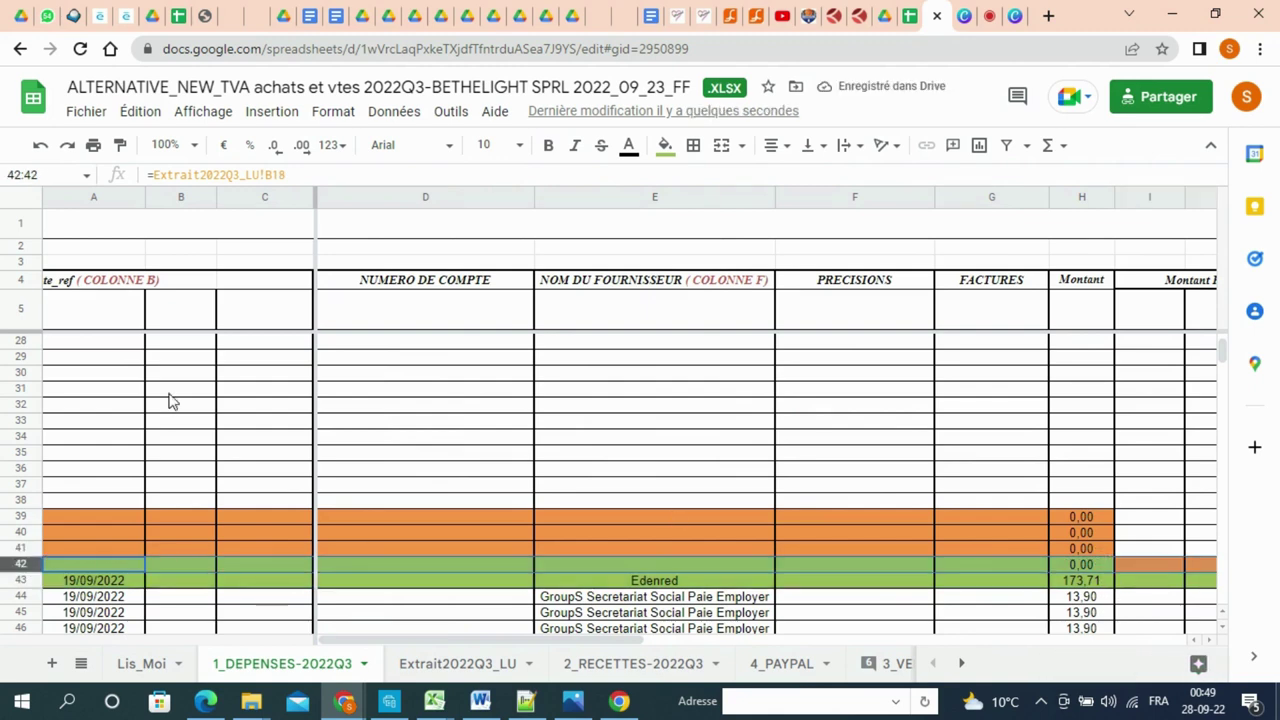
click(665, 145)
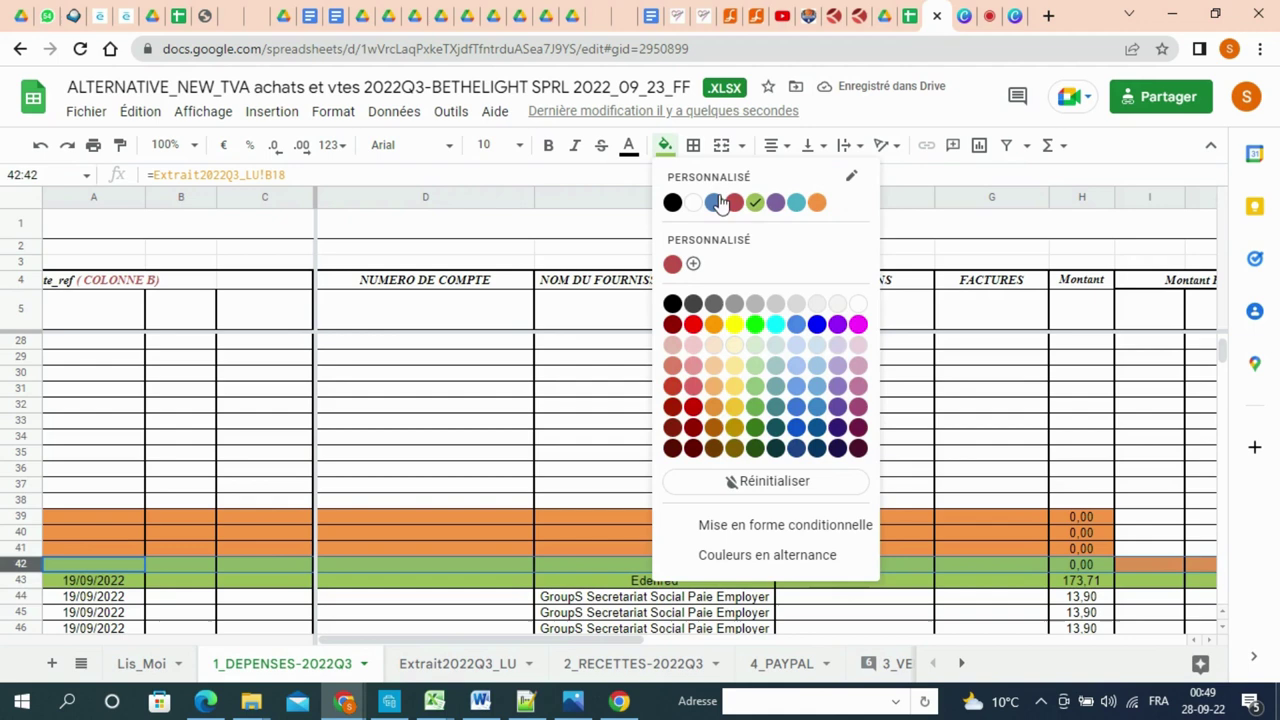
click(817, 202)
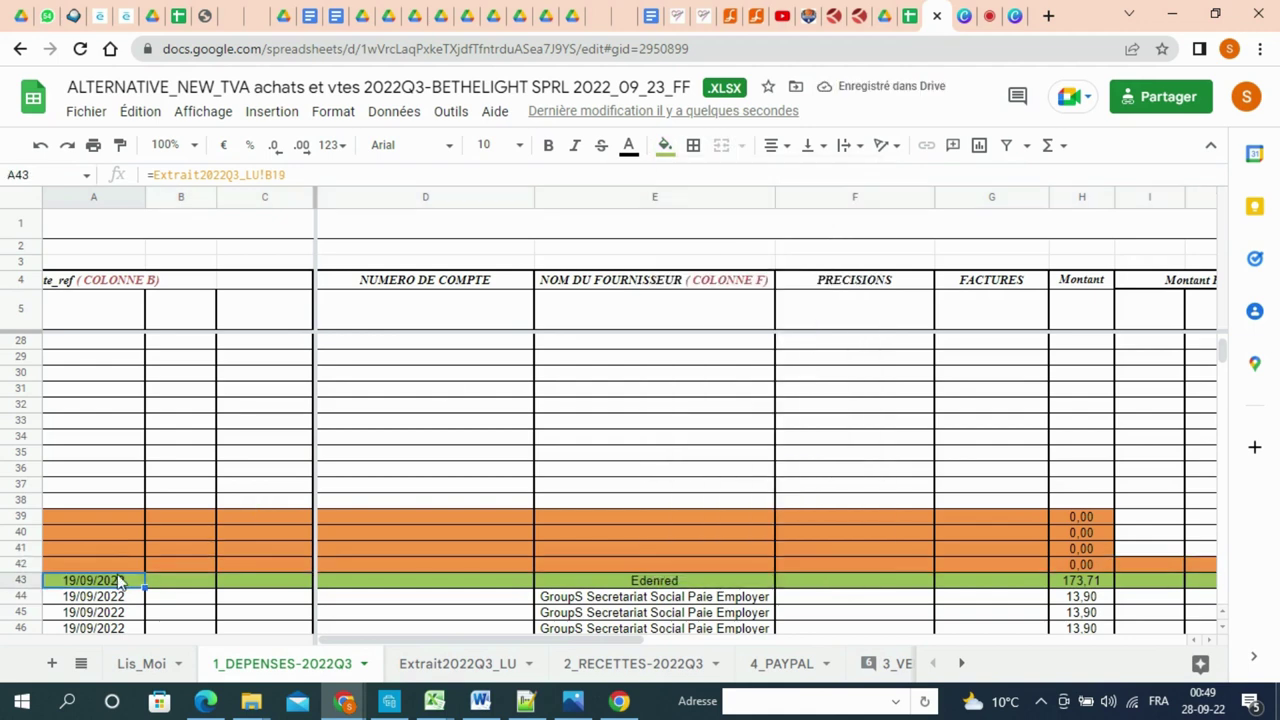
- Compare the reference behind A42 with row 18 of Extrait2022Q3_LU, and inspect the amount cell H42
click(109, 560)
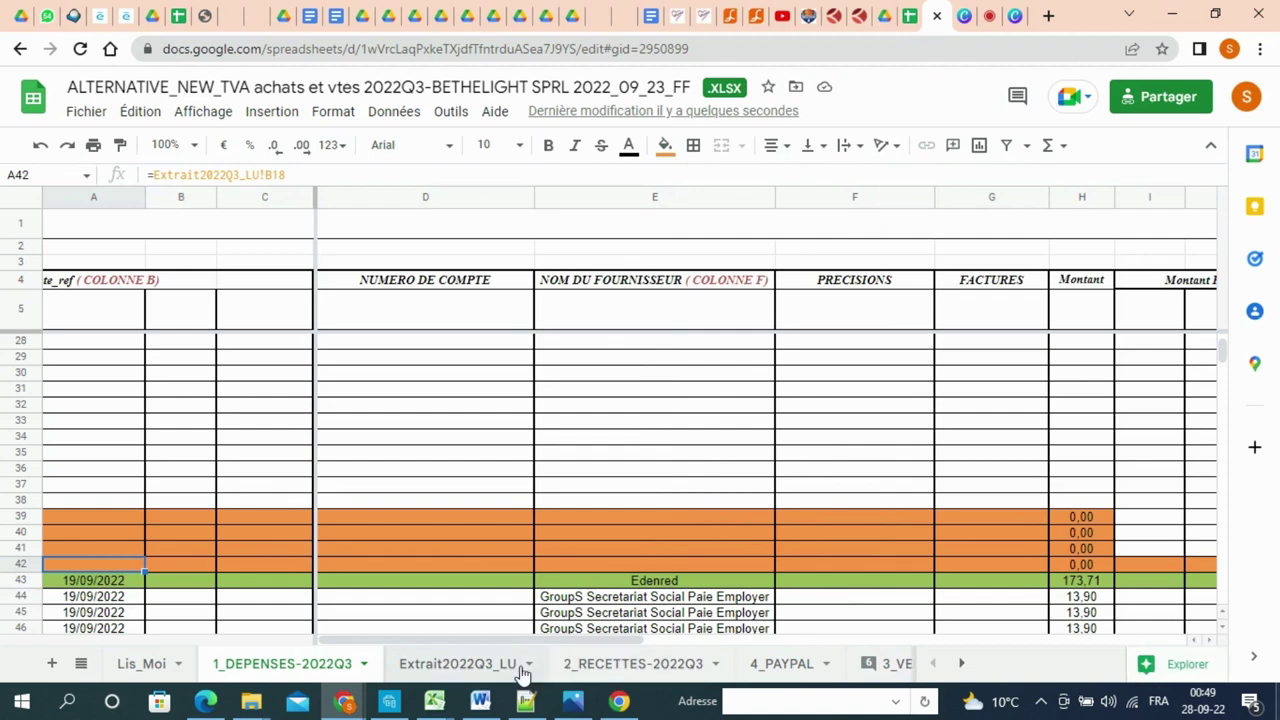
click(453, 670)
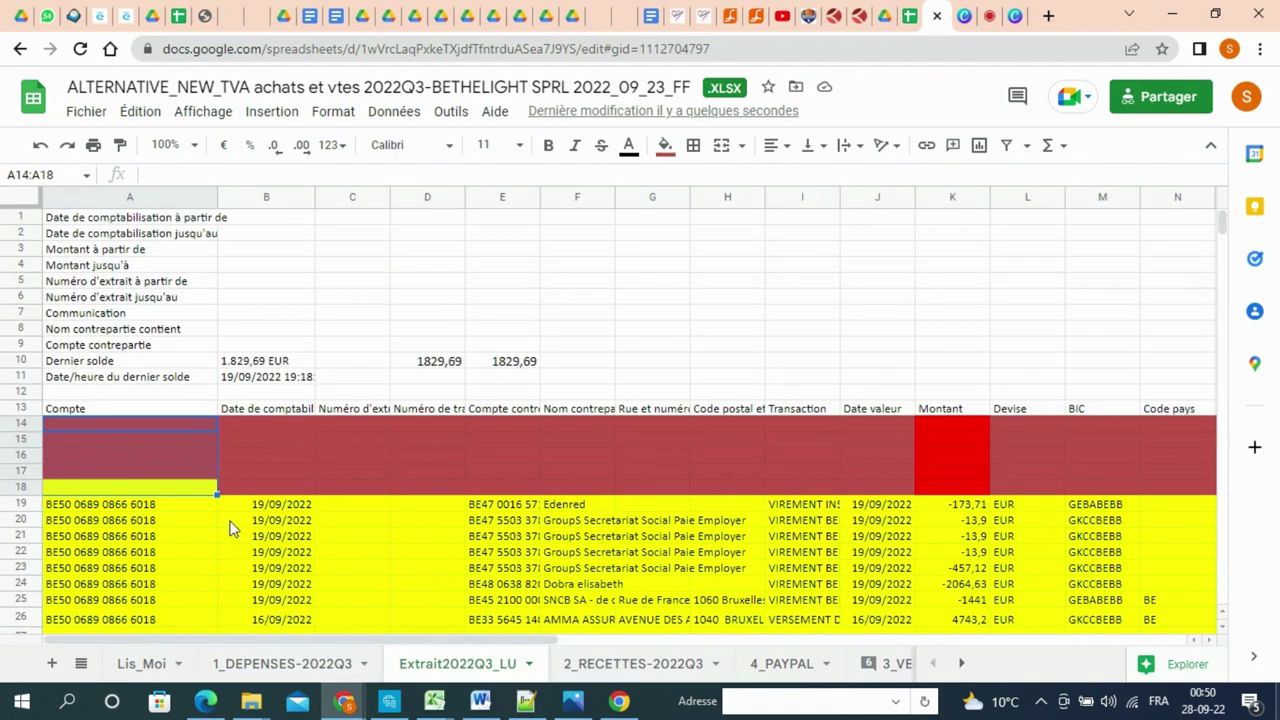
click(280, 665)
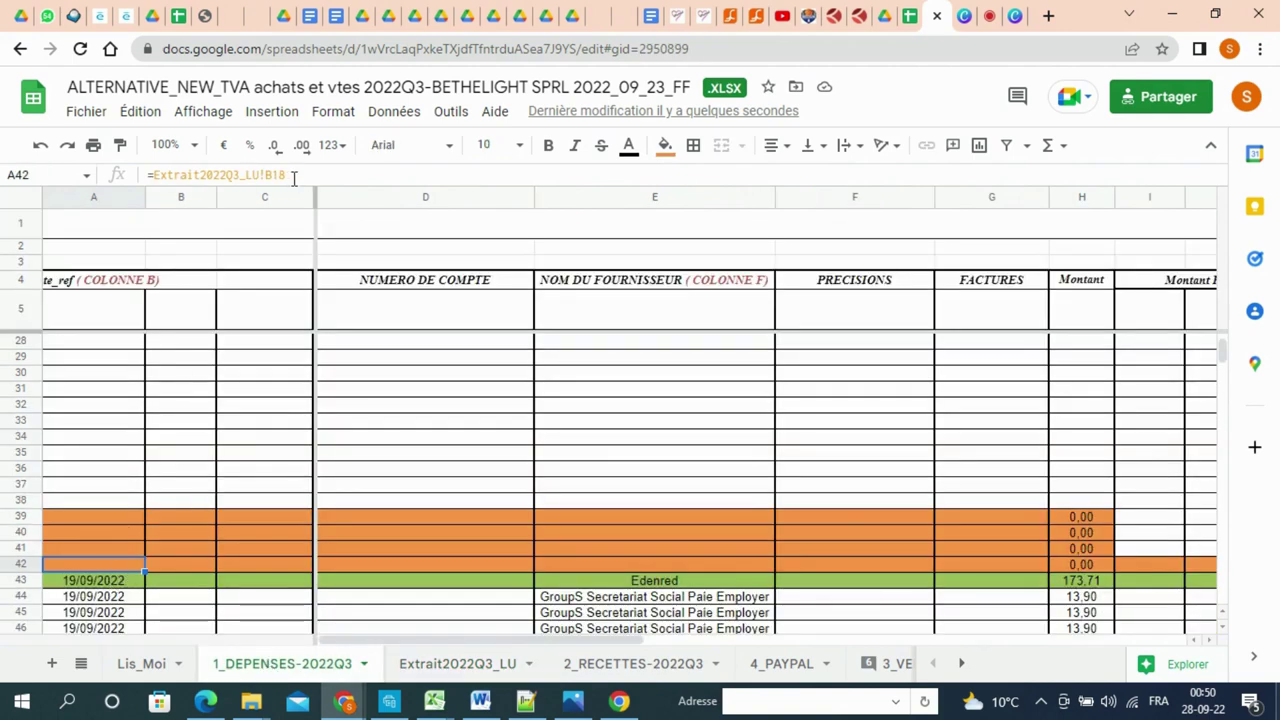
click(1077, 564)
- Extend the formulas of A42:H42 upward through row 38 of the expense sheet, checking the references in H39 and H38
click(106, 567)
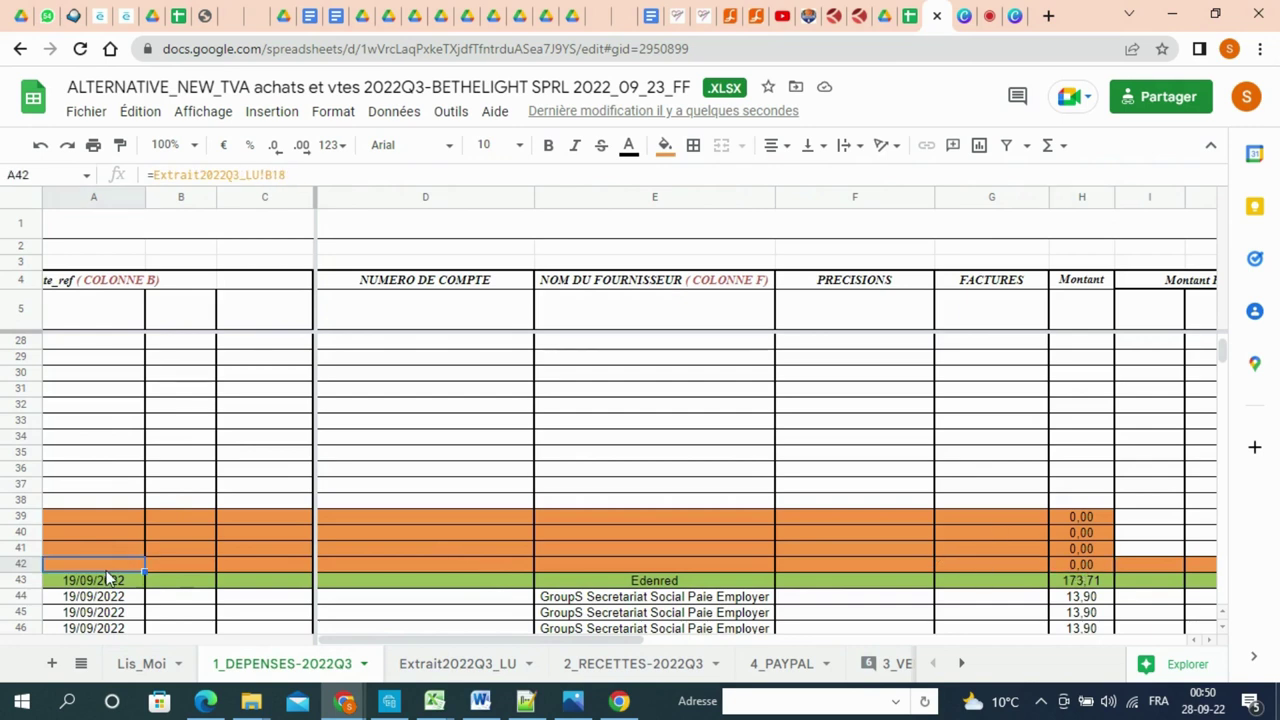
drag(311, 558, 1108, 522)
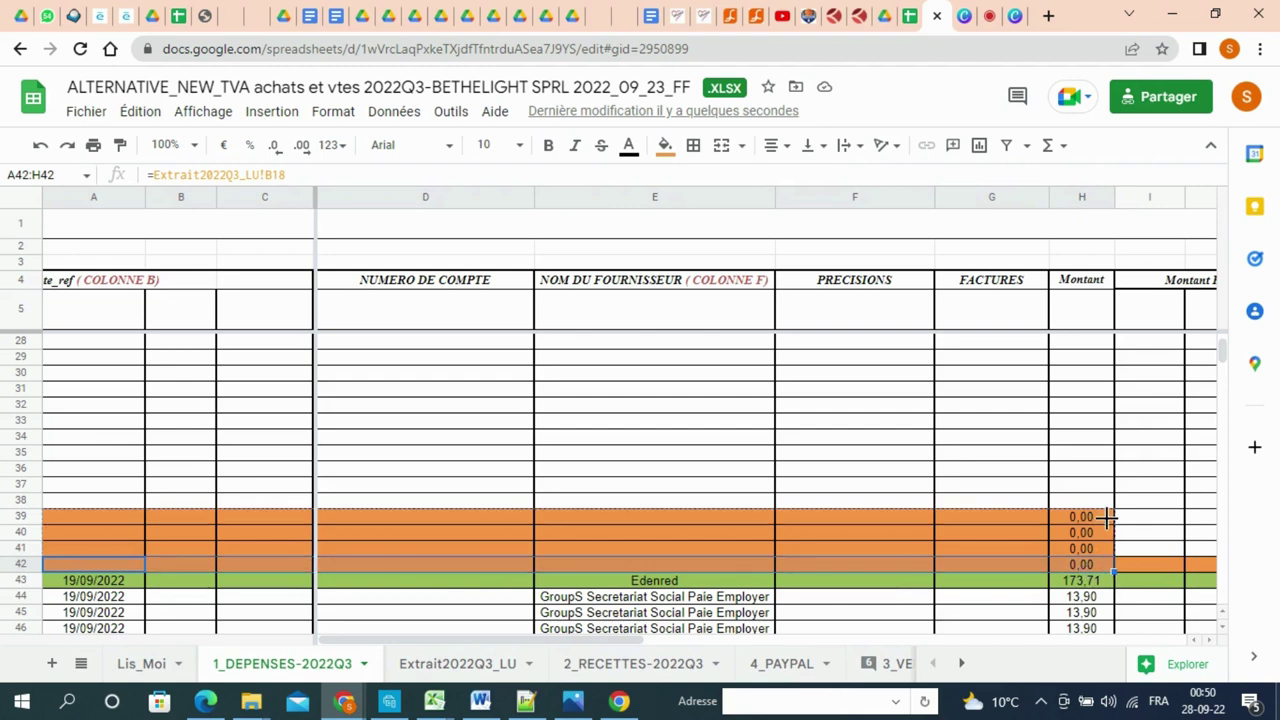
click(1082, 518)
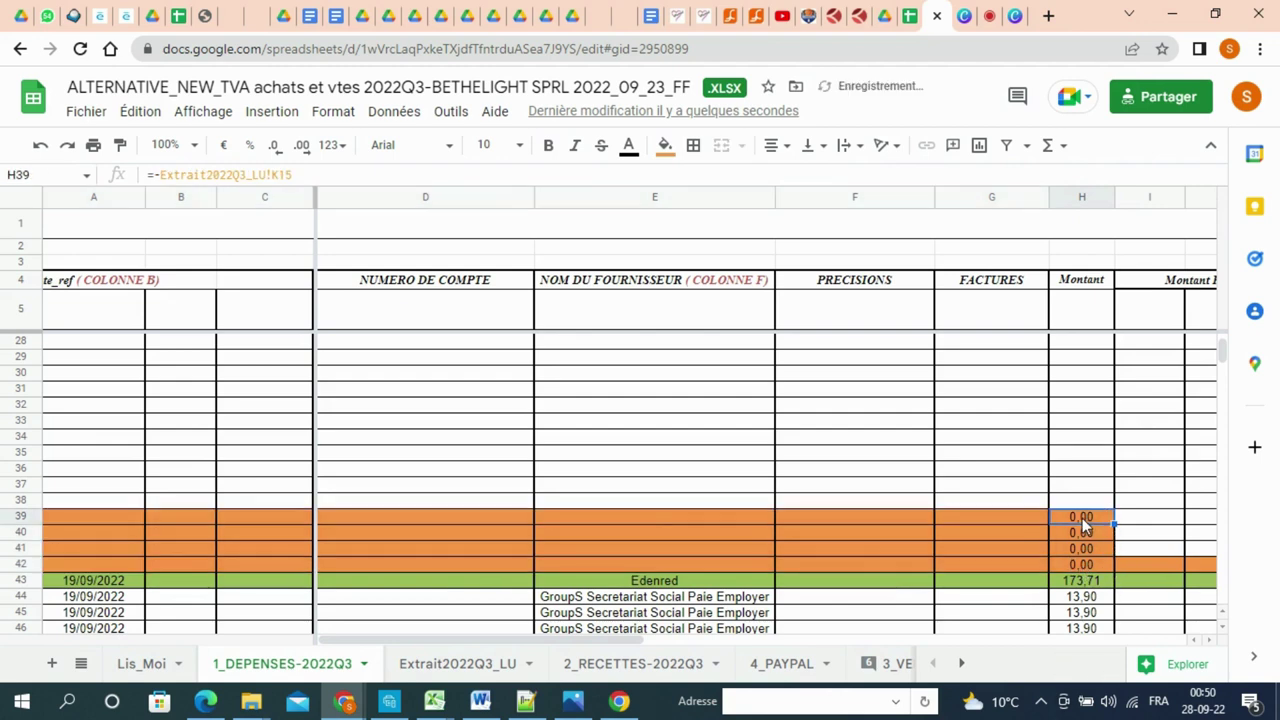
drag(109, 520, 1110, 500)
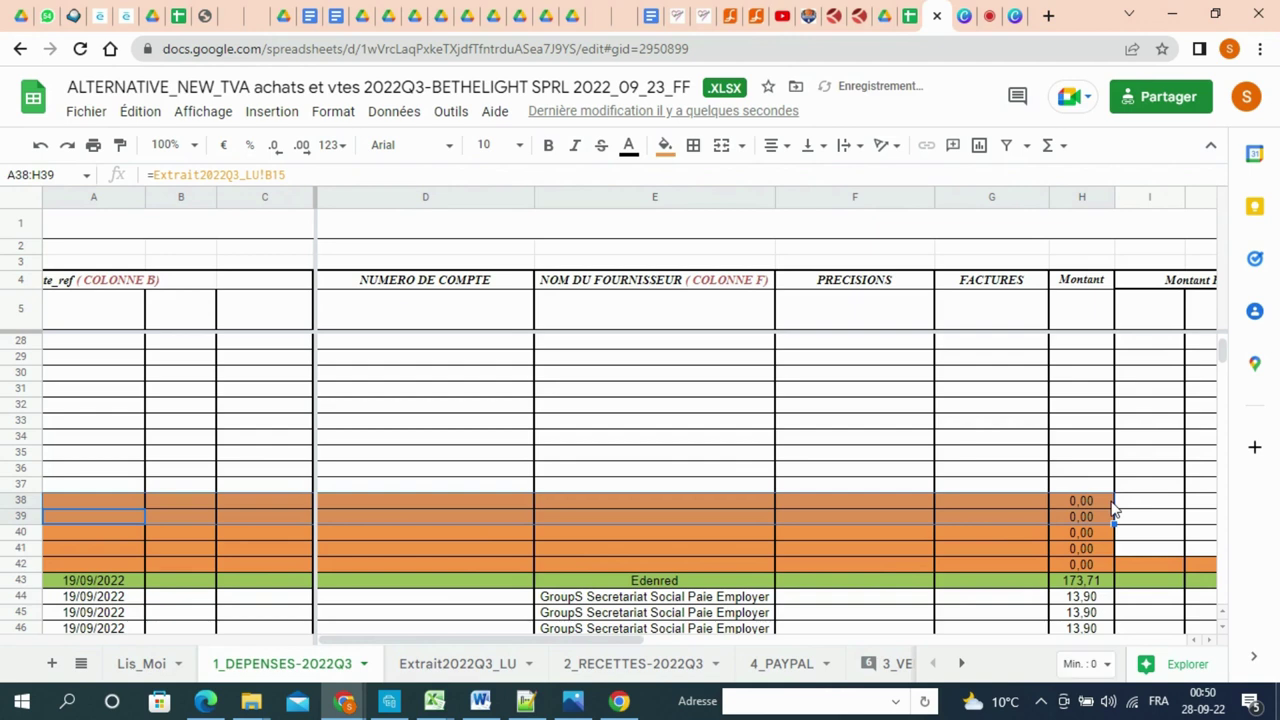
click(1074, 500)
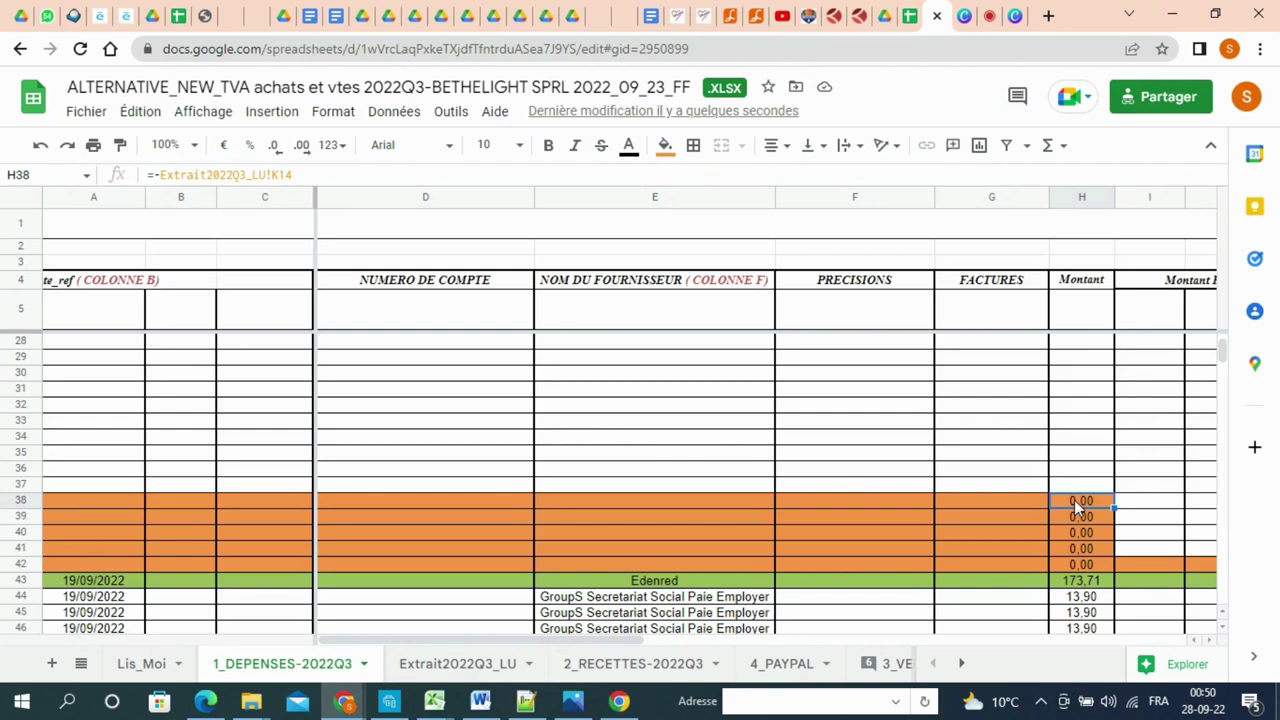
- Switch to 2_RECETTES-2022Q3, extend the AMMA ASSURANCES formulas from A31:H31 up into row 30, and check the reference in H30
click(660, 668)
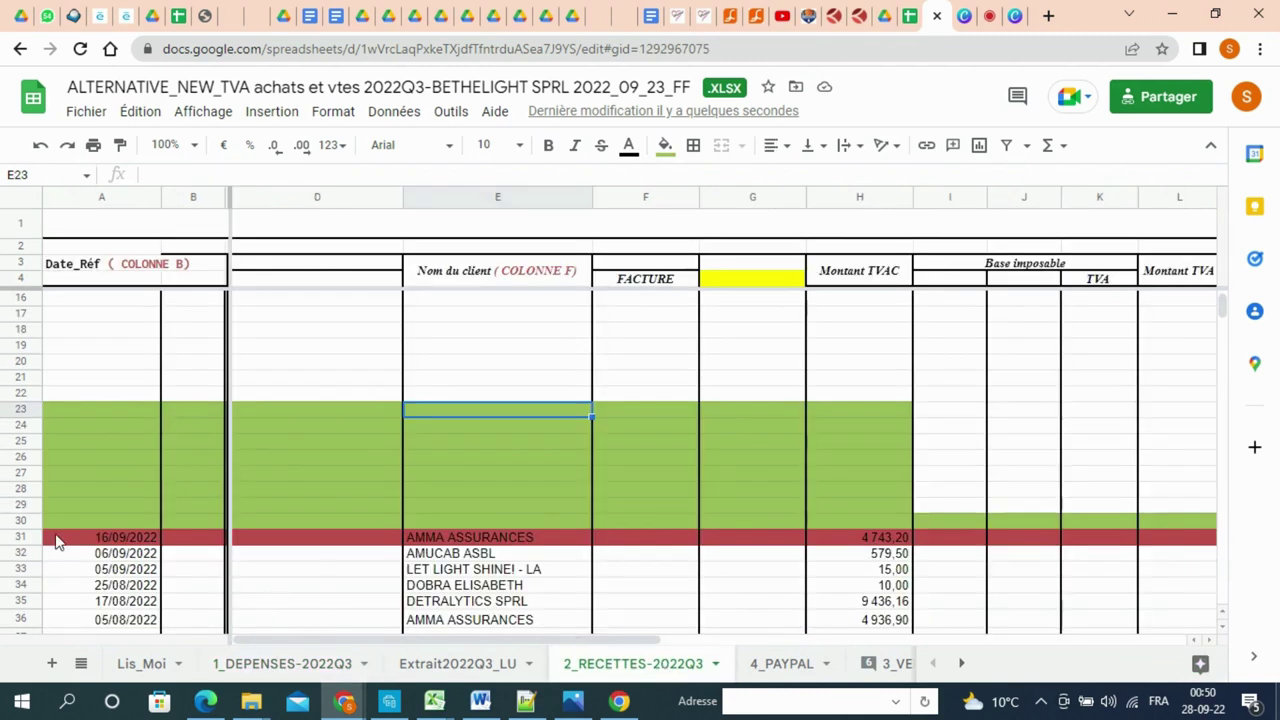
drag(57, 541, 855, 541)
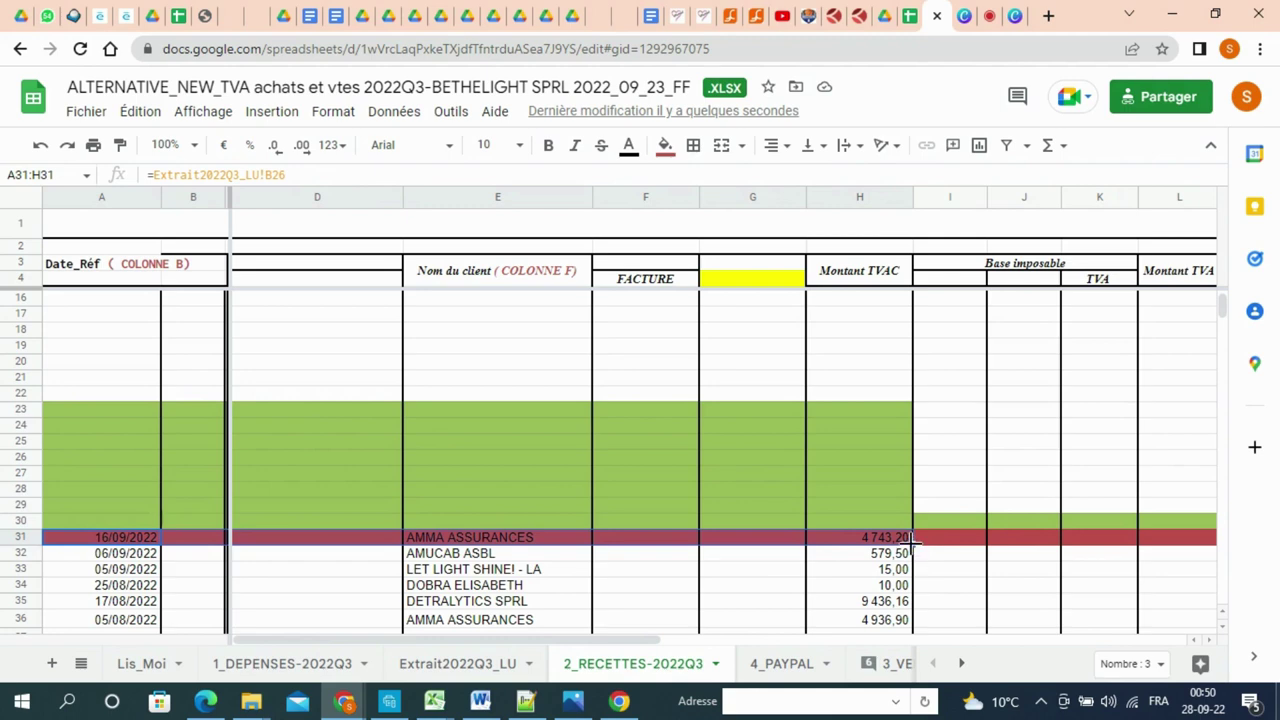
drag(905, 523, 884, 518)
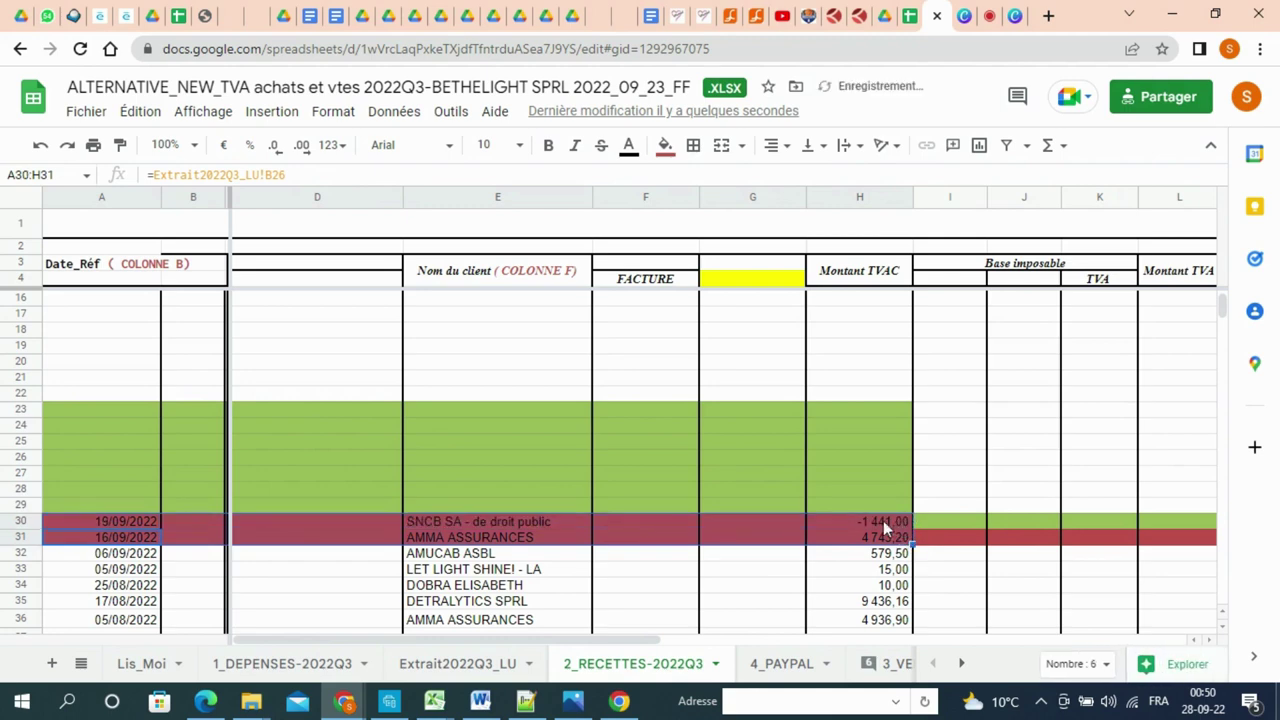
click(871, 521)
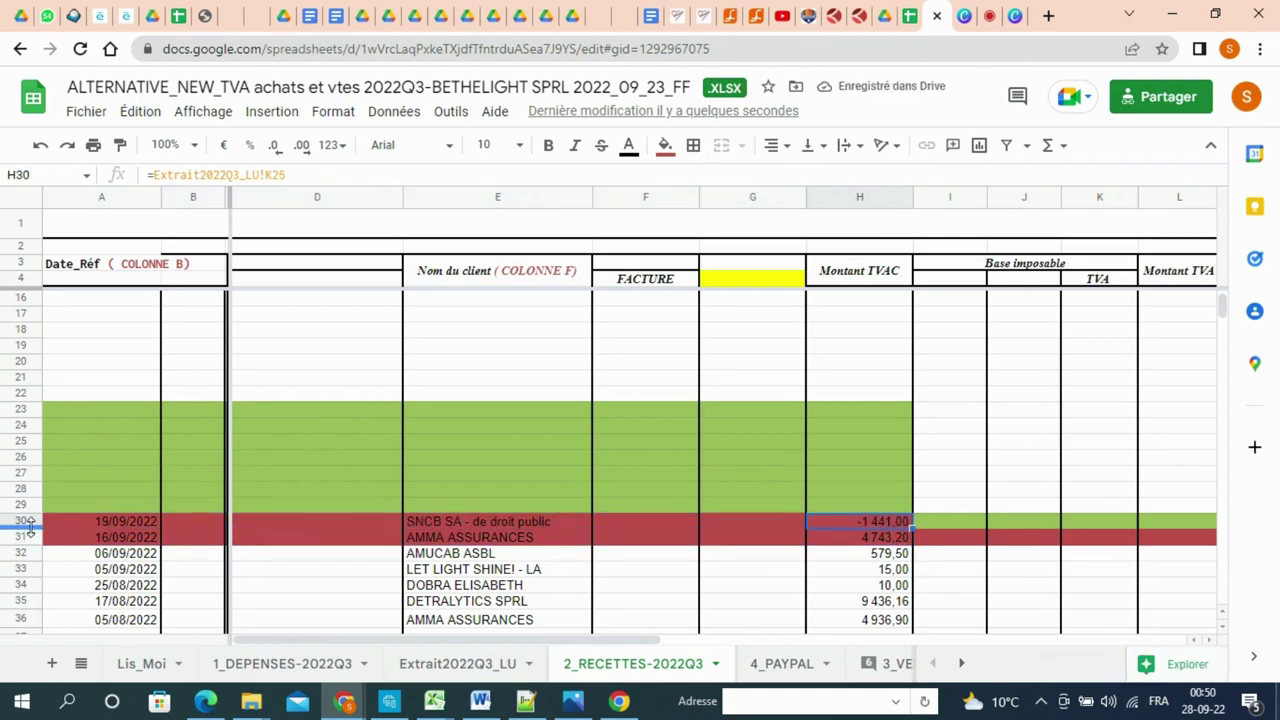
- Colour the cells A30:H30 of the revenue sheet yellow
drag(58, 523, 887, 527)
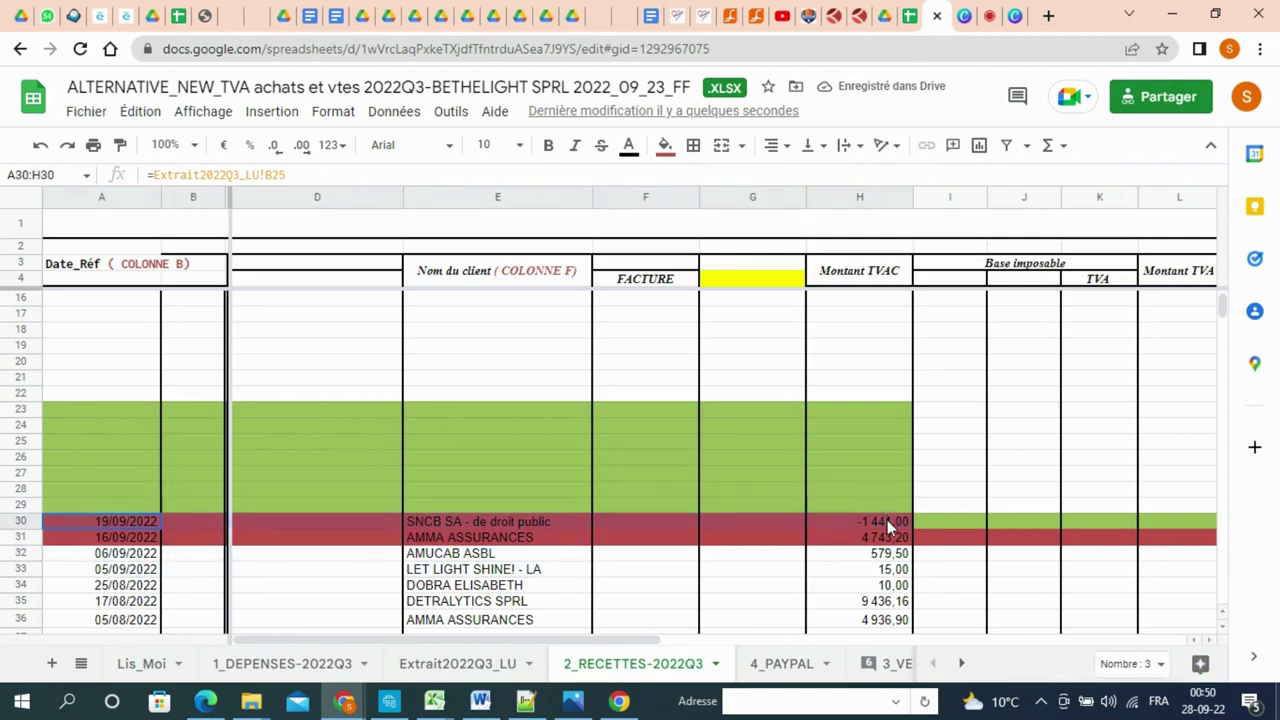
click(664, 145)
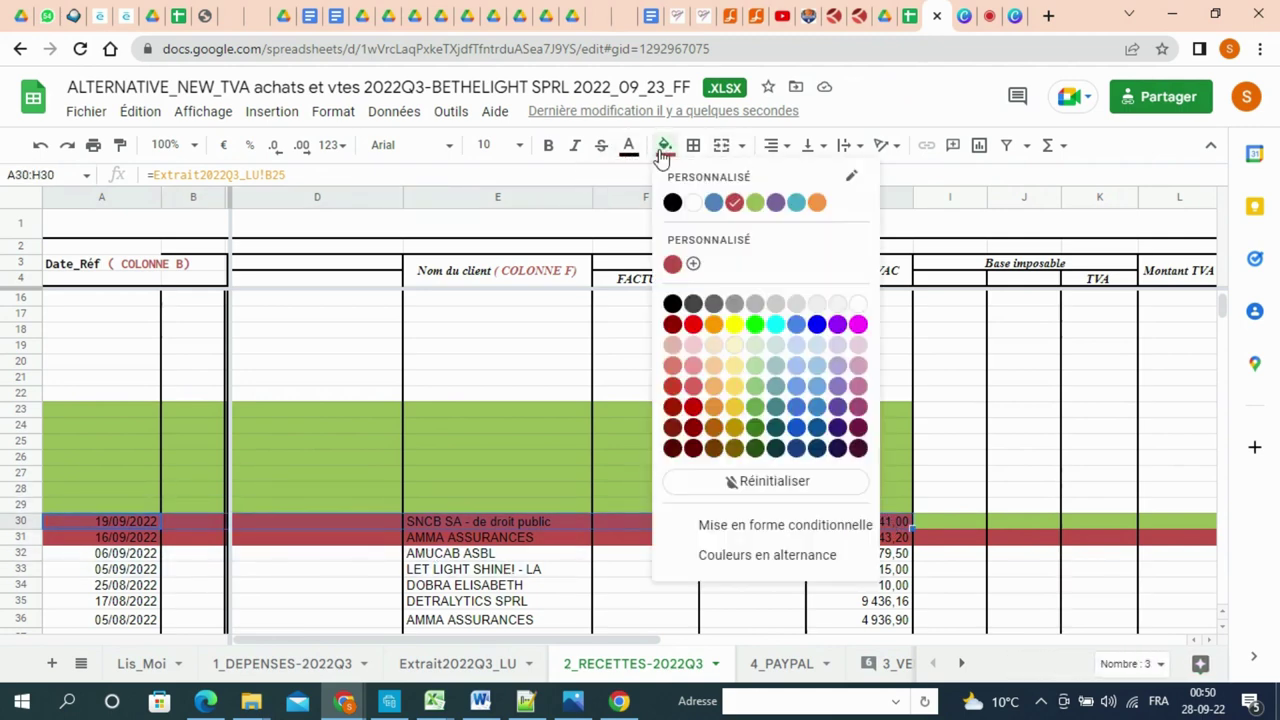
click(736, 326)
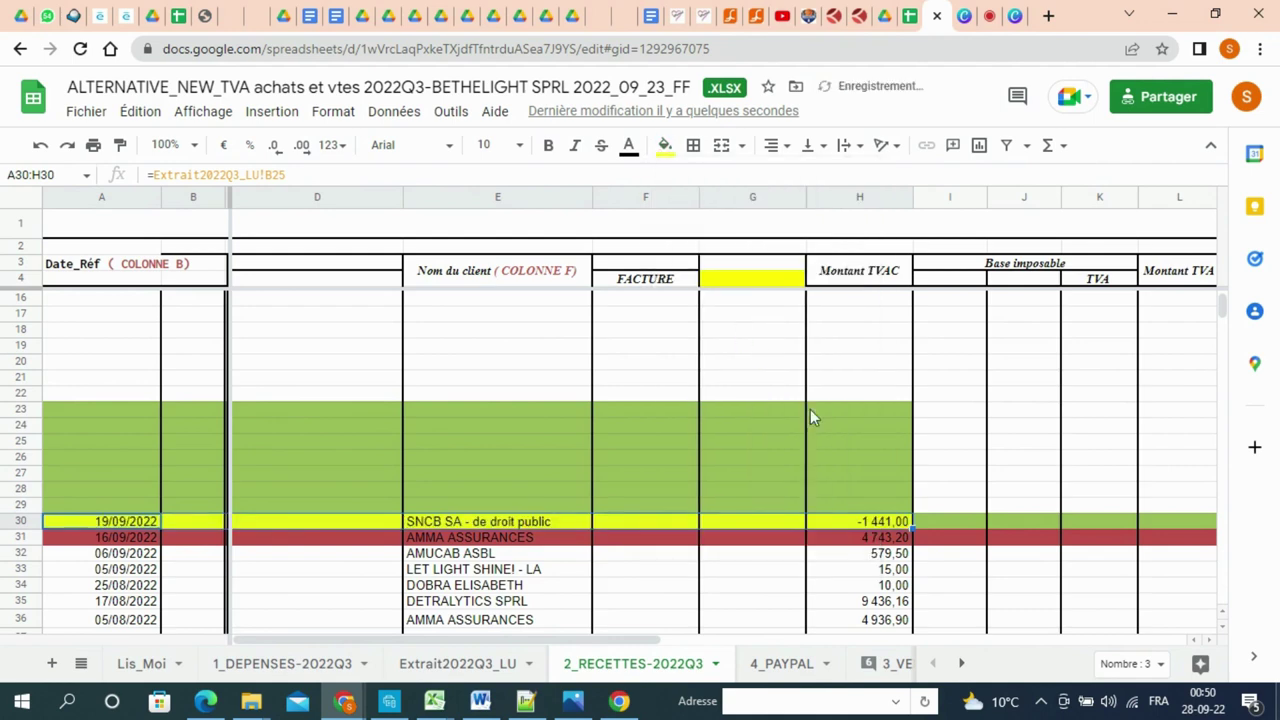
- Change the references in row 30 to Extrait2022Q3_LU!K18 for the amount in H30 and Extrait2022Q3_LU!F18 for the client name in E30
click(868, 522)
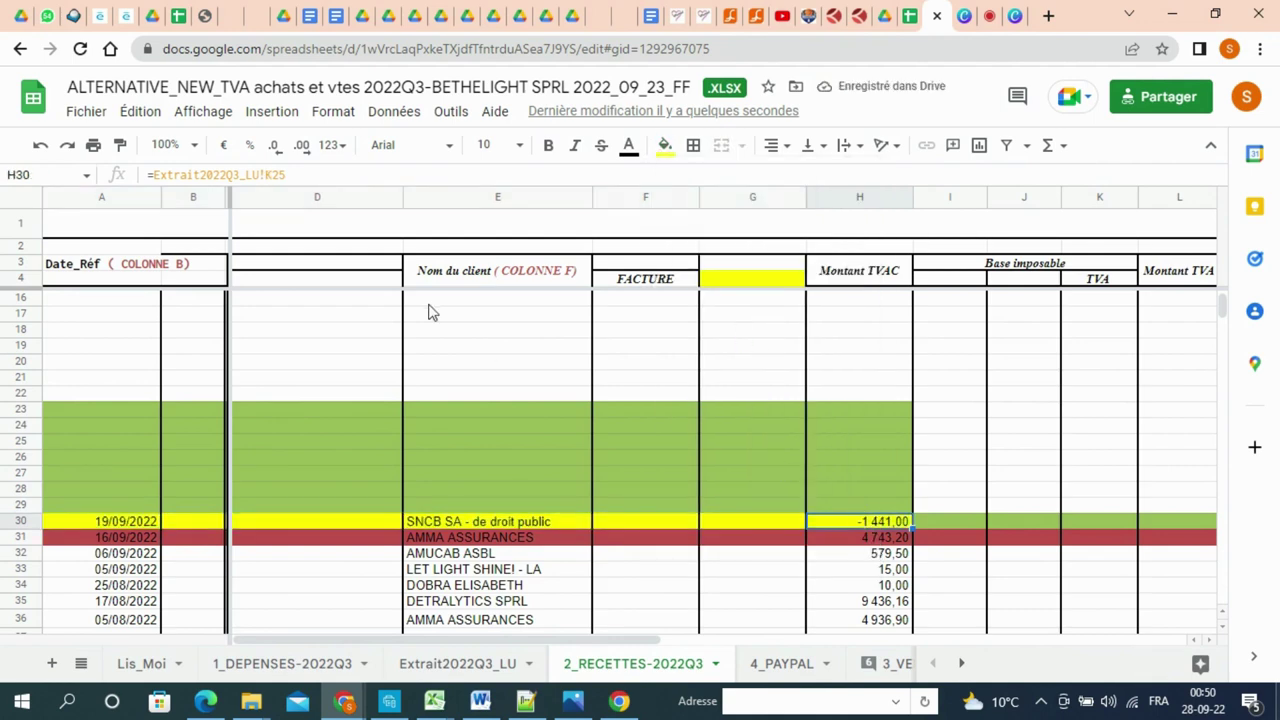
click(286, 175)
key(BackSpace)
key(BackSpace)
text(18)
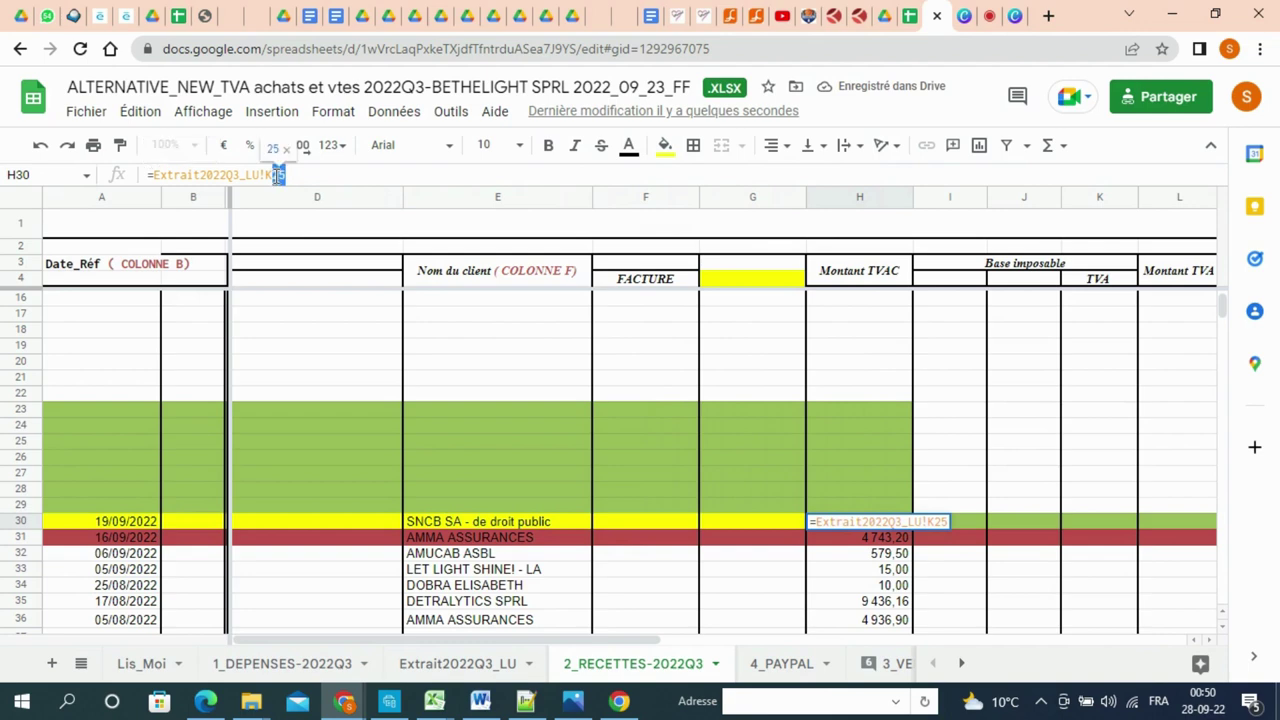
click(485, 522)
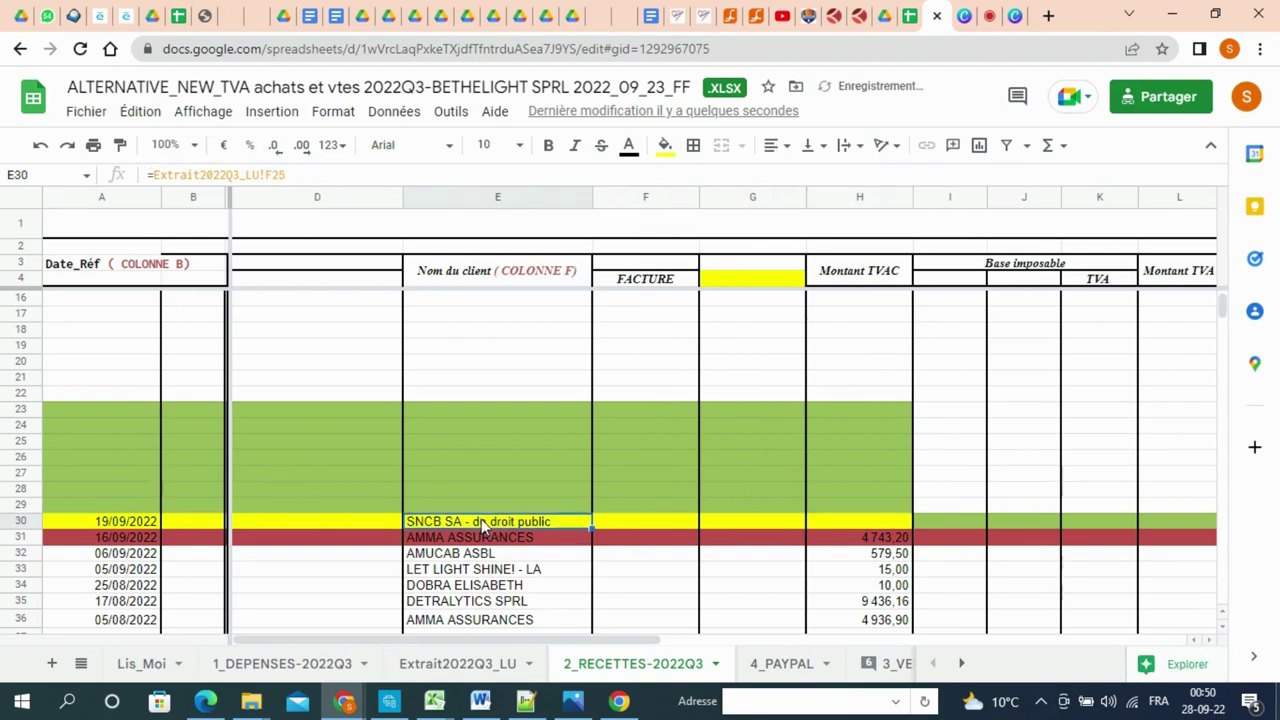
click(279, 175)
key(BackSpace)
key(BackSpace)
text(18)
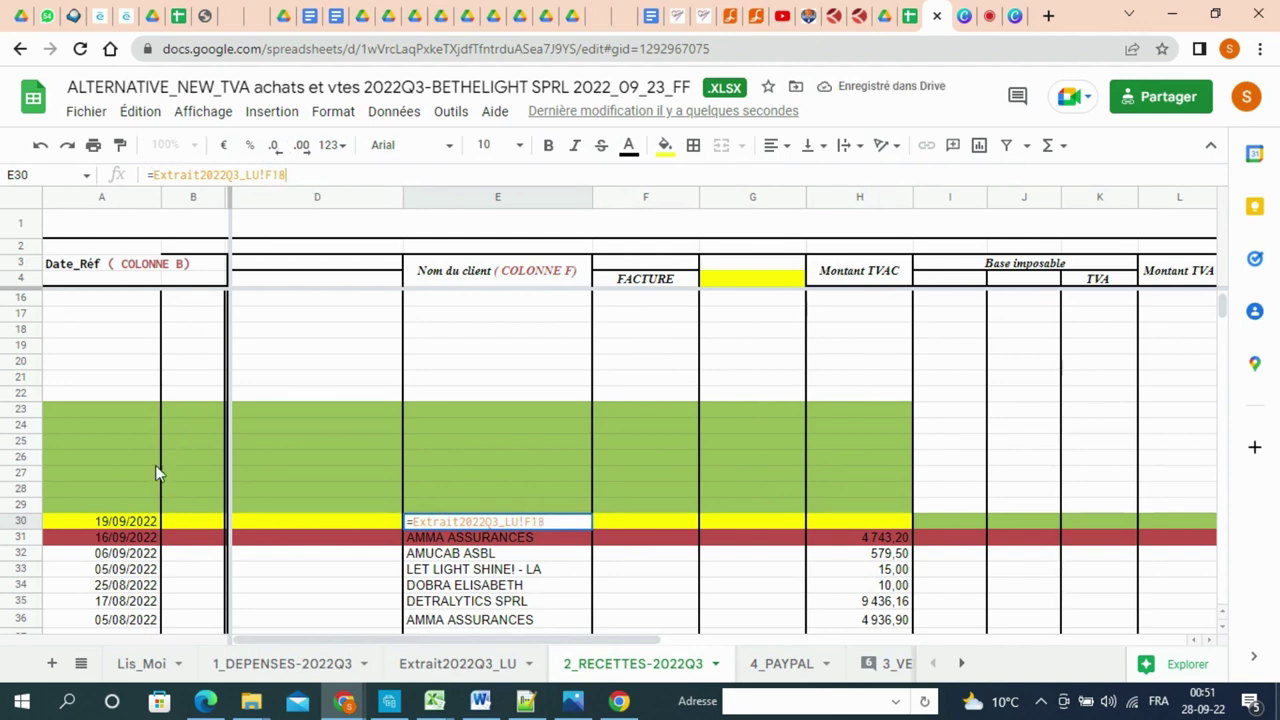
- Change the date reference in A30 to Extrait2022Q3_LU!B18
click(145, 522)
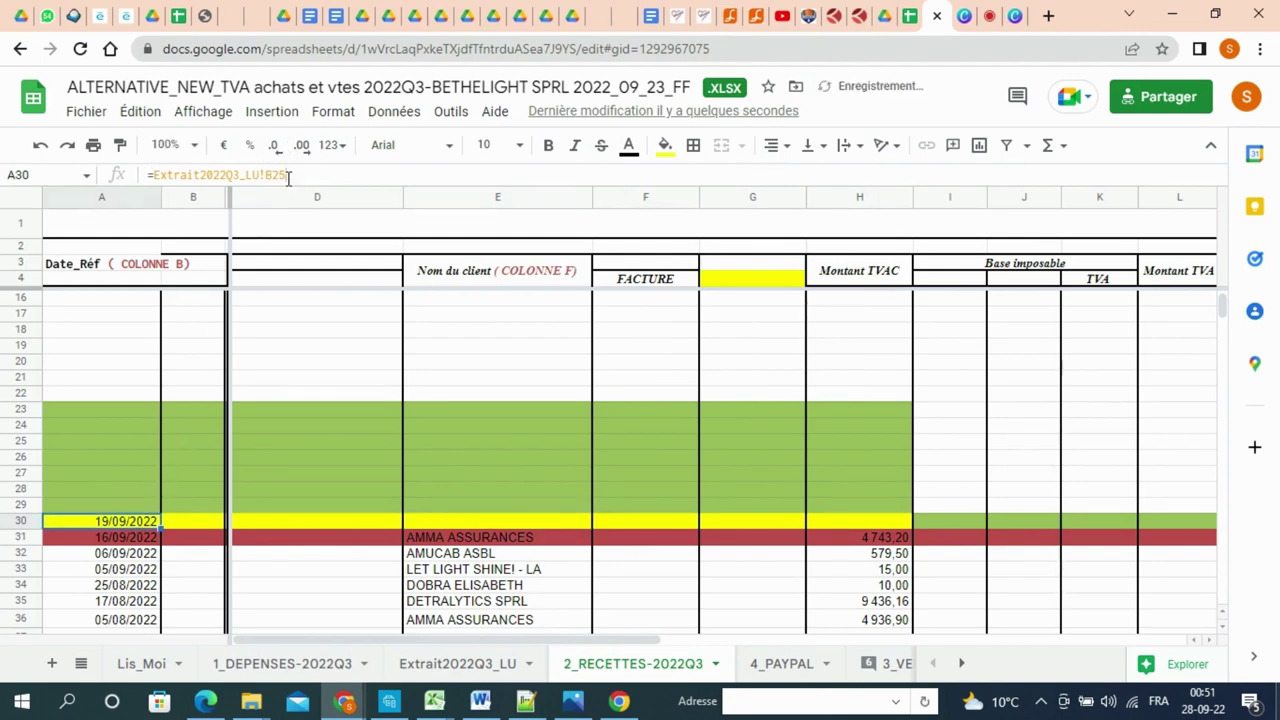
drag(288, 175, 278, 175)
text(18)
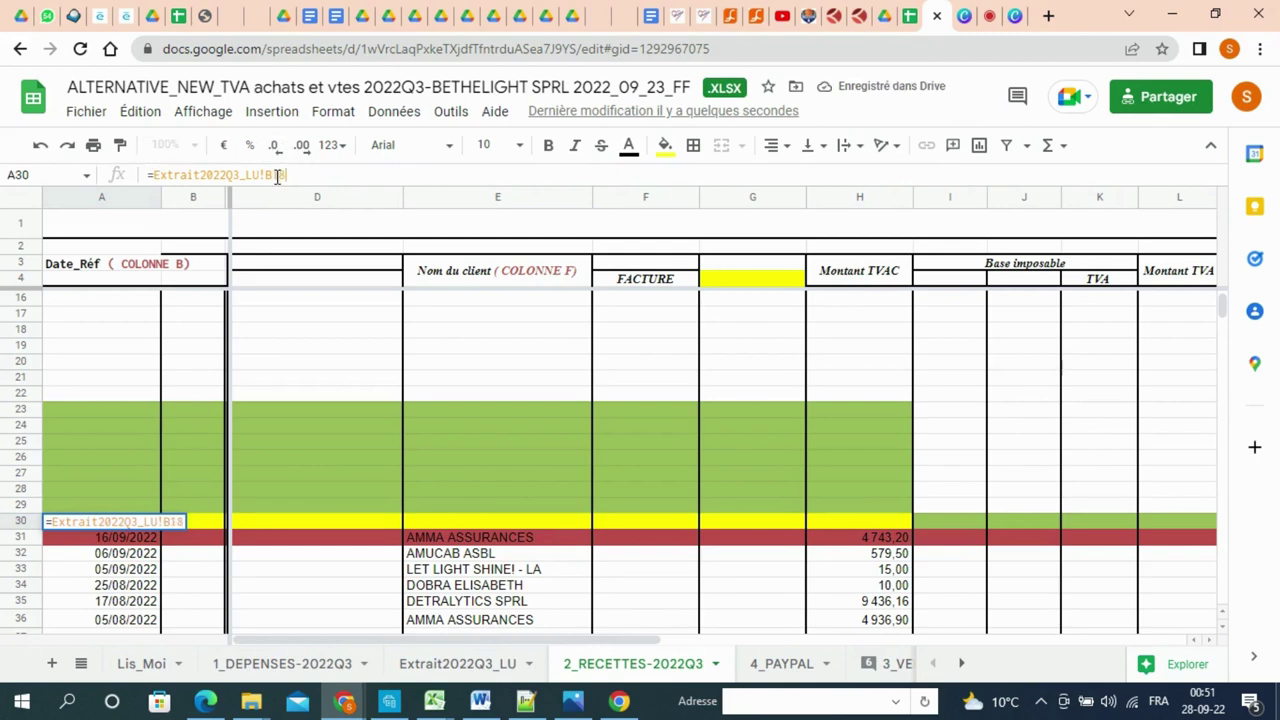
key(Return)
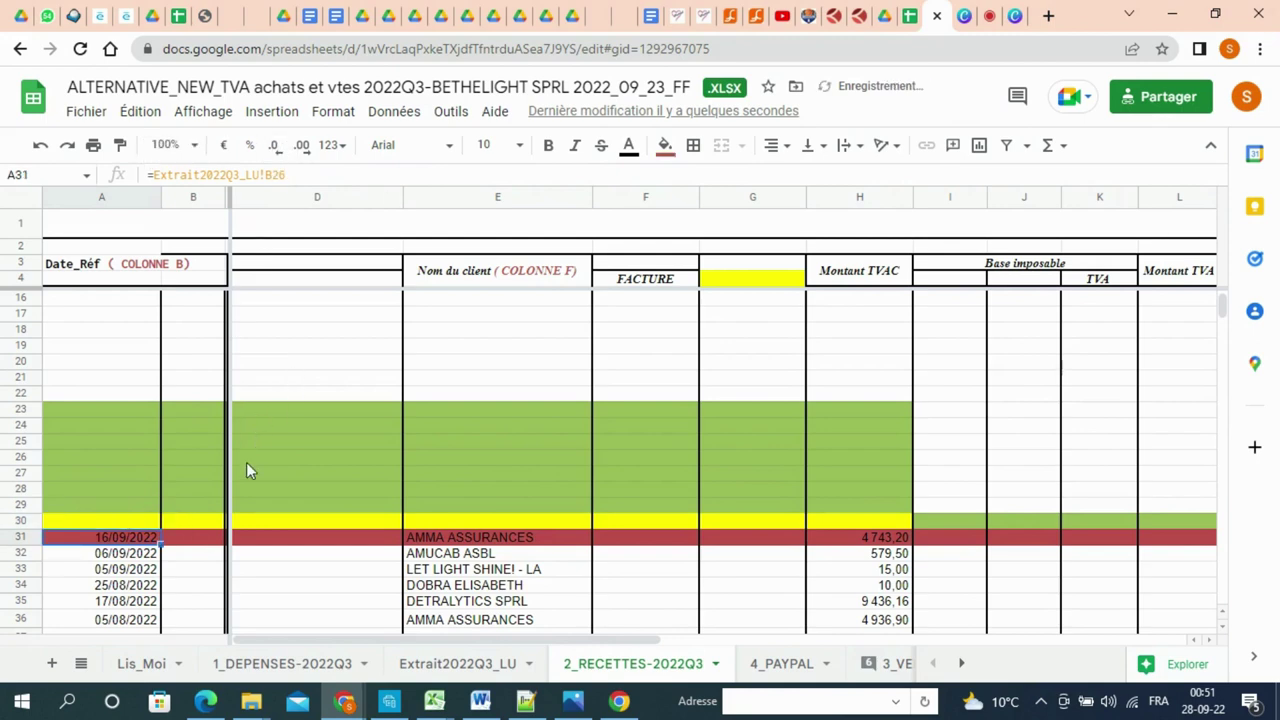
drag(230, 522, 123, 543)
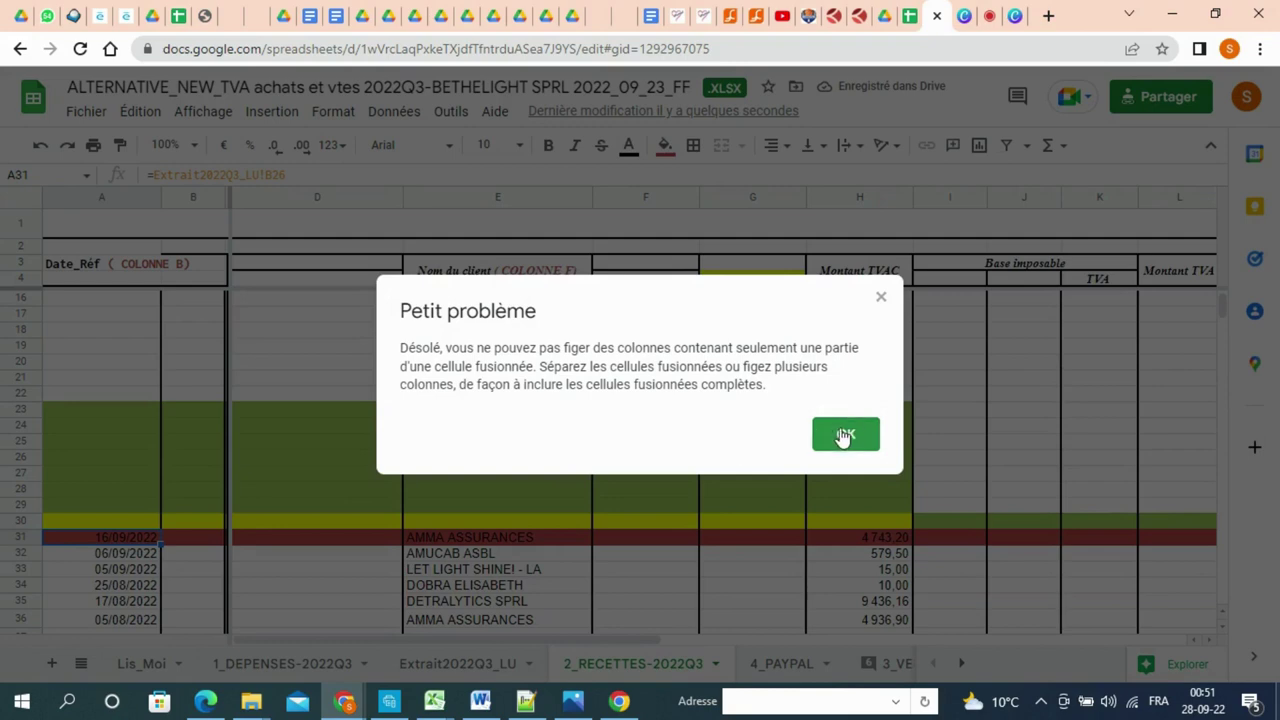
click(843, 434)
click(207, 586)
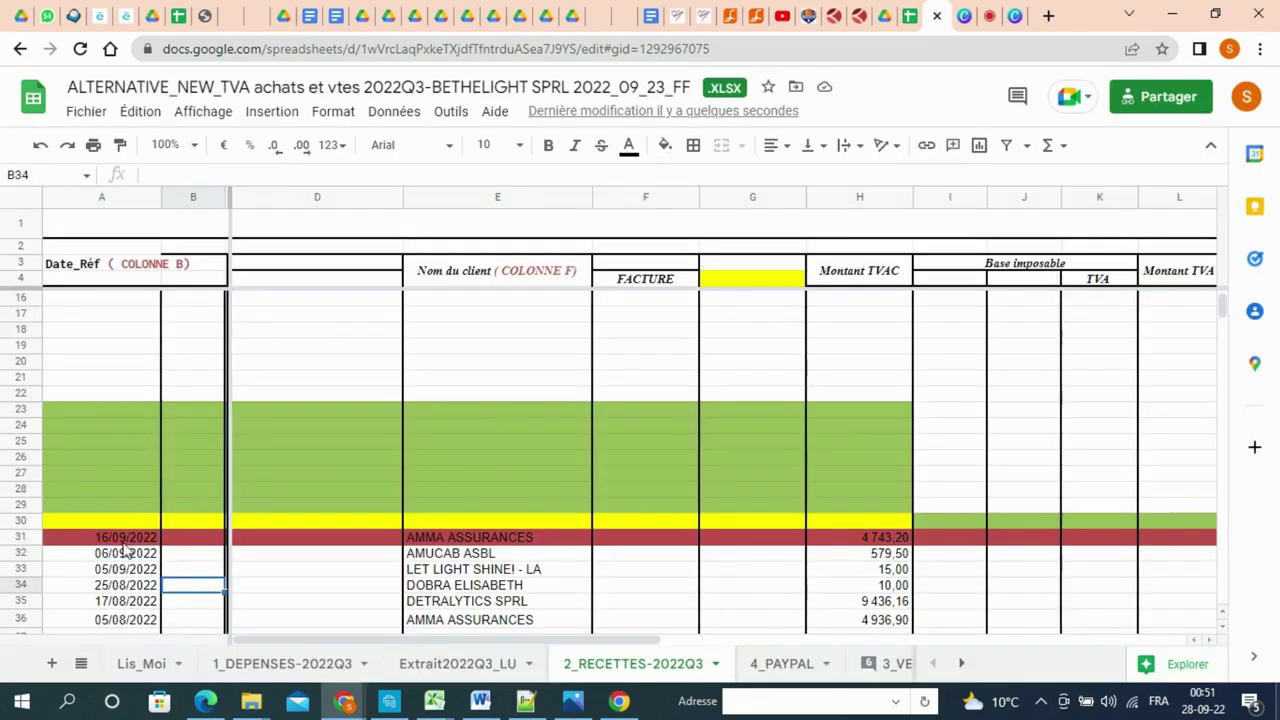
- Extend the AMMA ASSURANCES formulas from A31:H31 upward through row 28 of the revenue sheet
drag(117, 540, 912, 548)
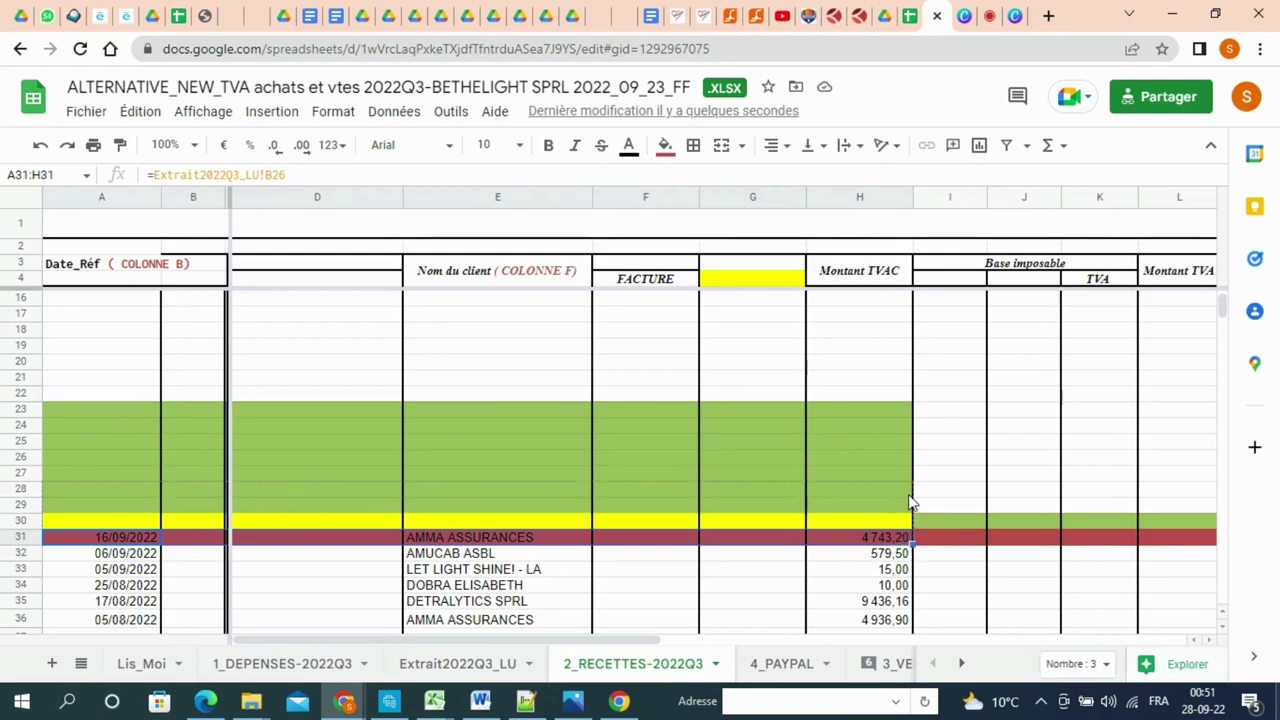
drag(908, 500, 909, 497)
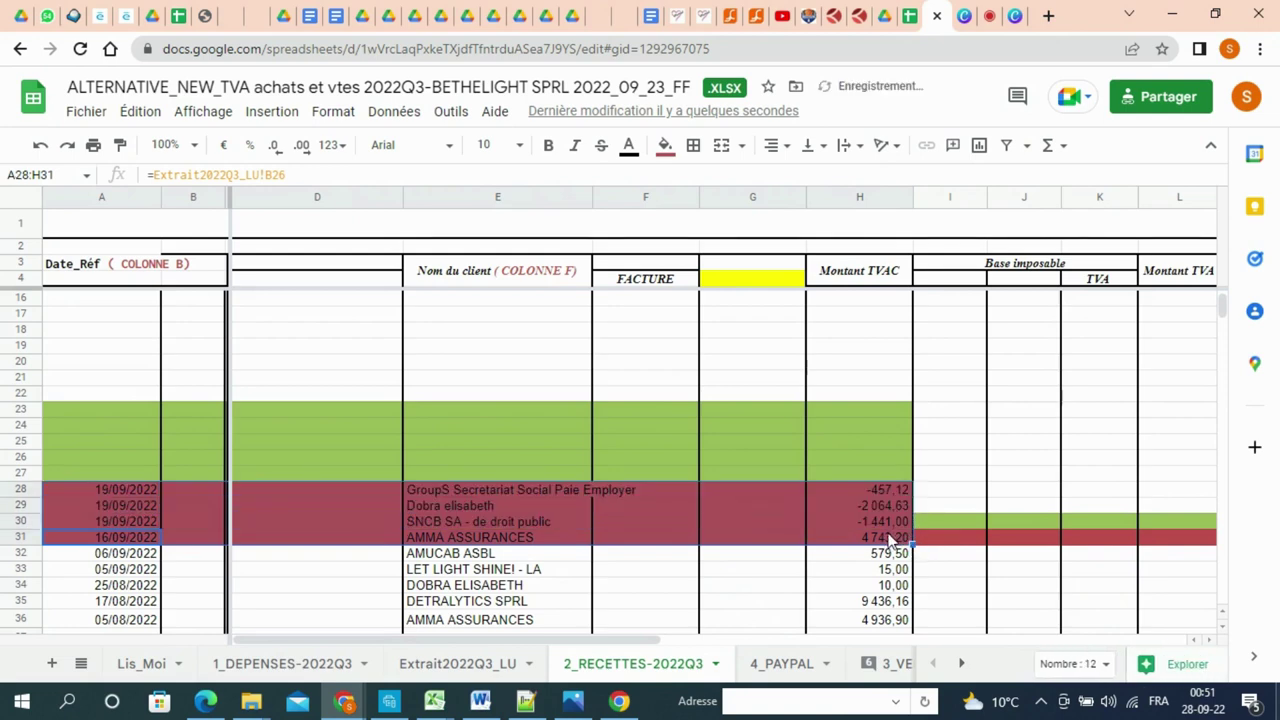
click(890, 540)
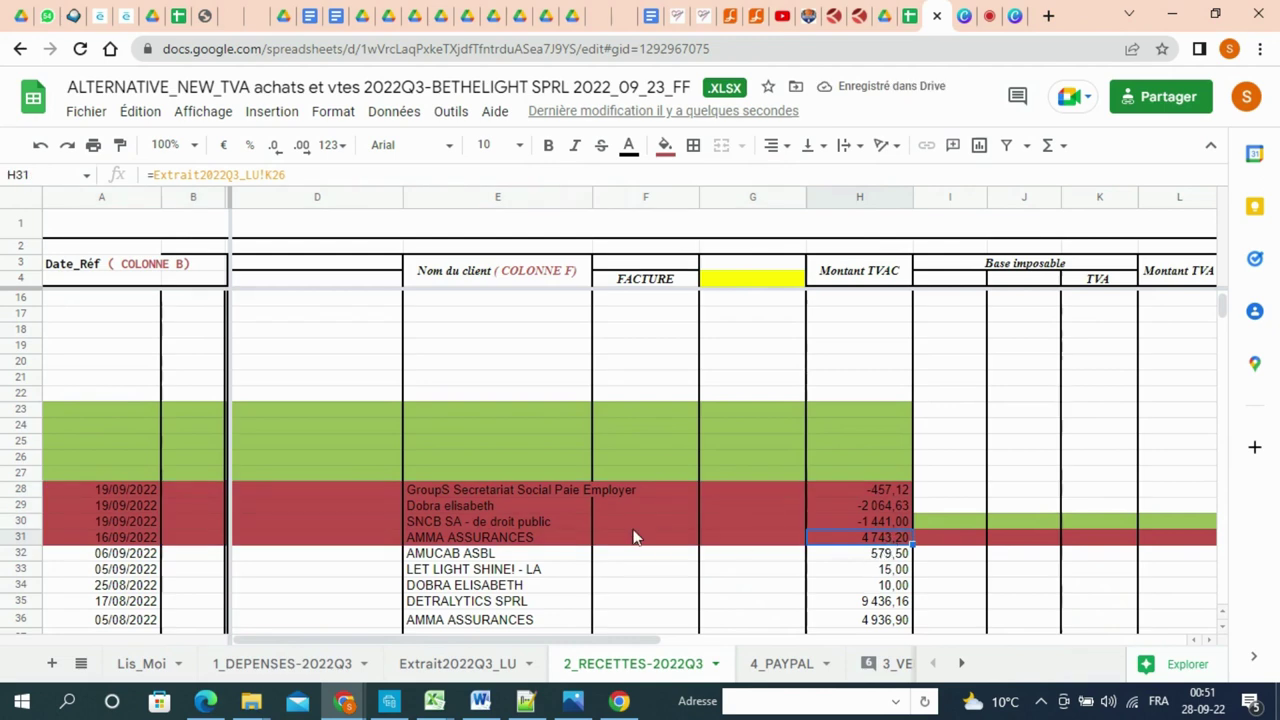
- Examine the client, amount and date references of row 31 in E31, H31 and A31, and compare them with row 30
click(487, 538)
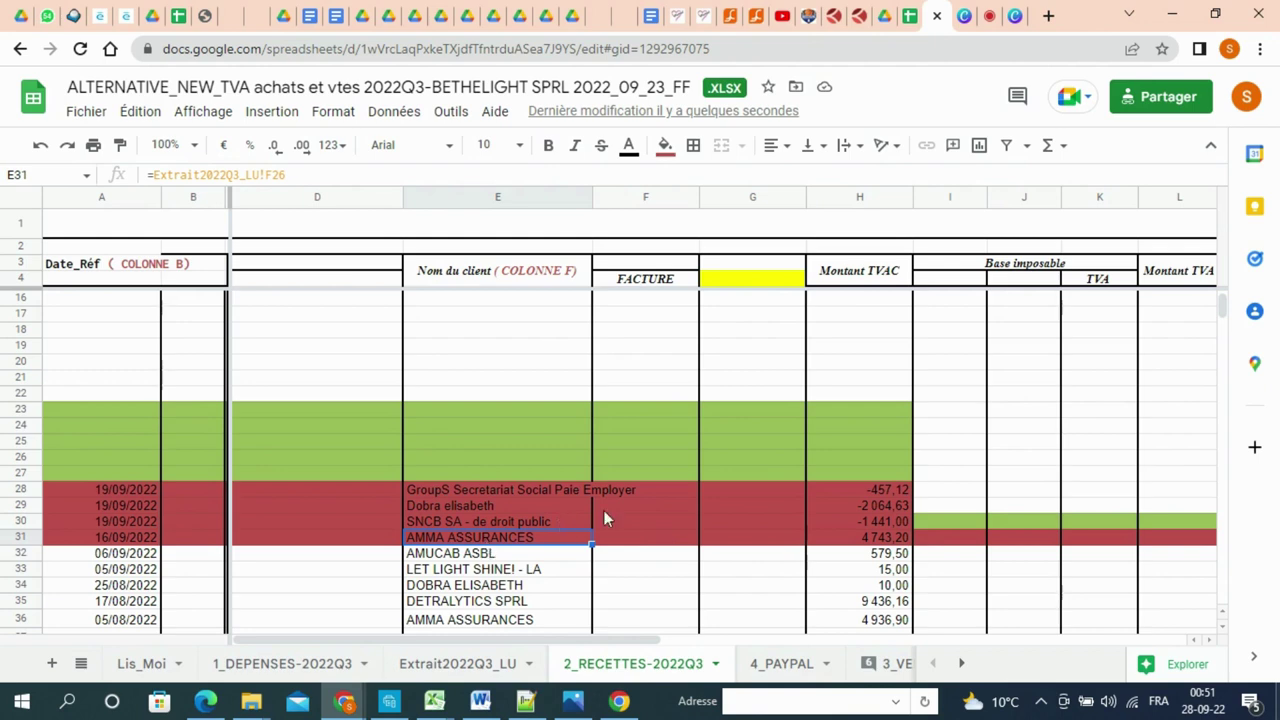
key(Right)
key(Right)
key(Right)
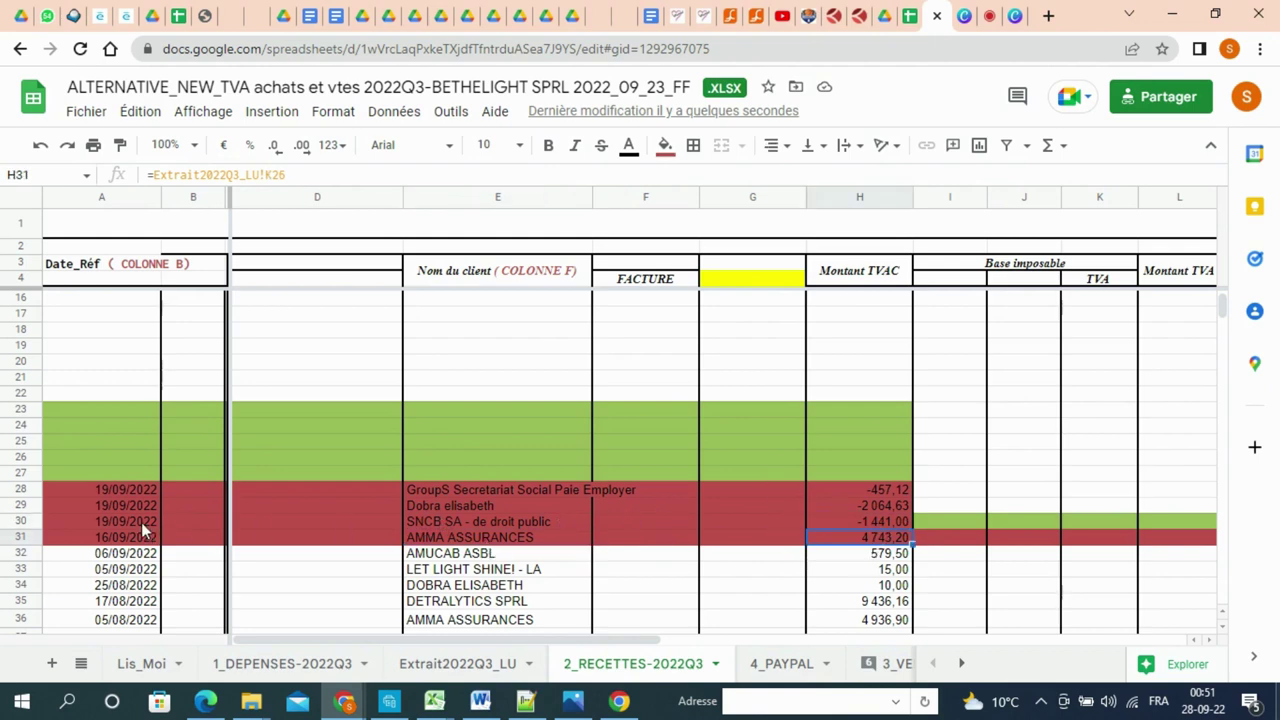
click(83, 540)
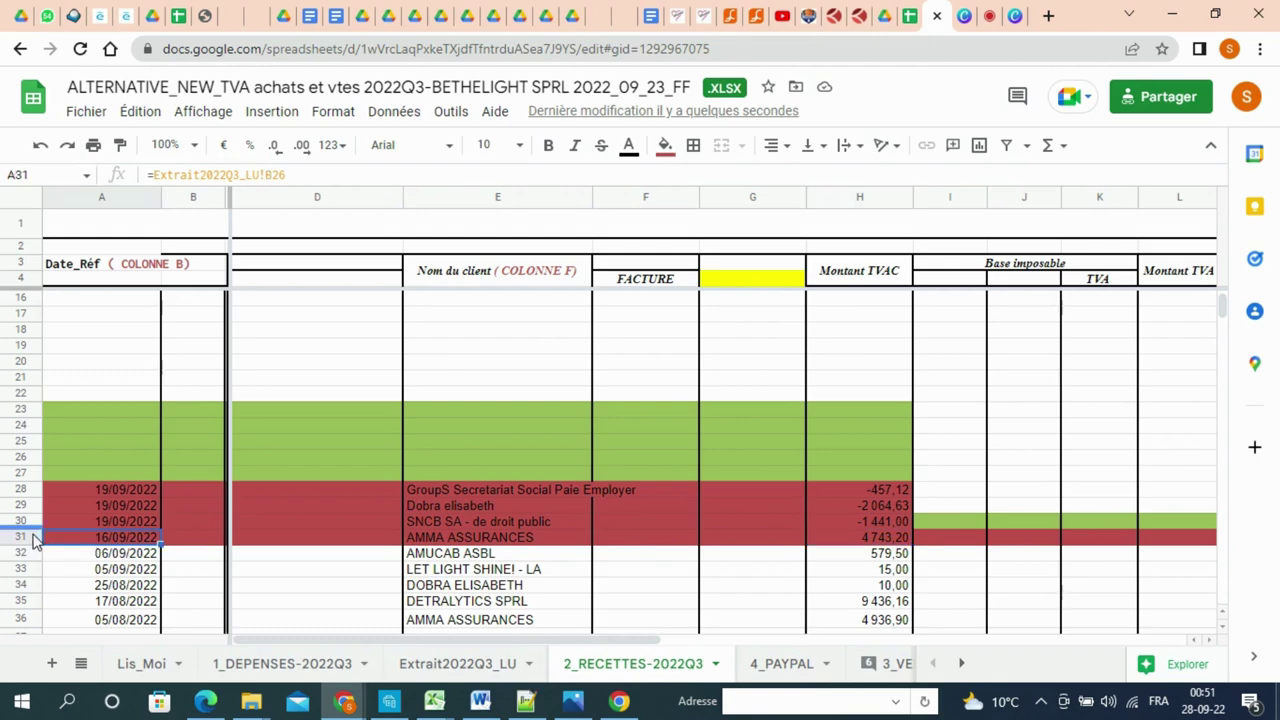
click(33, 540)
click(17, 515)
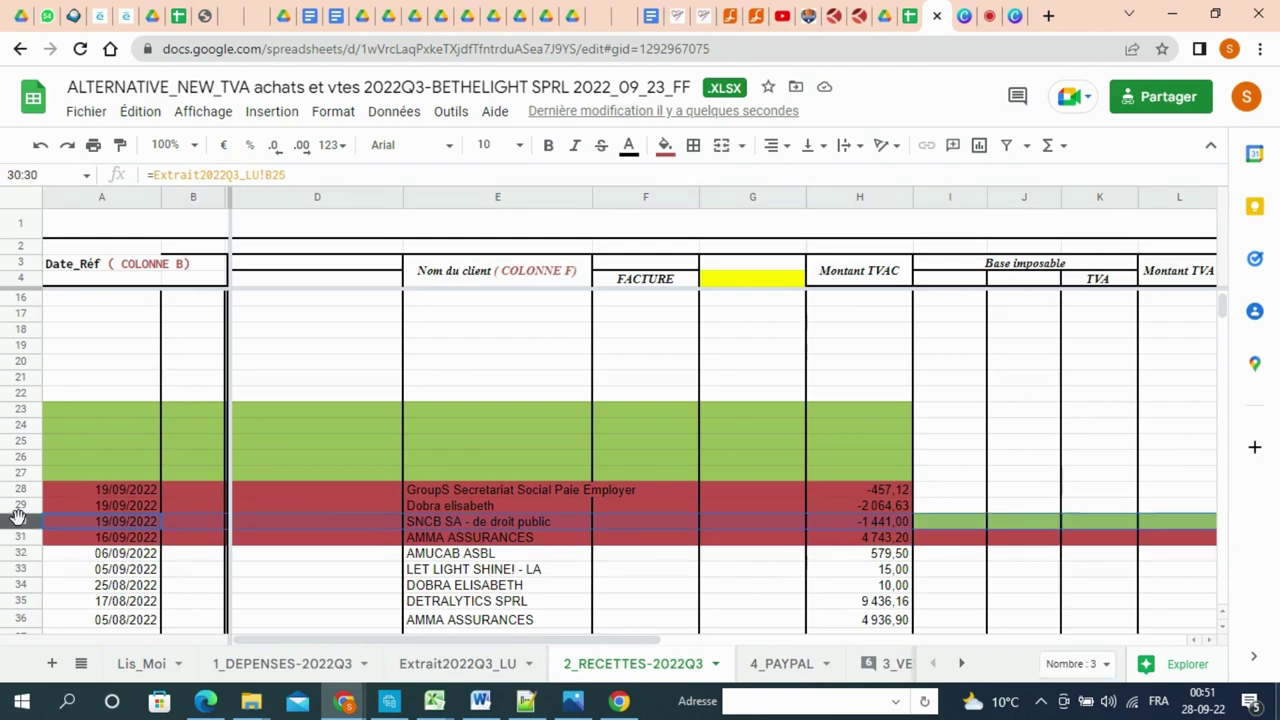
- Fill row 30 with yellow and change the date reference in A30 to Extrait2022Q3_LU!B18
click(665, 147)
click(735, 326)
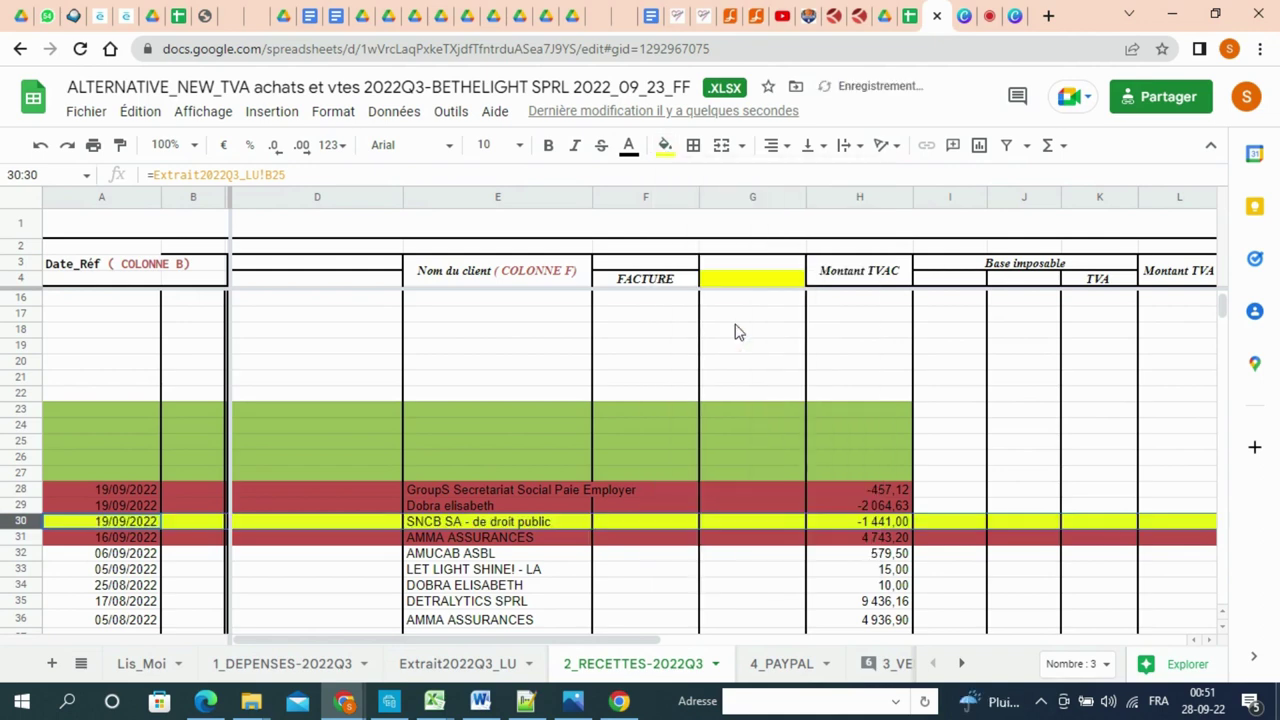
click(127, 523)
click(297, 175)
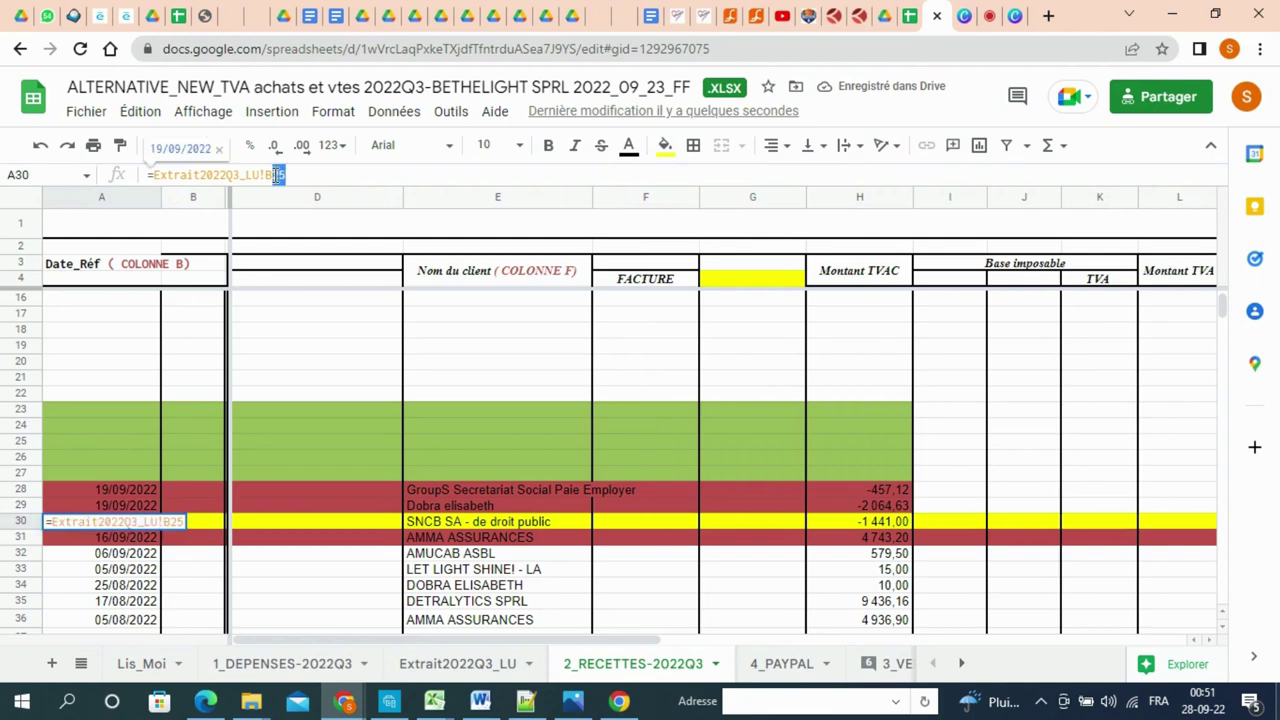
drag(285, 175, 273, 175)
key(BackSpace)
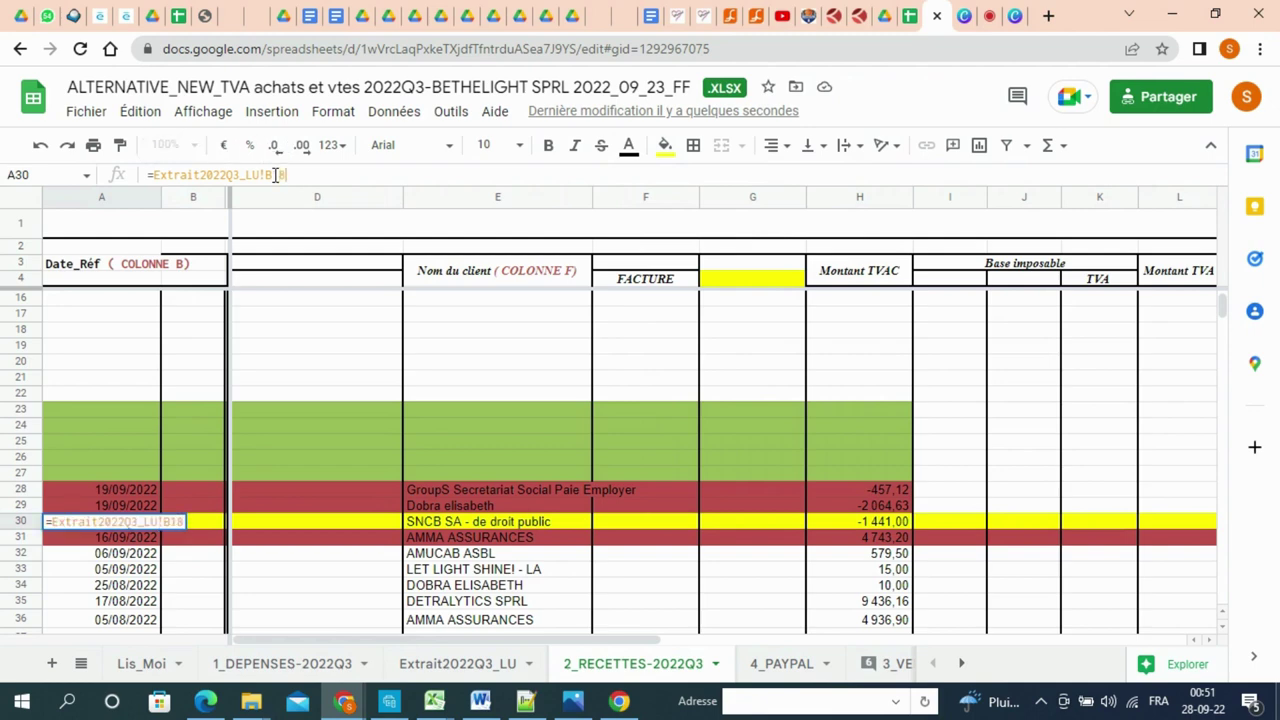
text(18)
click(315, 518)
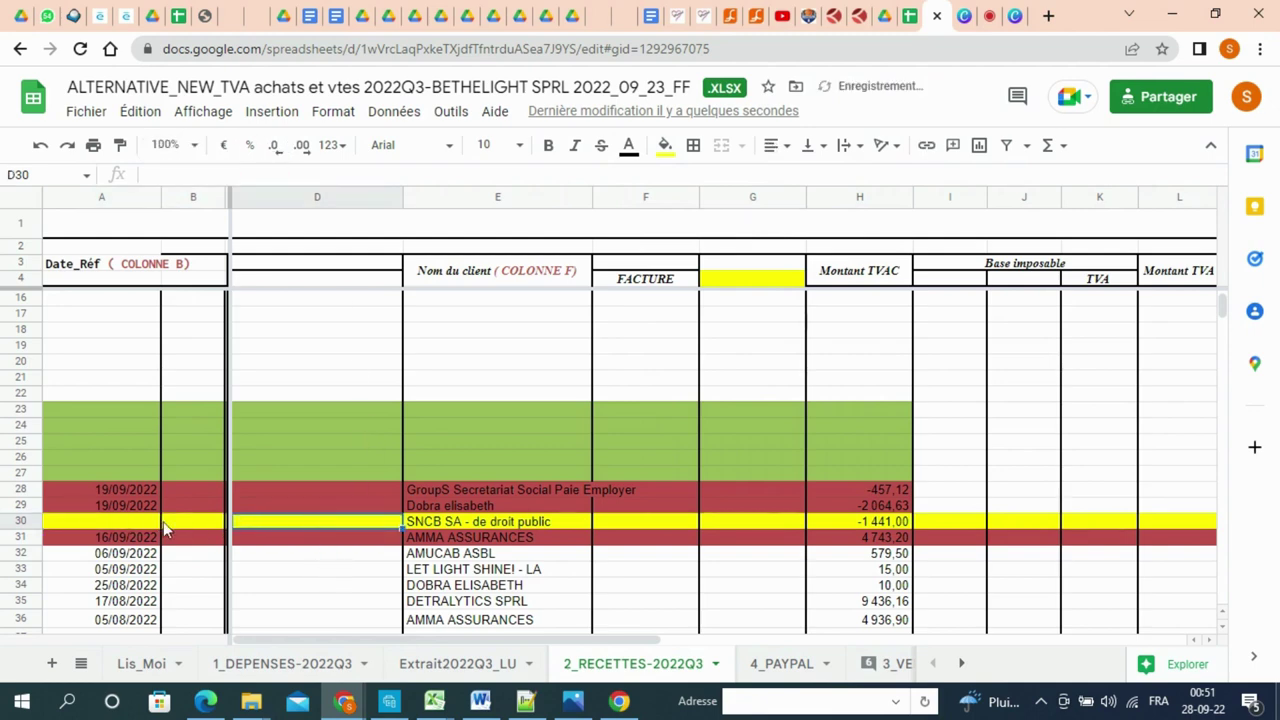
- Check the date reference in A30 and set the cell's text colour to black
click(130, 519)
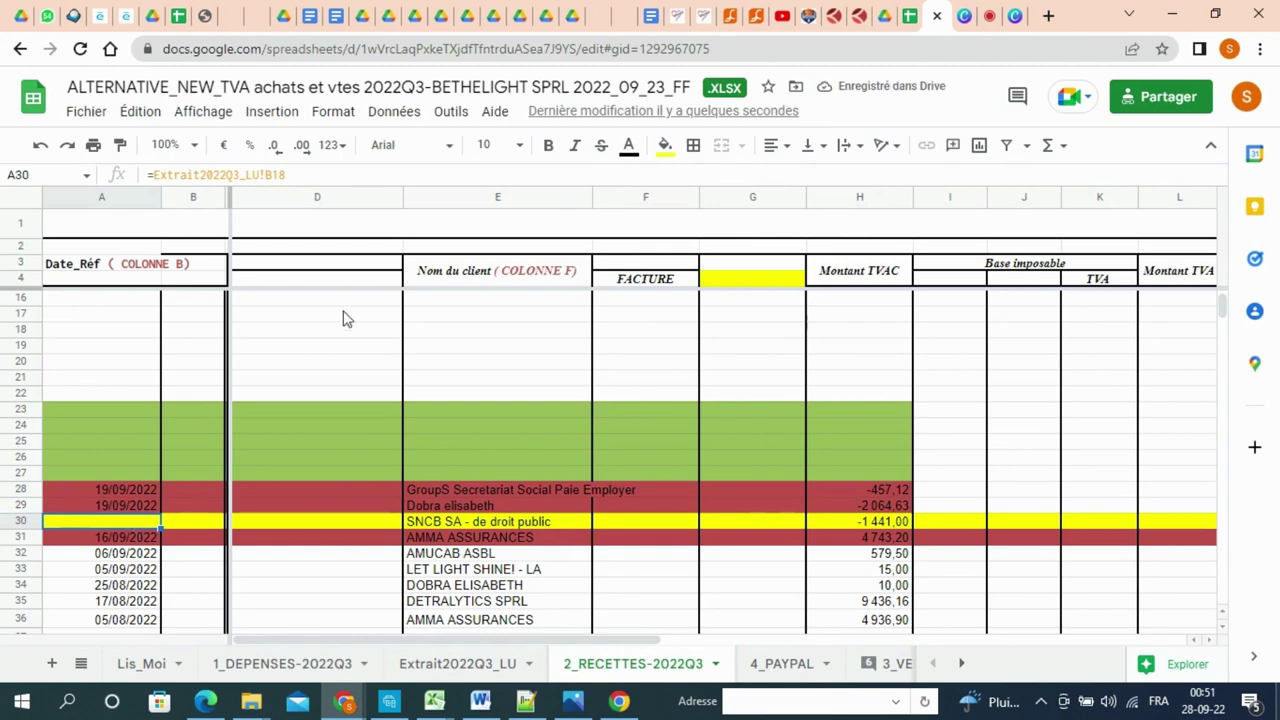
click(281, 511)
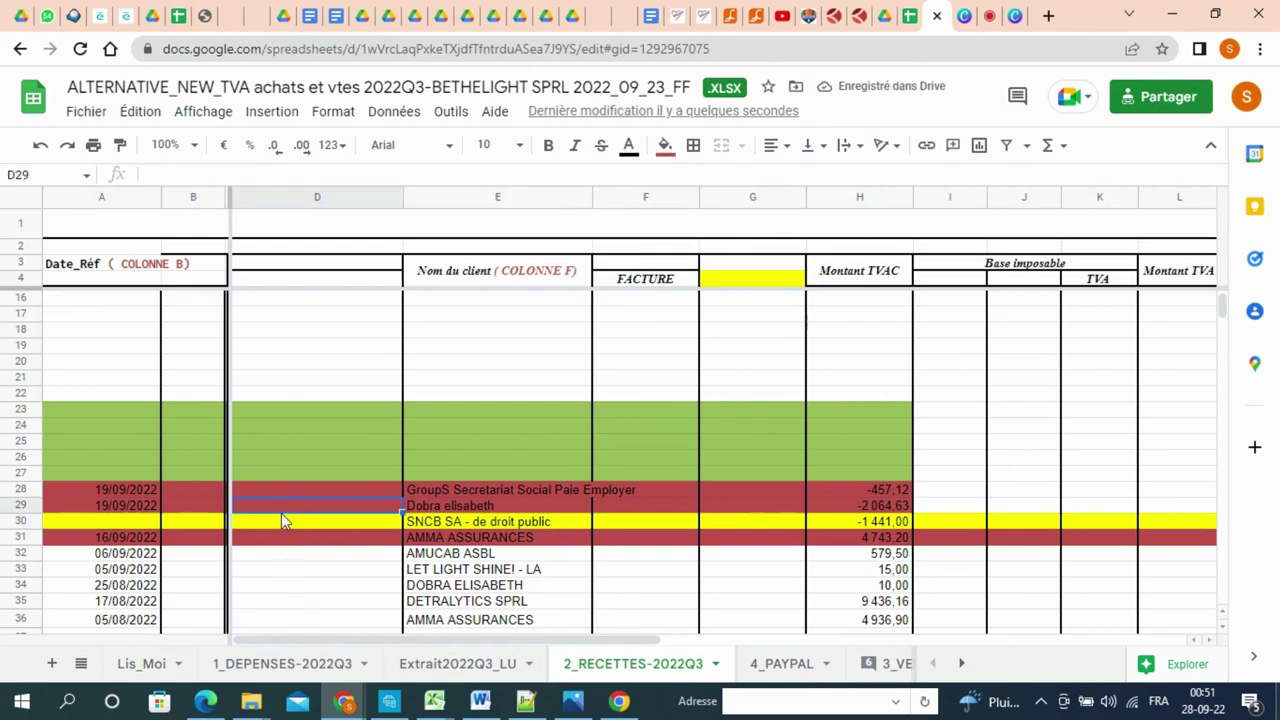
click(115, 519)
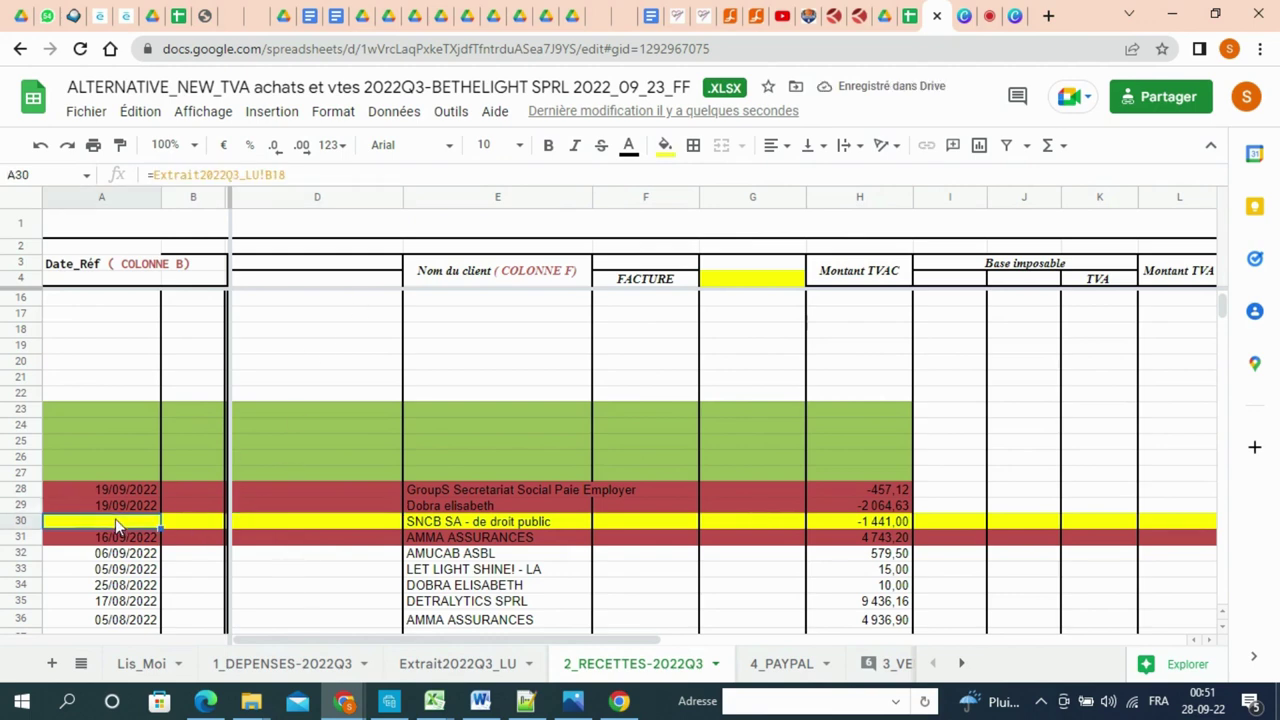
click(629, 148)
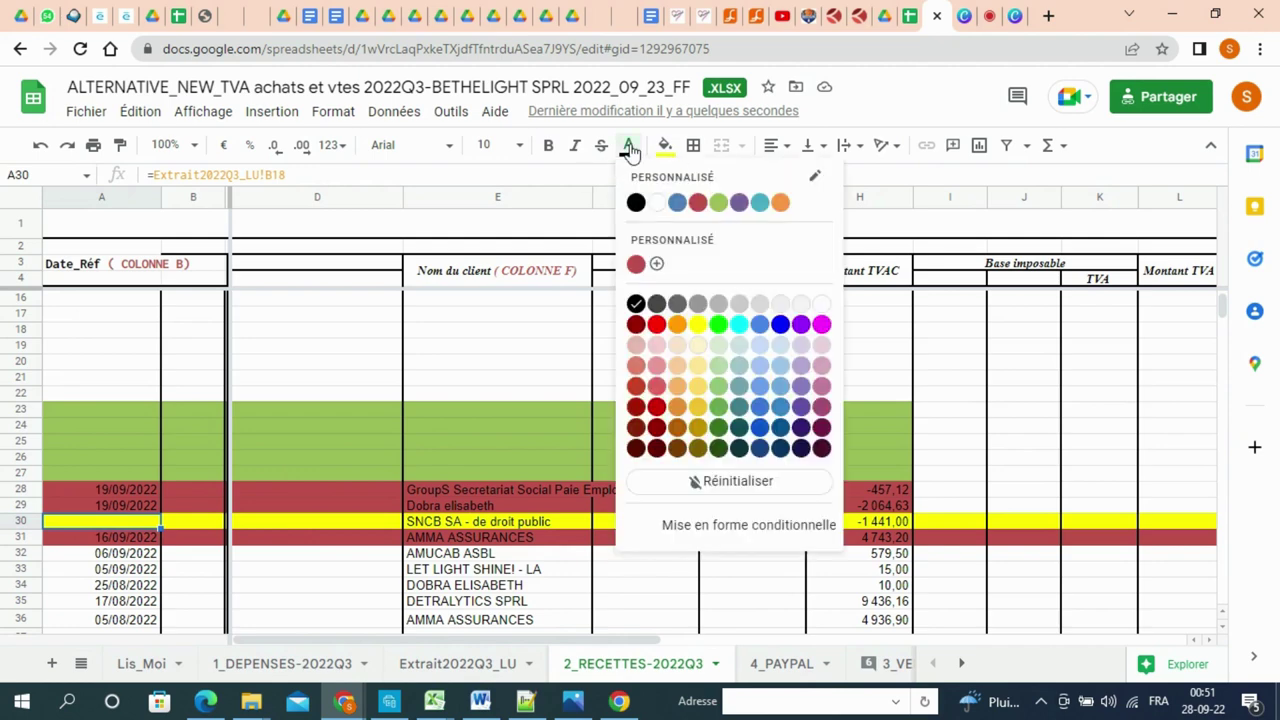
click(636, 303)
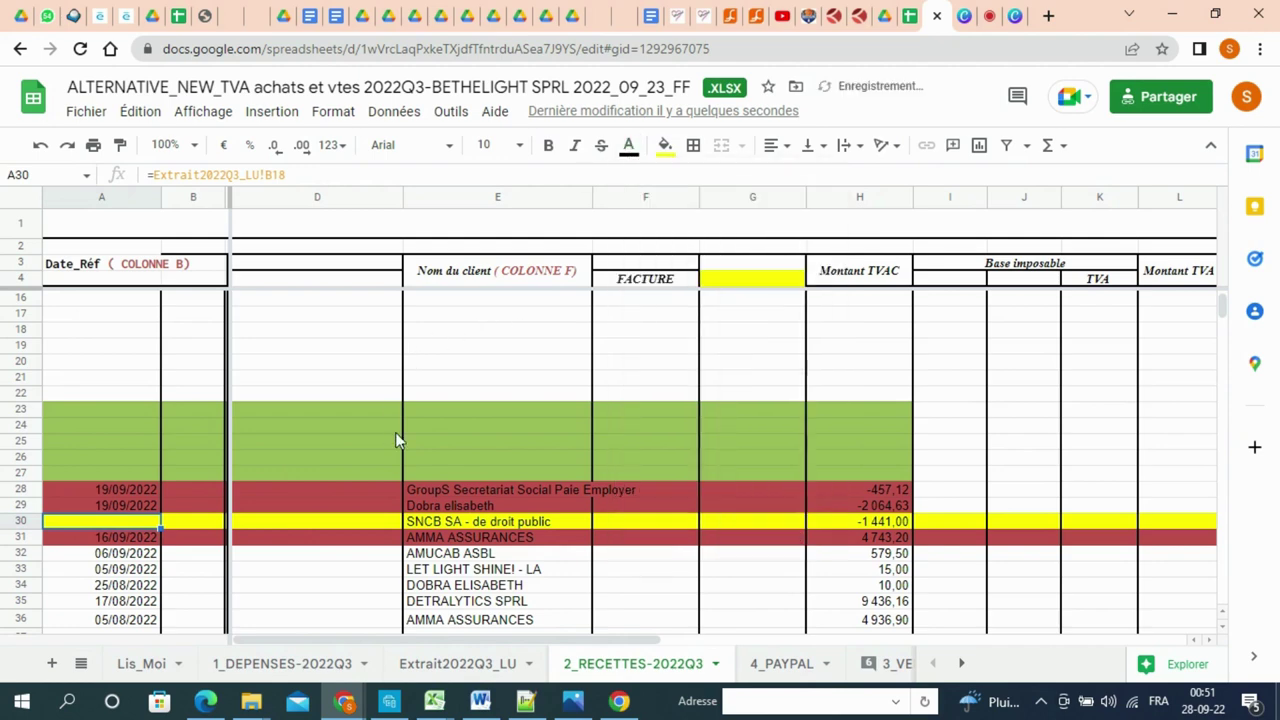
- Change the references in row 29 to Extrait2022Q3_LU!F18 for the client name in E29 and Extrait2022Q3_LU!K18 for the amount in H29
click(458, 510)
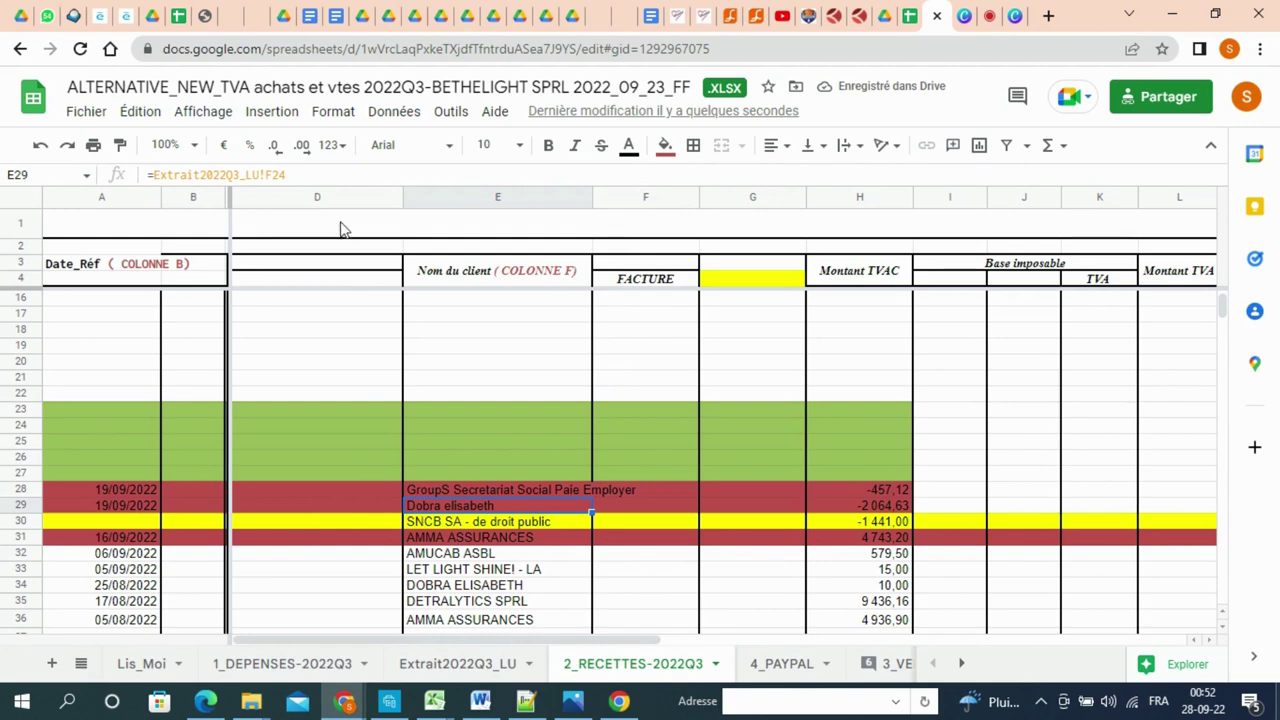
drag(287, 176, 272, 177)
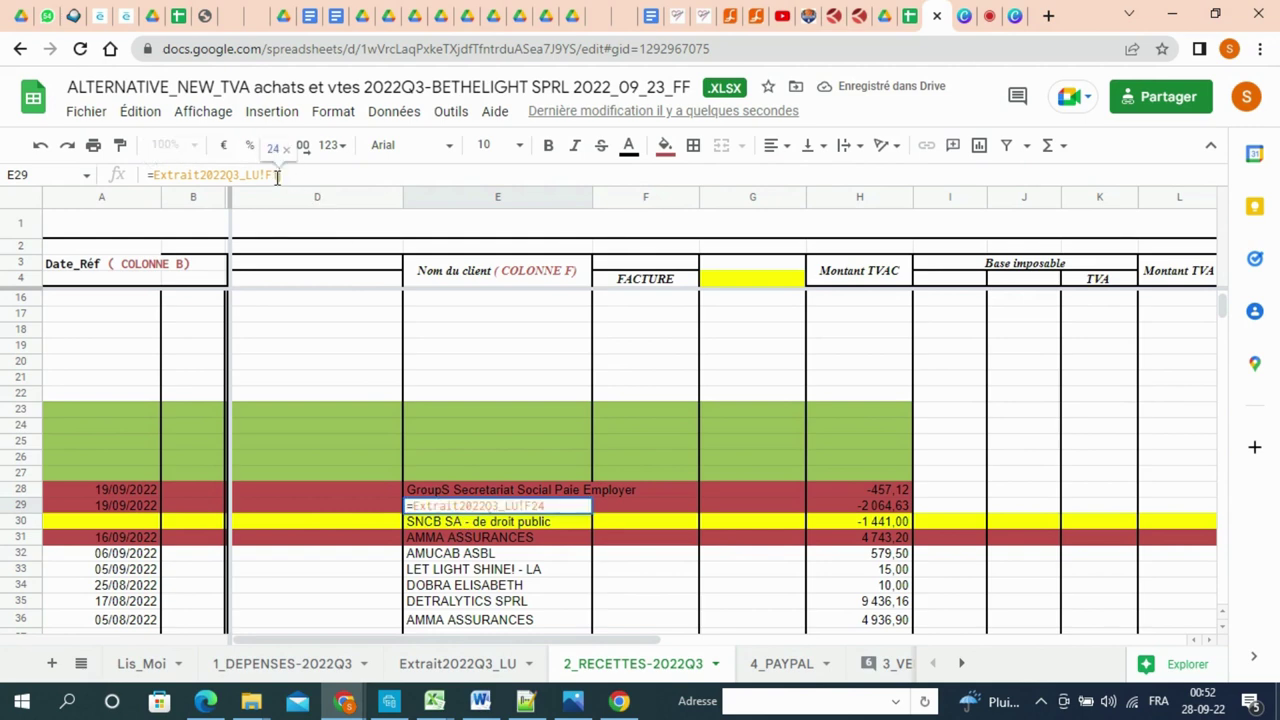
text(18)
key(Return)
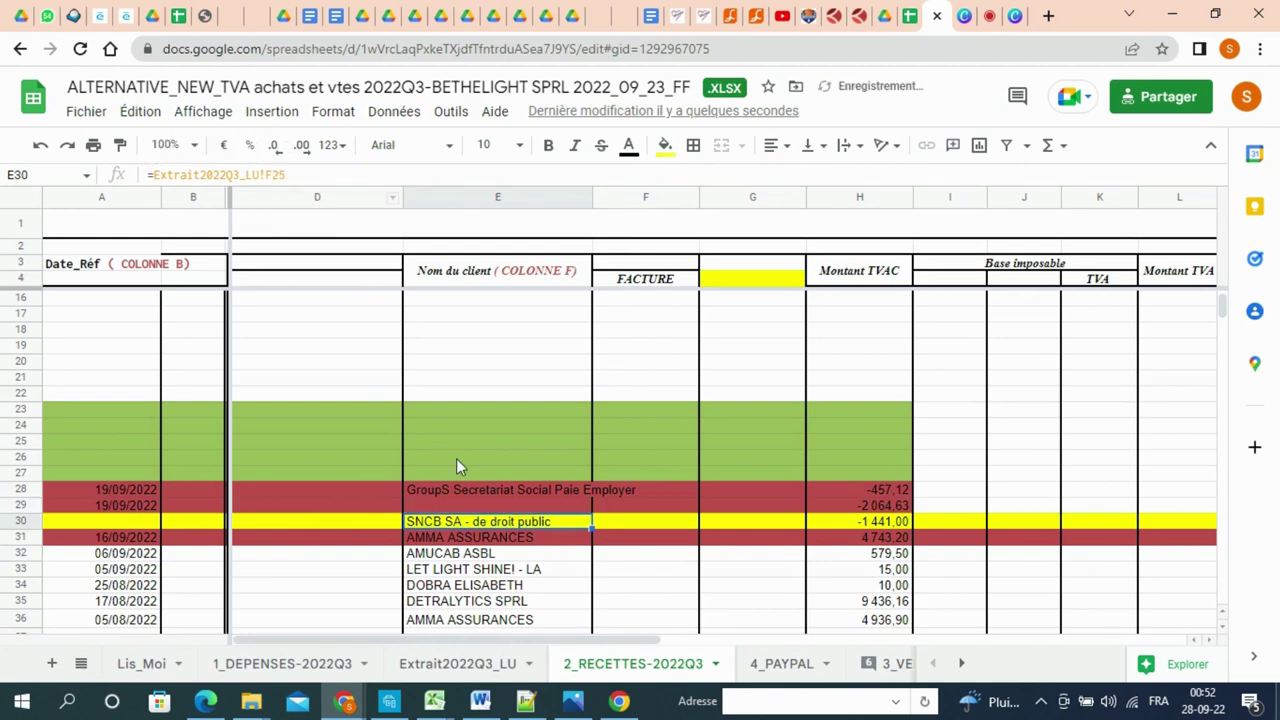
click(838, 508)
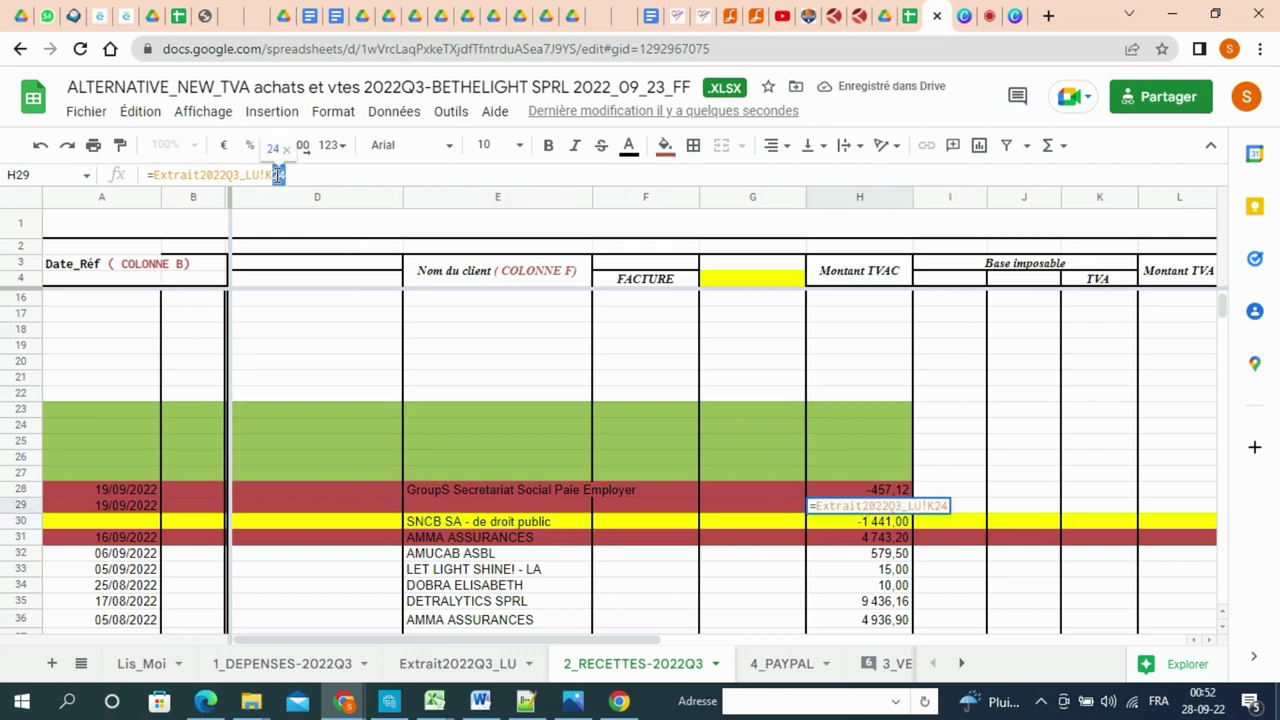
key(BackSpace)
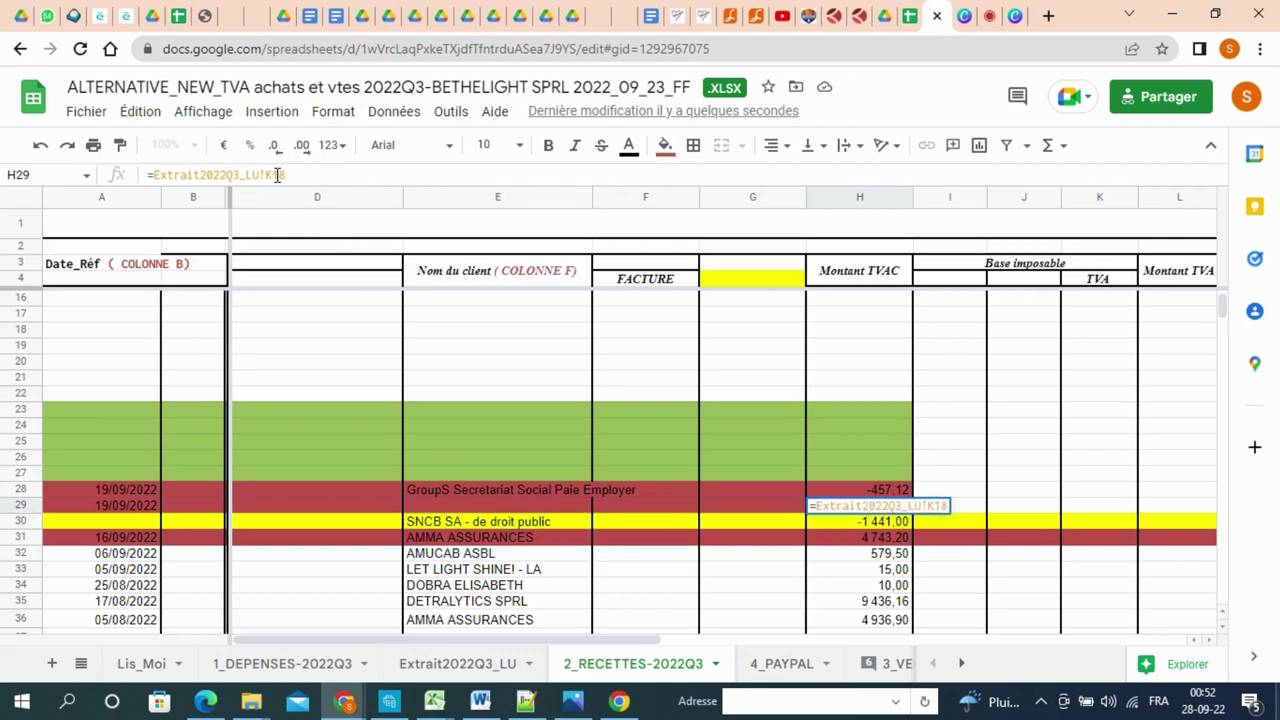
key(Return)
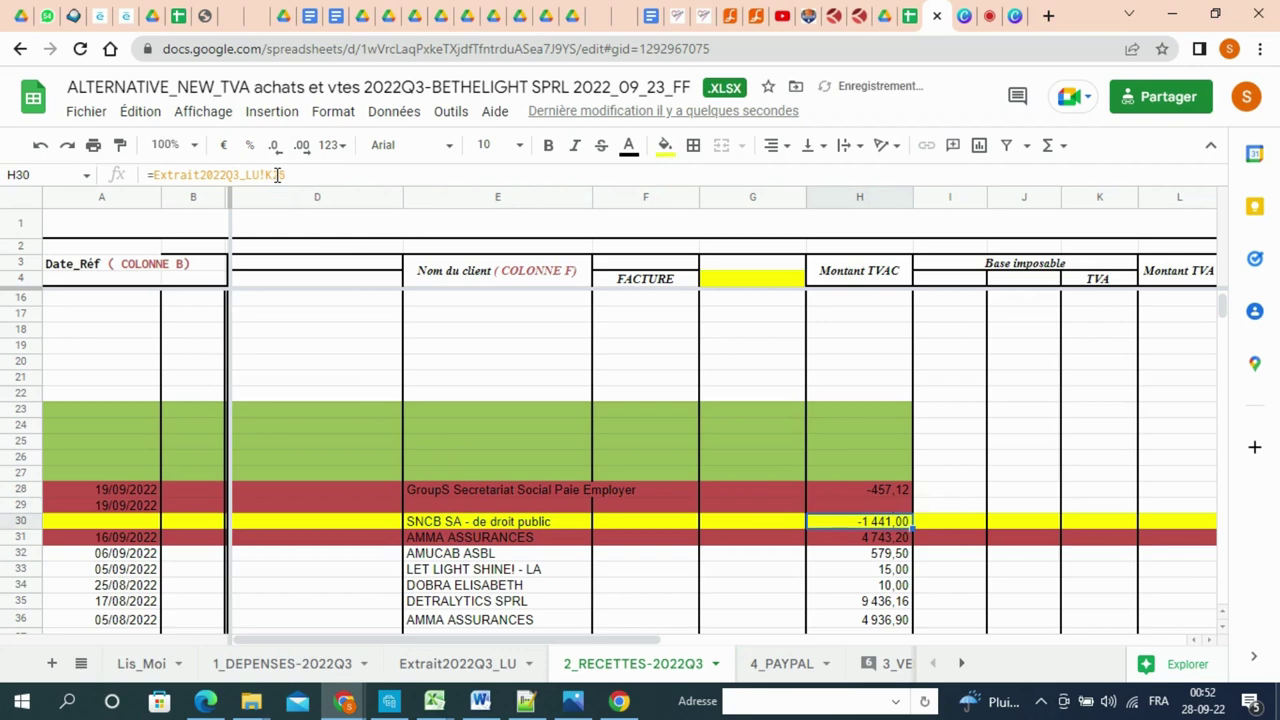
- Set the text colour of E29:H29 to black
click(143, 510)
click(437, 509)
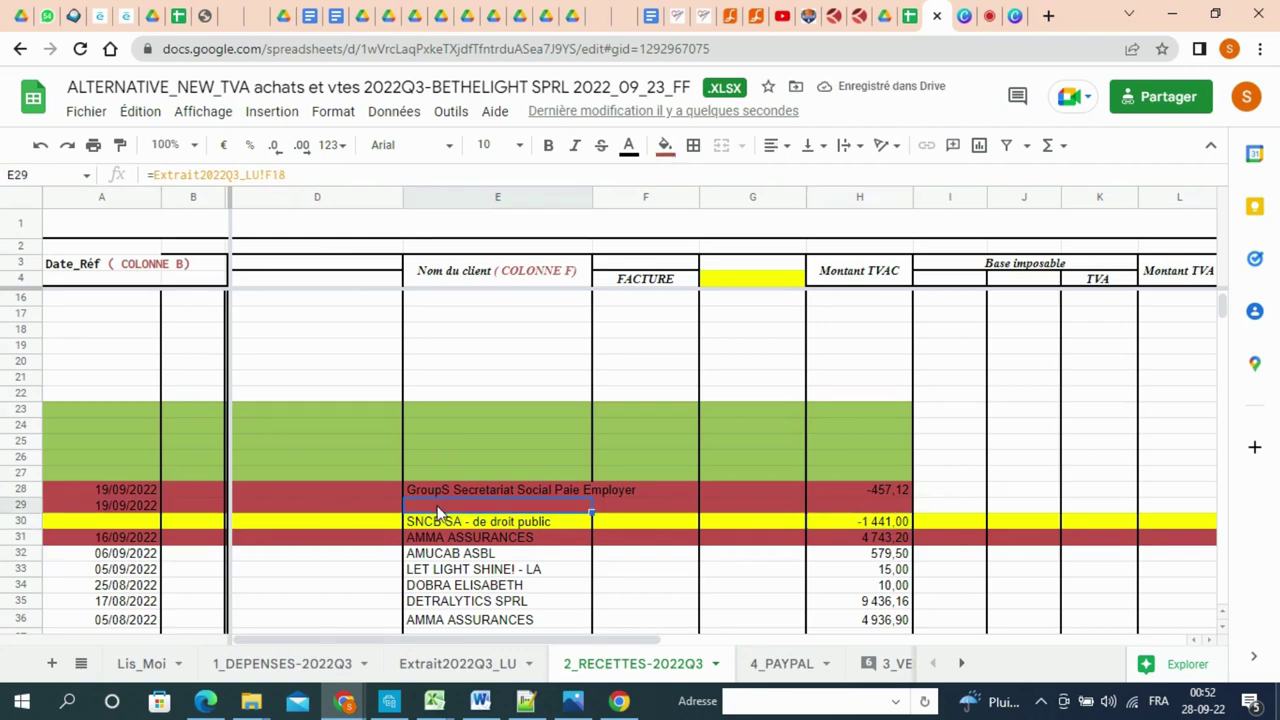
click(627, 508)
click(517, 500)
drag(517, 497, 882, 500)
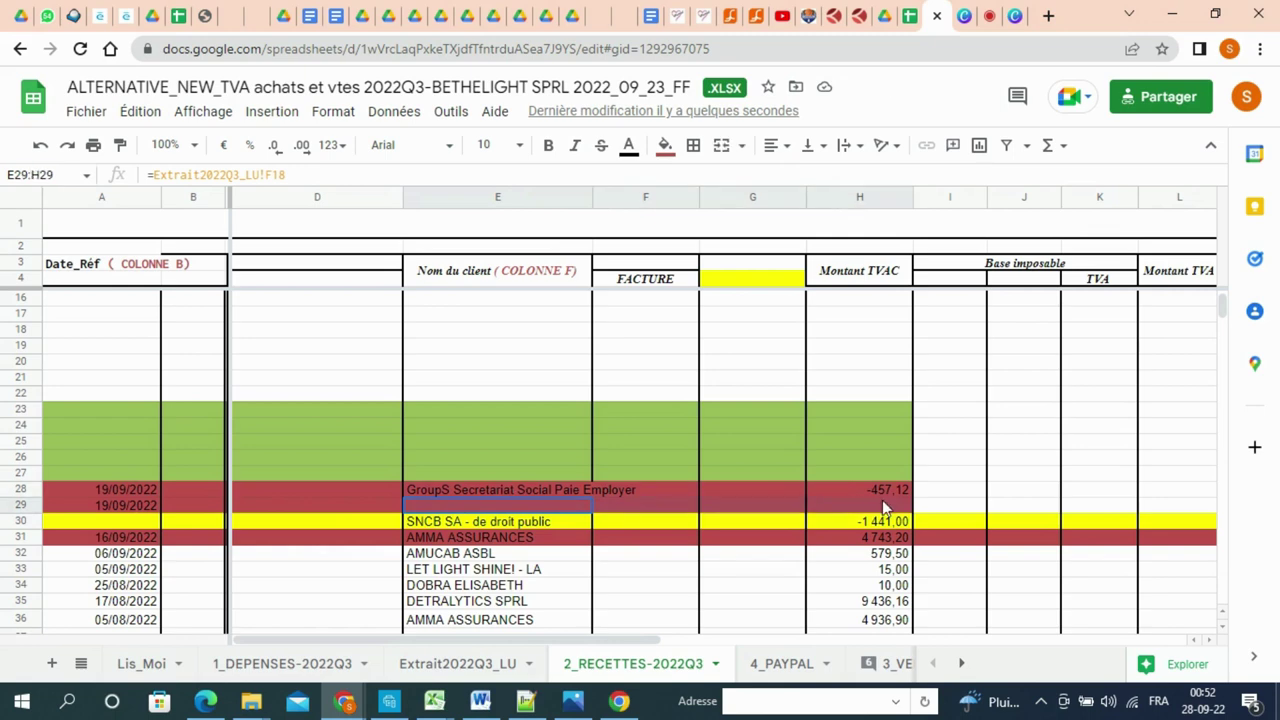
click(628, 146)
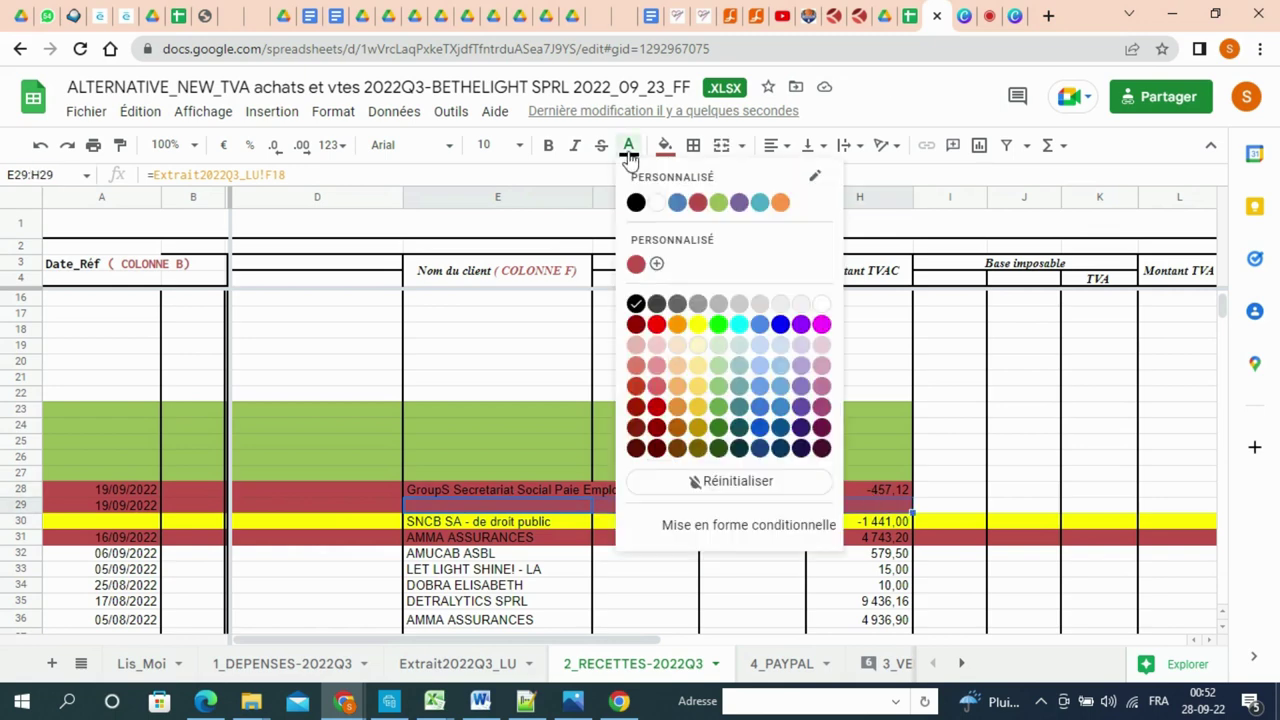
click(637, 203)
click(953, 459)
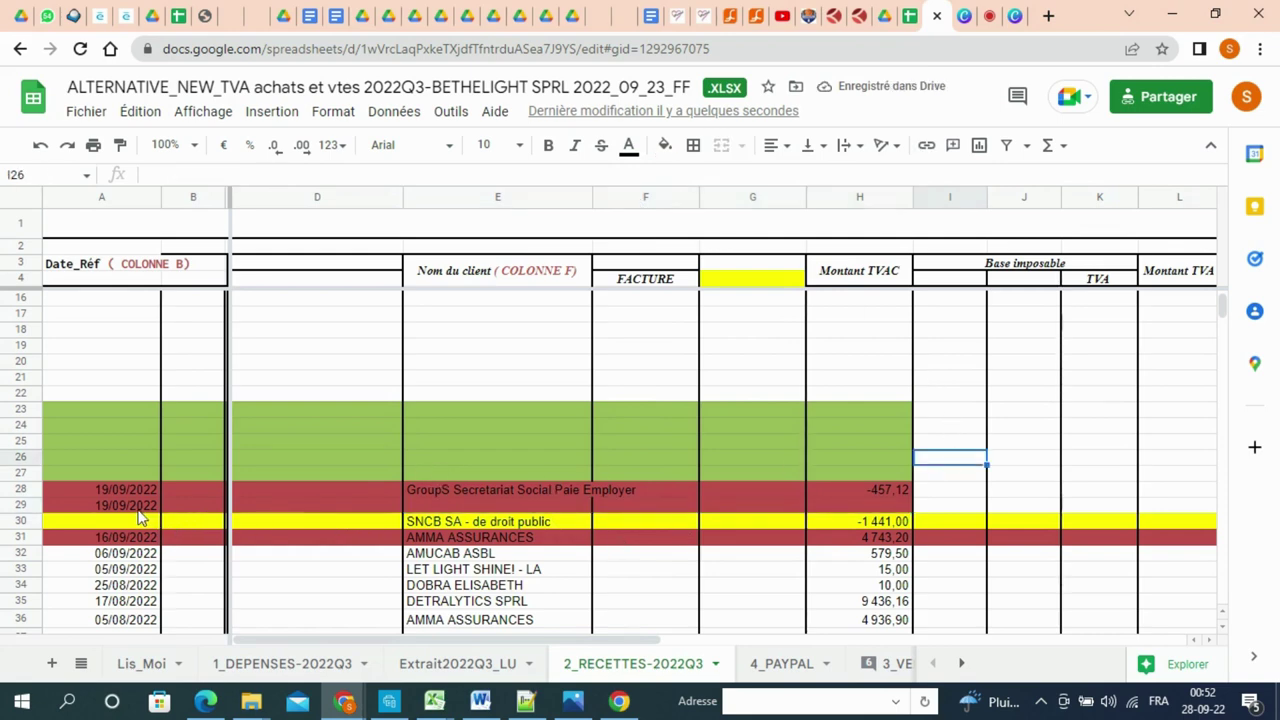
- Extend the formulas of A29:H29 upward through row 25 and set the text of A25:H29 to dark grey
drag(139, 509, 908, 455)
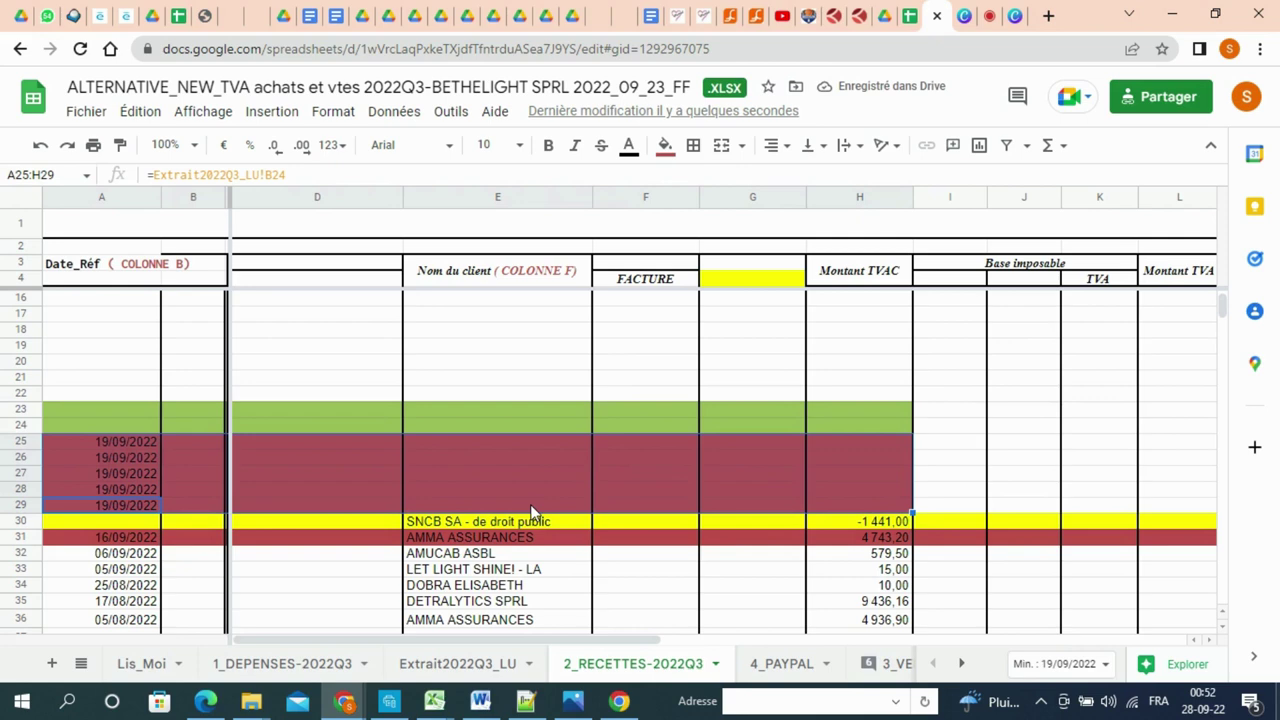
click(628, 147)
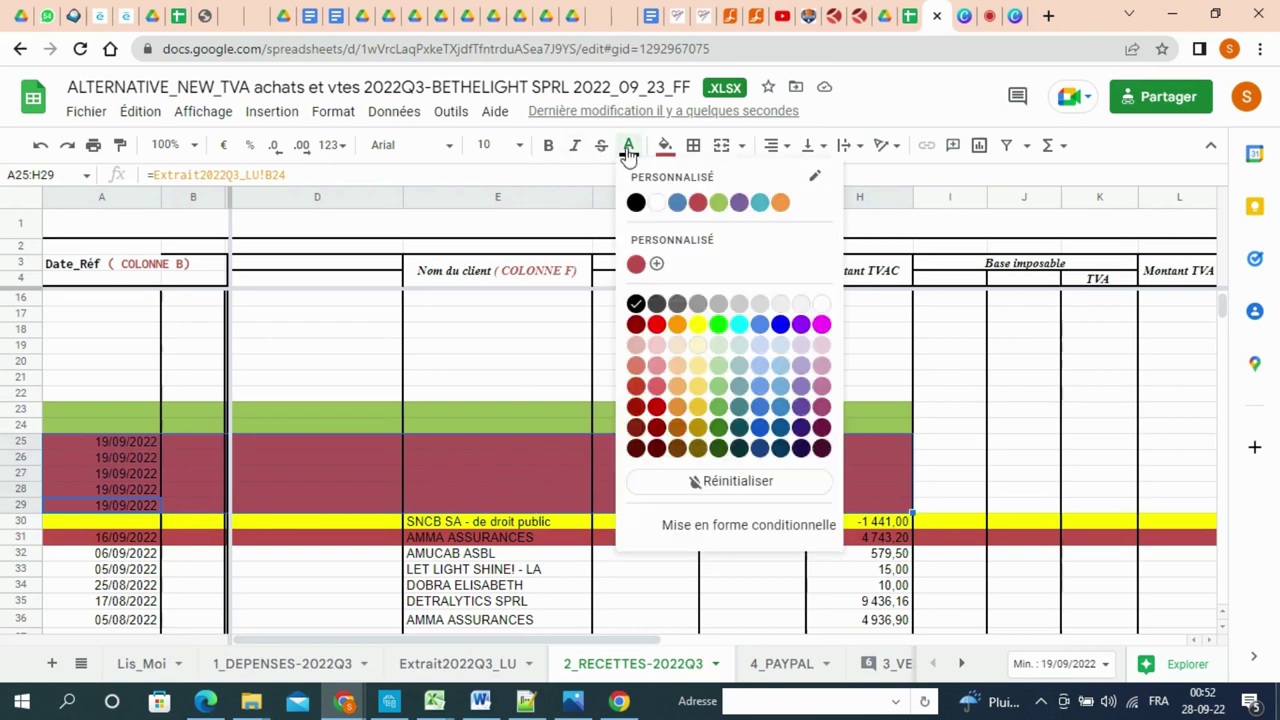
click(656, 304)
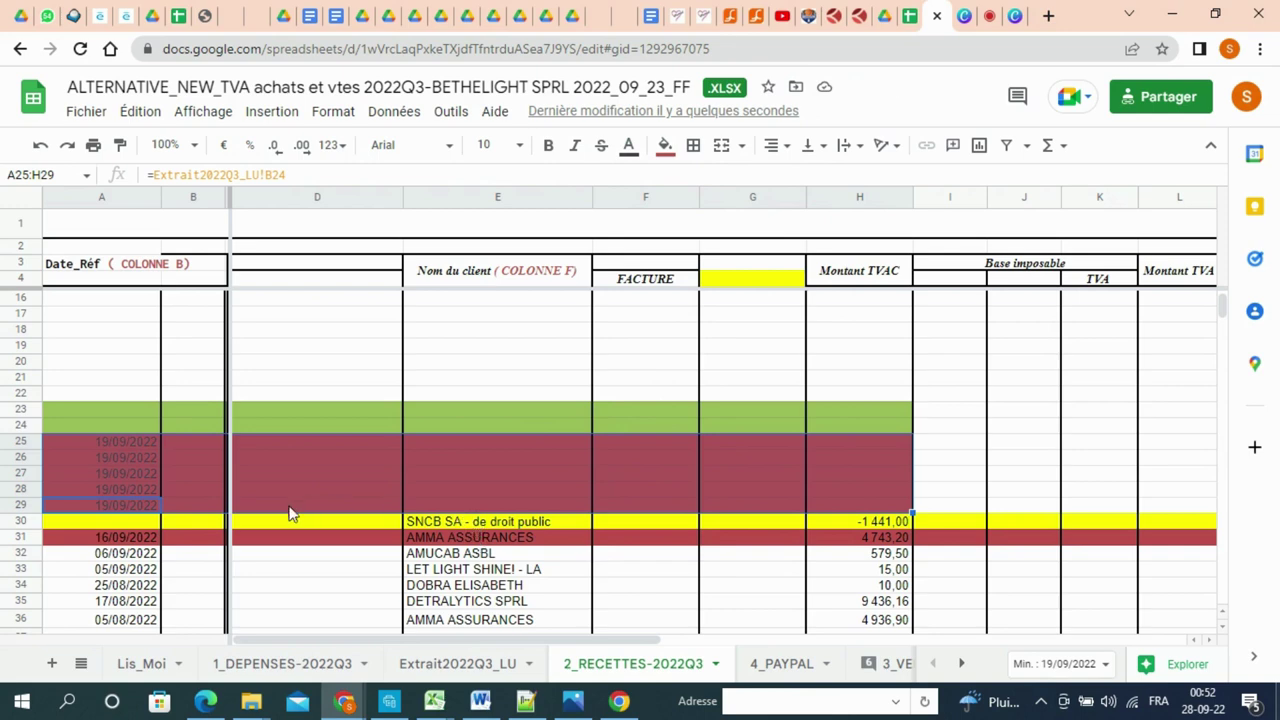
- Check the references in E30 and A30, and extend the contents of B29:H30 upward through row 24
double_click(438, 527)
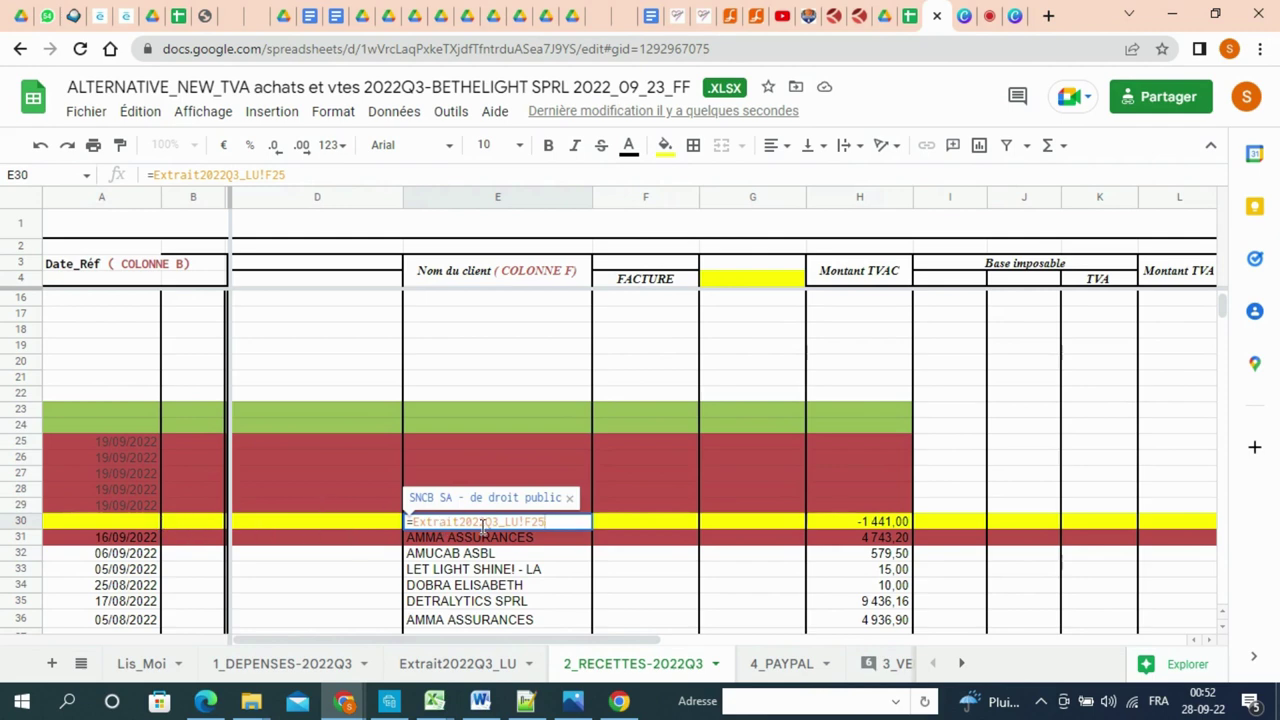
key(Escape)
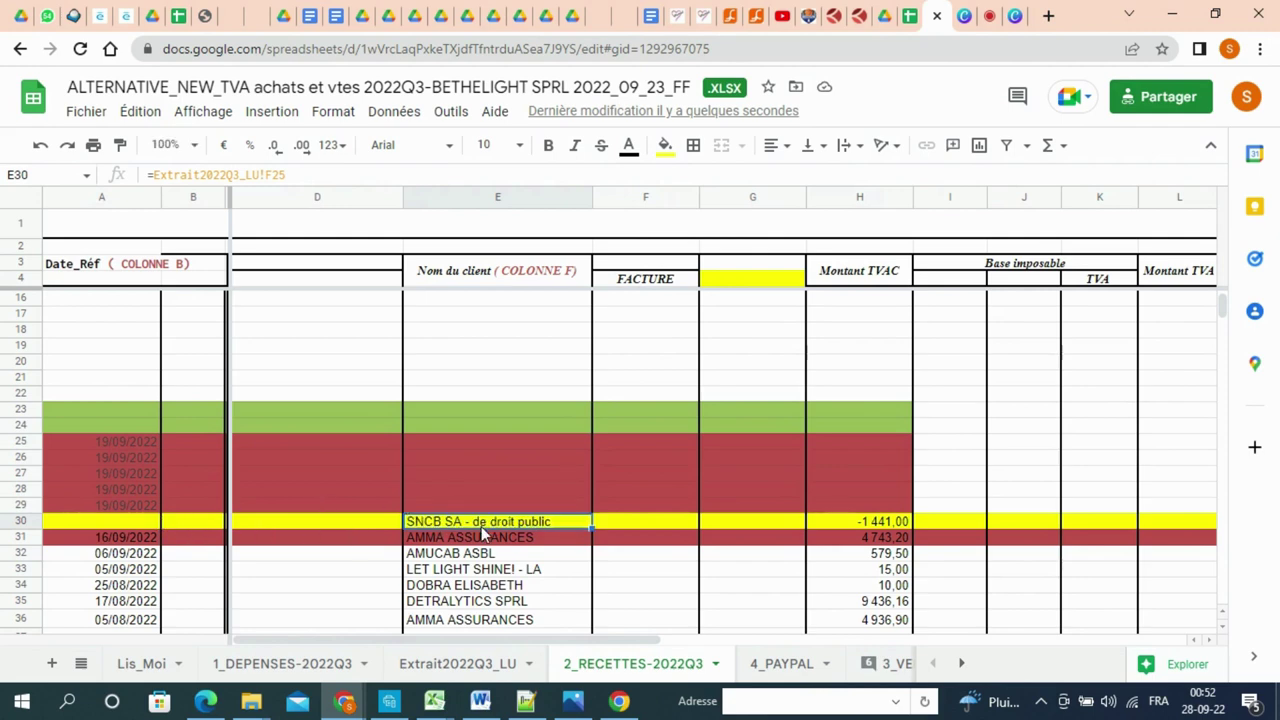
click(146, 519)
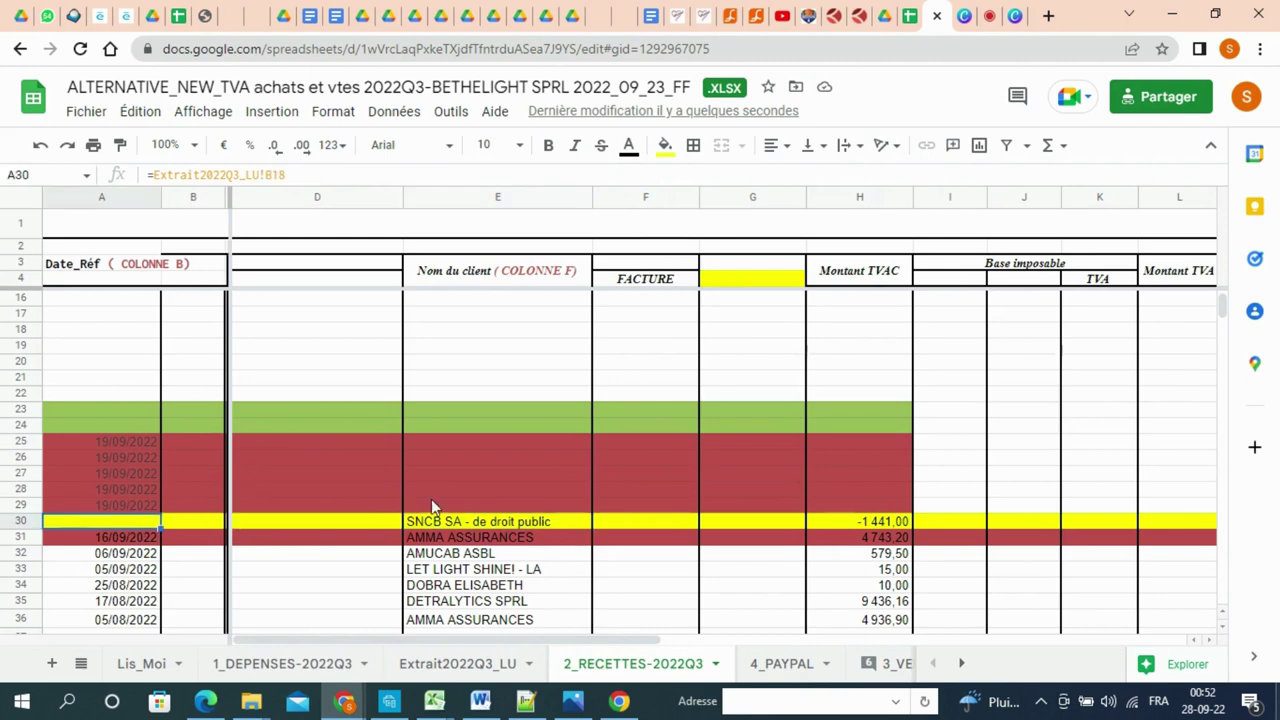
drag(193, 505, 709, 546)
drag(860, 530, 903, 537)
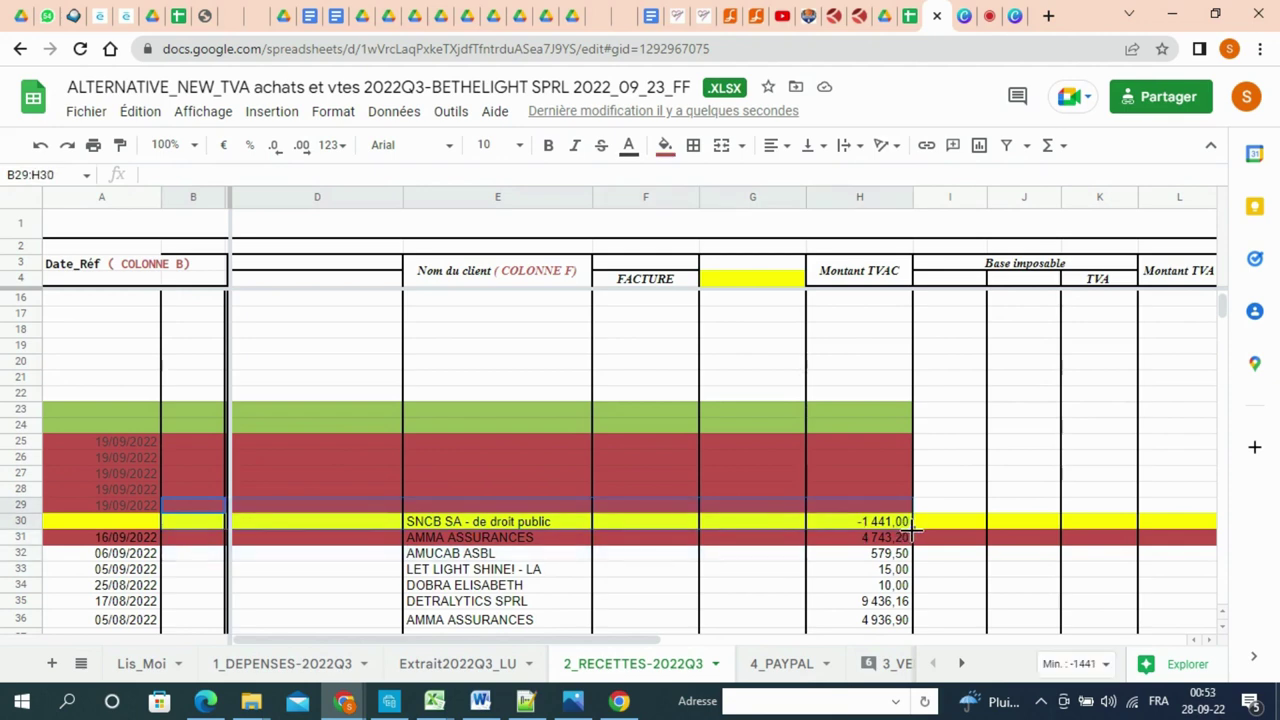
drag(912, 530, 907, 428)
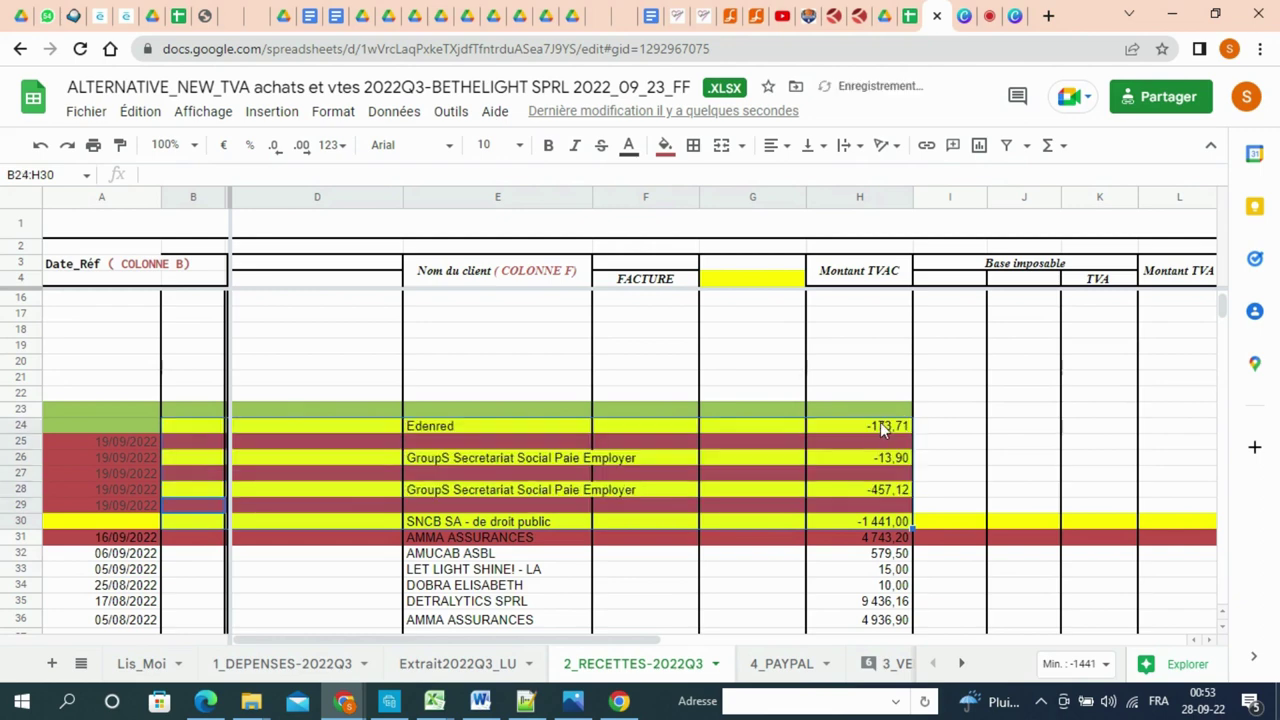
click(880, 427)
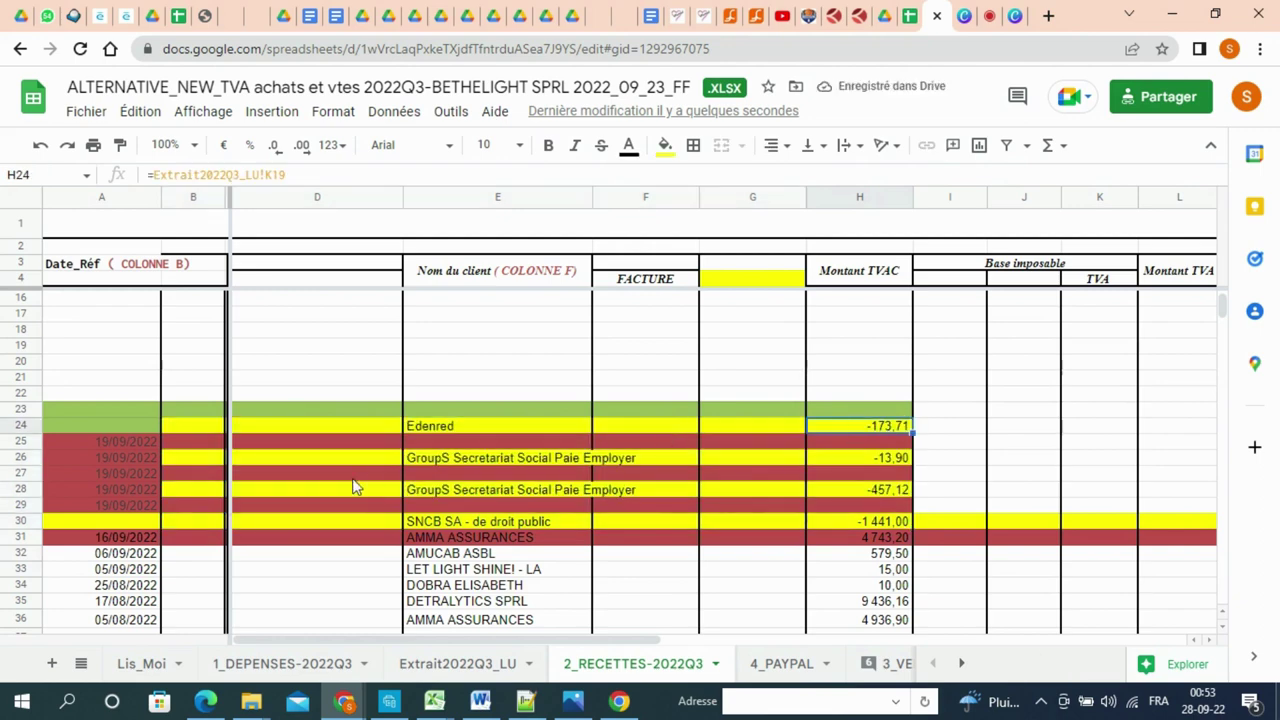
click(127, 423)
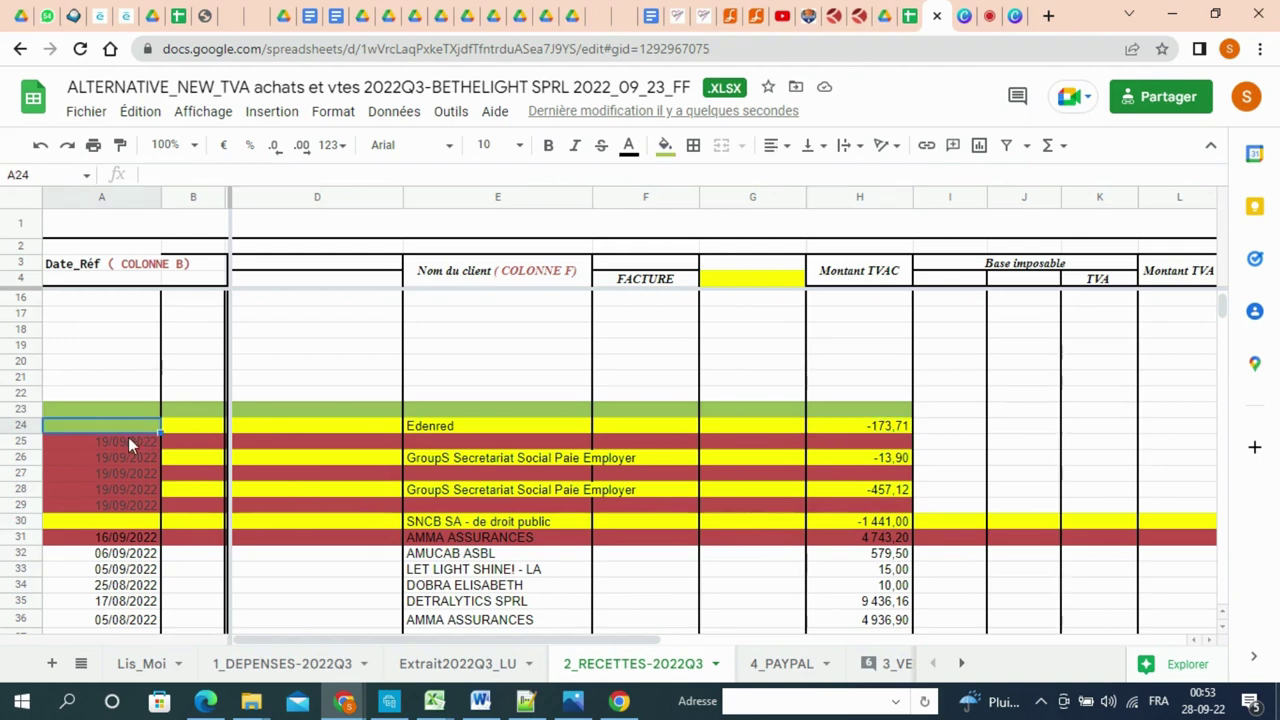
- Extend the formulas of A25:H25 upward through row 20 and check the amount reference in H25 and the contents of row 24
drag(128, 437, 838, 447)
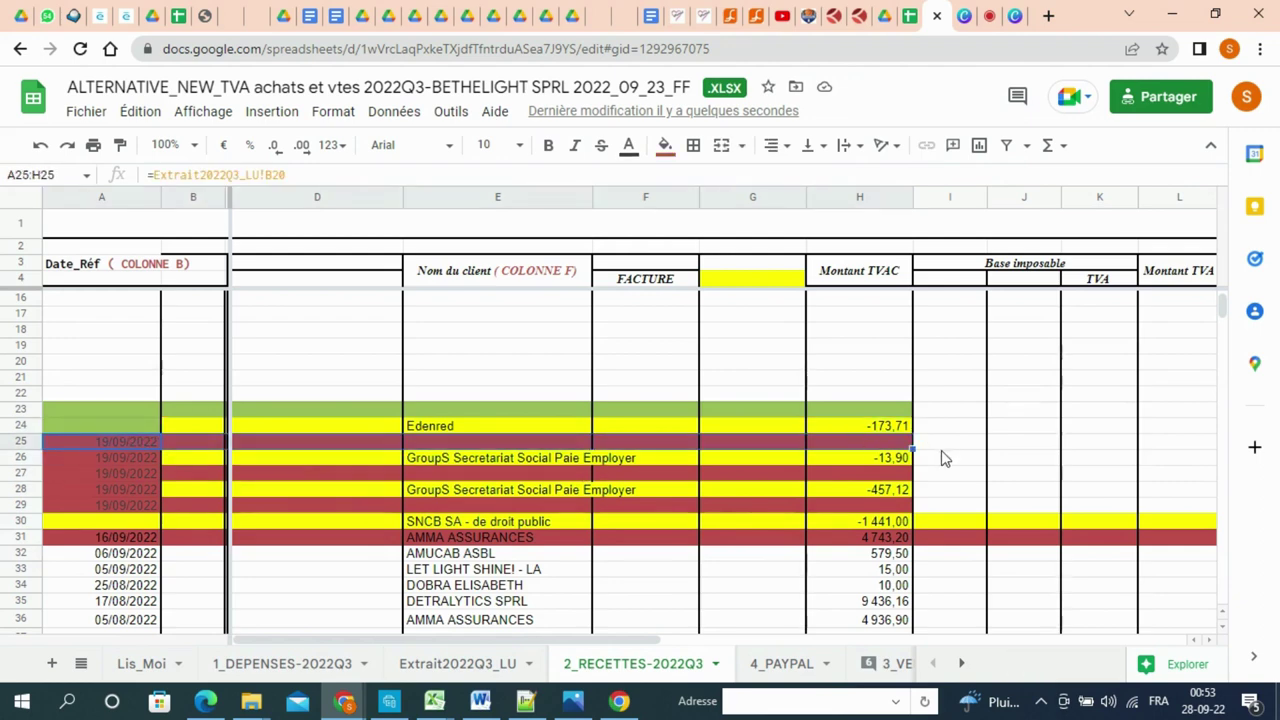
drag(913, 447, 909, 371)
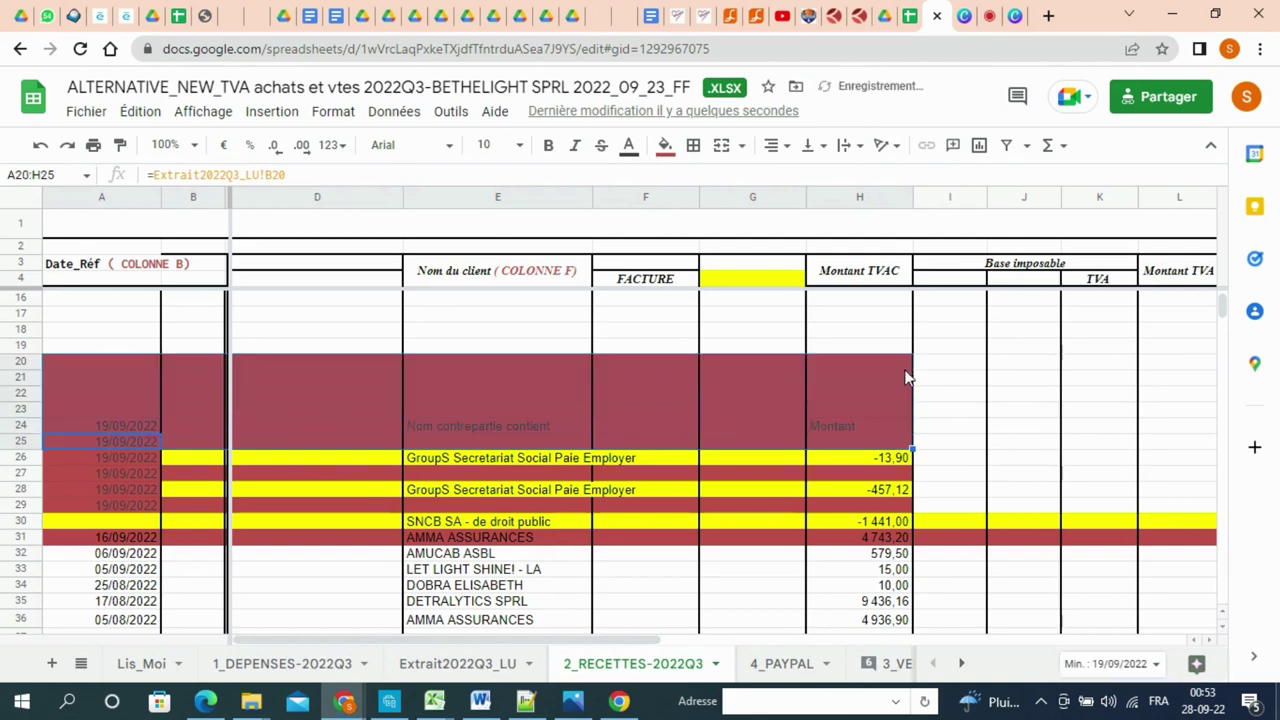
click(847, 430)
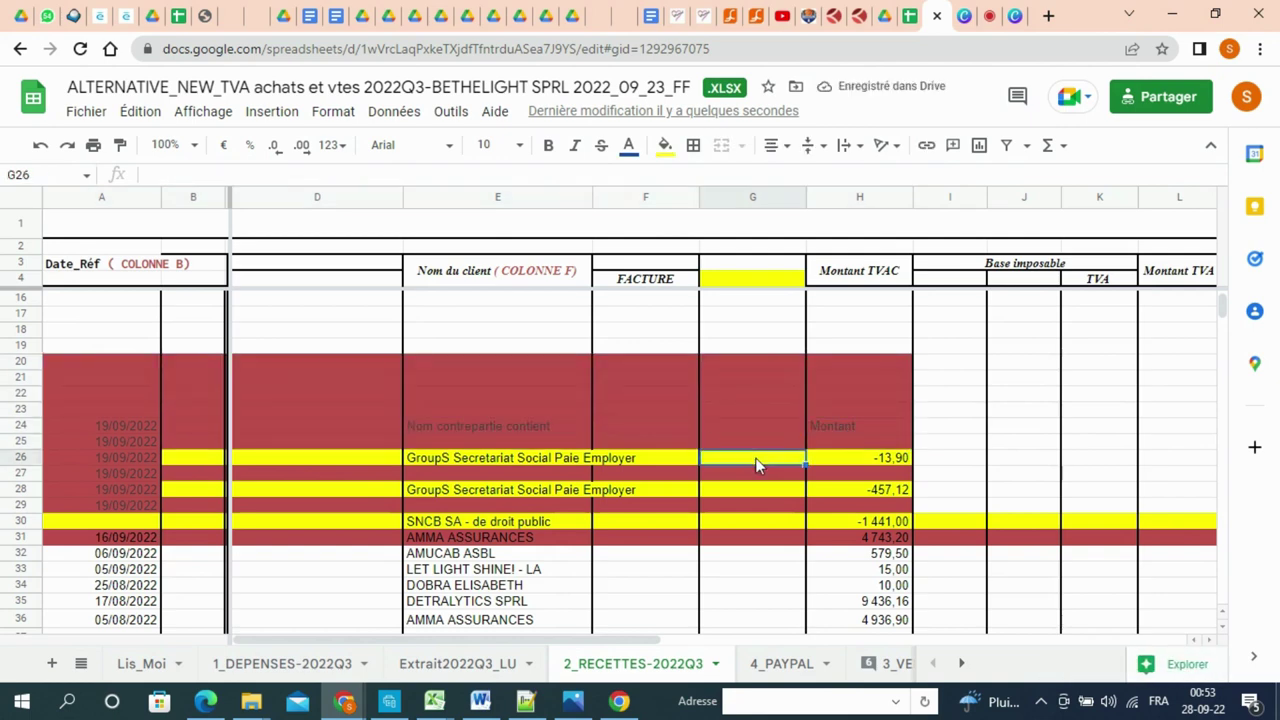
click(839, 444)
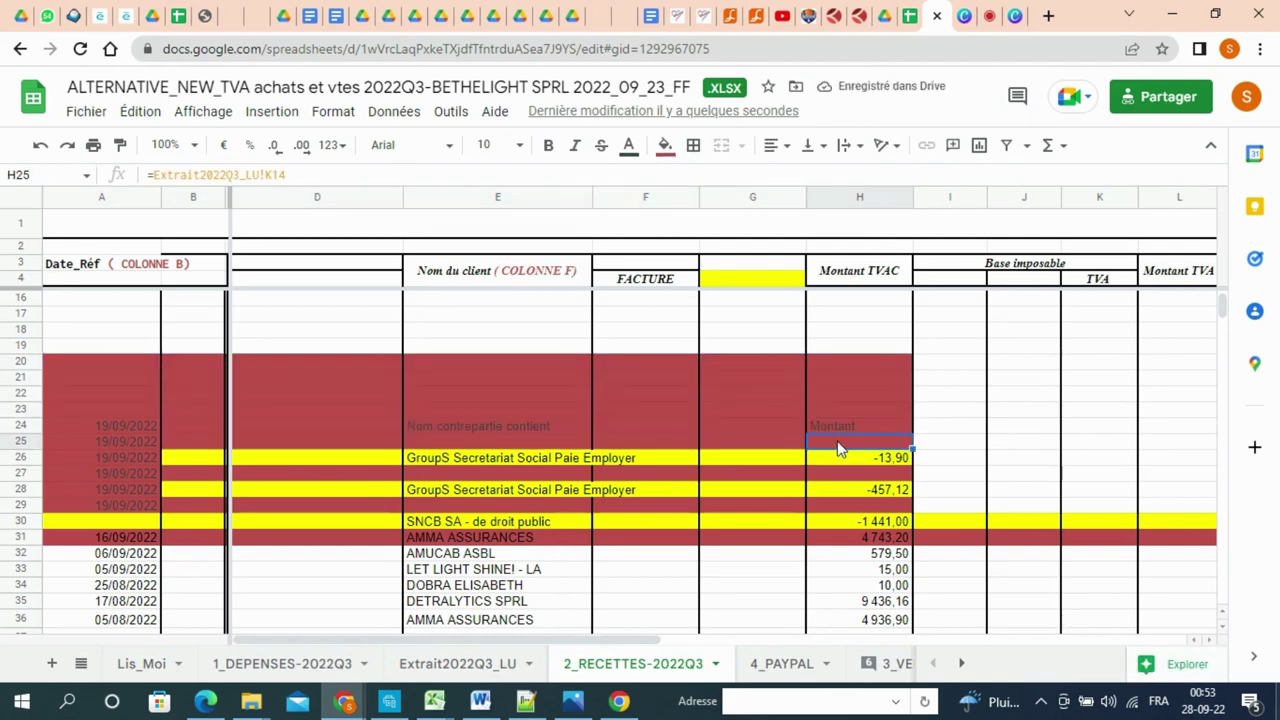
click(939, 431)
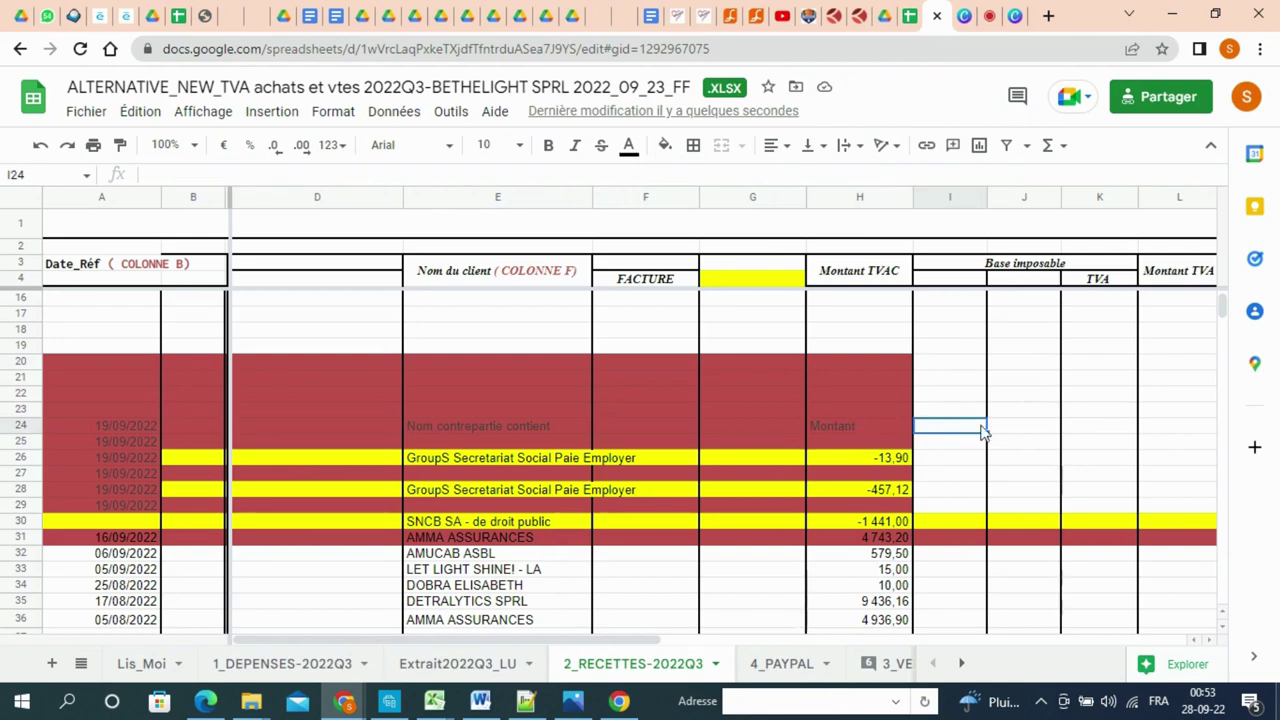
drag(978, 430, 93, 431)
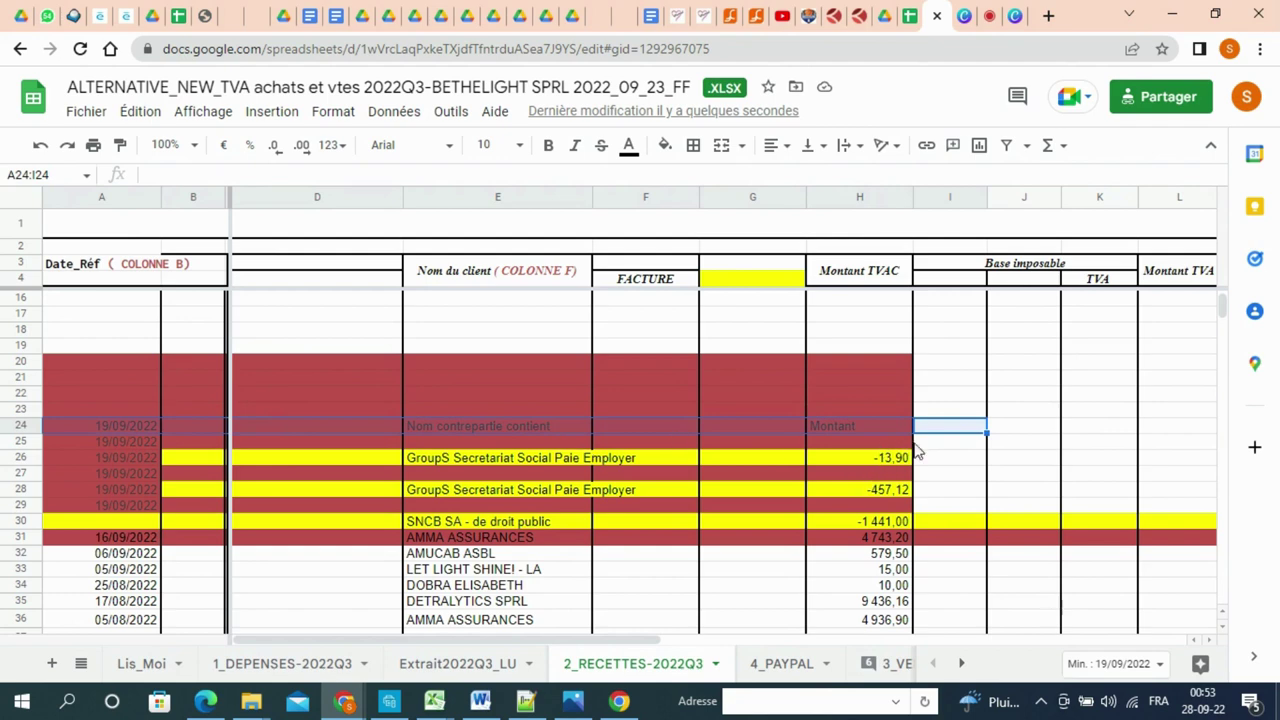
- Clear the contents and red fill of A24:H24, and compare the revenue sheet with 1_DEPENSES-2022Q3
click(950, 435)
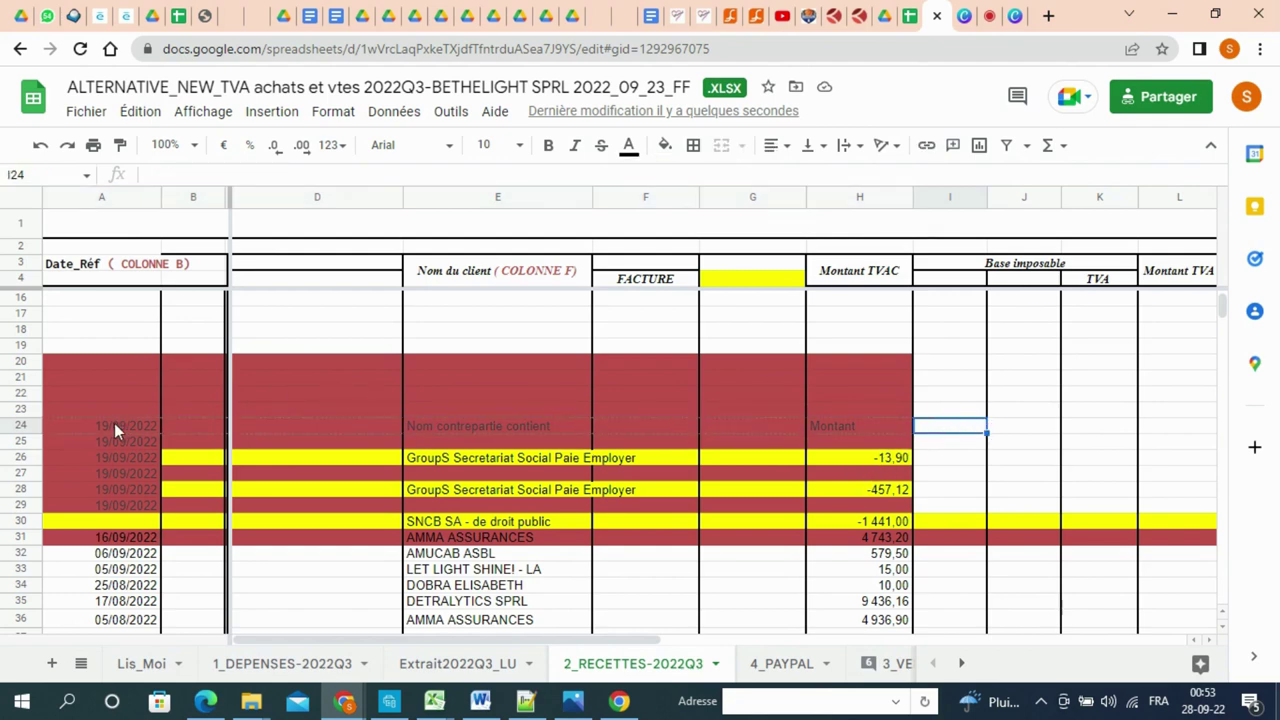
drag(114, 423, 405, 410)
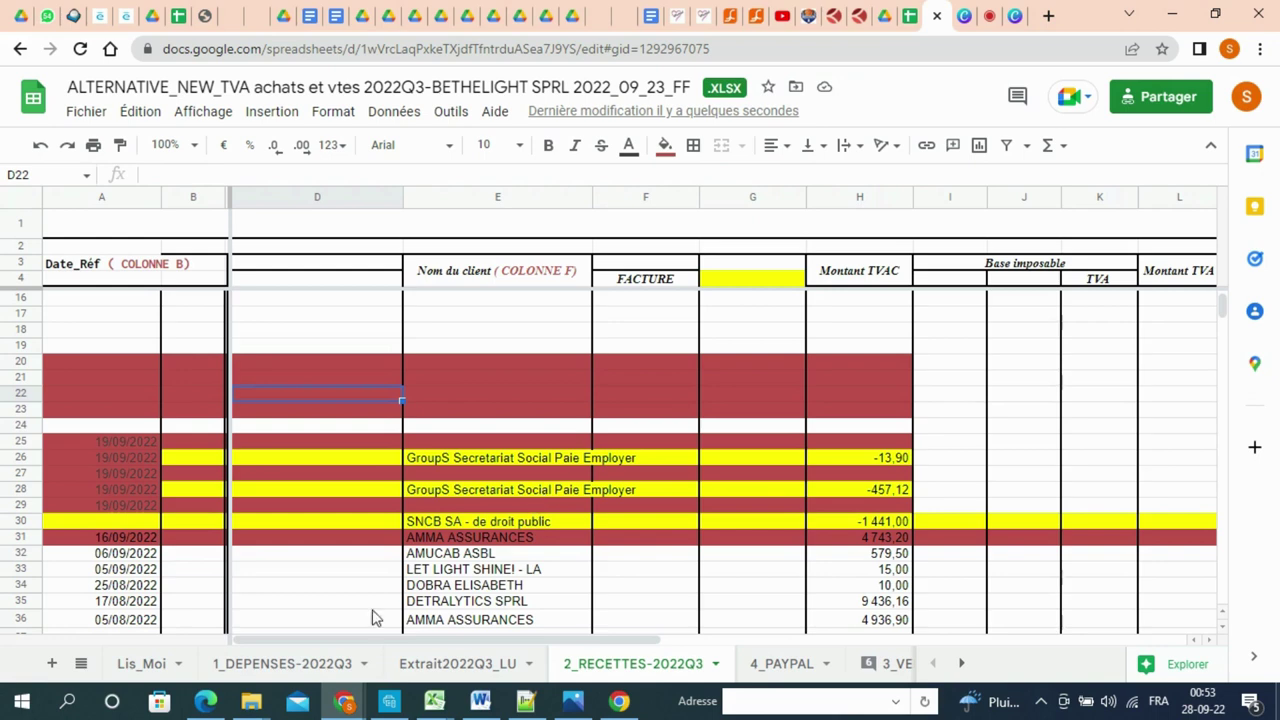
click(300, 663)
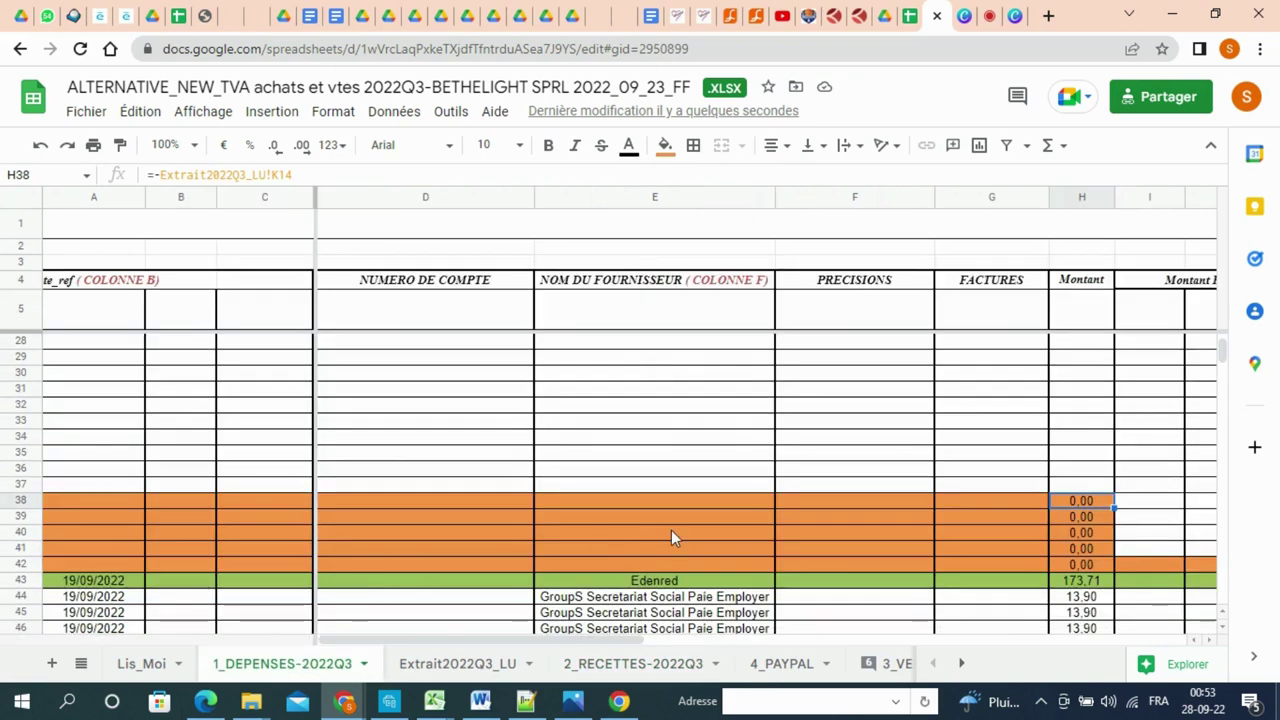
click(648, 663)
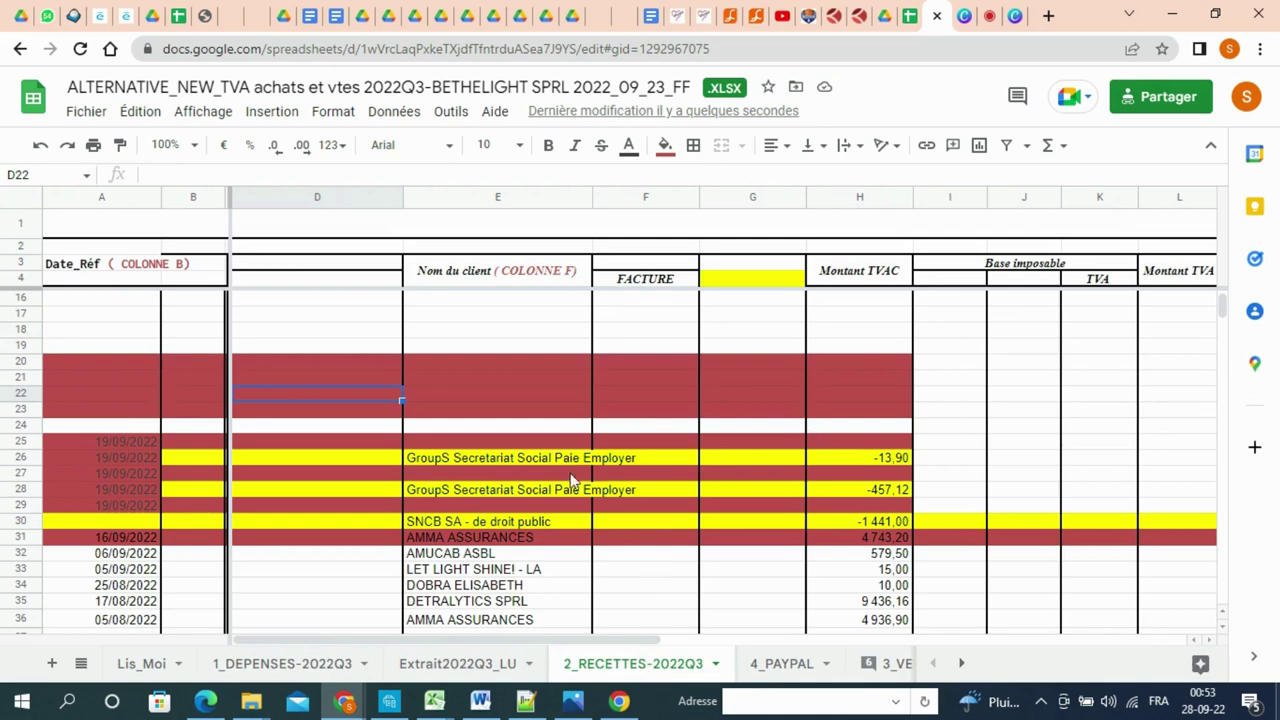
- Check the statement references in E26, H30, E30 and A30 of the revenue sheet
click(522, 462)
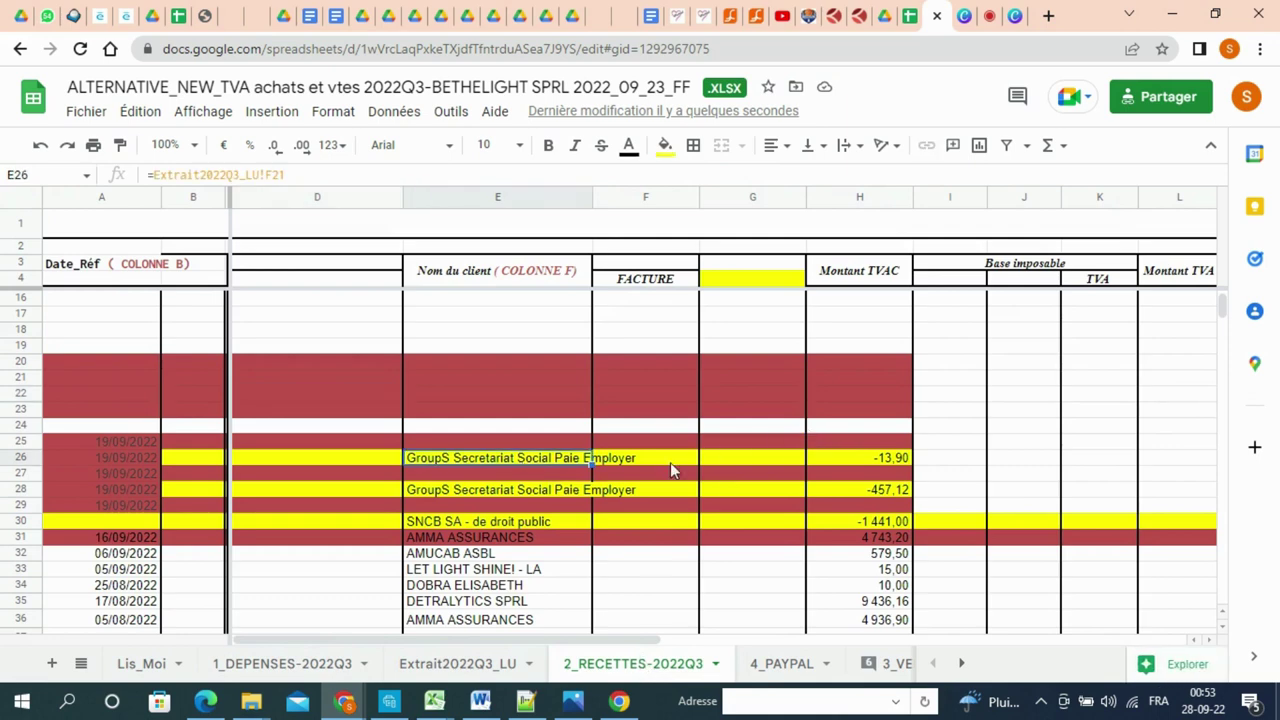
click(882, 522)
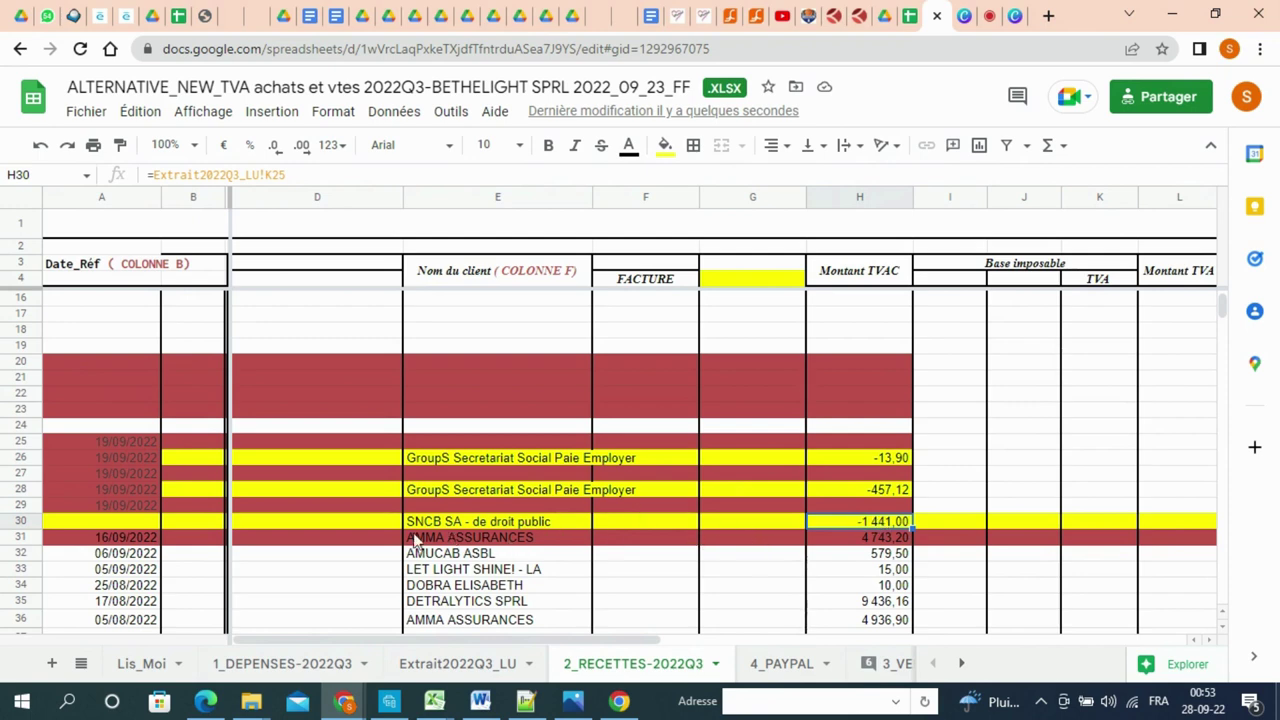
click(462, 523)
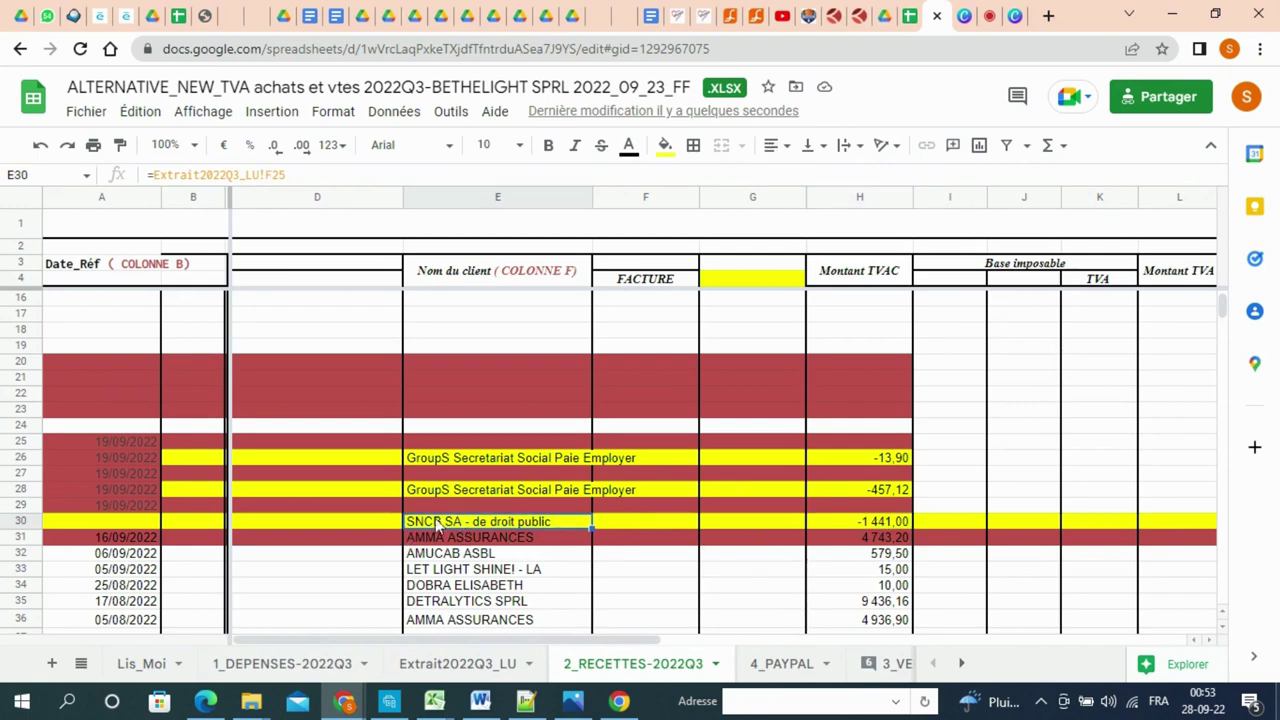
click(117, 524)
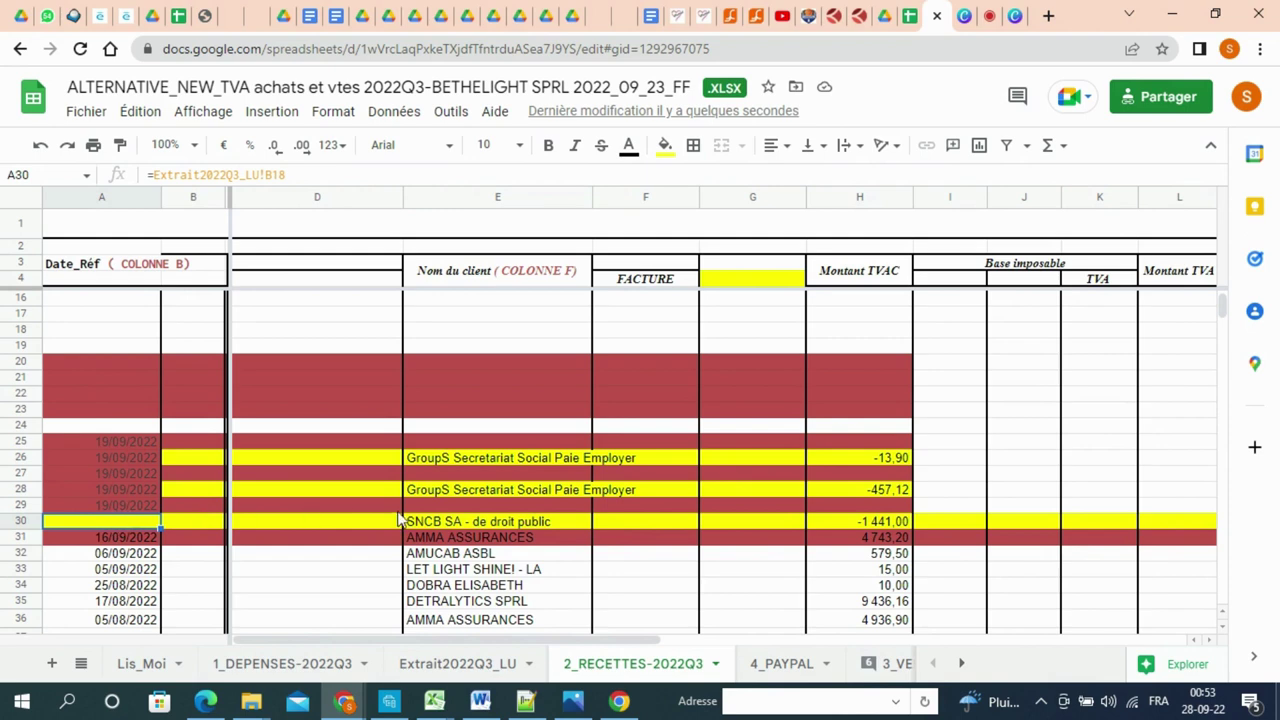
- Relink E30 to Extrait2022Q3_LU!F18 and H30 to Extrait2022Q3_LU!K18
click(479, 521)
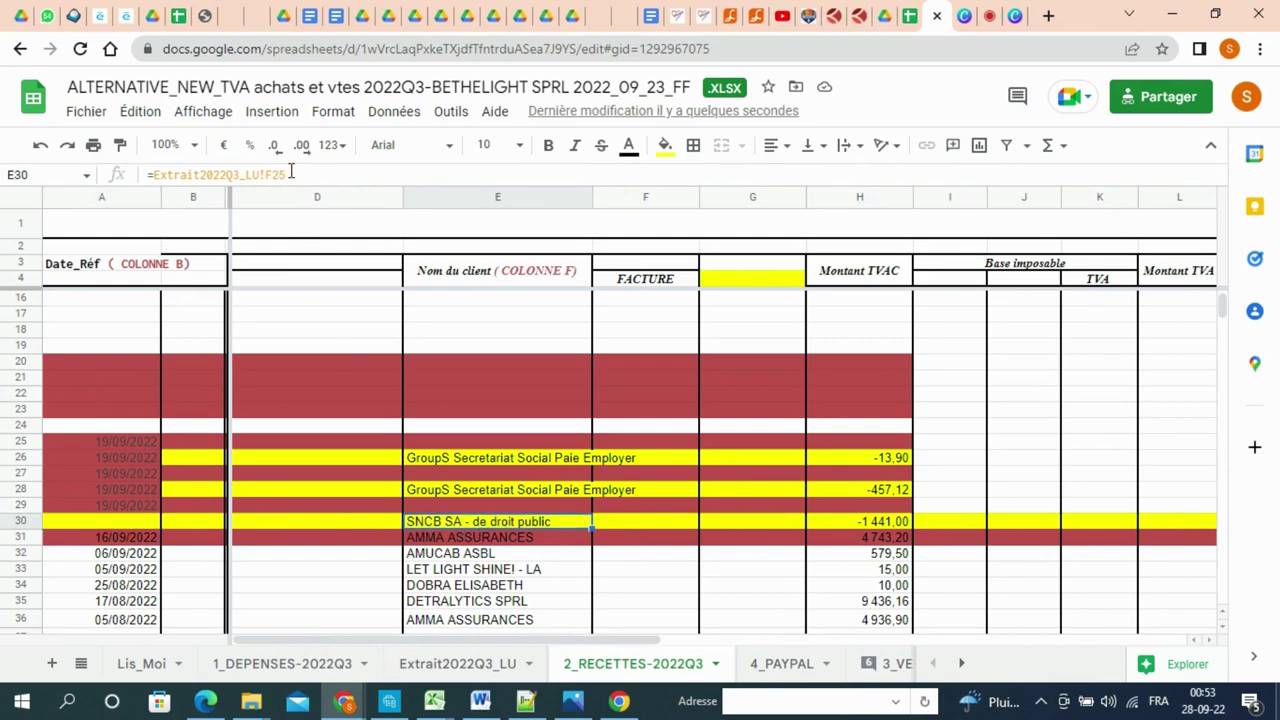
drag(290, 174, 274, 175)
key(BackSpace)
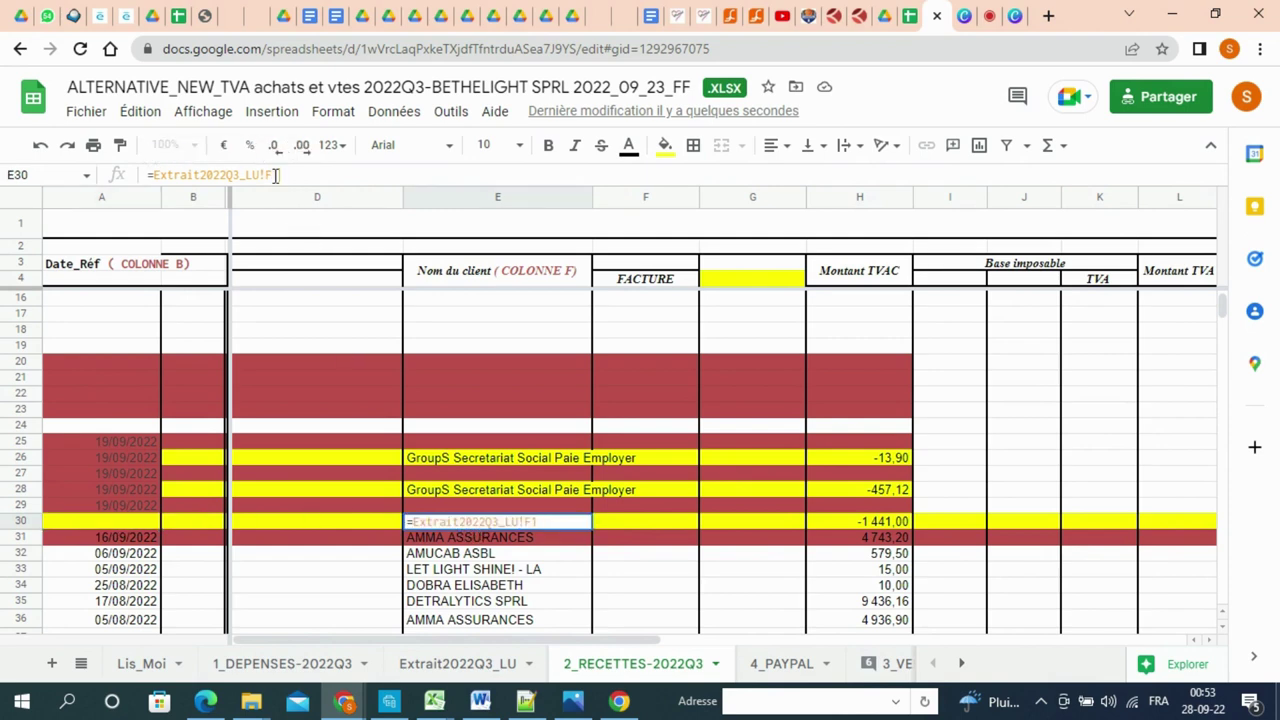
click(873, 524)
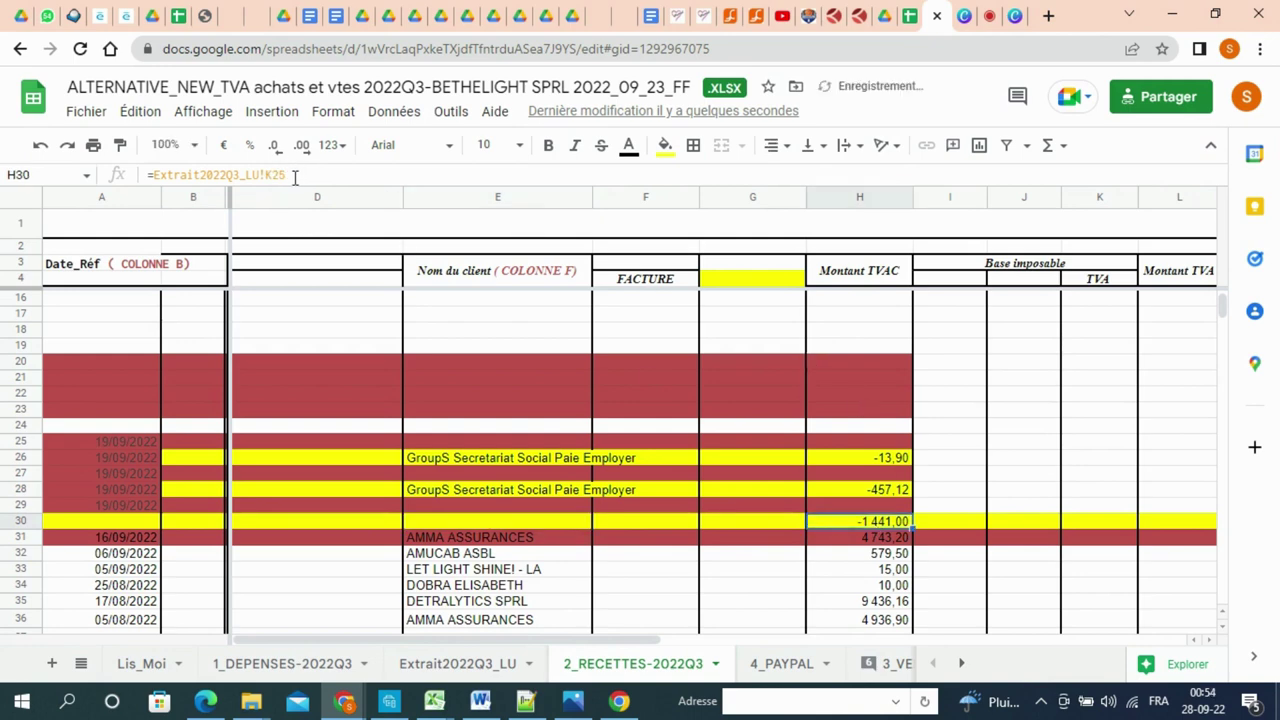
drag(295, 175, 270, 176)
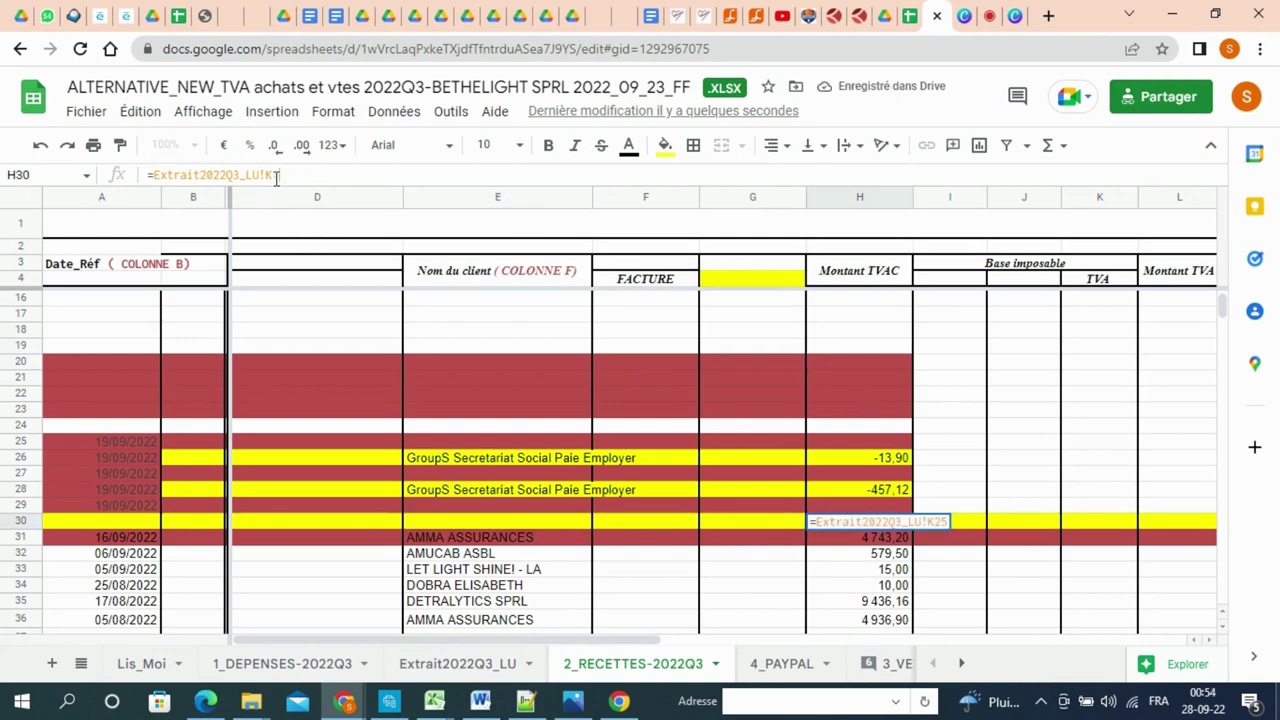
text(18)
key(Return)
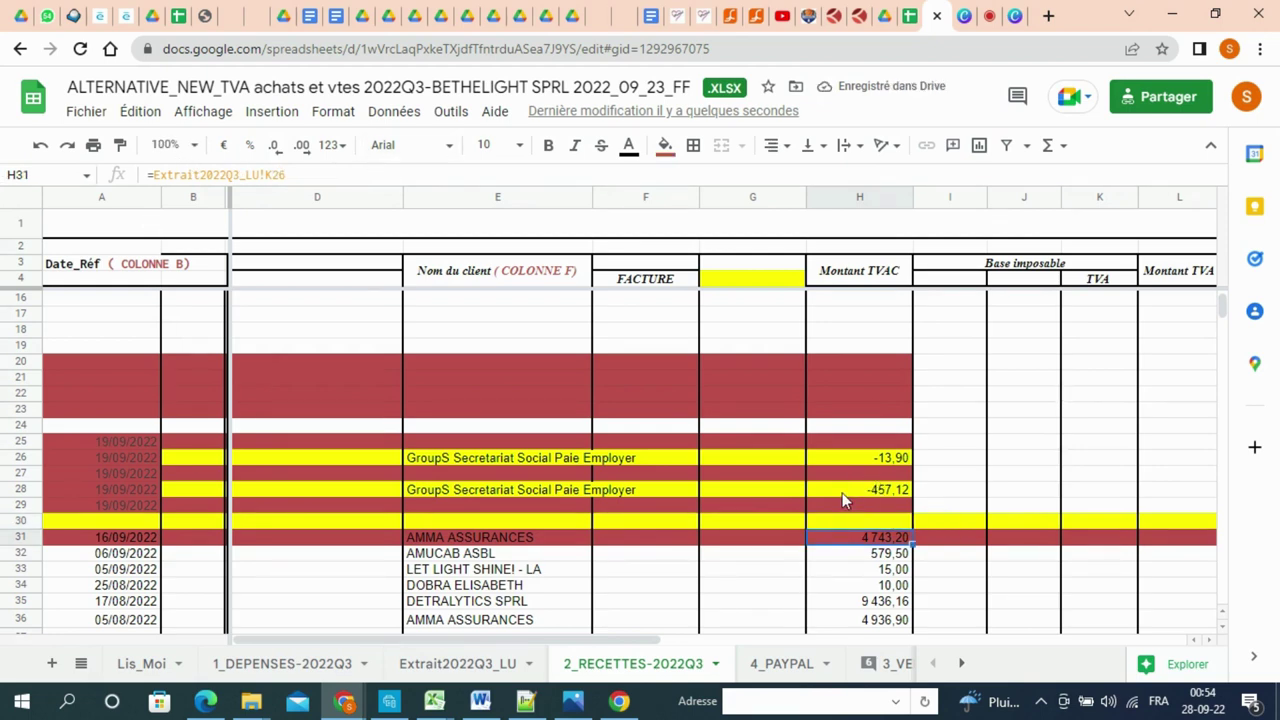
- Extend the formulas of A30:H30 upward through row 22 and check the references in H24, H28 and H30
drag(866, 520, 117, 518)
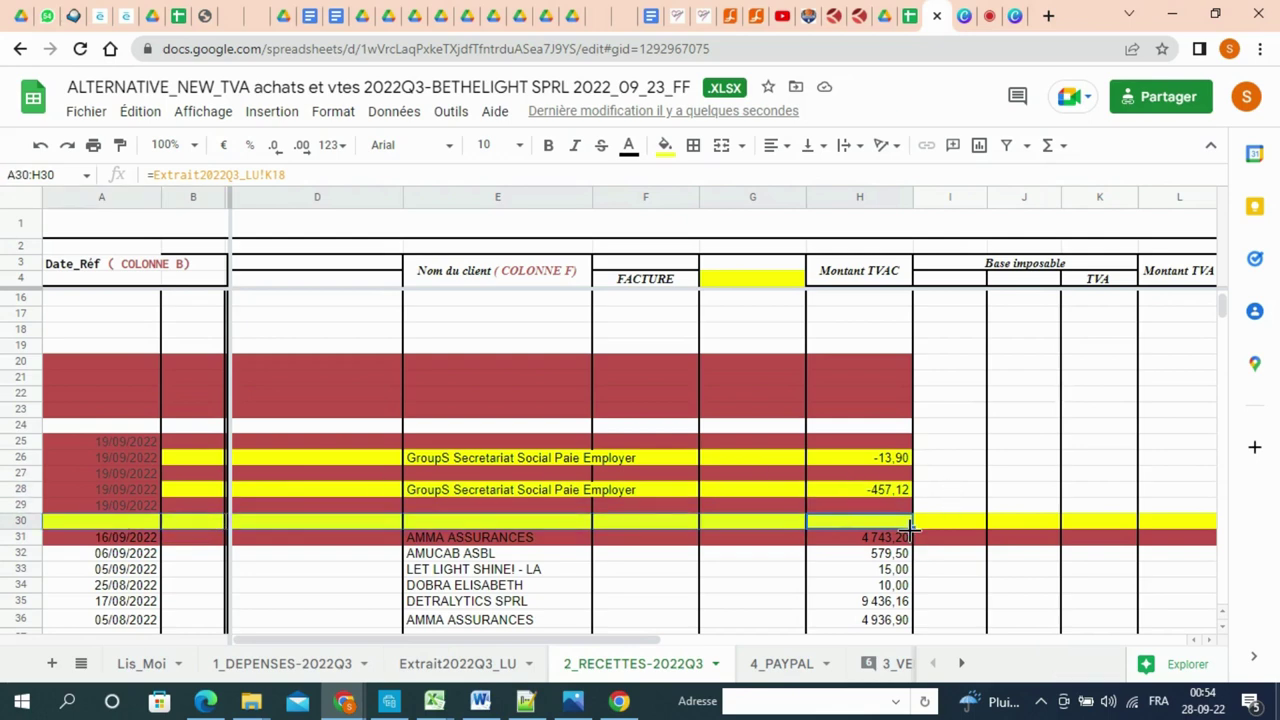
drag(910, 527, 894, 385)
click(875, 429)
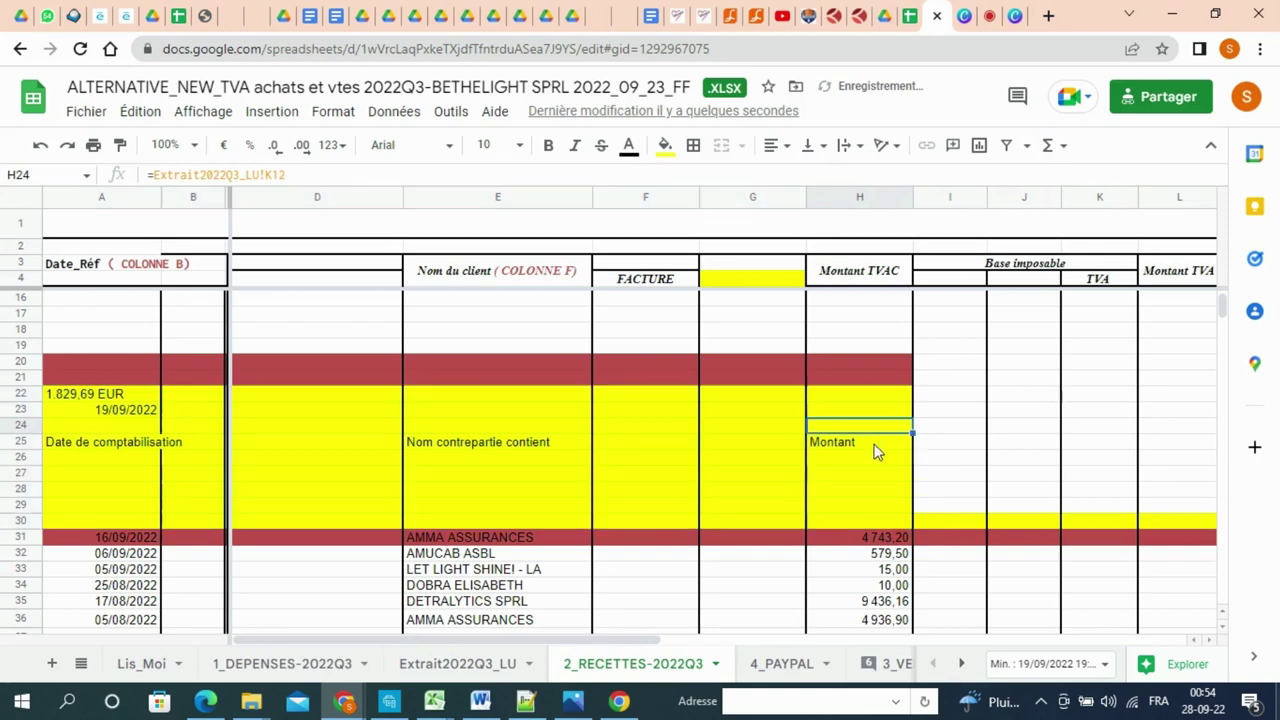
click(848, 489)
click(846, 520)
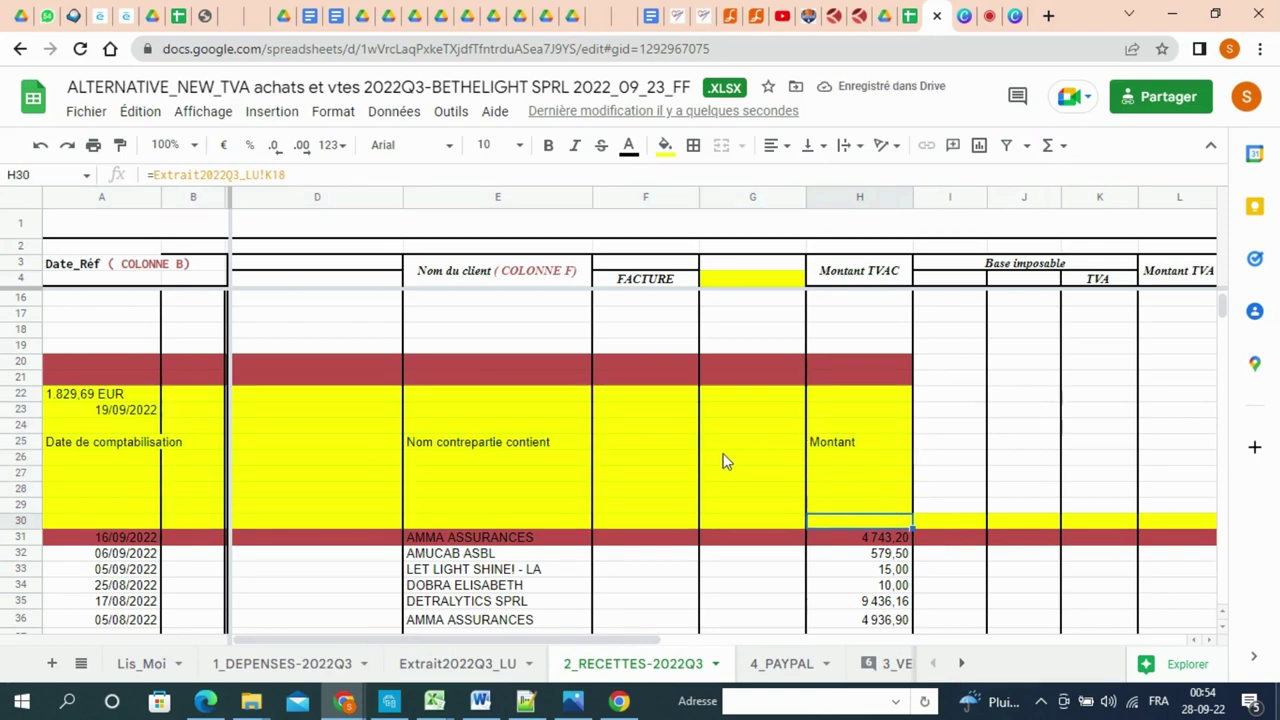
- Set the text colour of B25:H30 to black and check the references in E26, E27 and H27
mouse_move(166, 449)
mouse_down()
mouse_move(814, 494)
mouse_move(866, 520)
mouse_up()
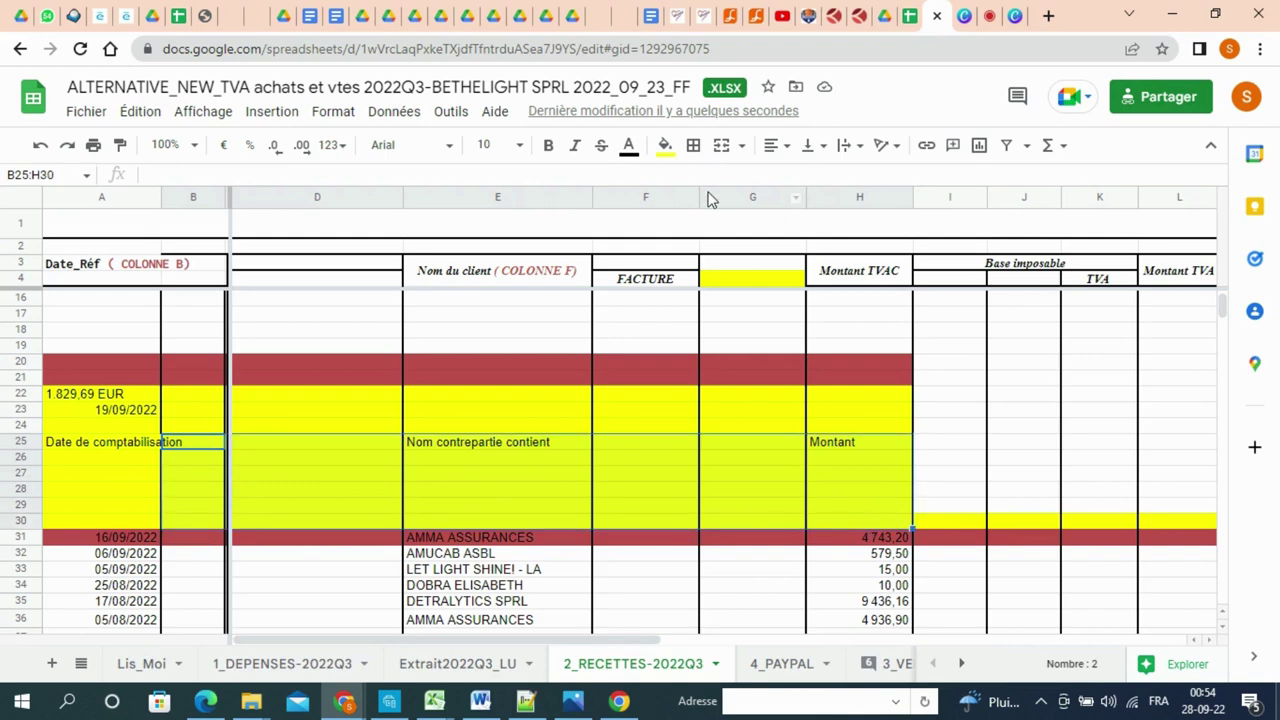
click(628, 148)
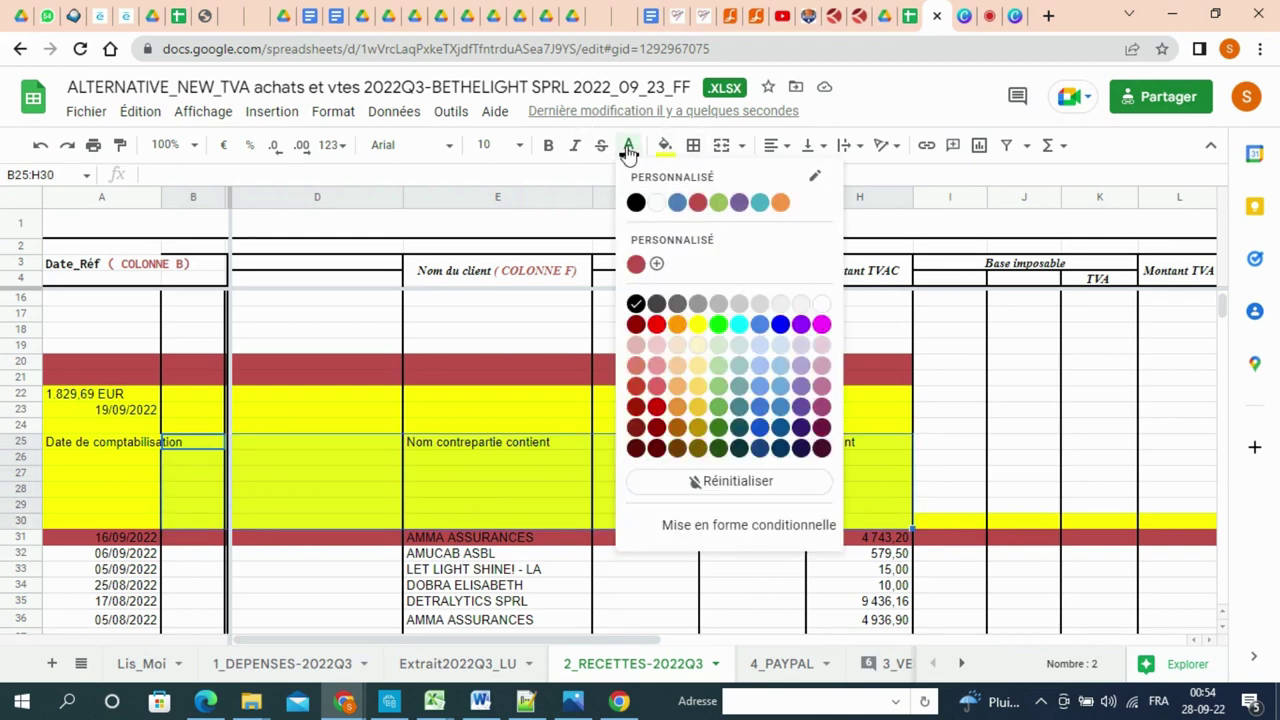
click(636, 204)
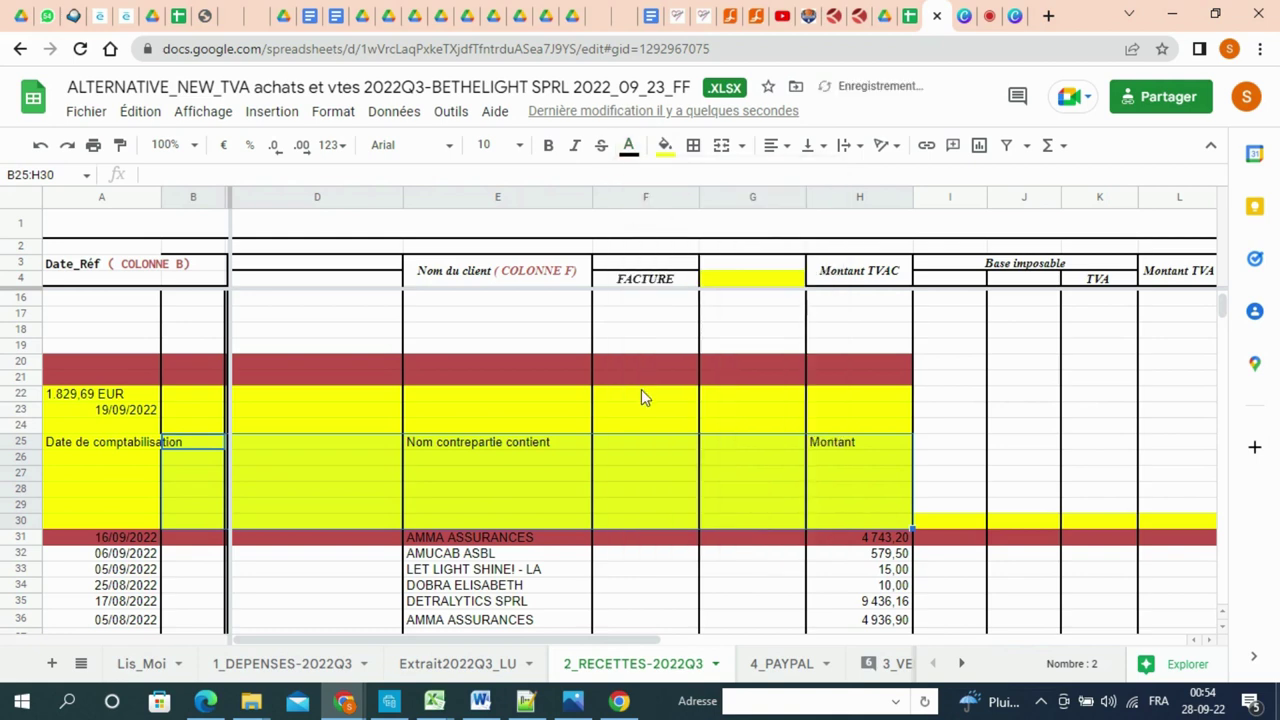
click(545, 463)
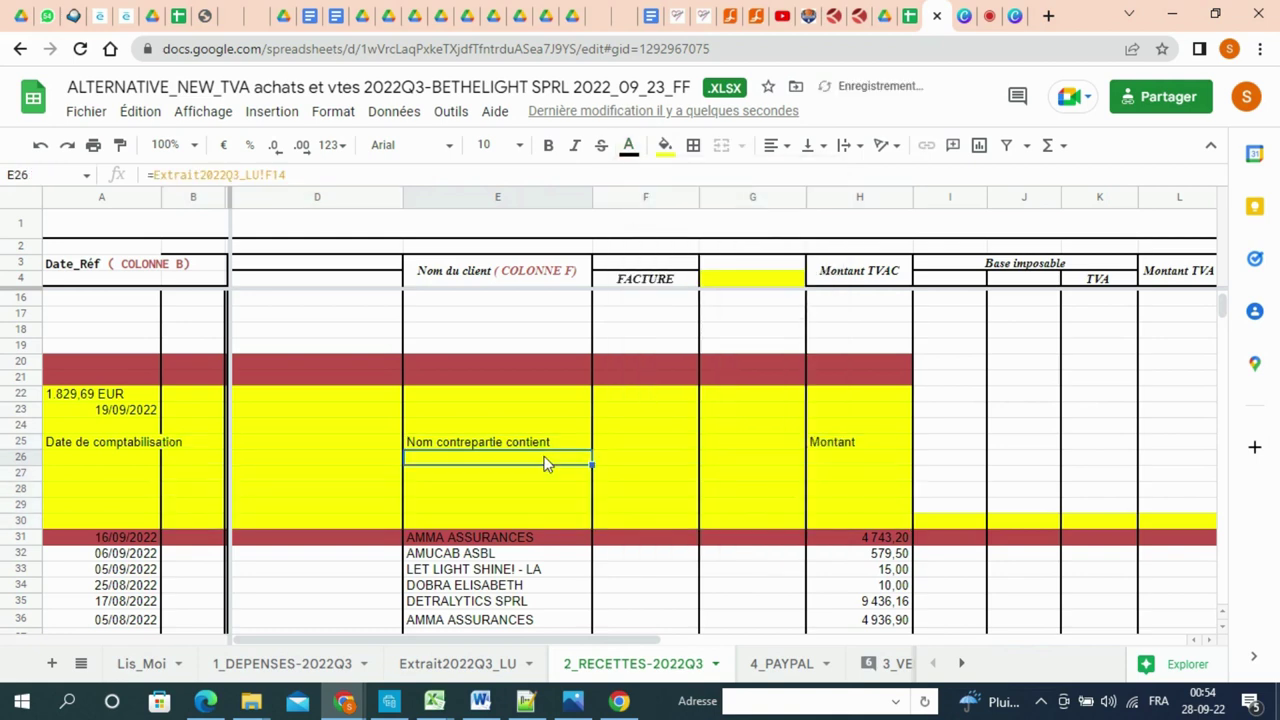
click(494, 479)
click(812, 478)
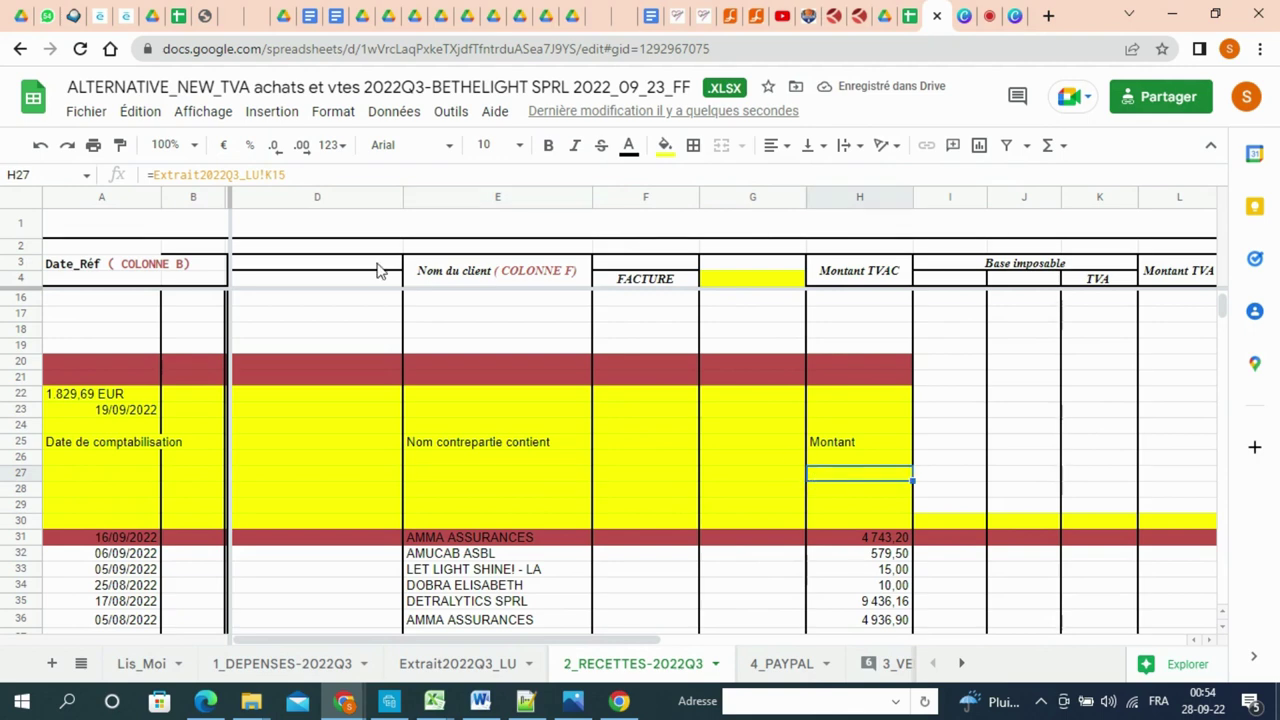
- Apply the Nombre format to A24:H29
drag(90, 426, 865, 504)
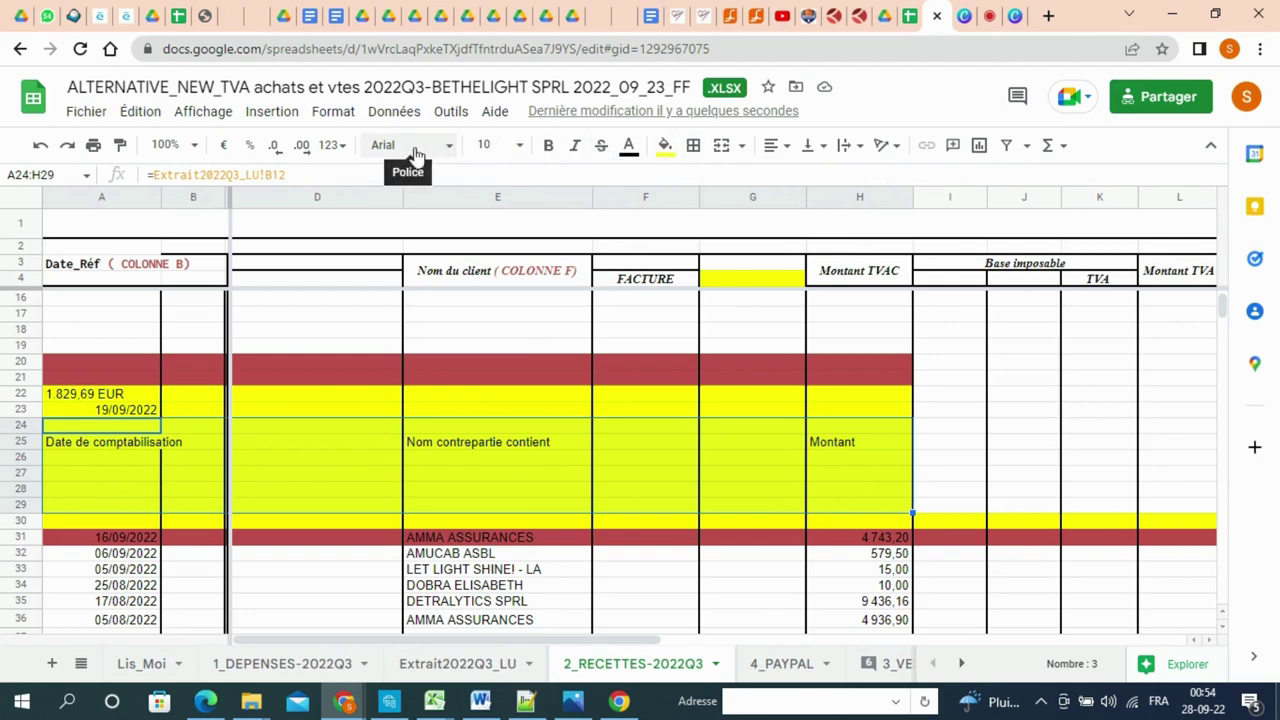
click(331, 146)
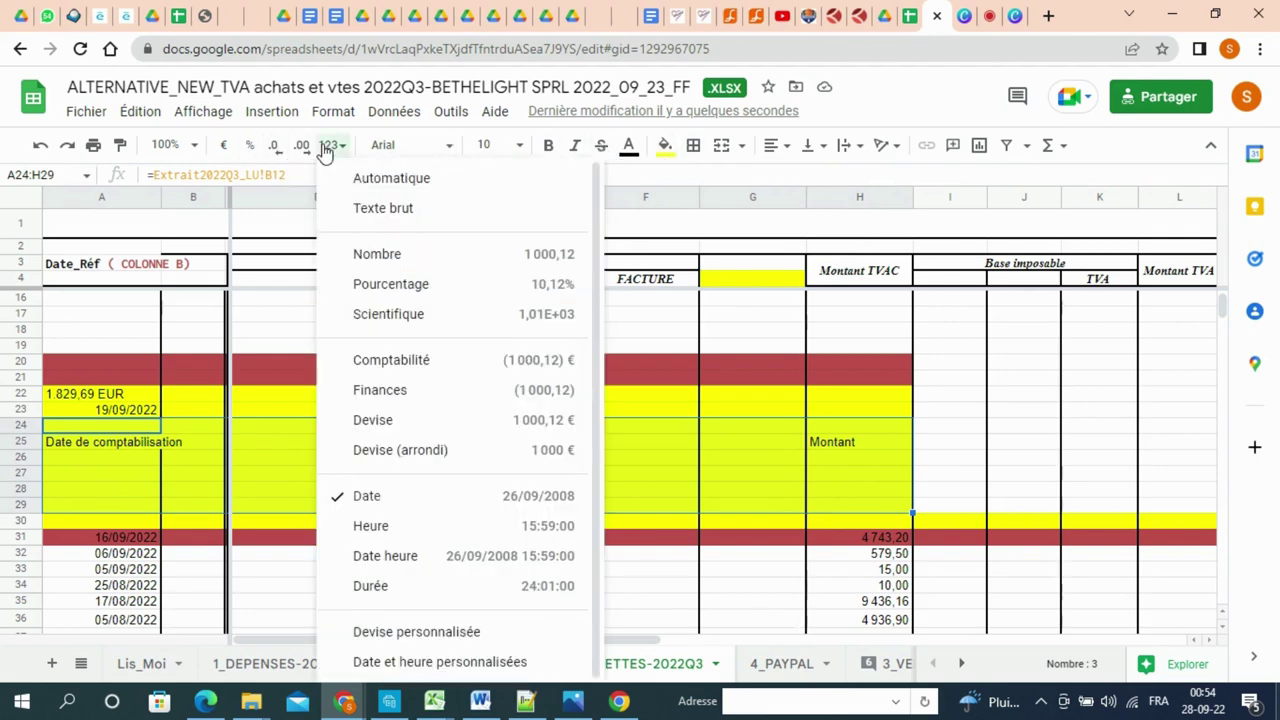
click(397, 253)
click(838, 367)
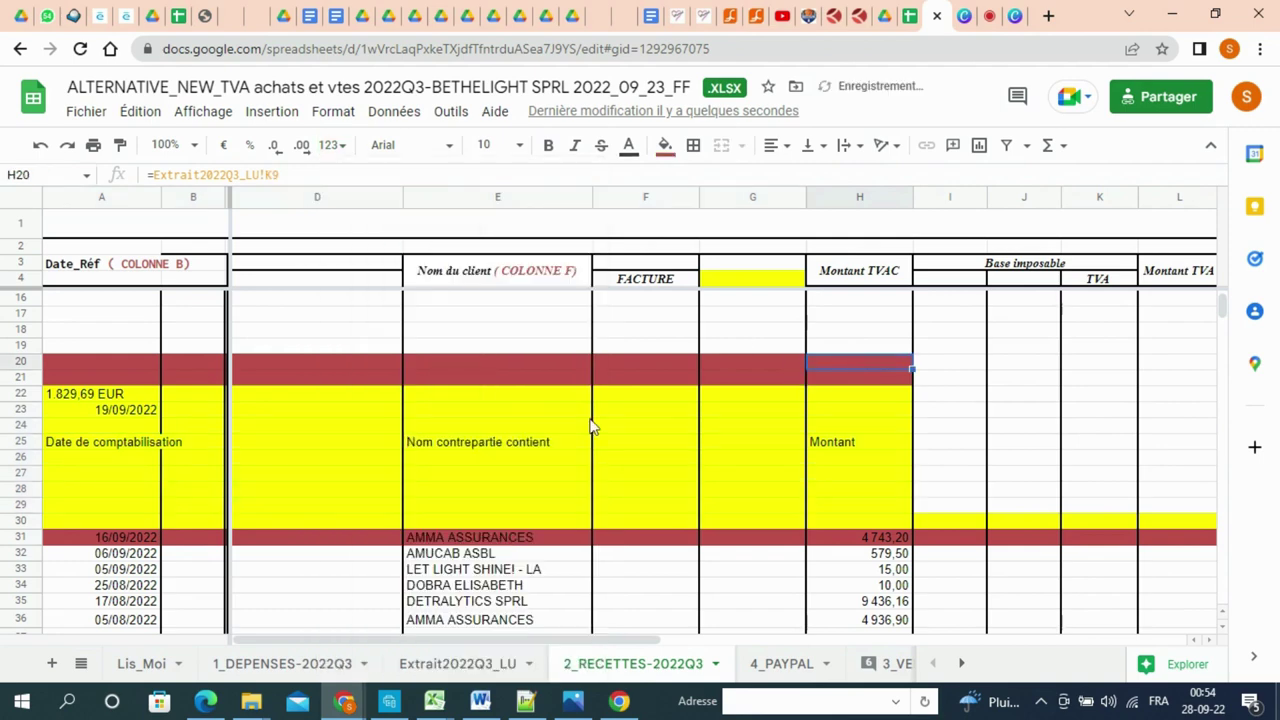
- Compare the rows of Extrait2022Q3_LU with the revenue sheet and check the reference in A22
click(480, 668)
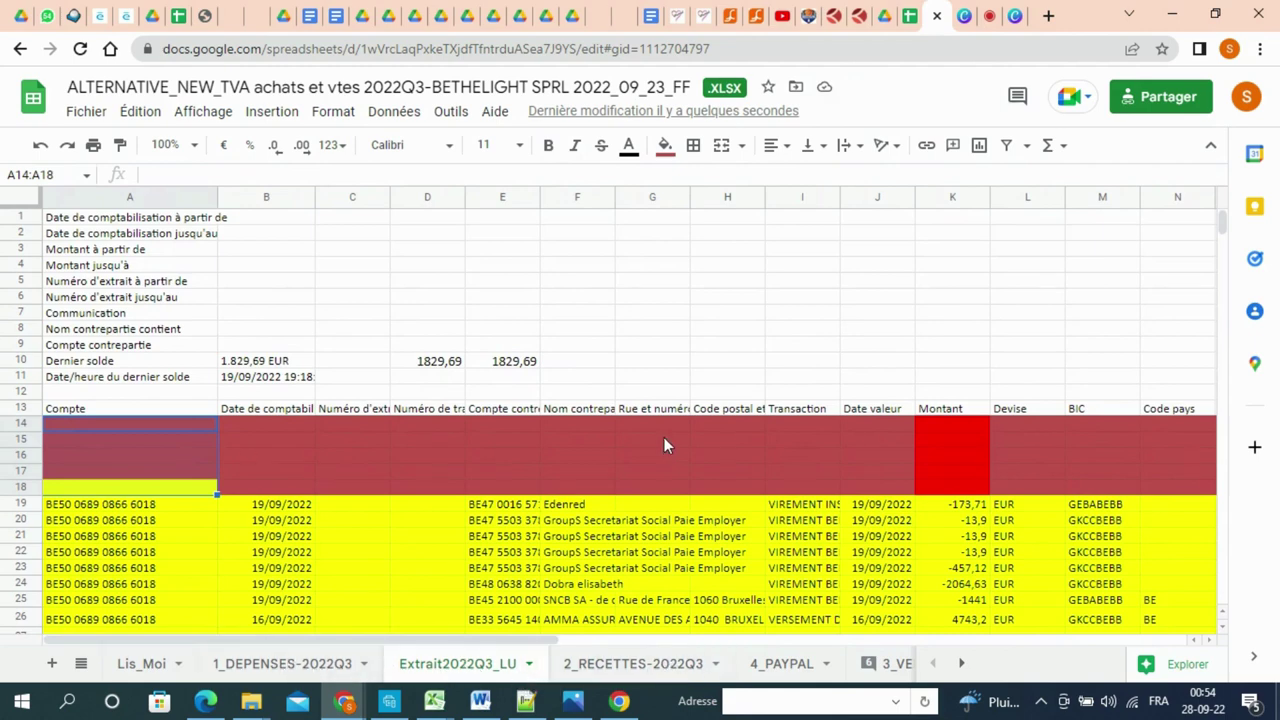
click(620, 660)
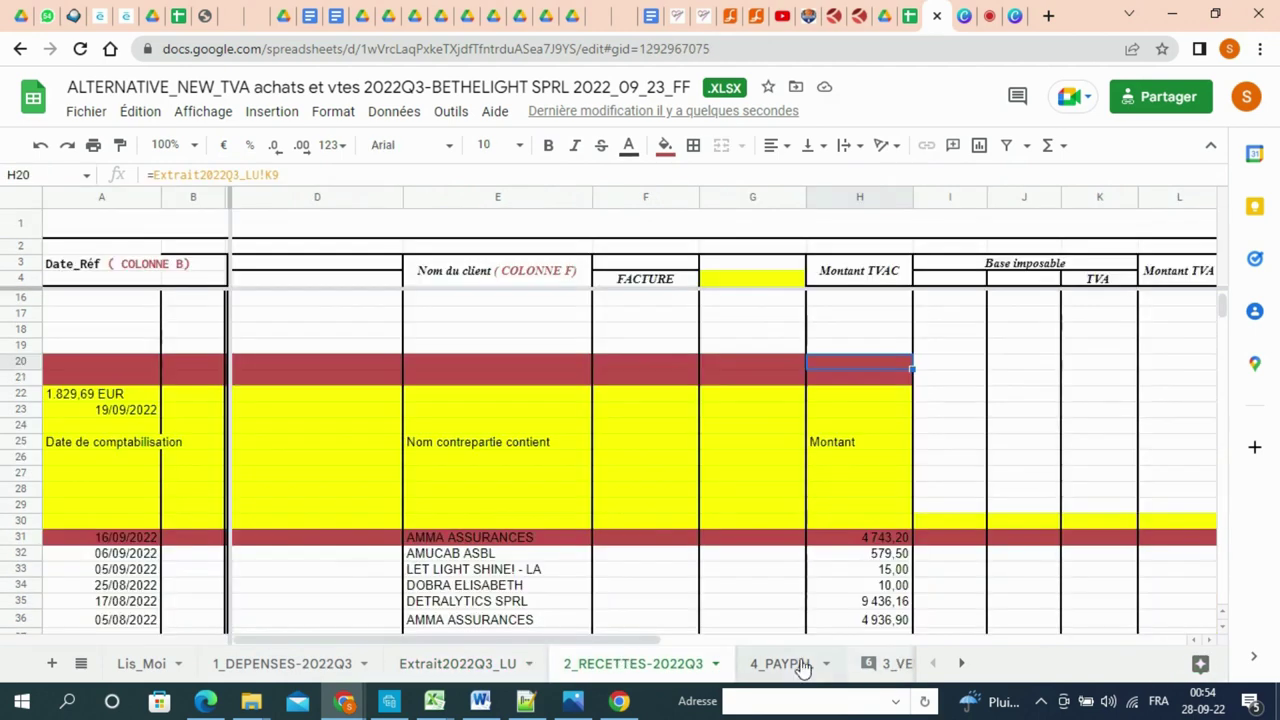
click(121, 392)
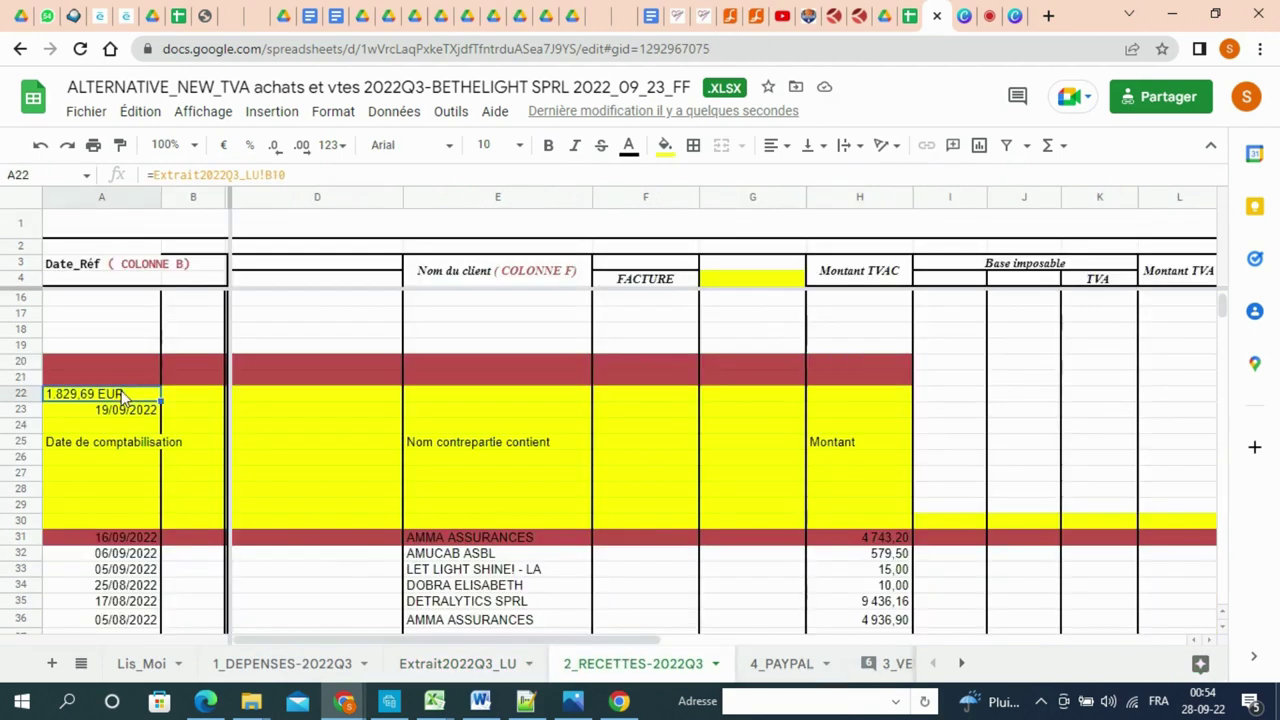
- Extend the formula of A26 across through H26, and extend that row upward through row 21
click(136, 456)
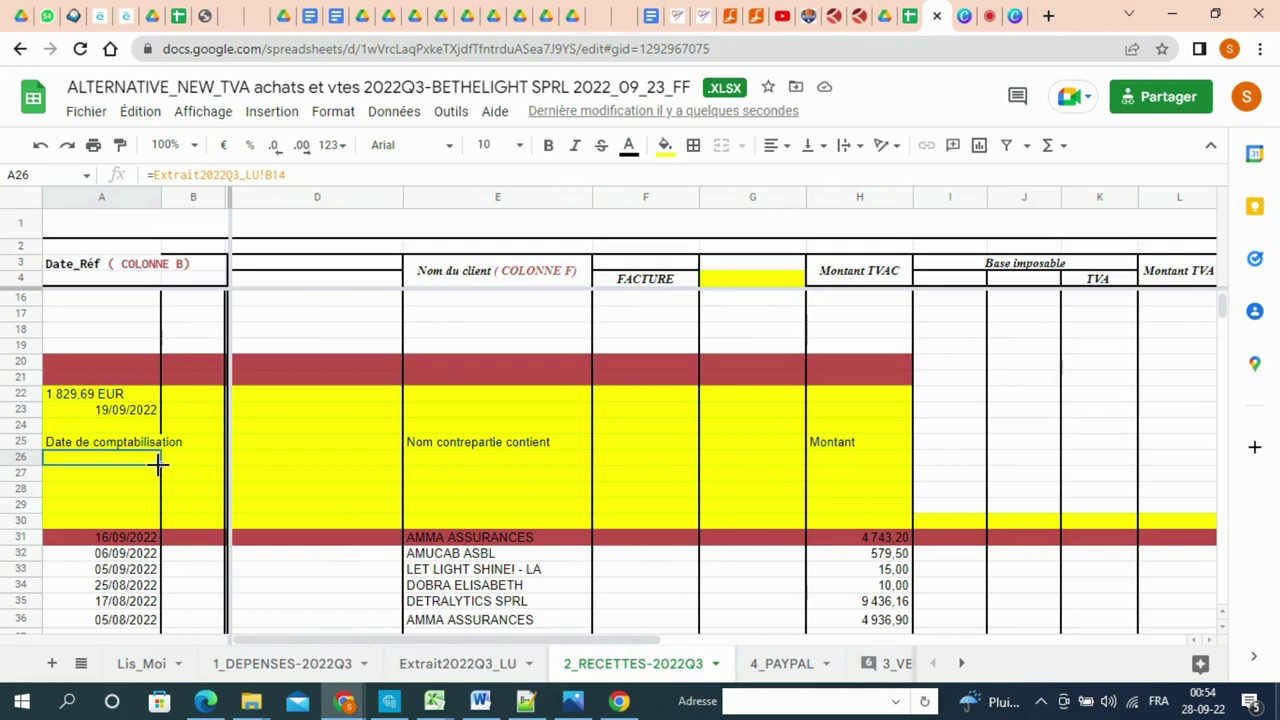
drag(160, 463, 914, 465)
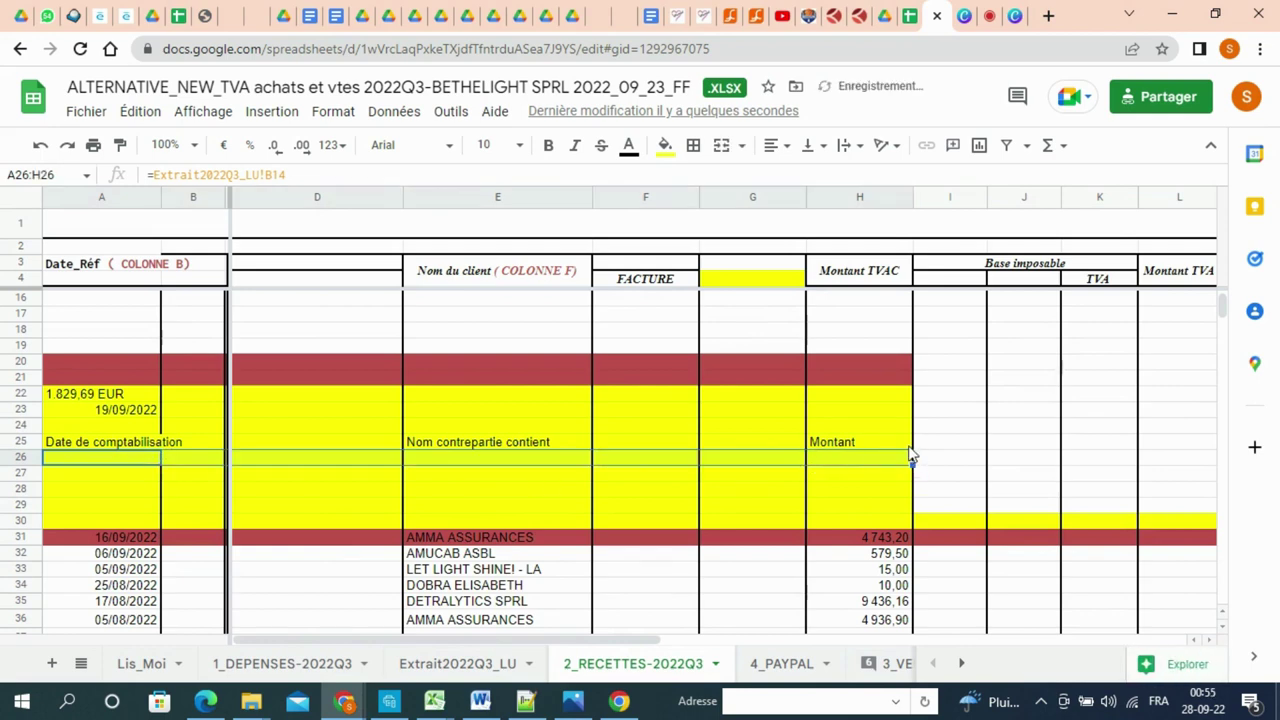
drag(913, 464, 888, 385)
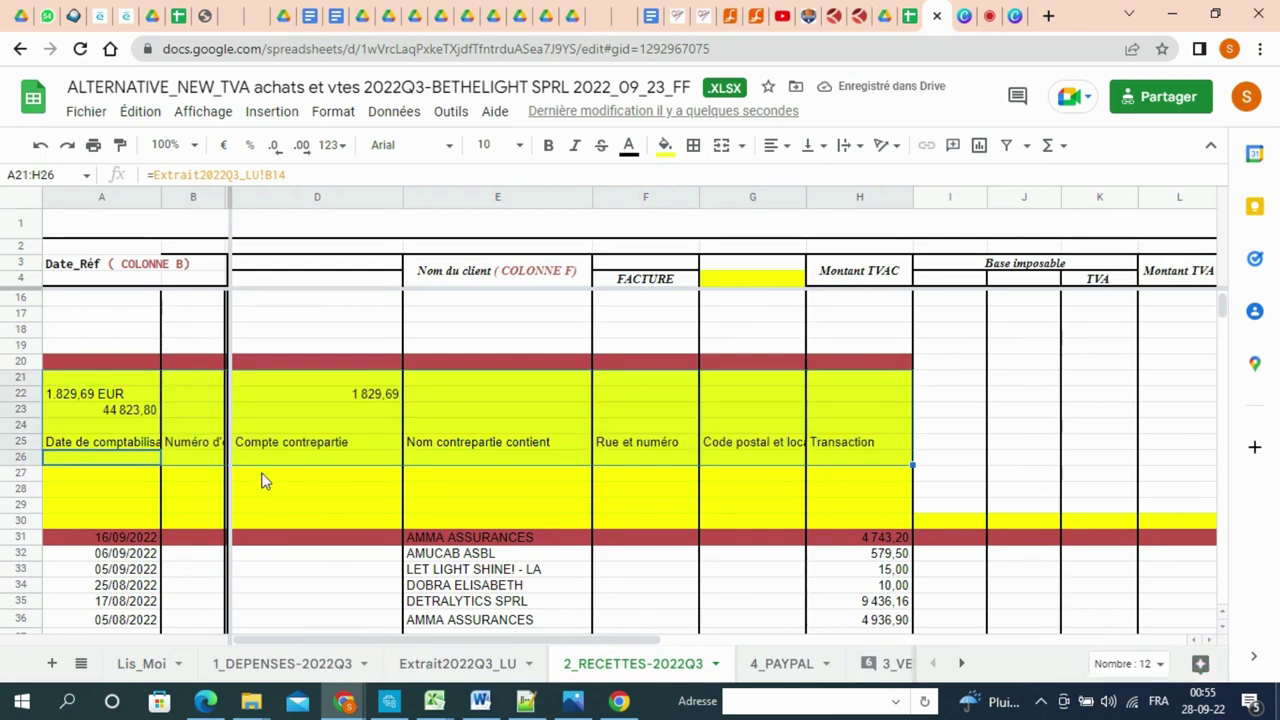
- Delete the linked column headings in row 25 of 2_RECETTES-2022Q3, from H25 back through A25
click(877, 447)
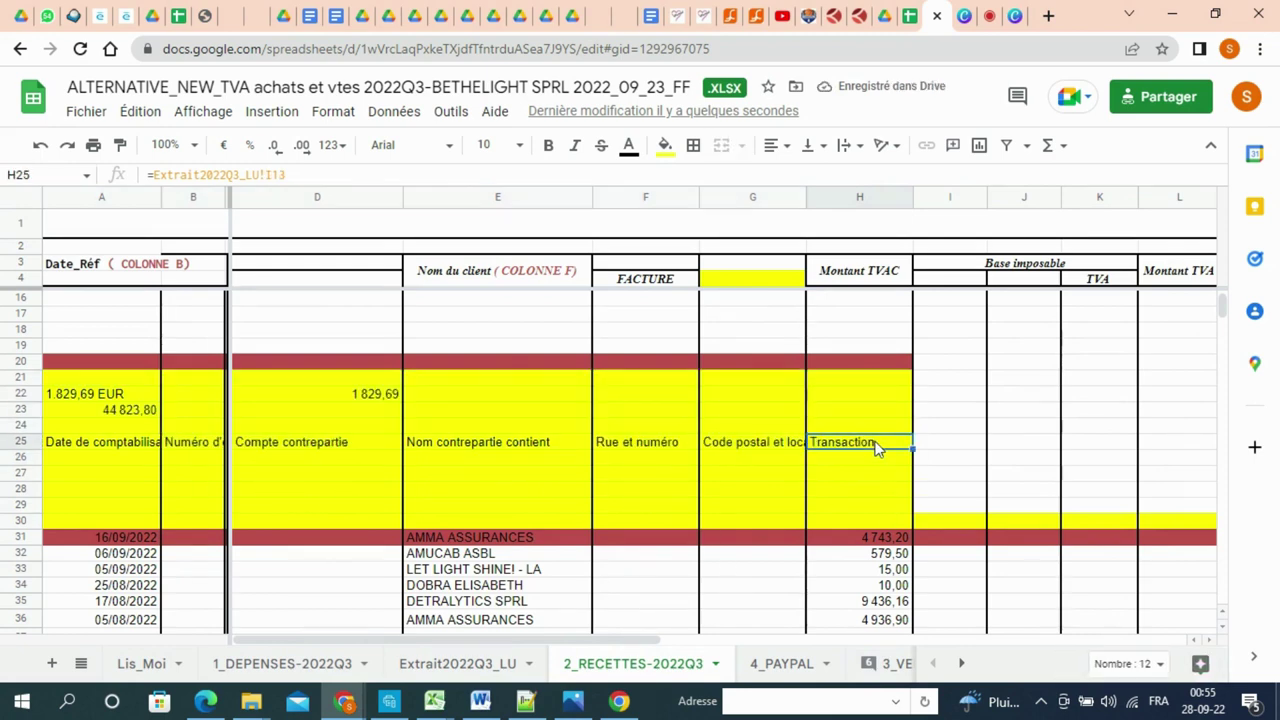
key(Delete)
key(Left)
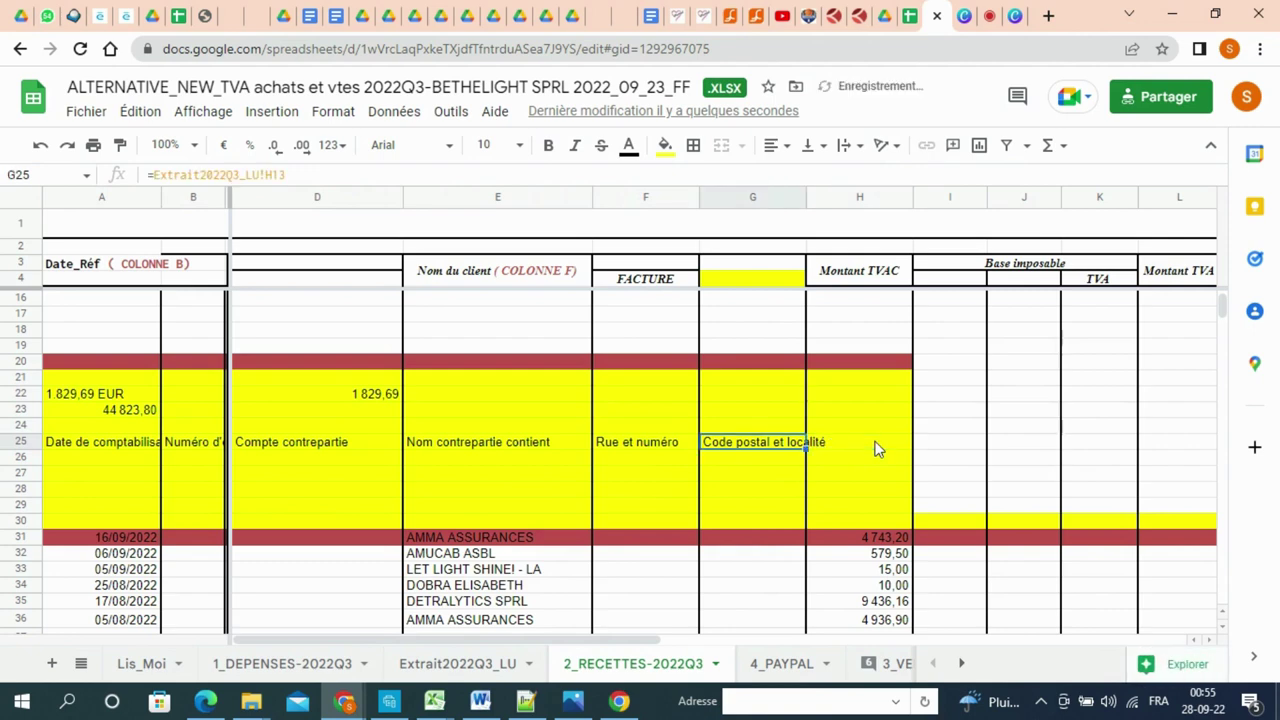
key(Delete)
key(Left)
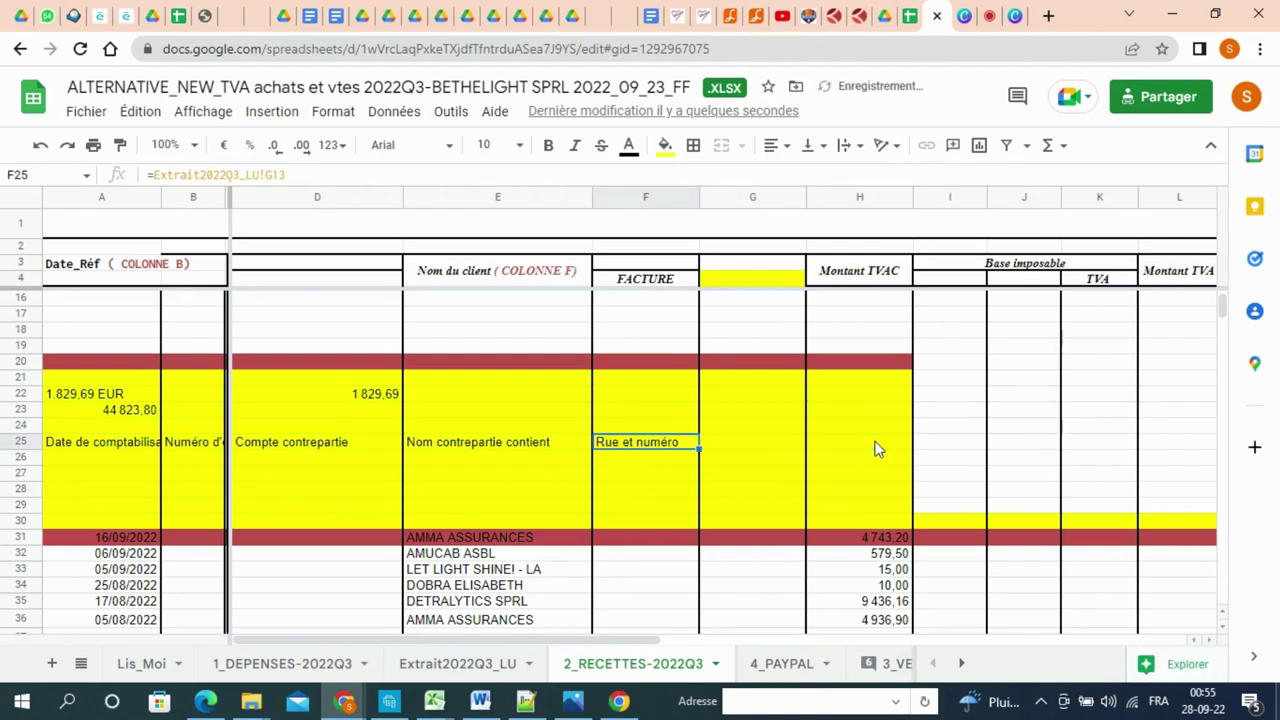
key(Delete)
key(Left)
key(Delete)
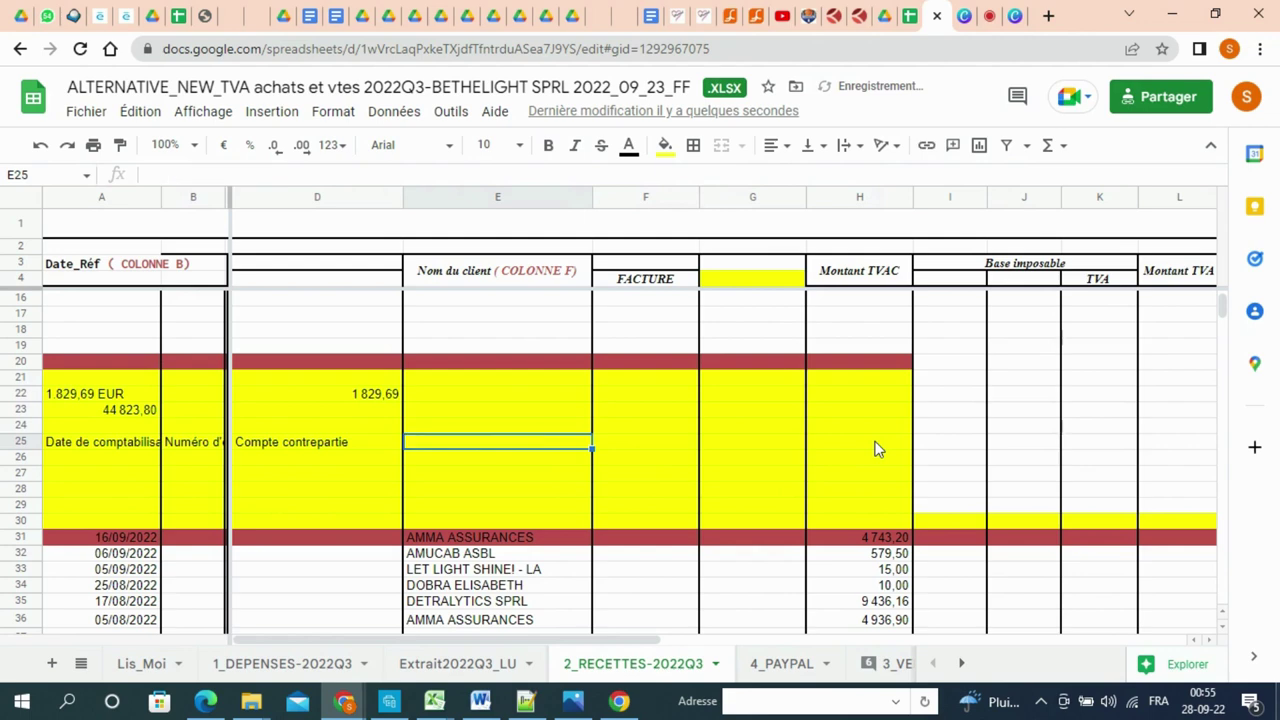
key(Left)
key(Delete)
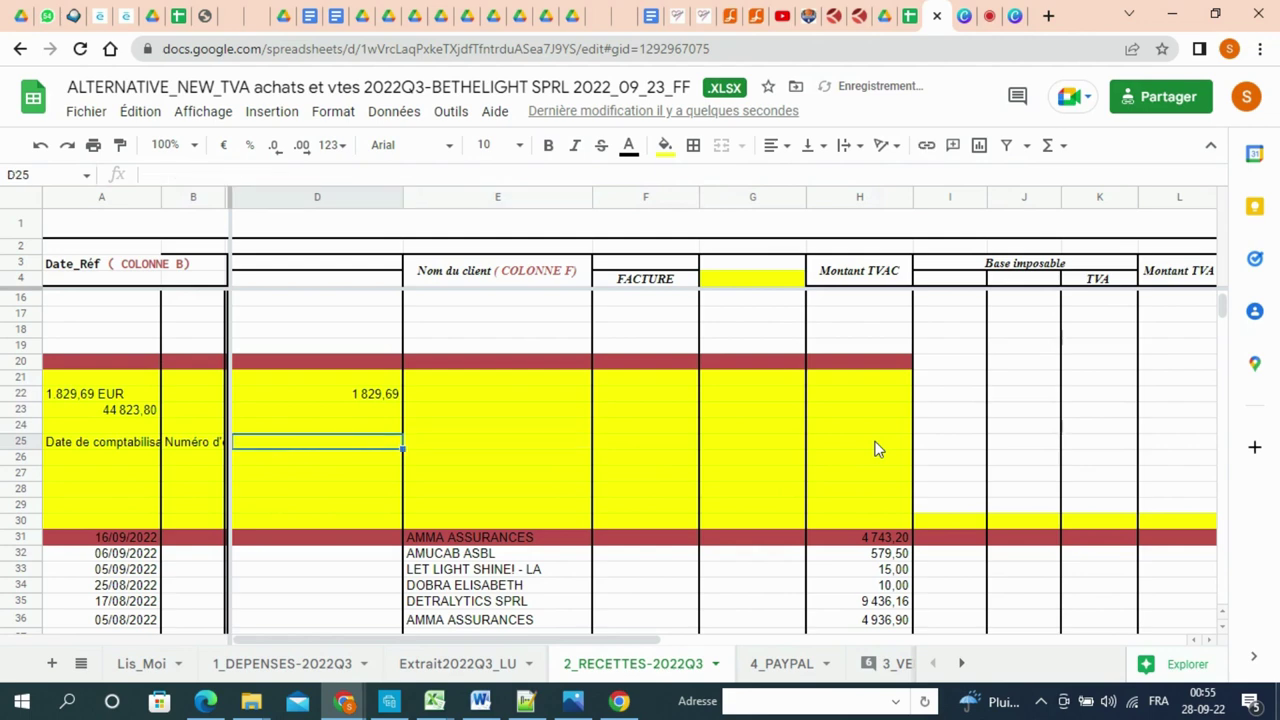
key(Left)
key(Delete)
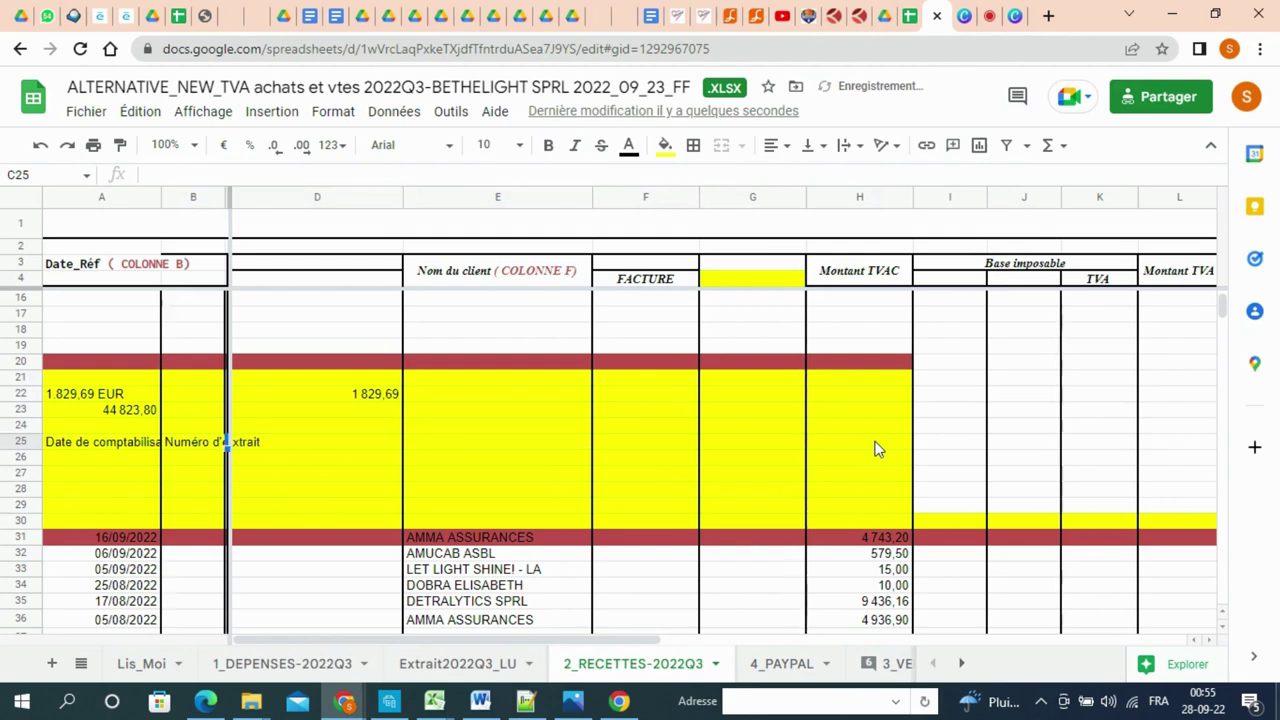
click(200, 442)
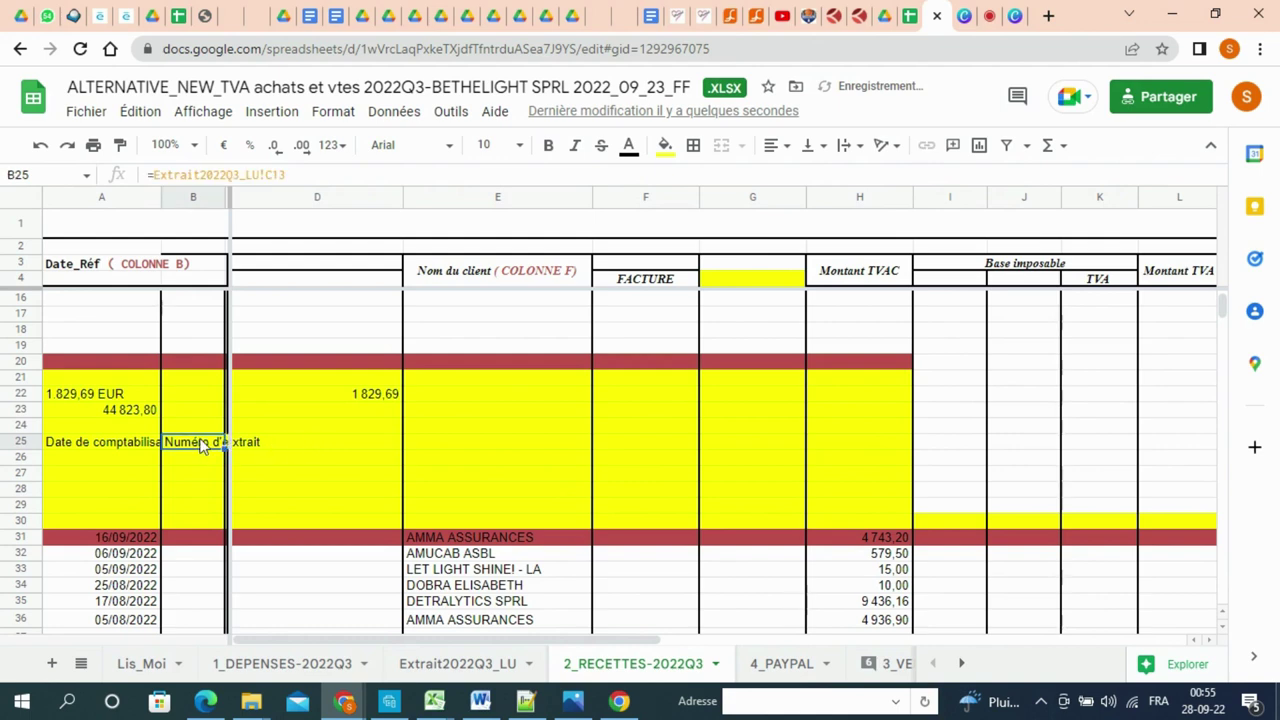
key(Delete)
click(120, 443)
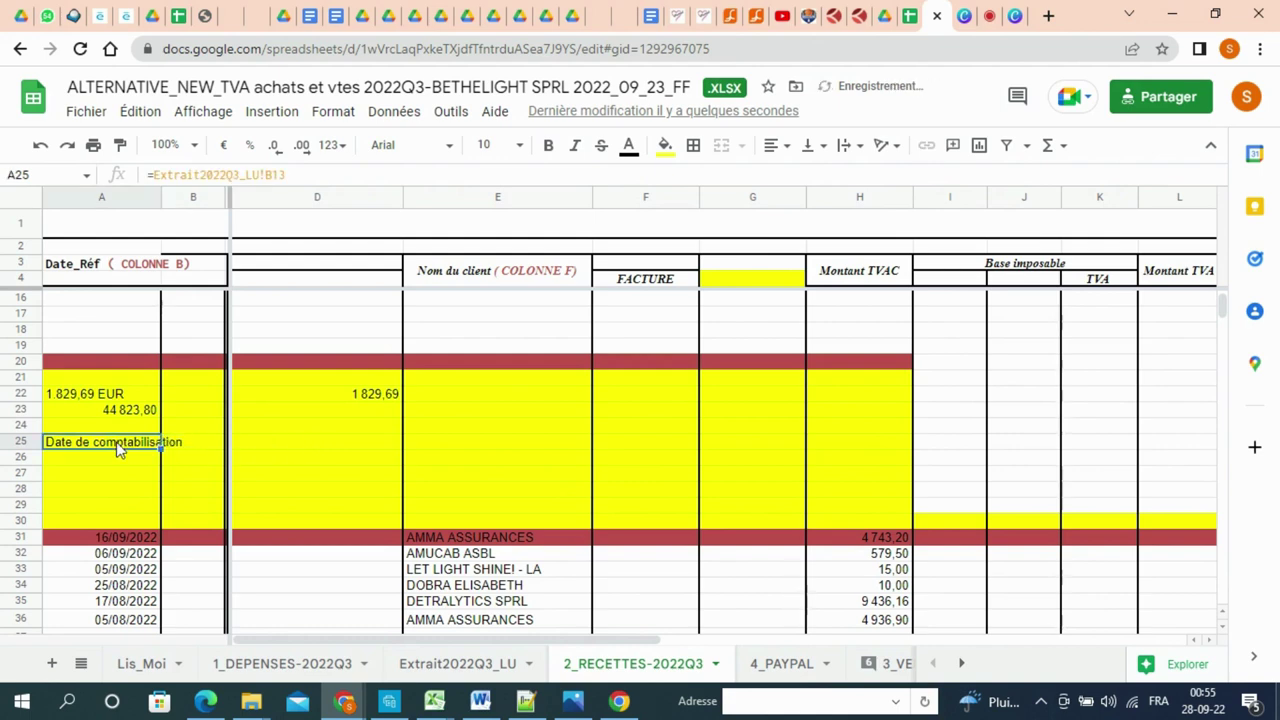
key(Delete)
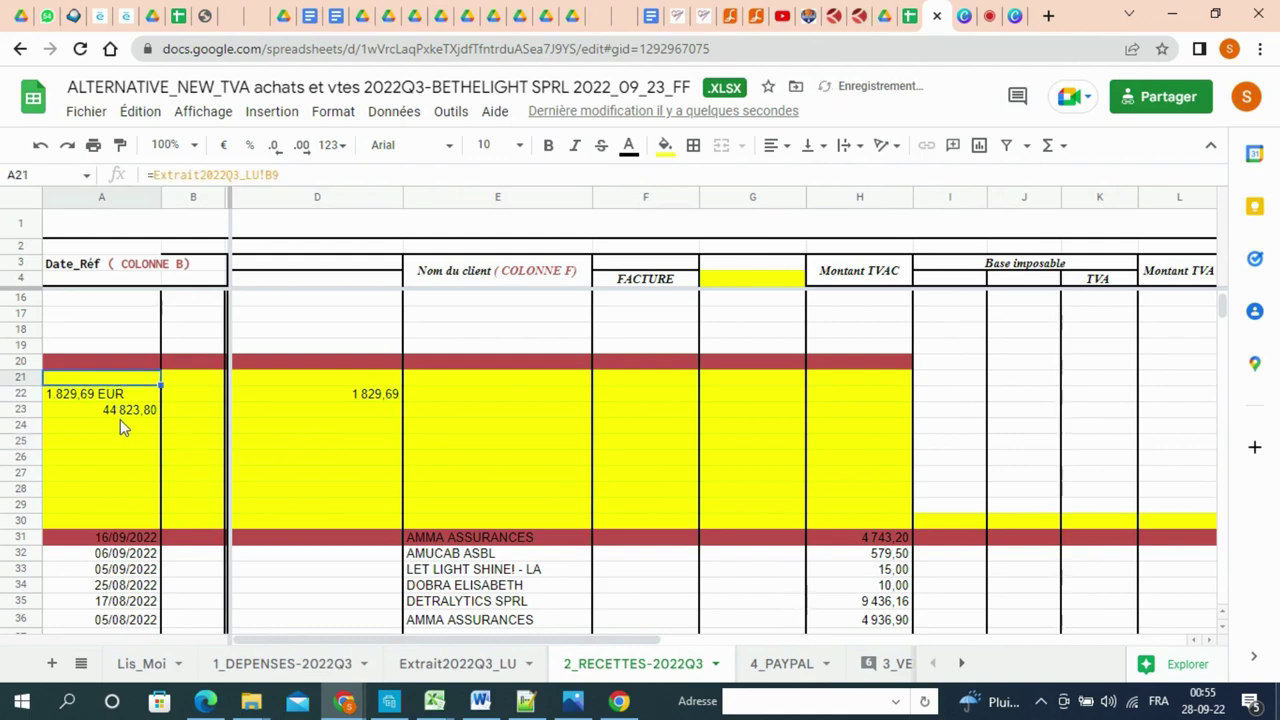
- Extend the yellow fill up to row 20 across A to H and clear the contents of A21:H25
drag(120, 425, 911, 360)
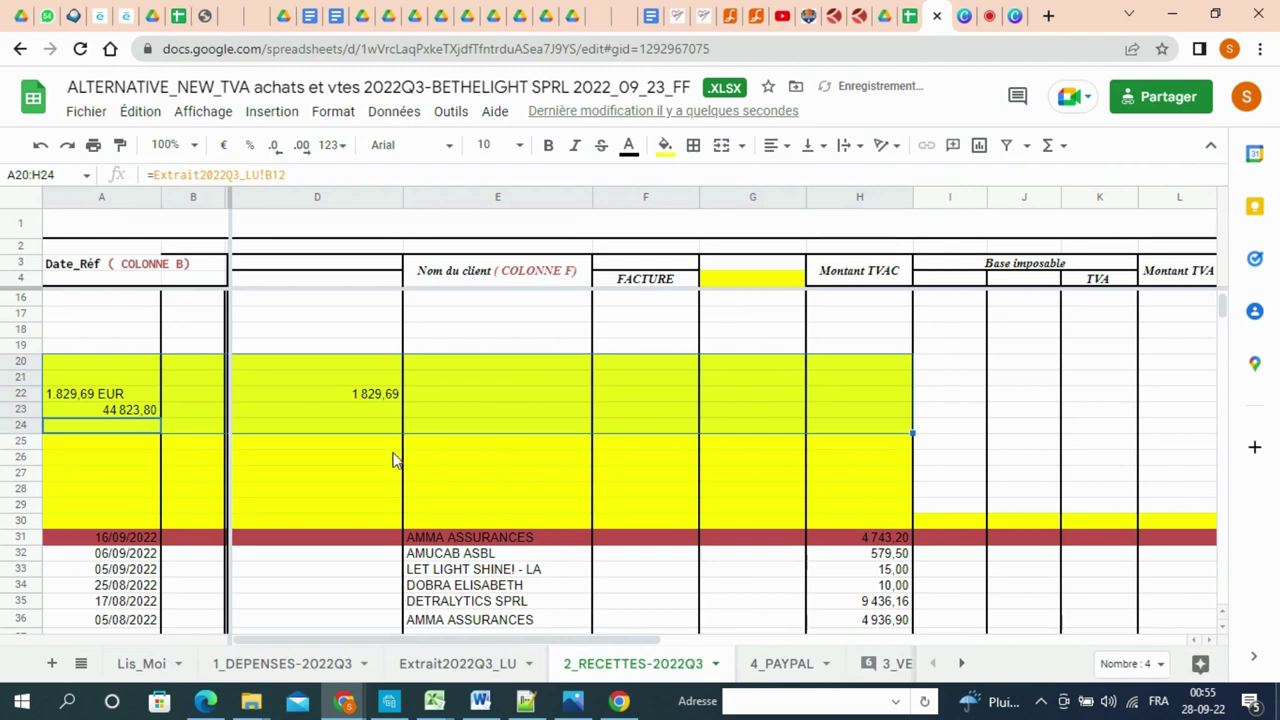
click(205, 427)
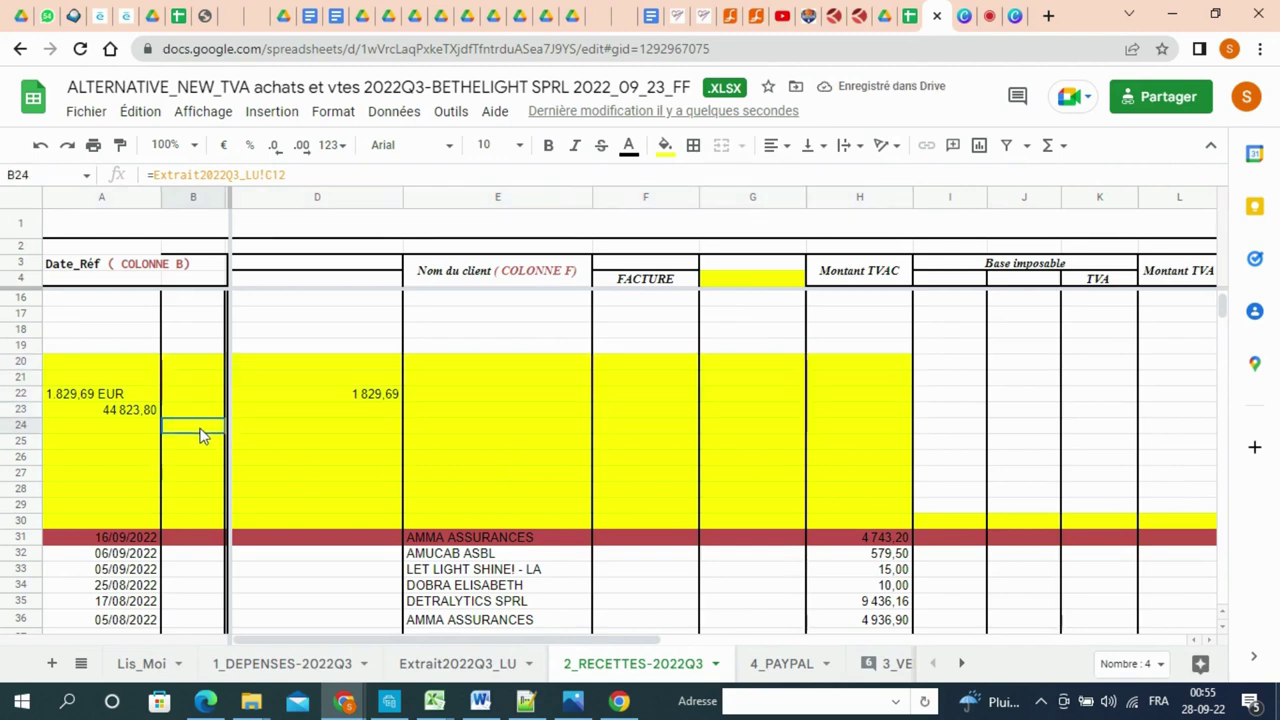
click(120, 442)
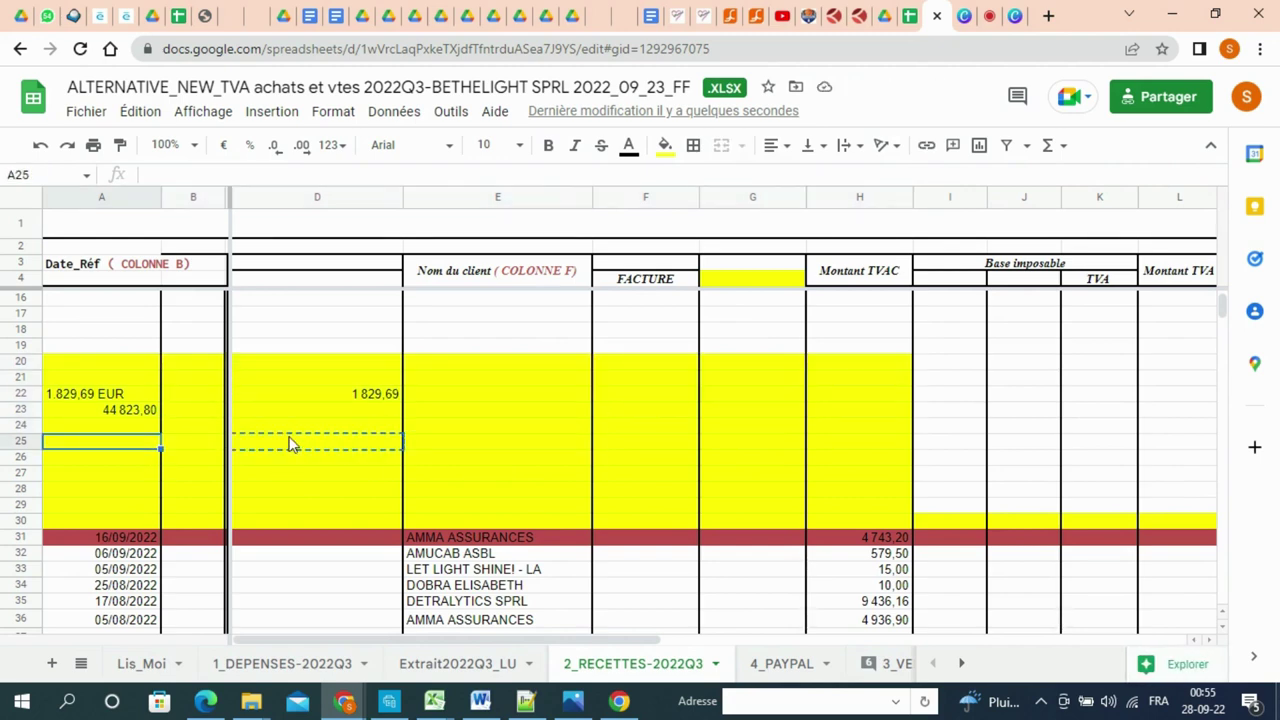
key(Escape)
drag(113, 445, 897, 374)
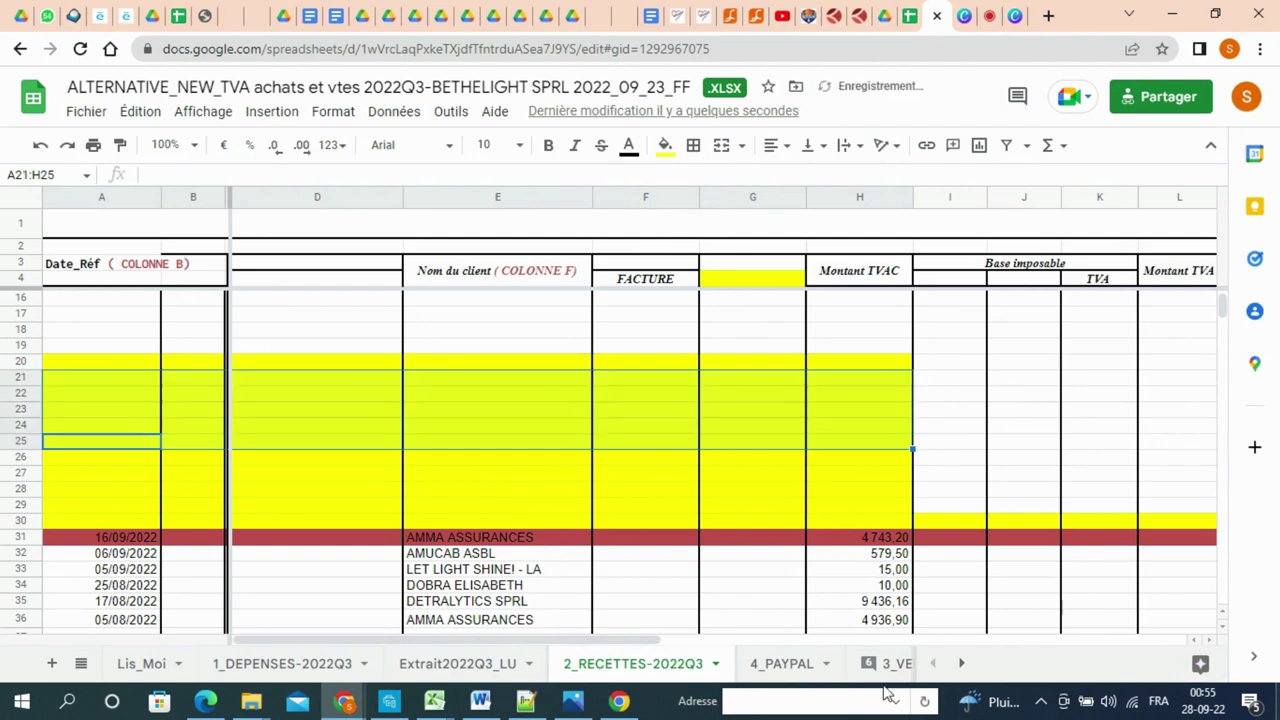
- Review the 4_PAYPAL sheet and the 2022Q3 balance figures on the 3_VERIFICATIONS sheet
click(768, 665)
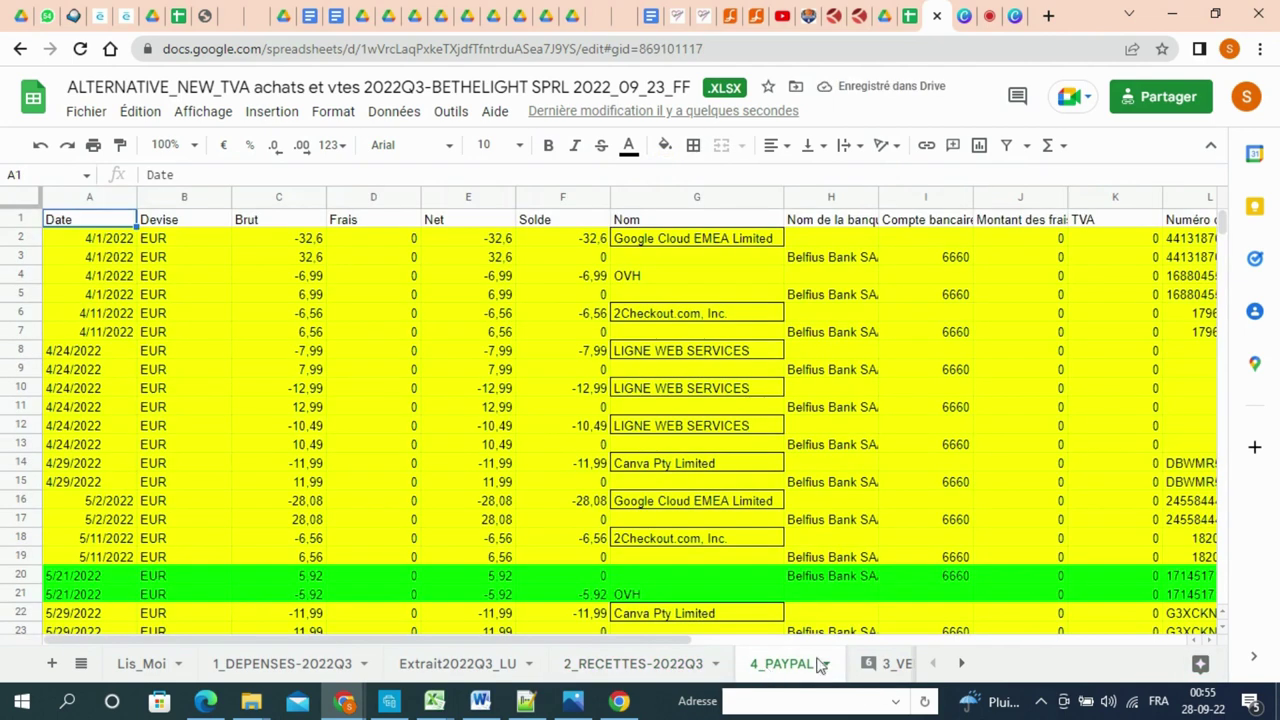
click(886, 665)
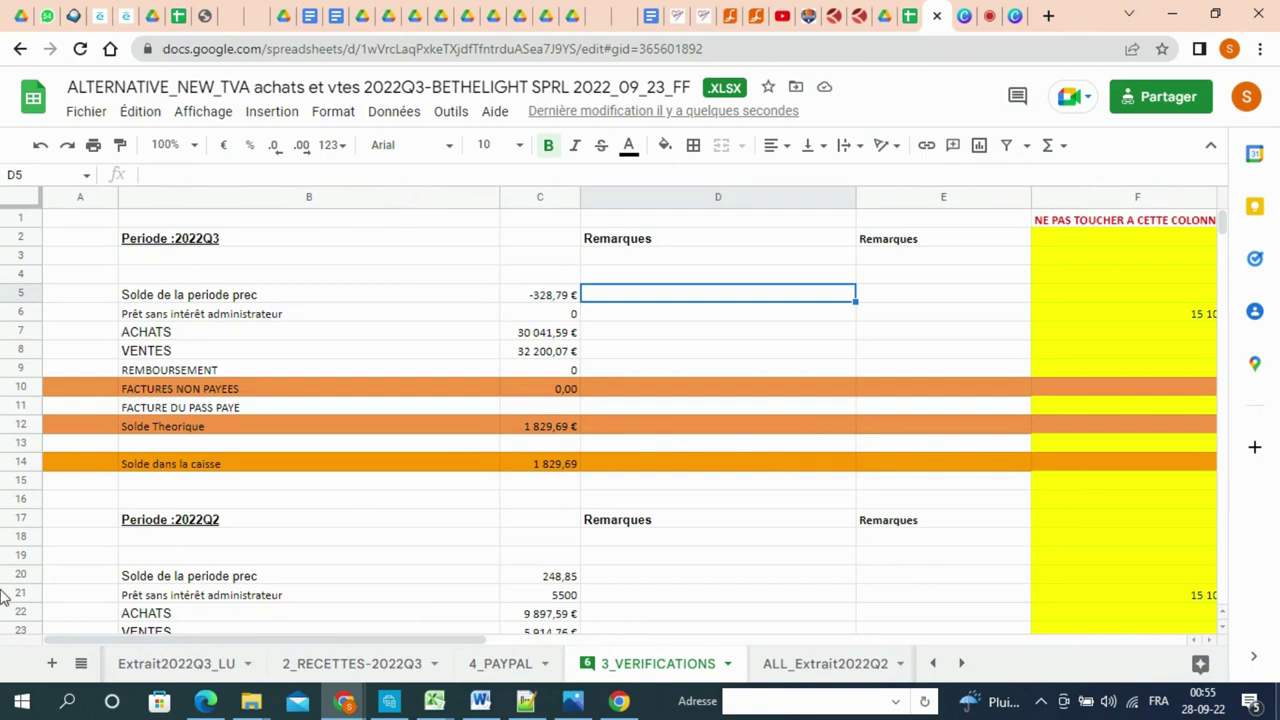
click(932, 665)
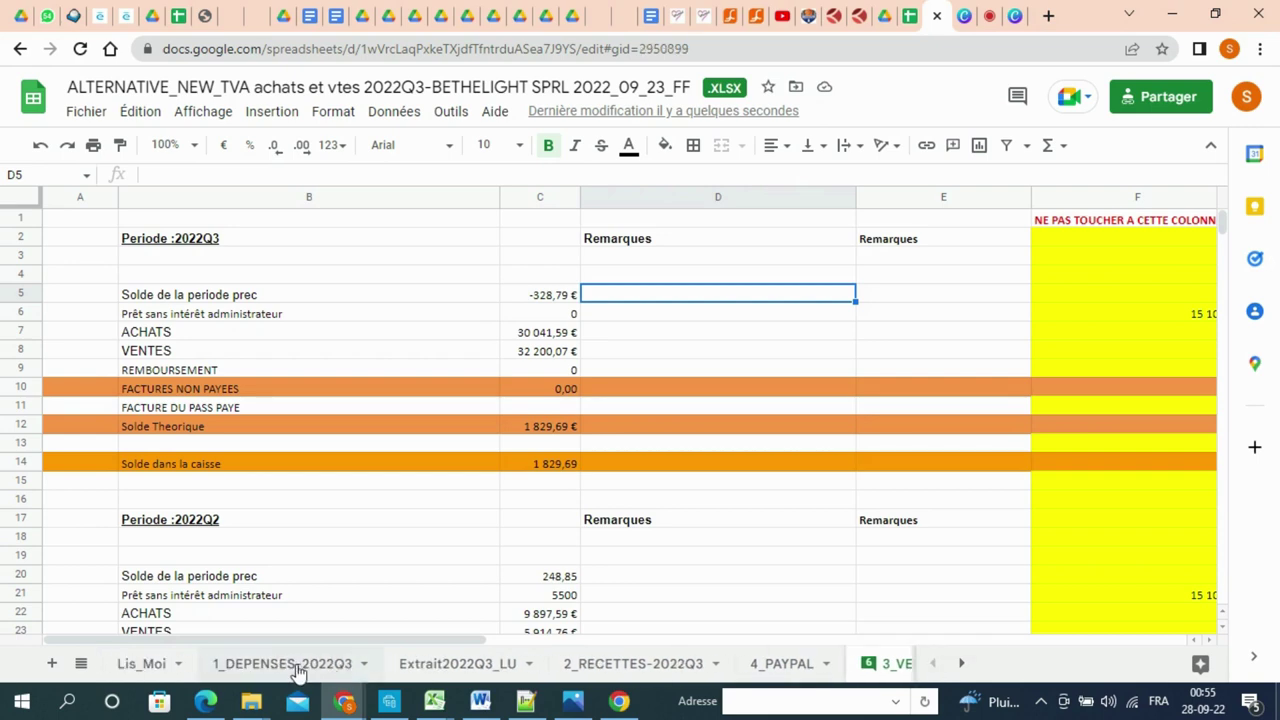
- Examine the supplier names in column E of 1_DEPENSES-2022Q3 and the matching PRECISIONS cells, including the PayPal rows
click(300, 668)
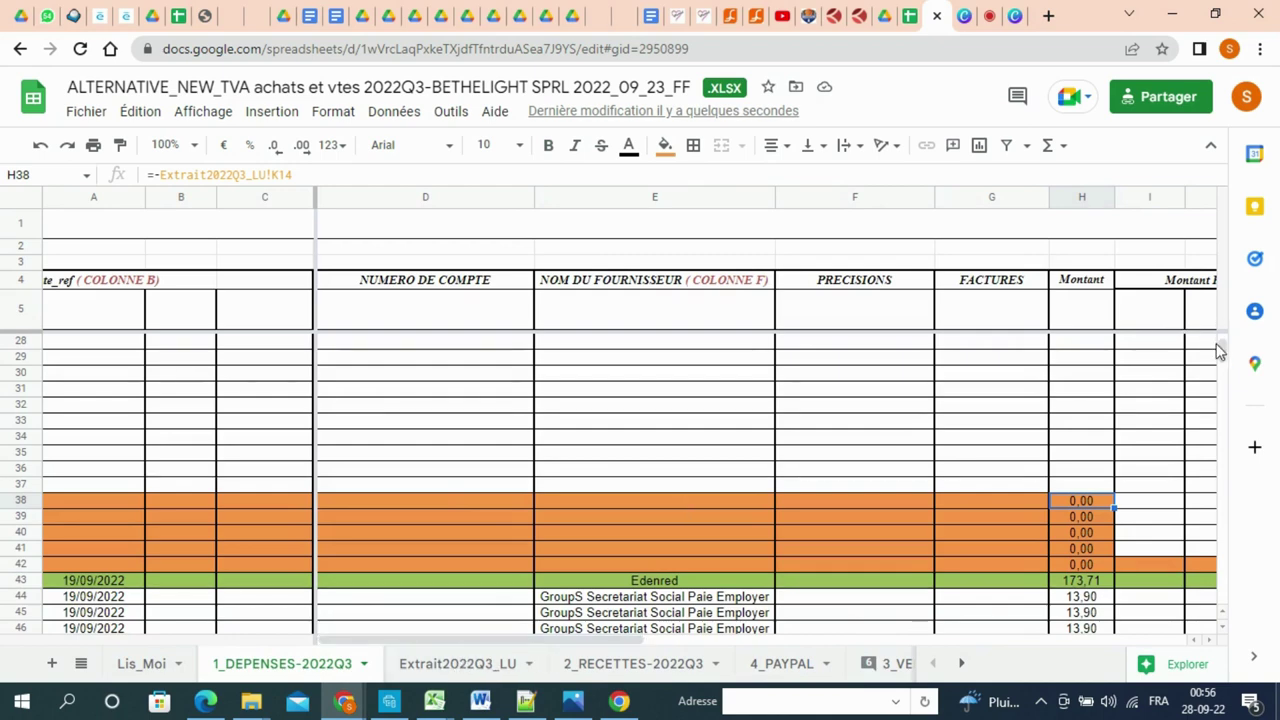
drag(1222, 347, 1222, 365)
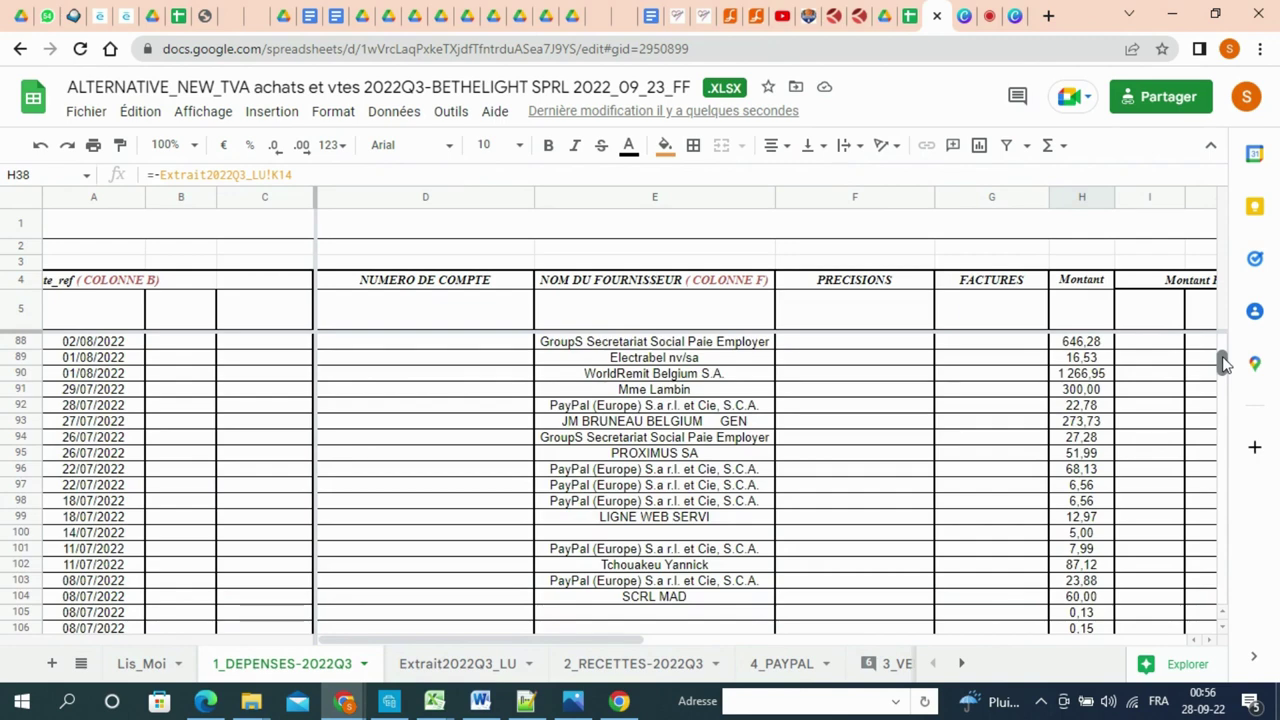
drag(1222, 365, 1214, 348)
click(663, 487)
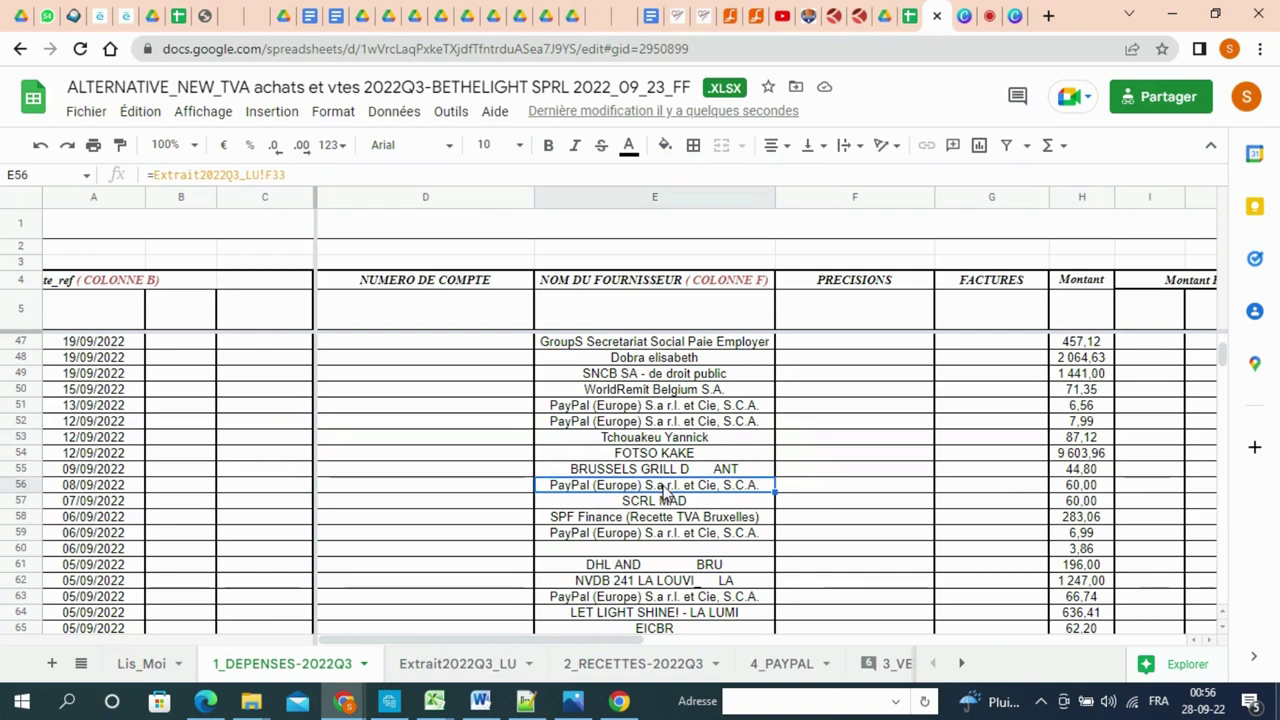
click(822, 486)
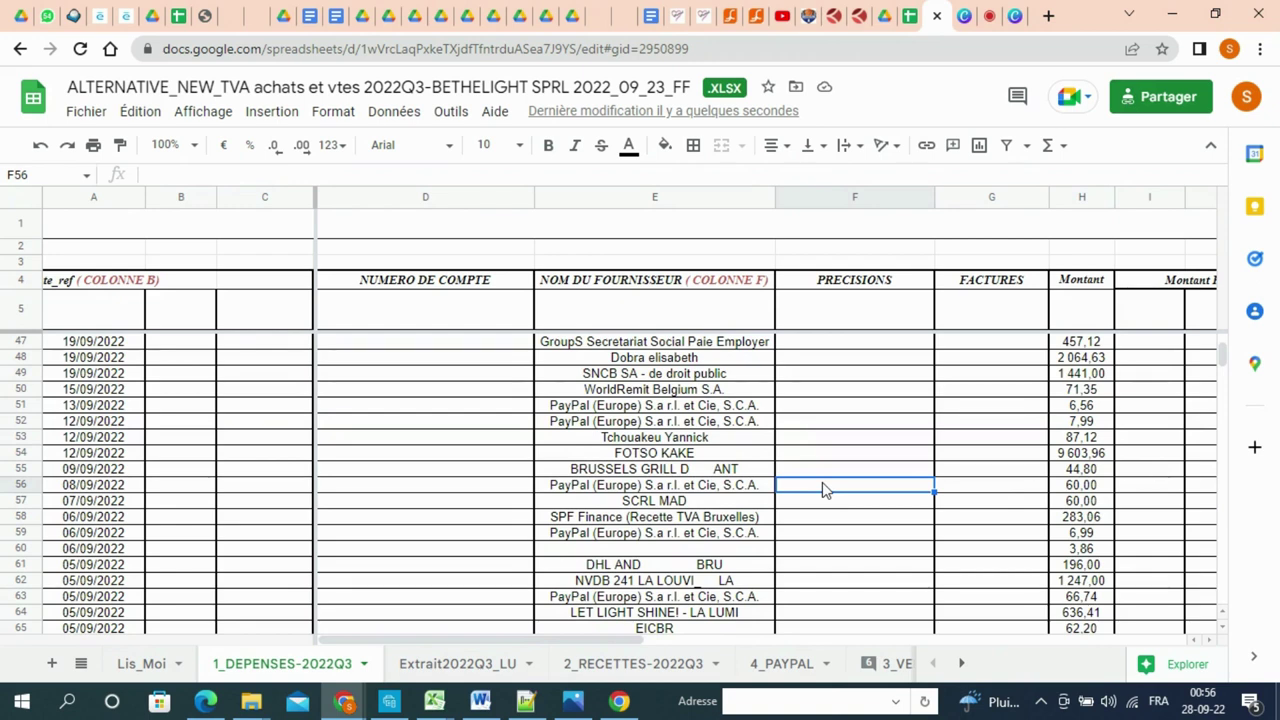
click(668, 487)
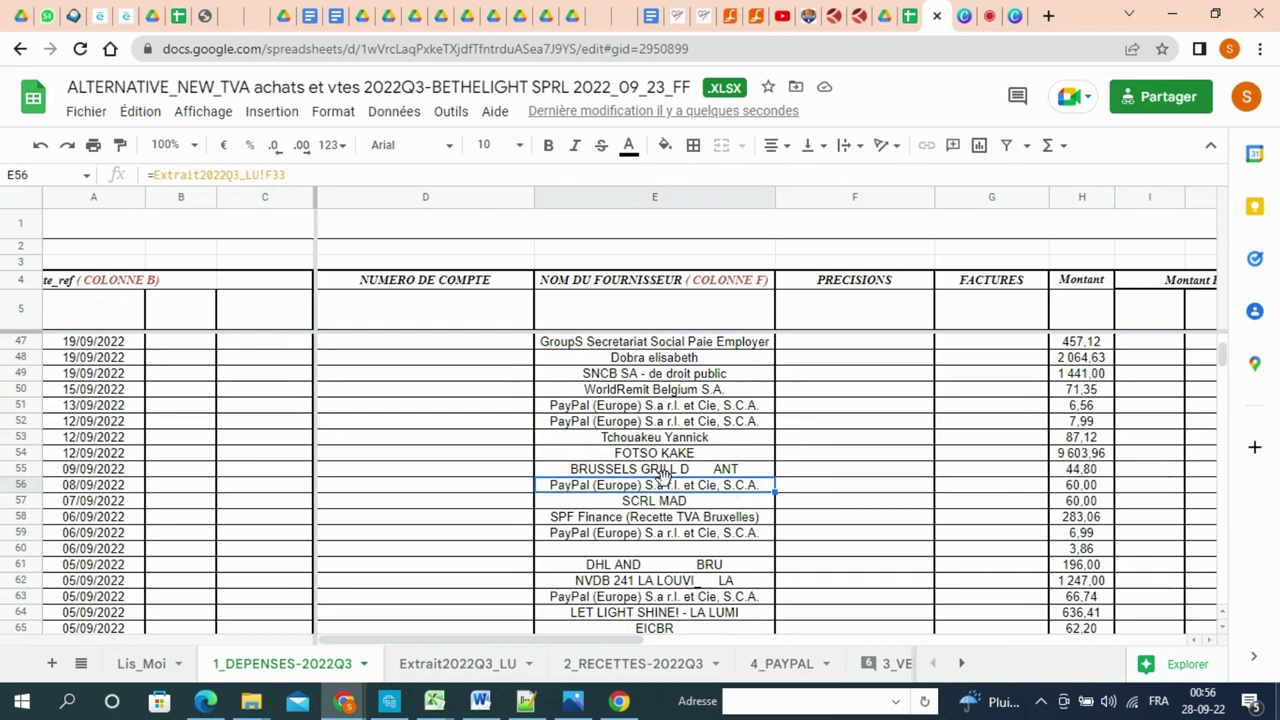
click(824, 489)
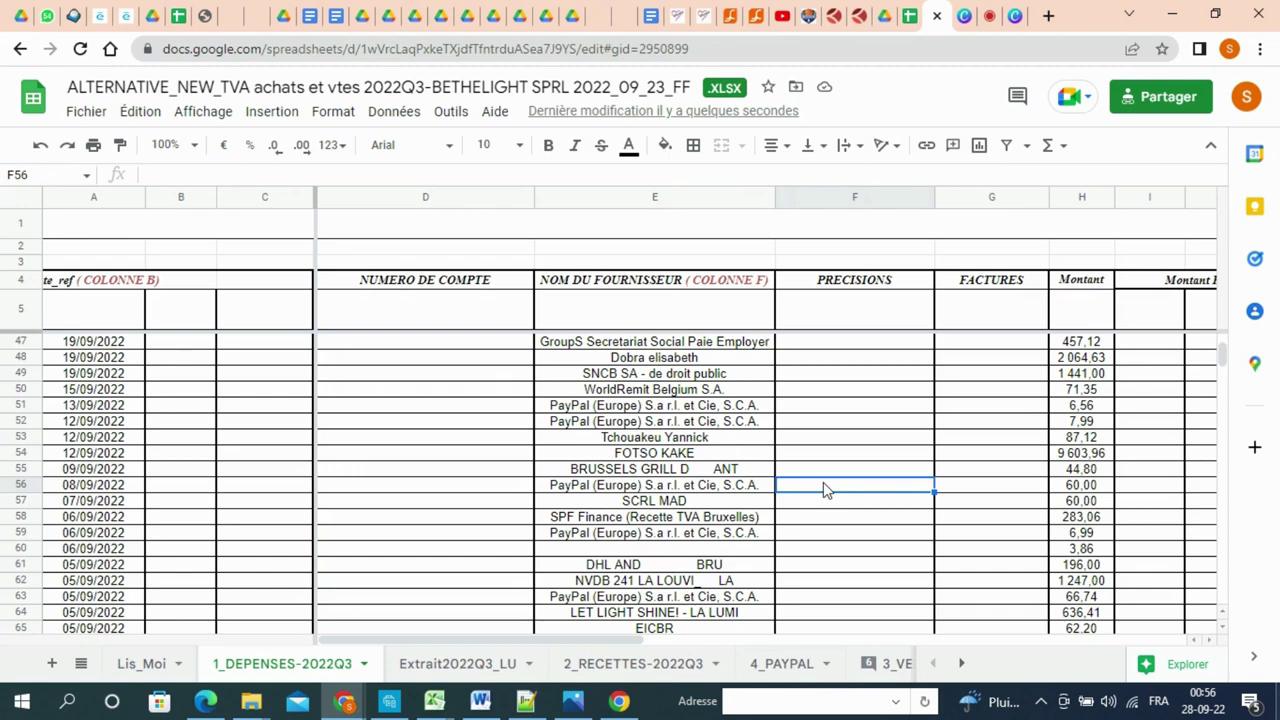
click(808, 537)
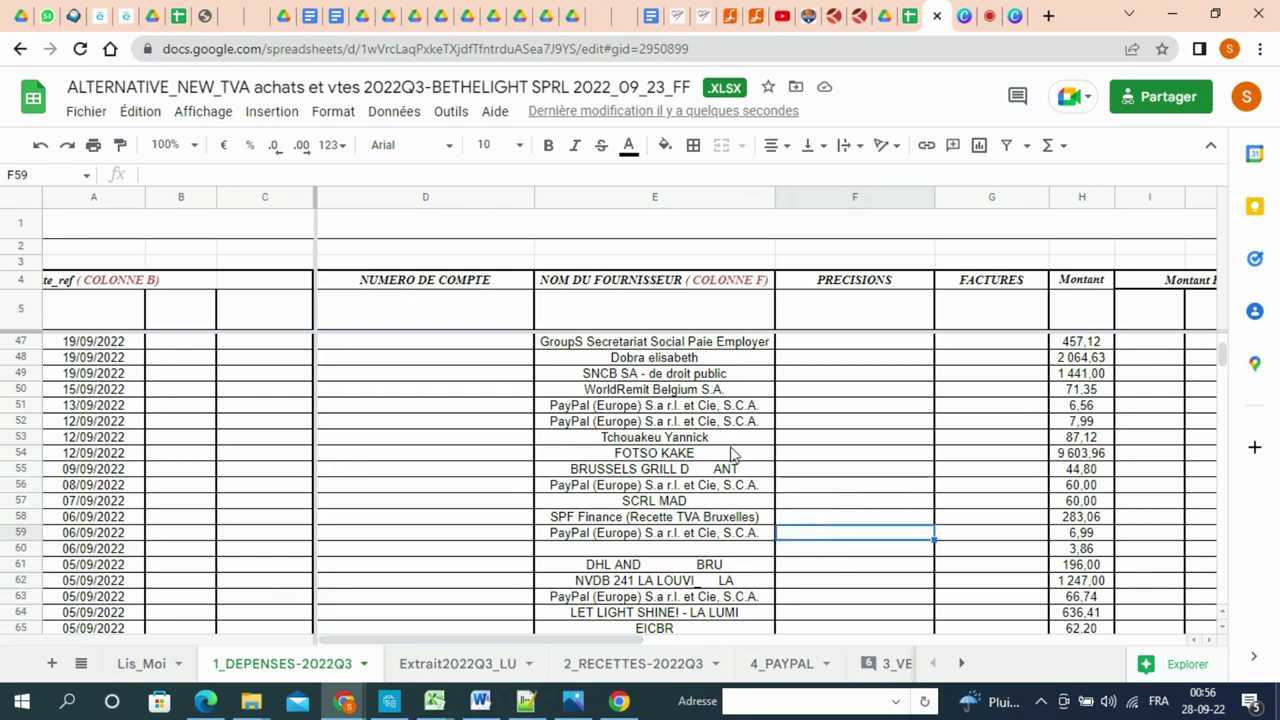
click(676, 455)
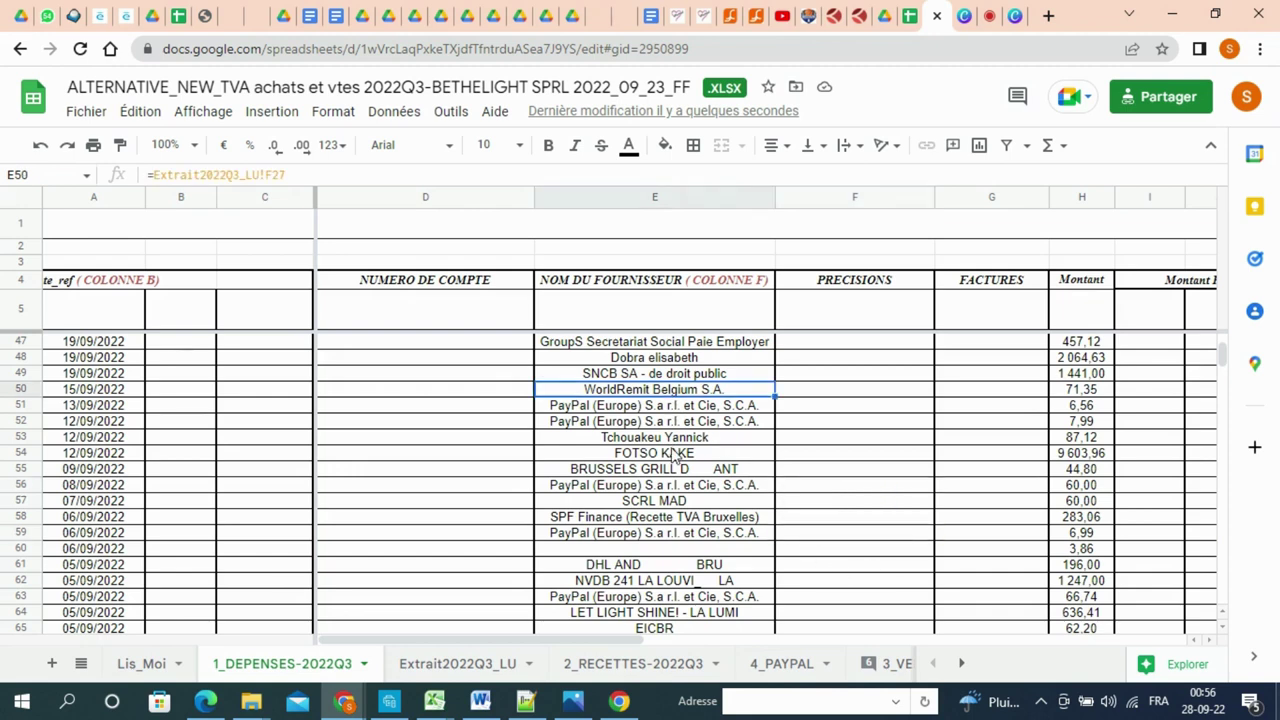
click(676, 503)
click(696, 582)
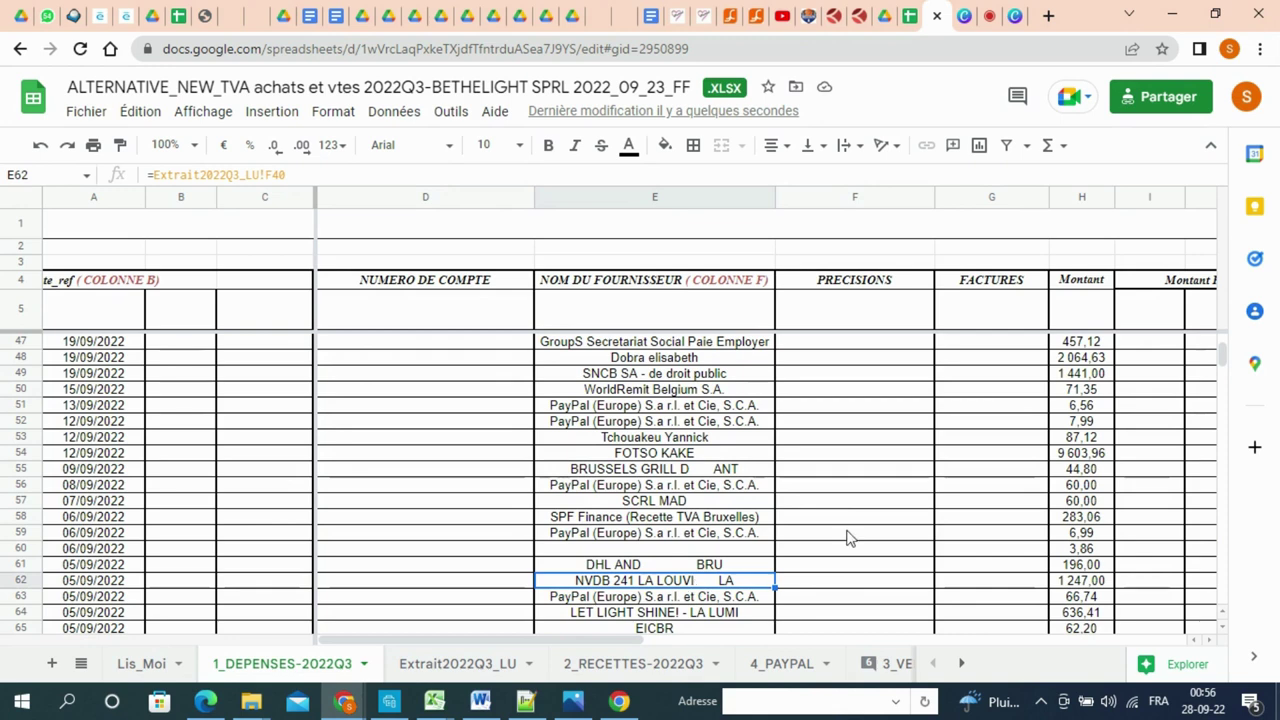
- Check the FACTURES cells in column G of the expense rows between rows 49 and 62
click(988, 405)
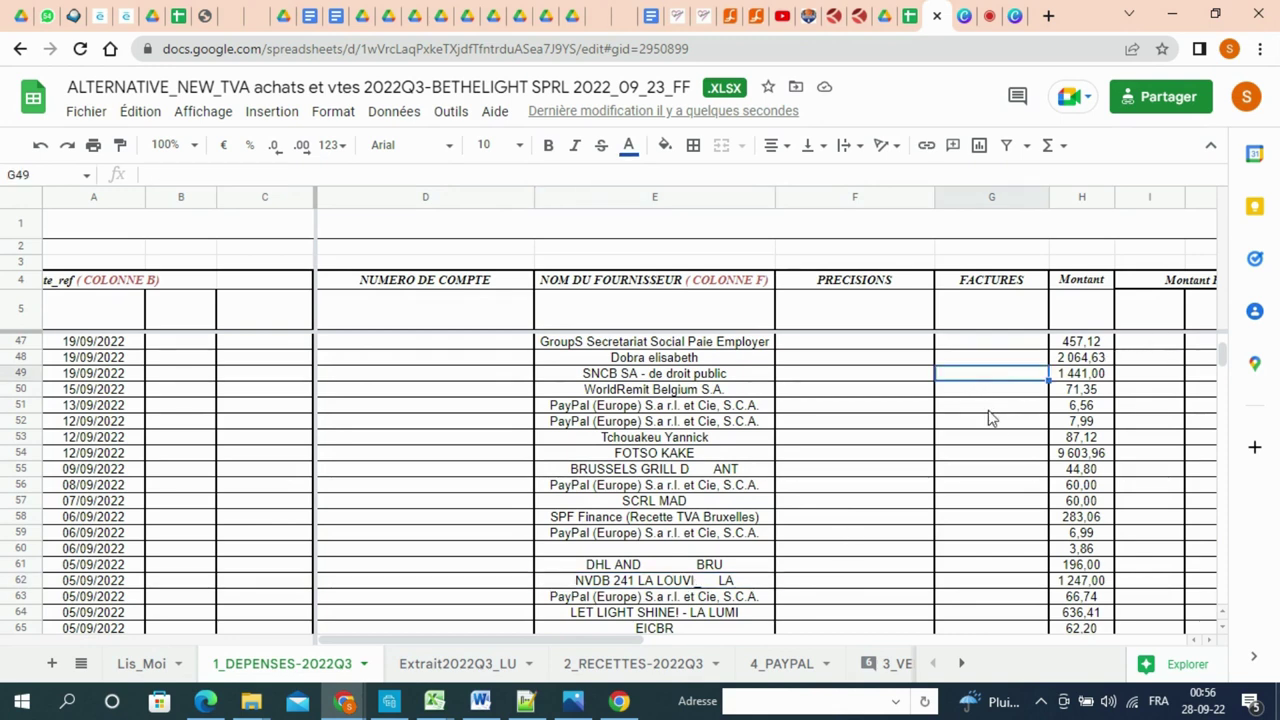
click(1000, 470)
click(1004, 532)
click(1006, 582)
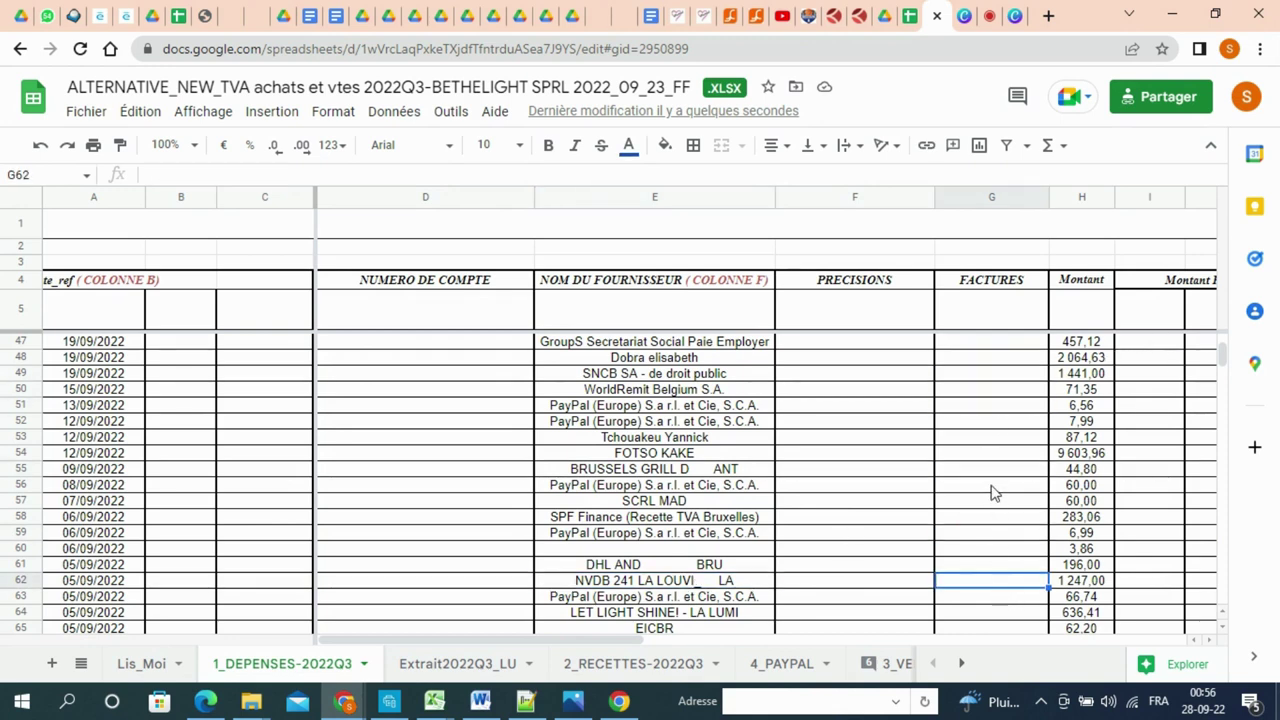
click(999, 556)
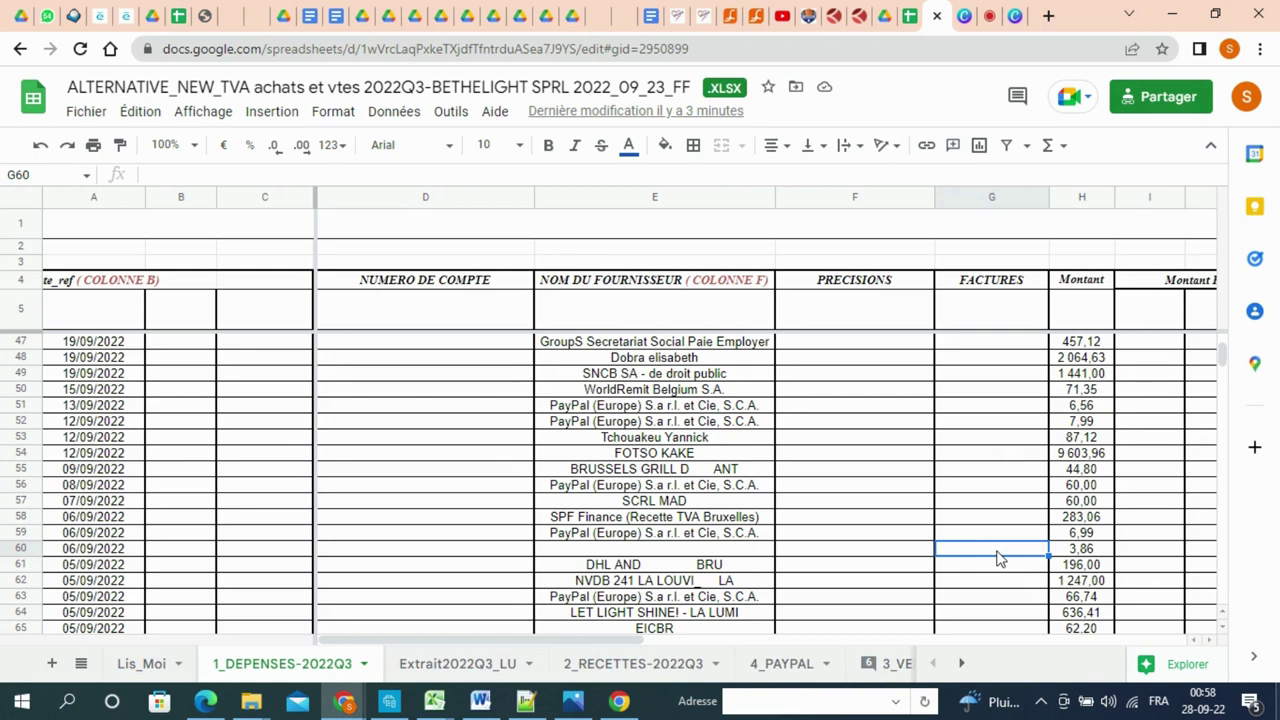
click(1006, 487)
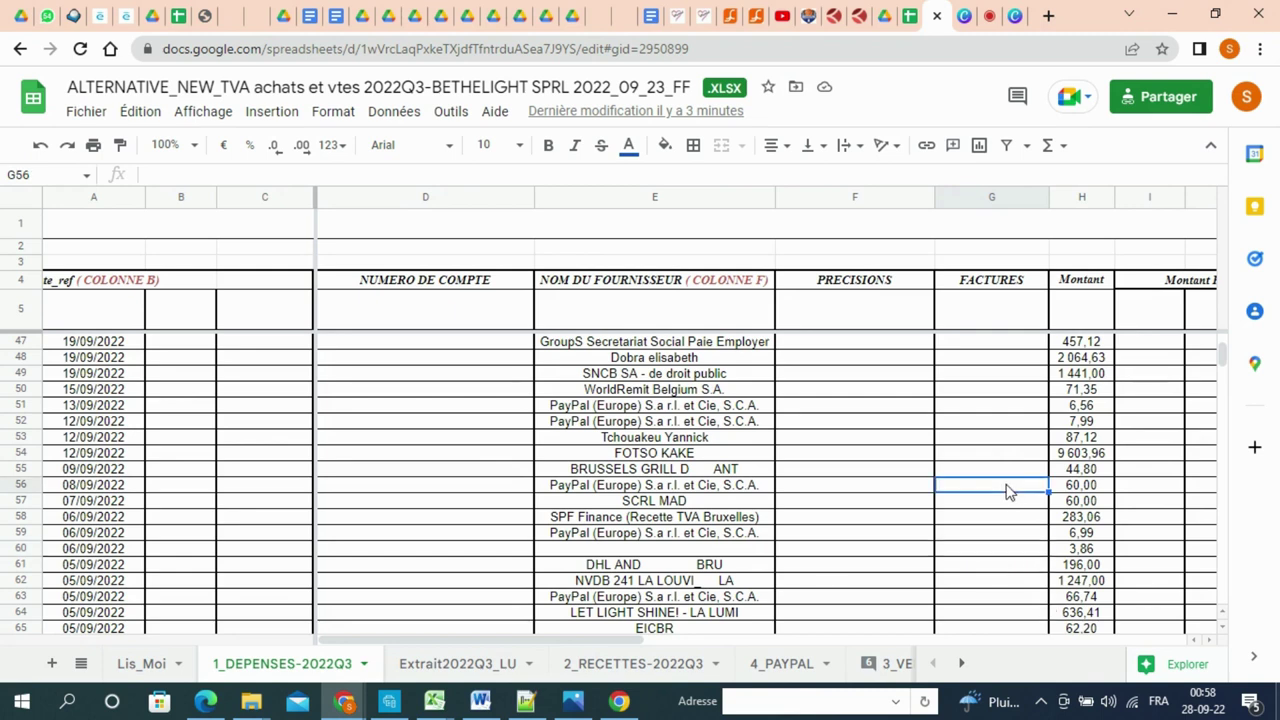
- Examine the TVA column M of the expense rows between rows 47 and 61, alongside the amount columns
drag(629, 638, 840, 618)
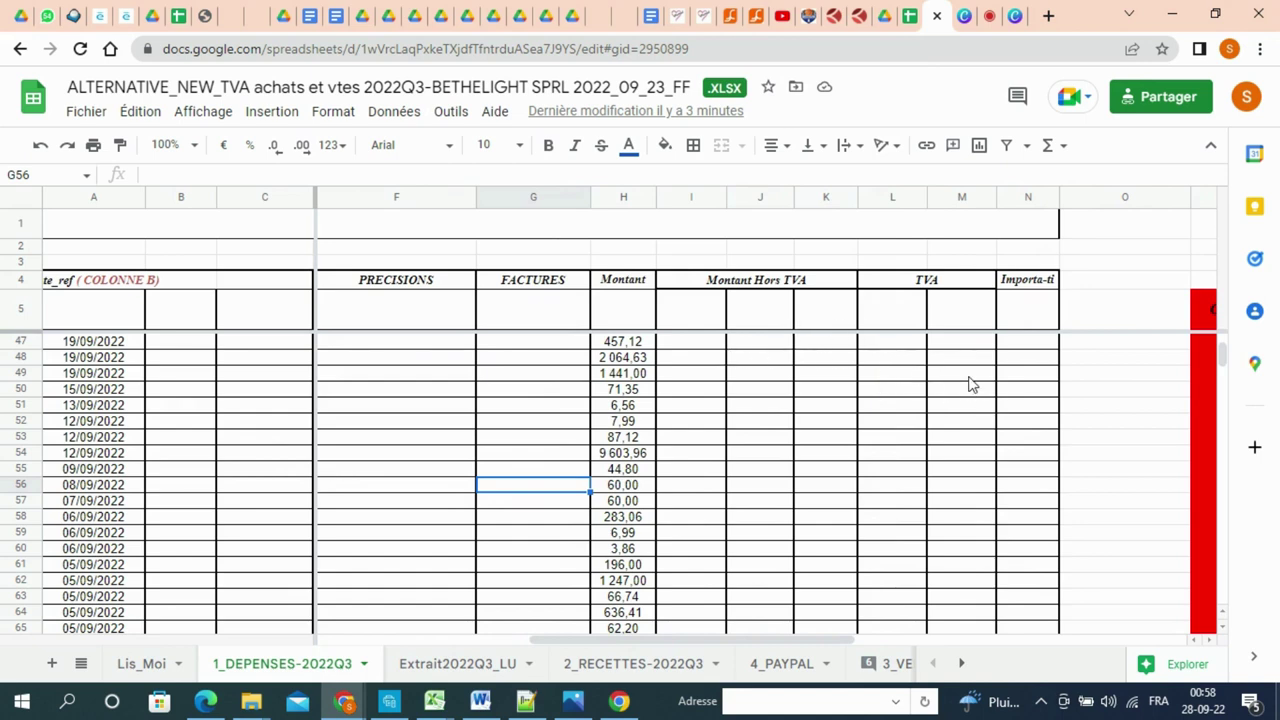
click(956, 346)
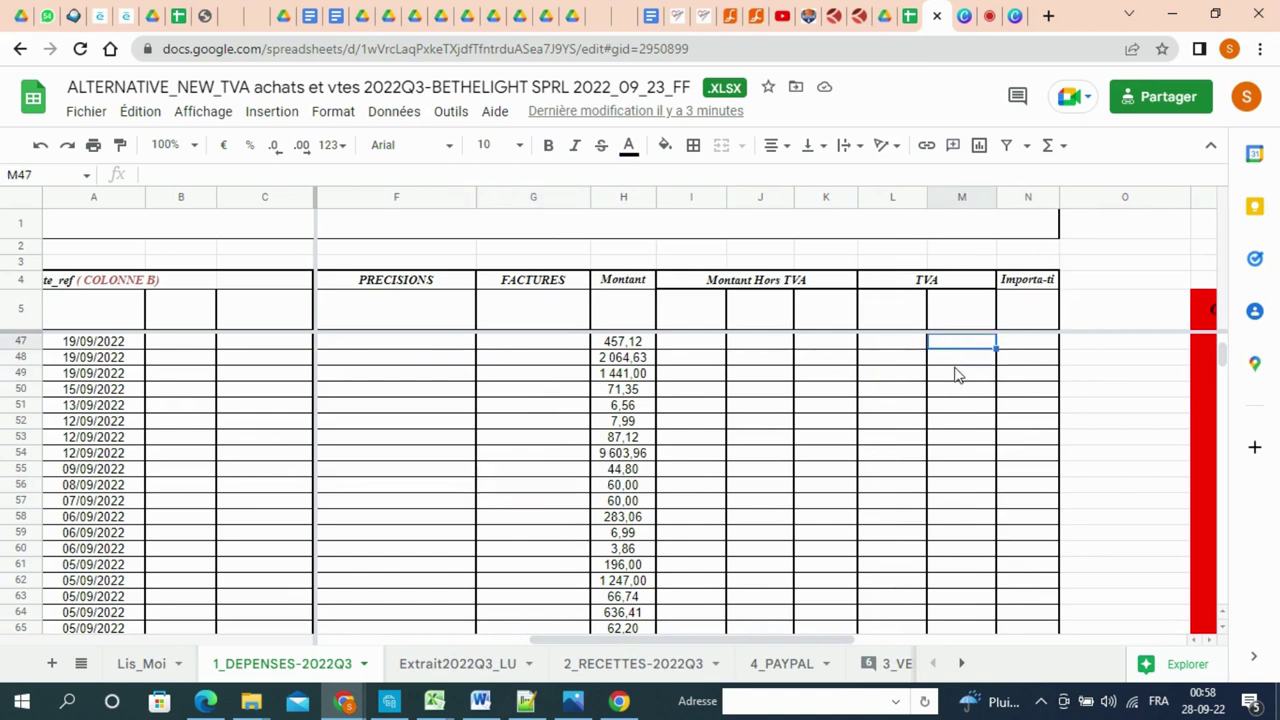
click(956, 373)
click(960, 405)
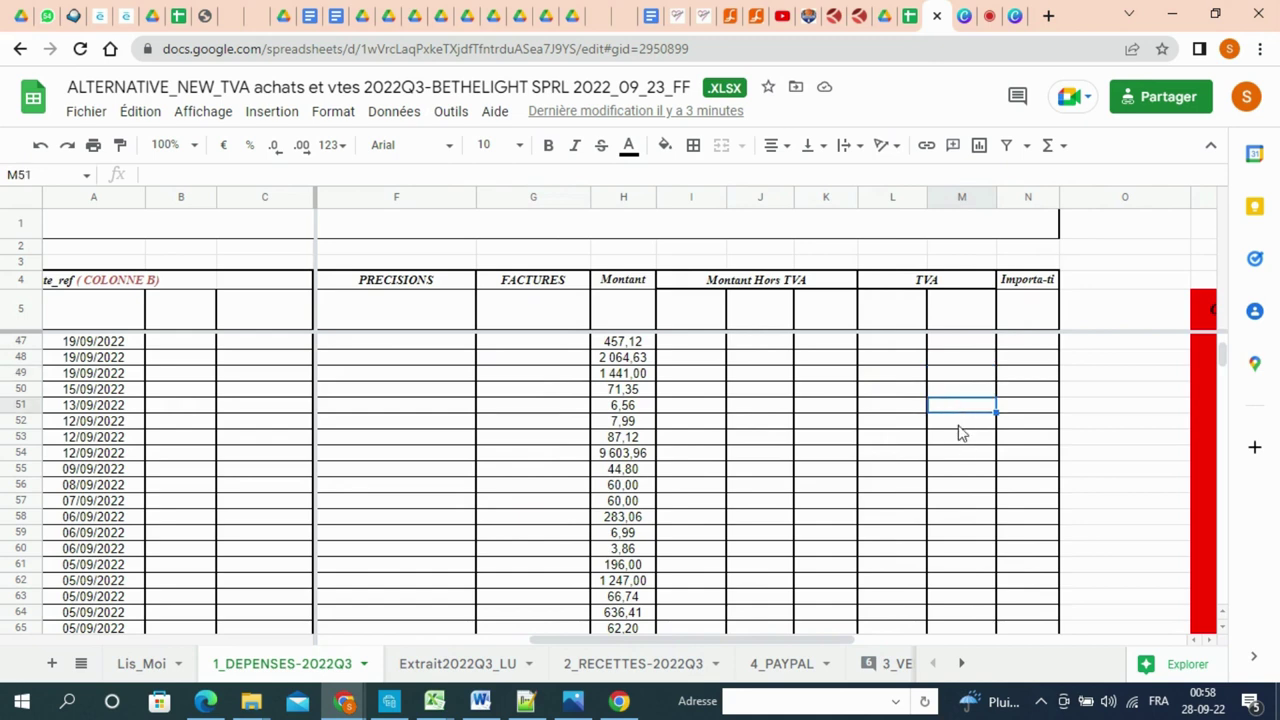
click(950, 344)
click(949, 375)
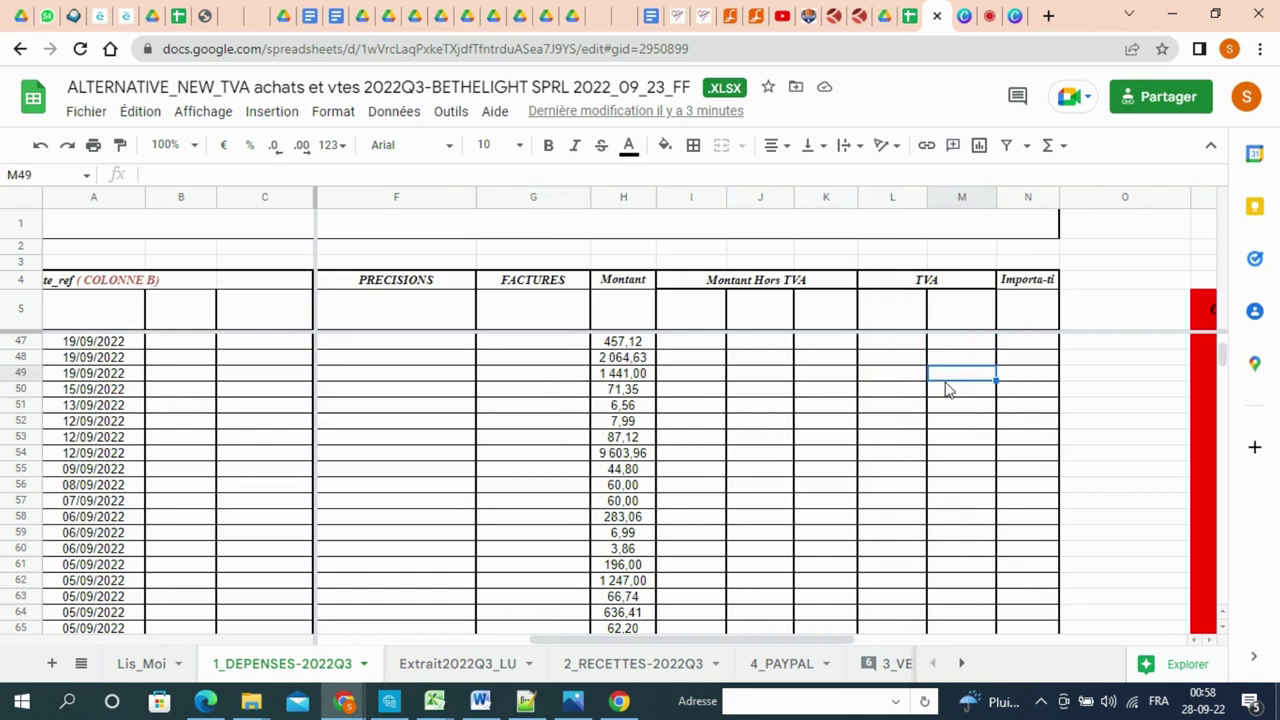
click(955, 486)
click(962, 518)
click(966, 566)
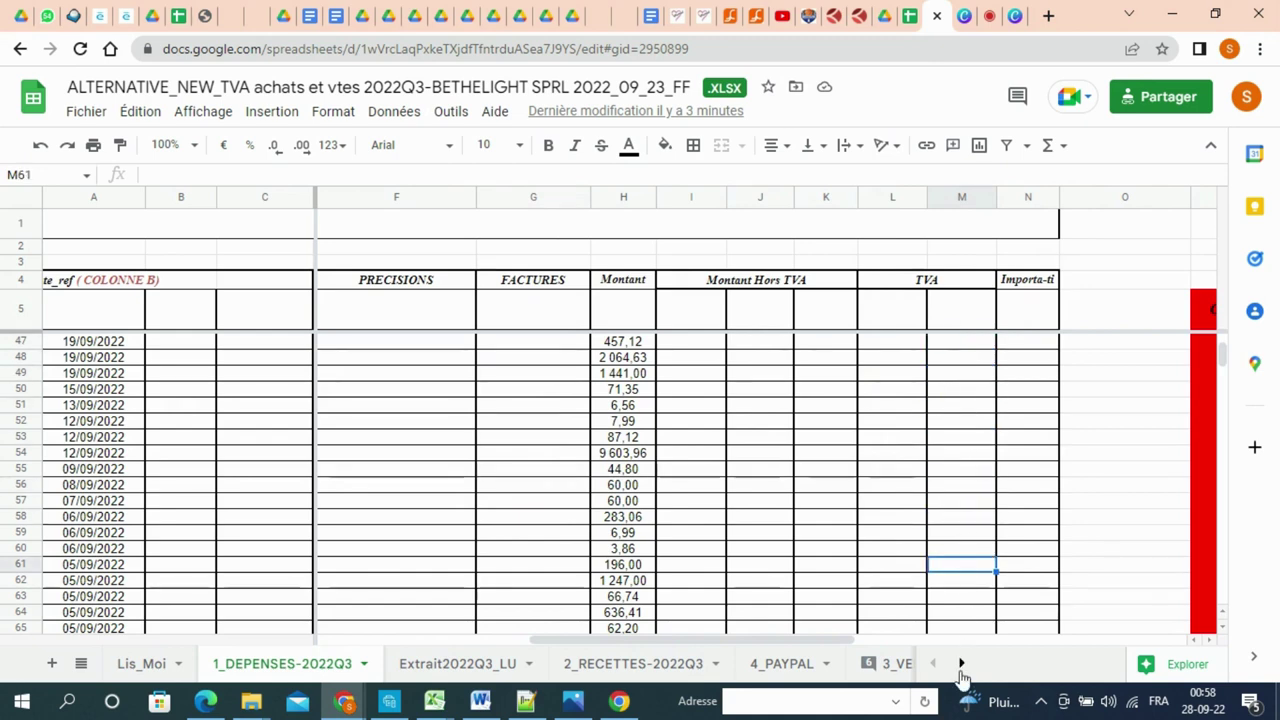
drag(843, 643, 784, 648)
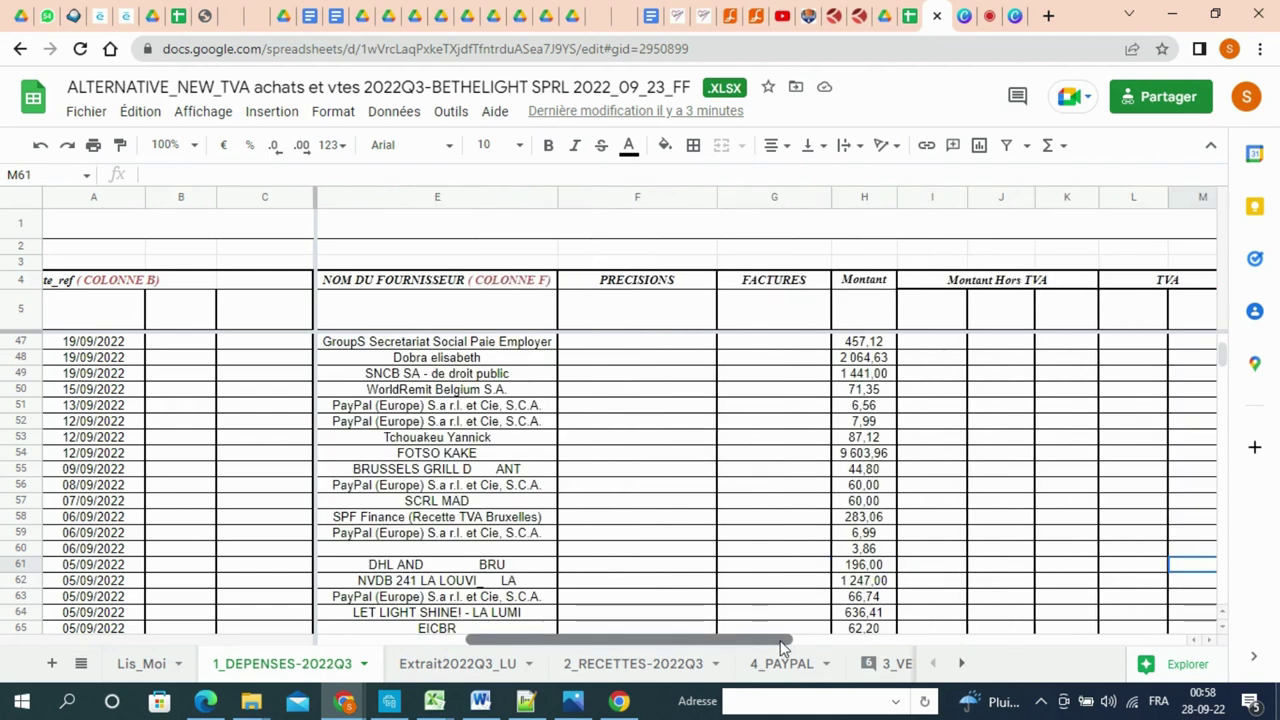
- Examine the empty subheader cells I5, J5 and K5 under Montant Hors TVA, alongside the Montant column
drag(783, 648, 815, 648)
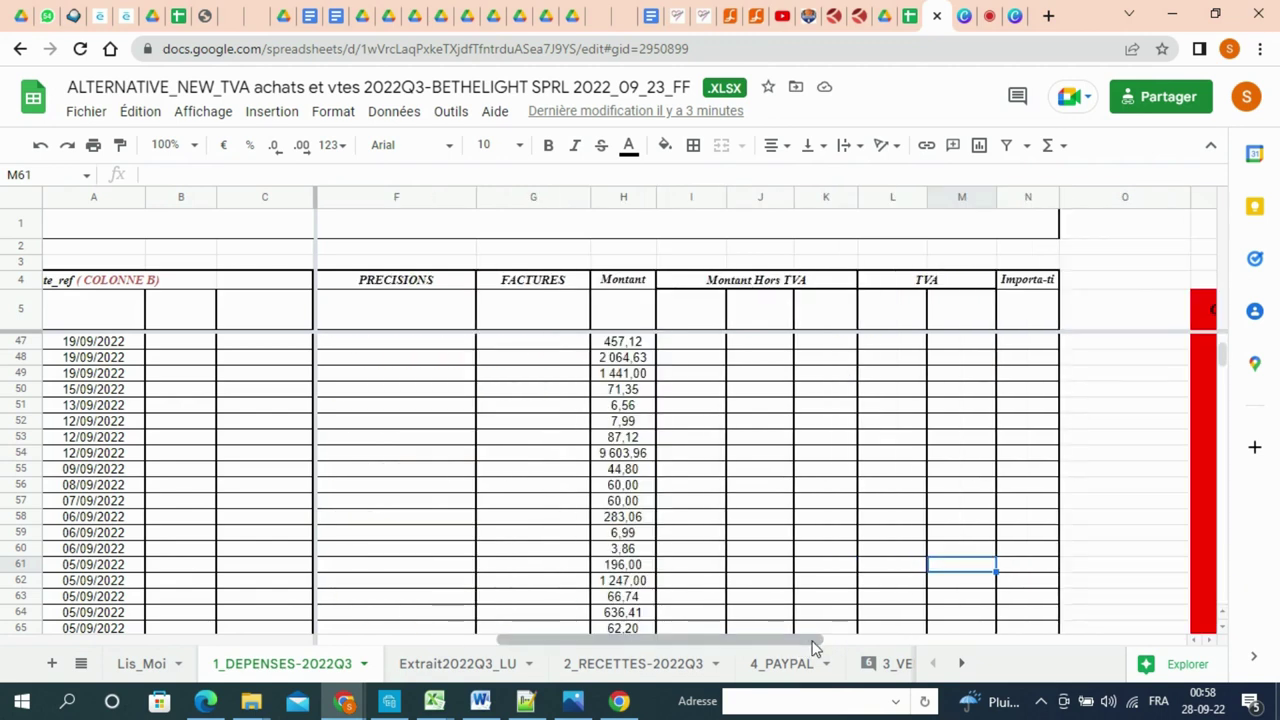
click(705, 318)
click(740, 319)
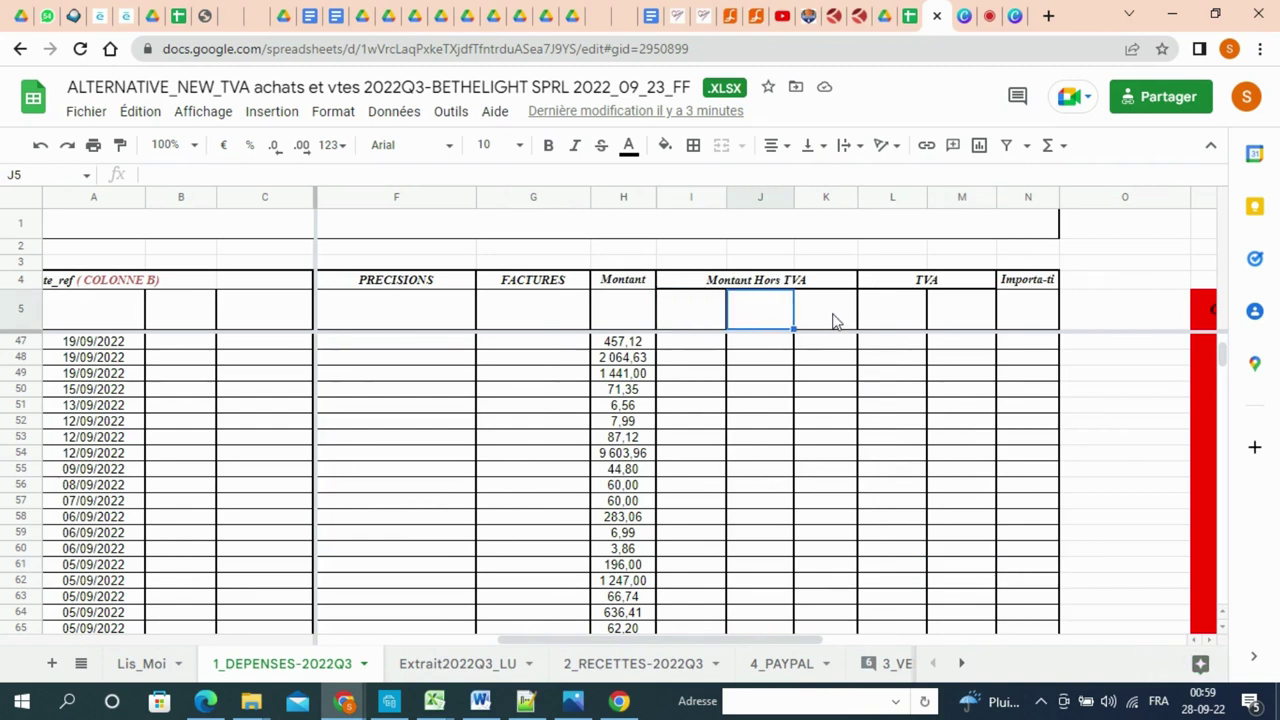
click(831, 320)
click(720, 318)
click(757, 314)
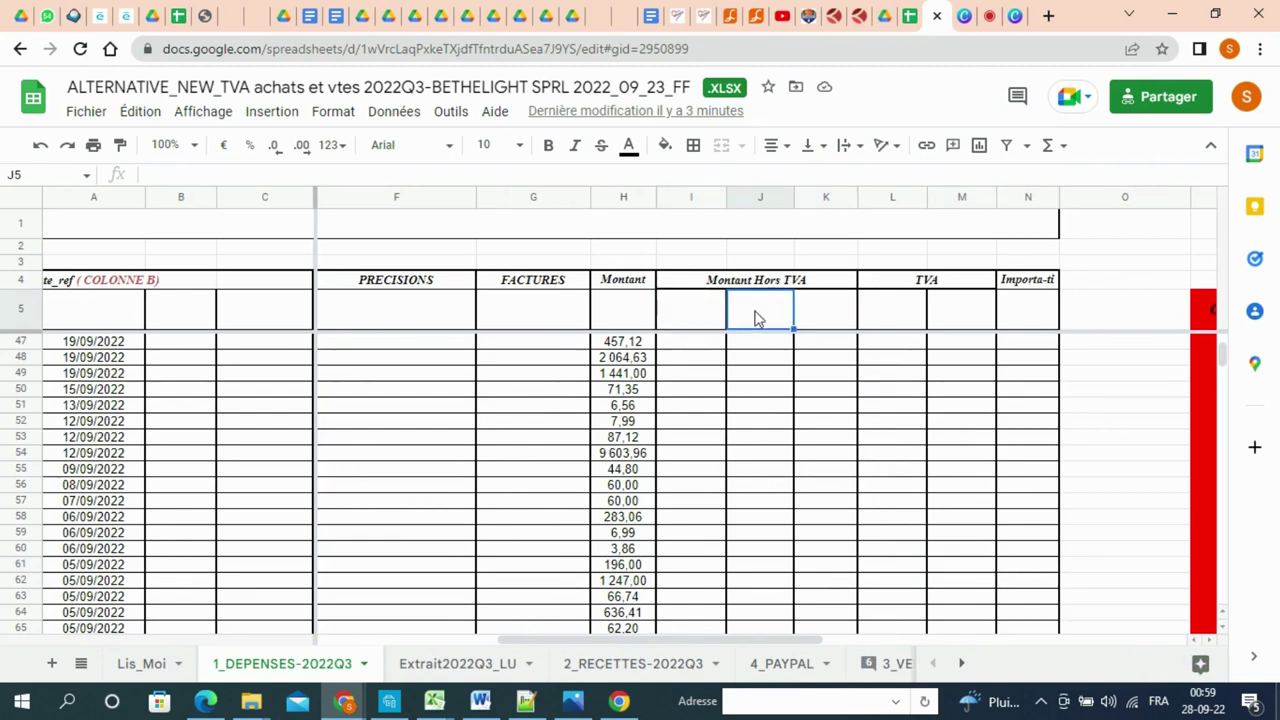
click(825, 323)
click(700, 320)
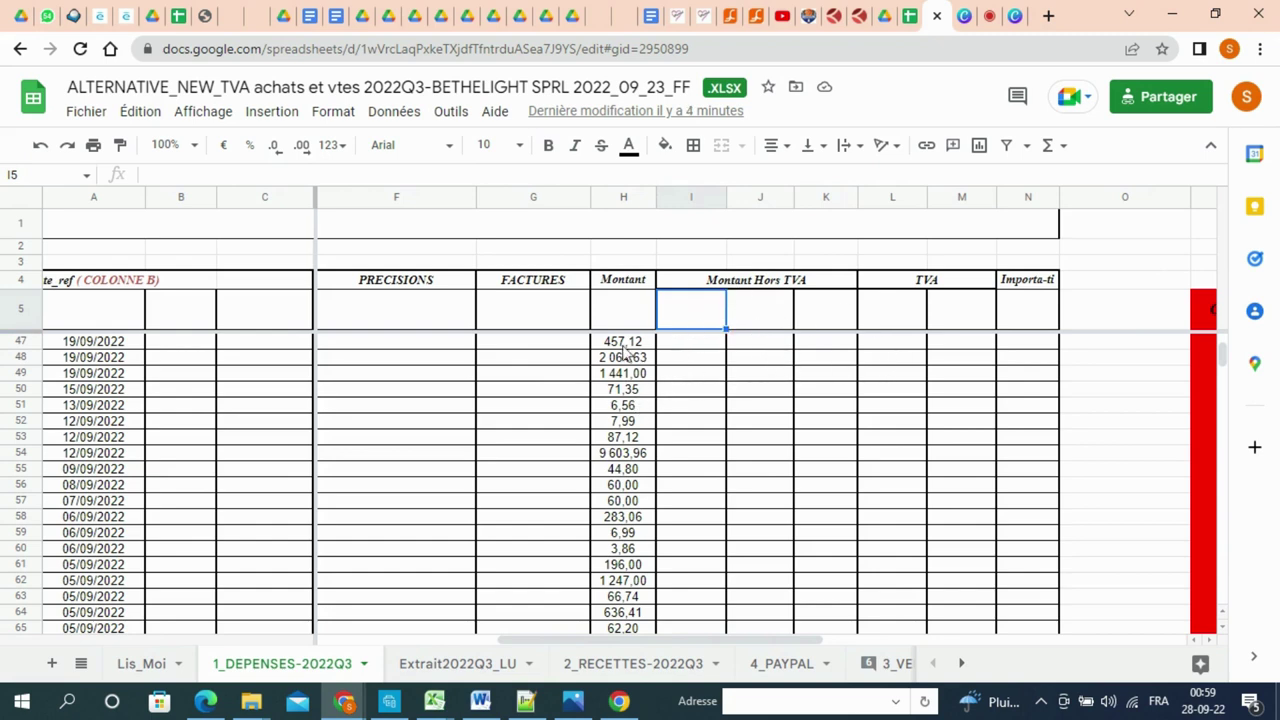
click(767, 315)
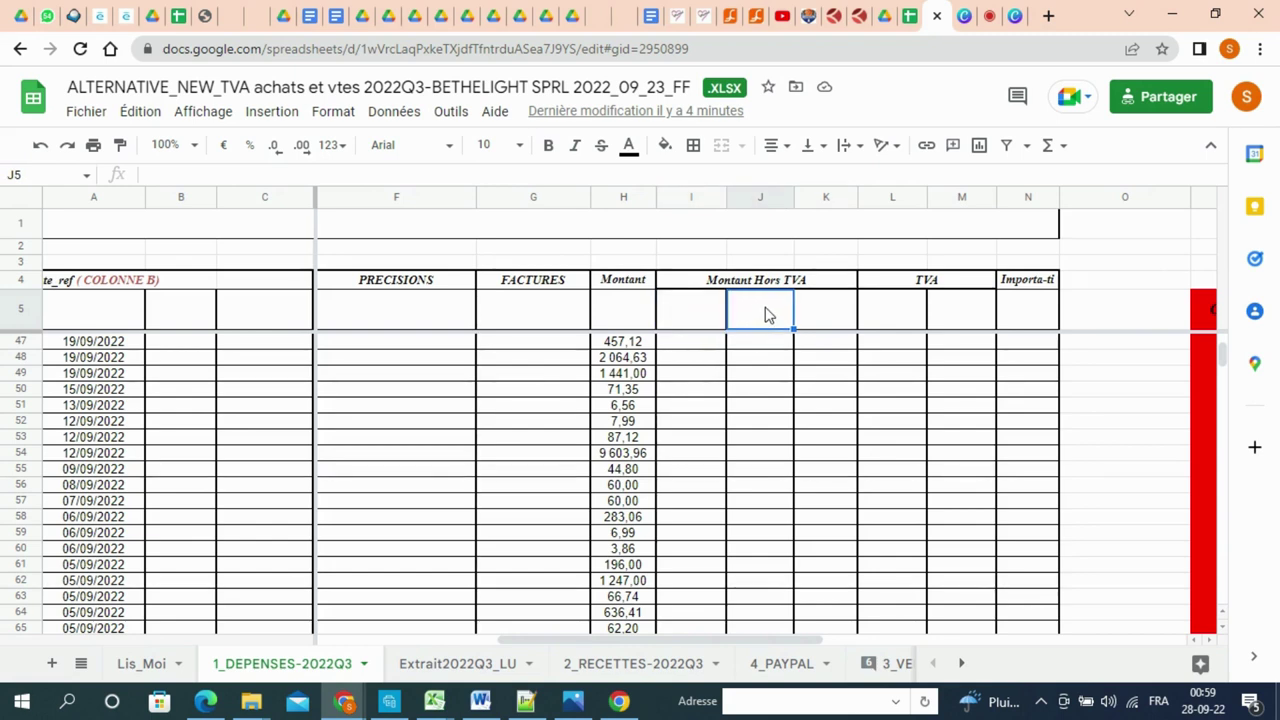
click(836, 322)
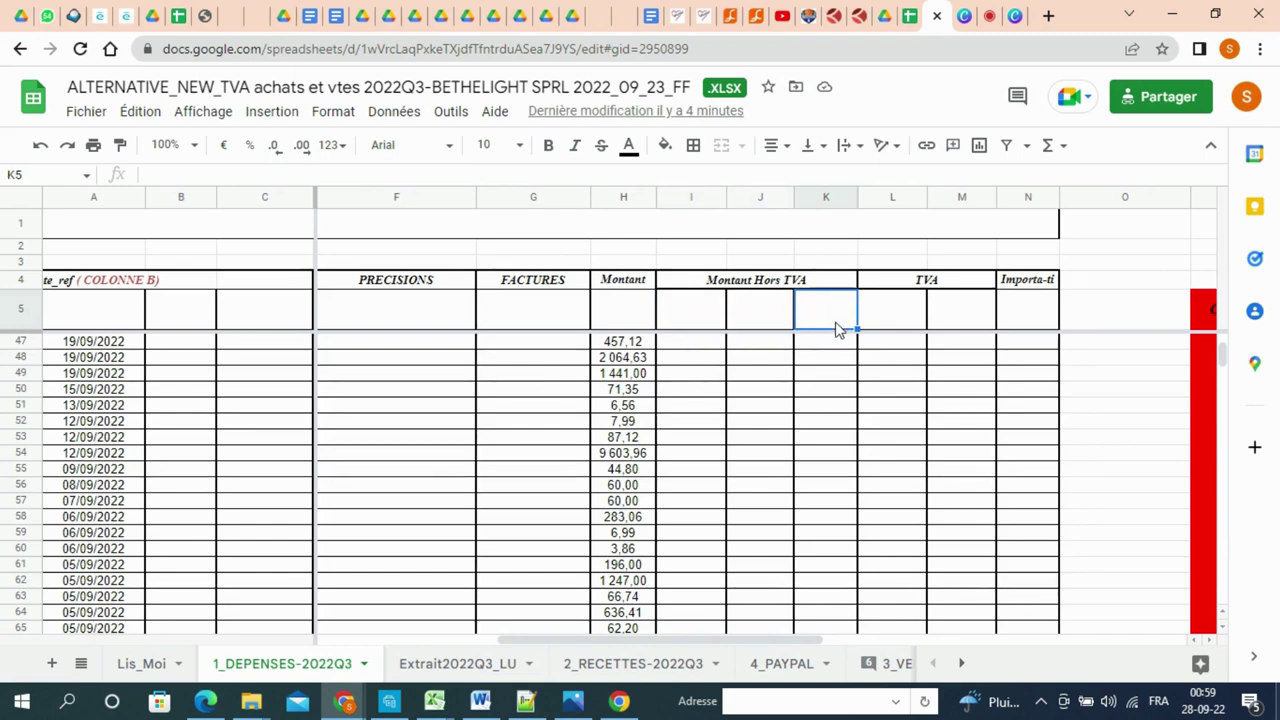
- Label the Montant Hors TVA subheaders Marchandises in I5 and Frais in J5, widening column I to fit its label
click(686, 322)
text(Mar)
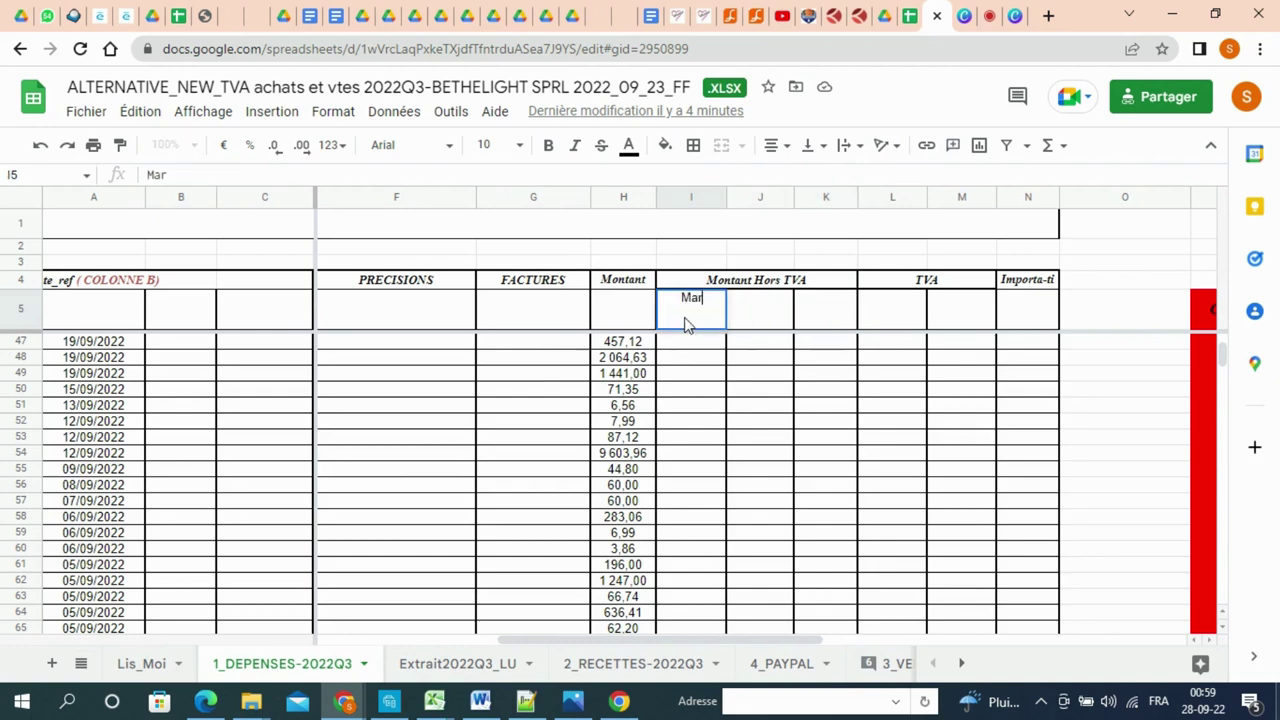
text(chandises)
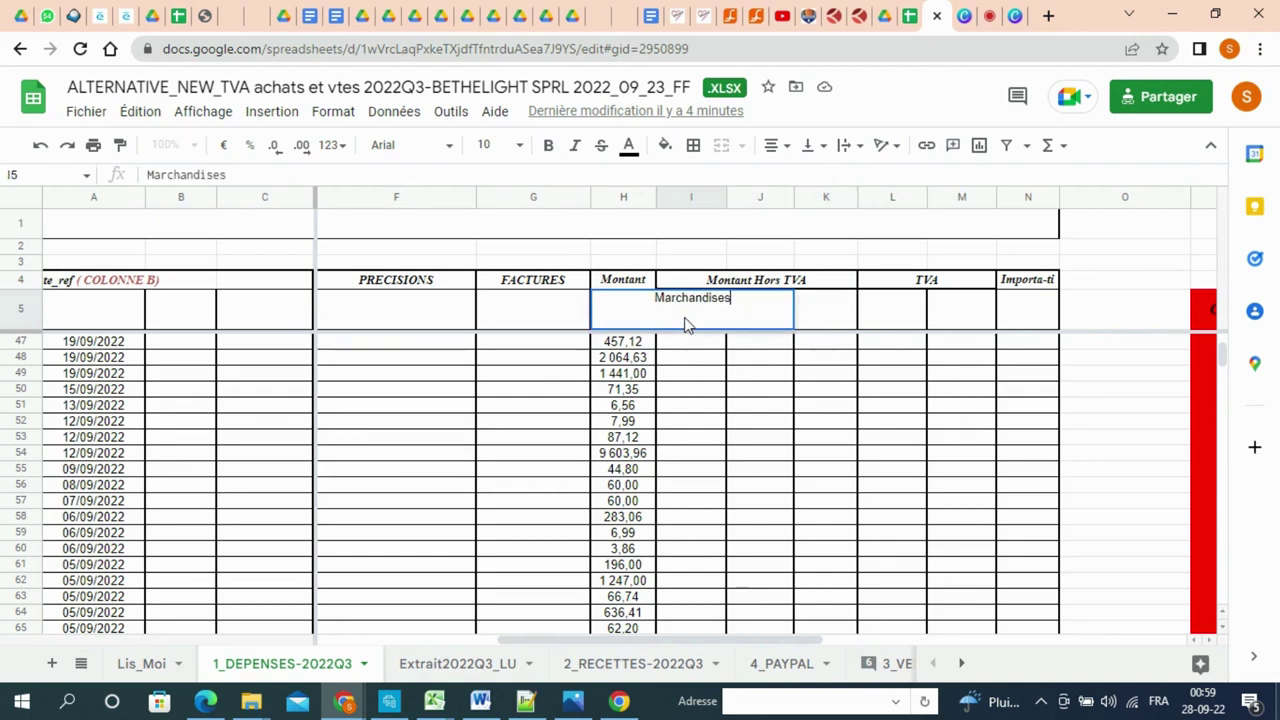
click(810, 318)
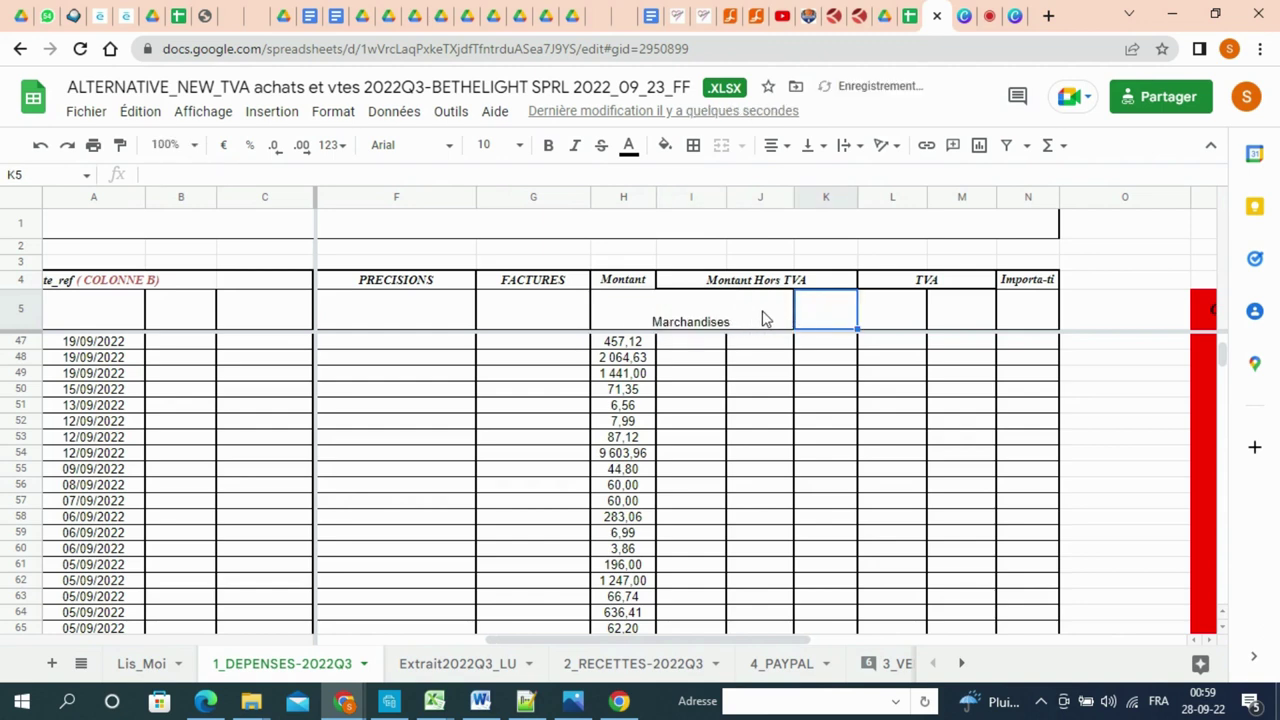
click(762, 318)
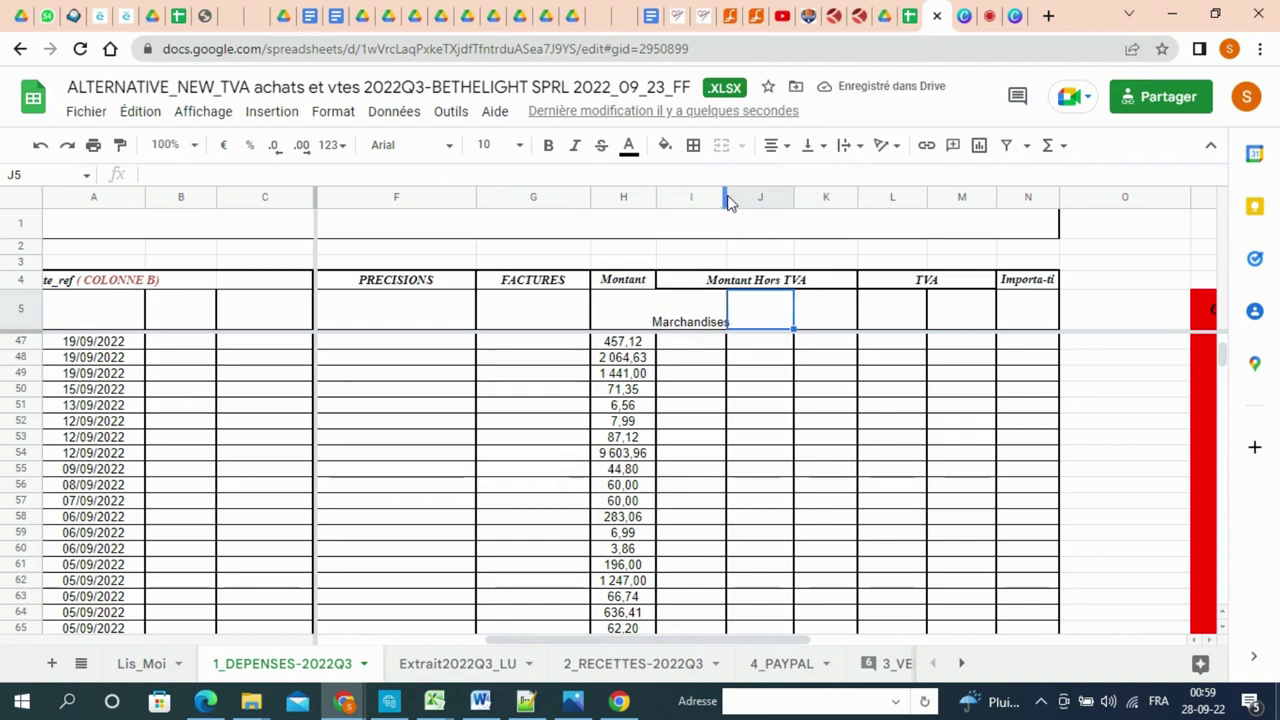
drag(728, 201, 760, 199)
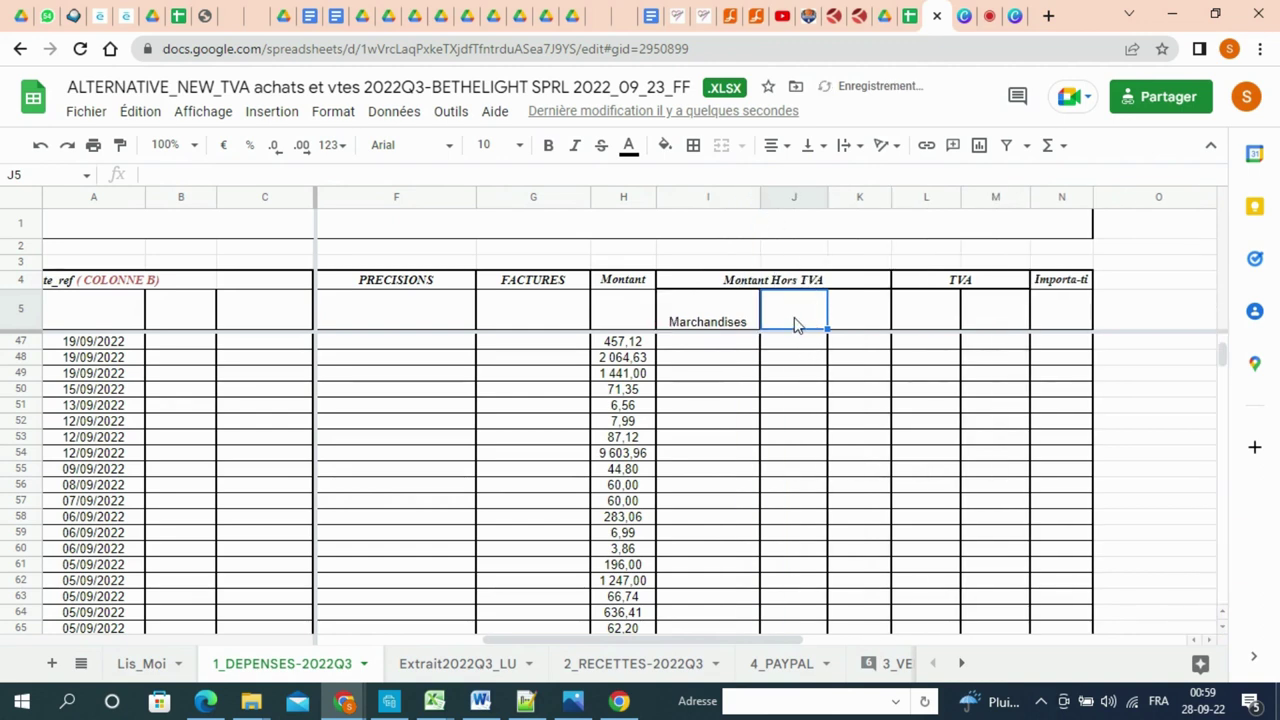
text(Frais)
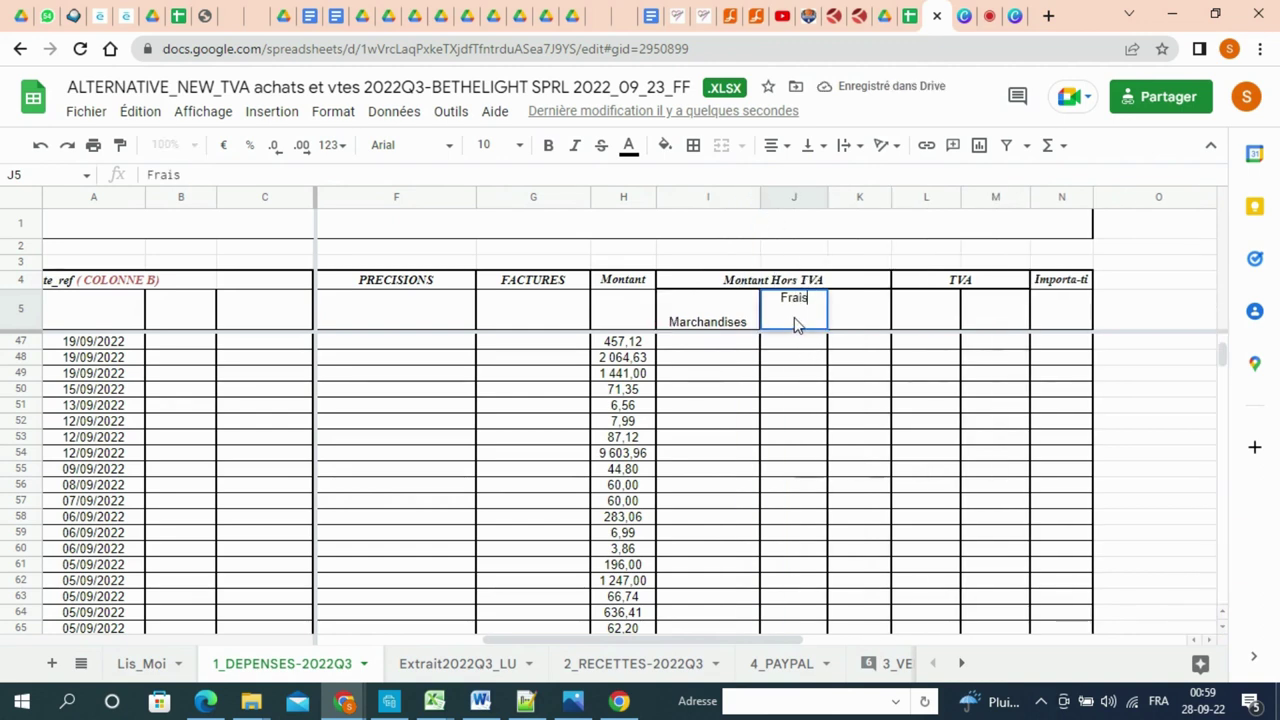
key(Return)
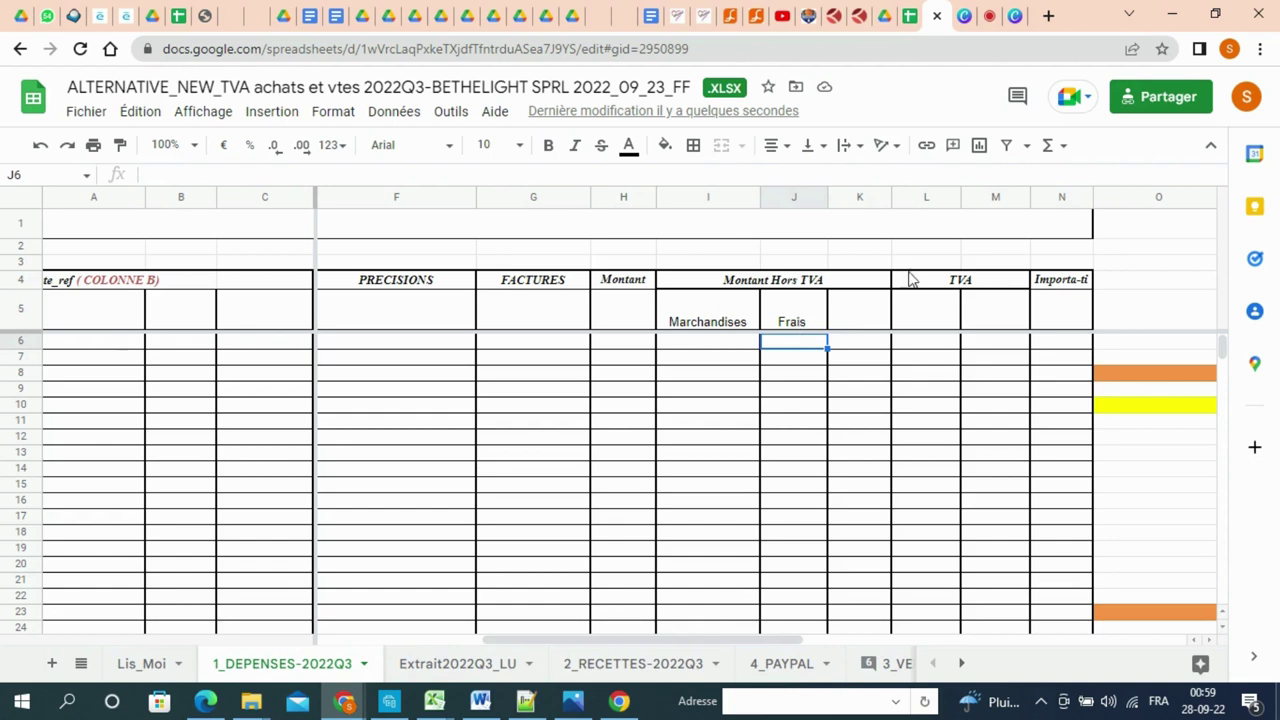
- Inspect the formulas in the red Check column P of the expense sheet, including rows 8, 16 and 20
click(946, 349)
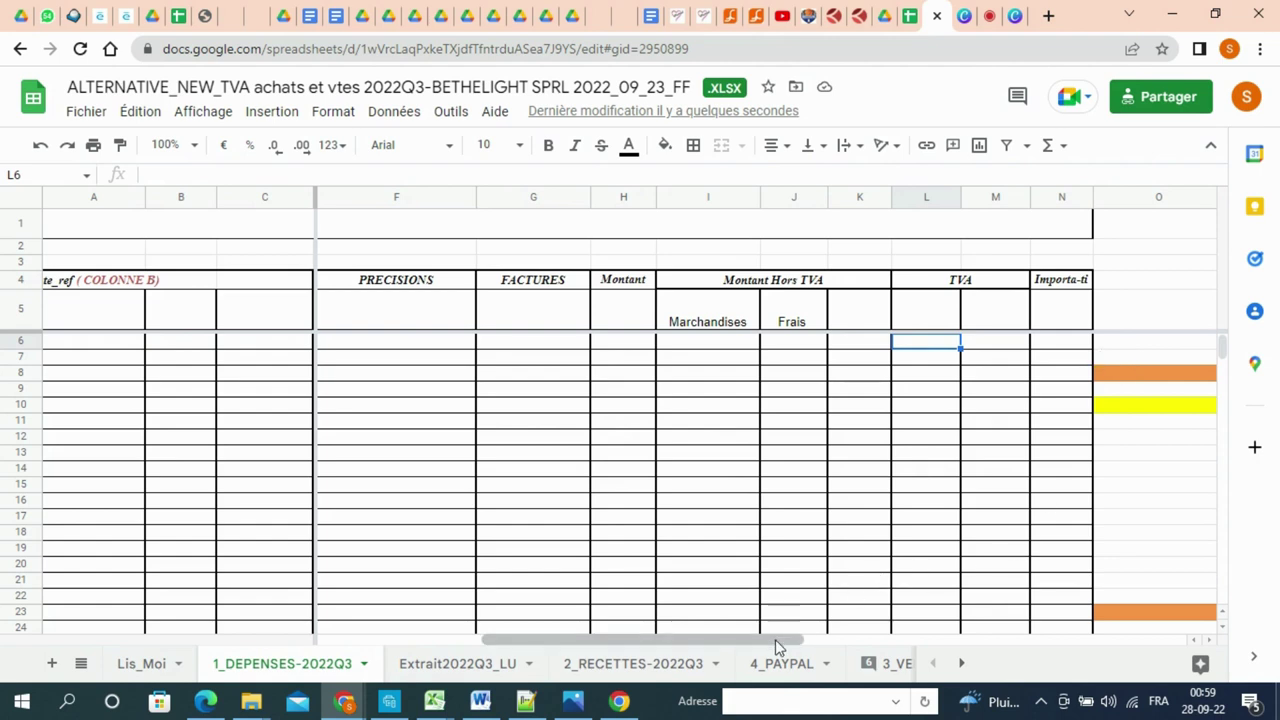
drag(775, 639, 904, 632)
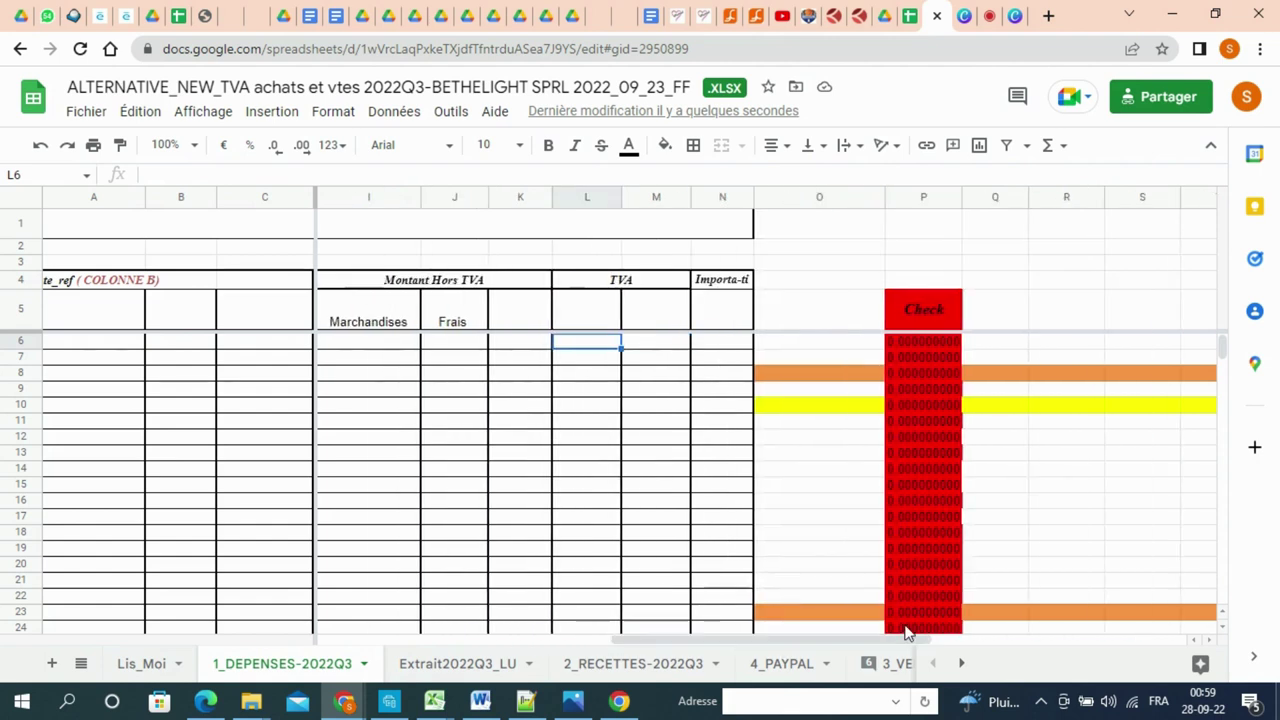
click(930, 374)
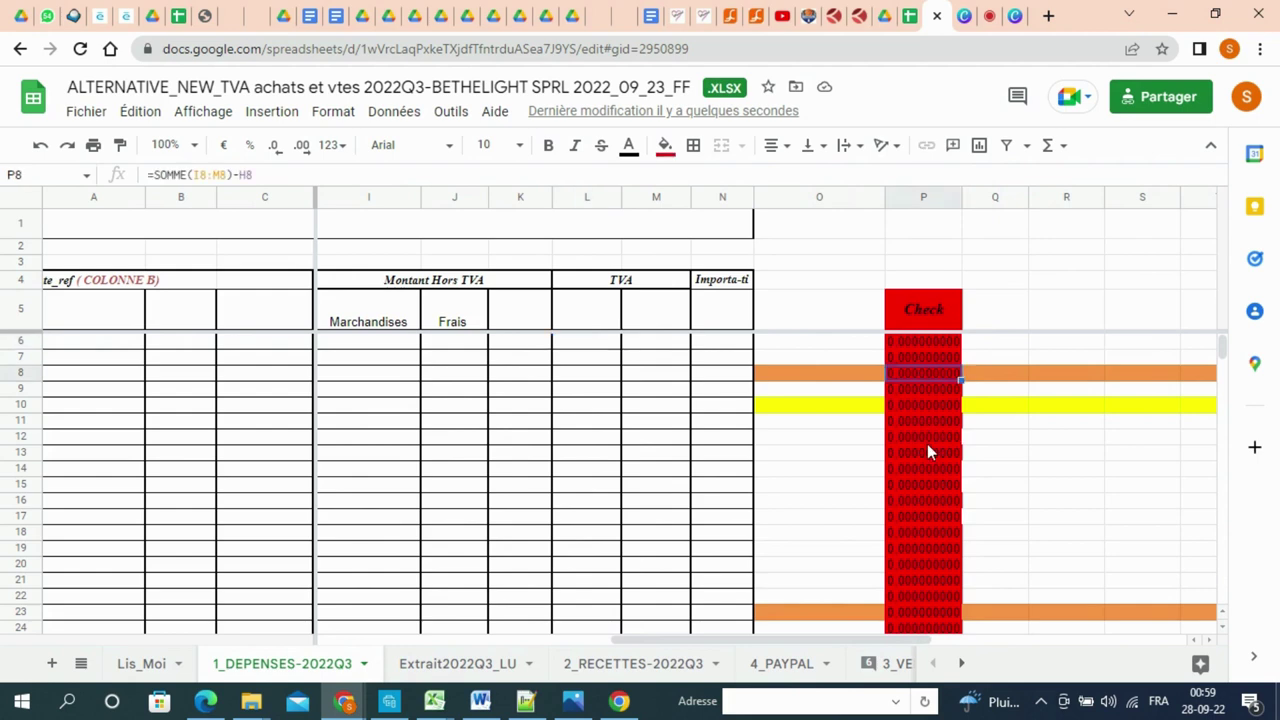
click(932, 500)
click(937, 562)
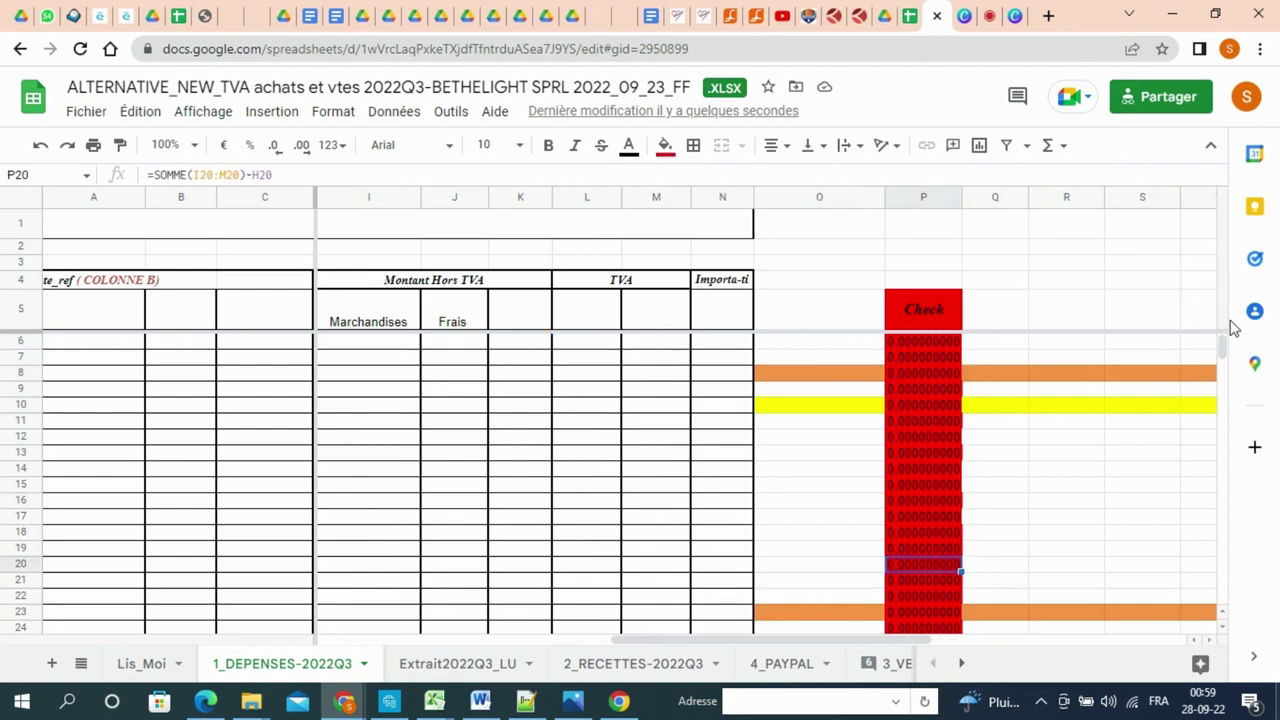
drag(1220, 350, 1197, 306)
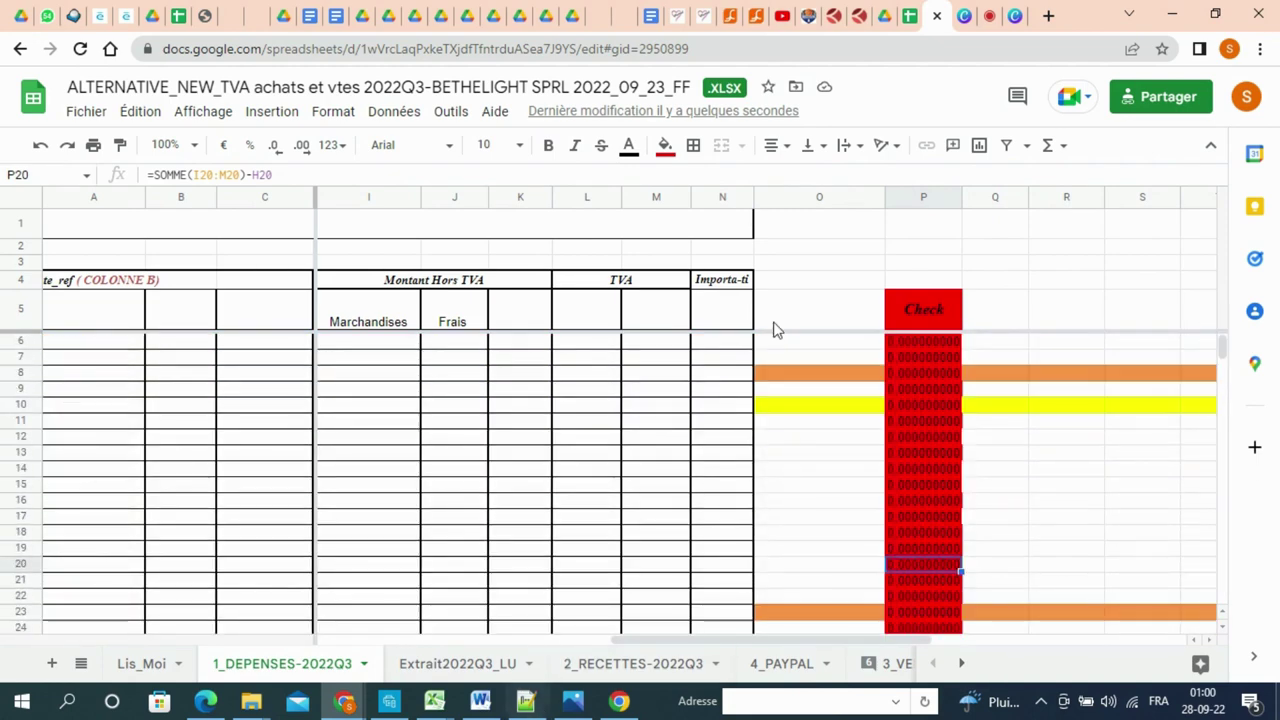